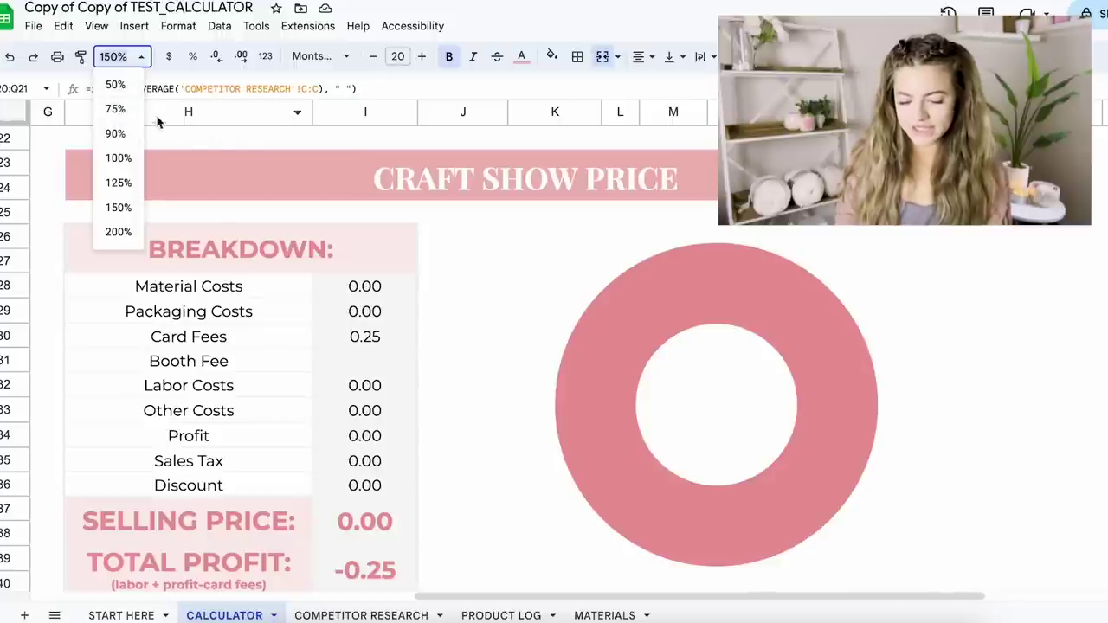
- Set the zoom to 75% and look over the calculator's cost sections and the craft show and website price breakdowns
{"action": "left_click", "coordinate": [115, 109]}
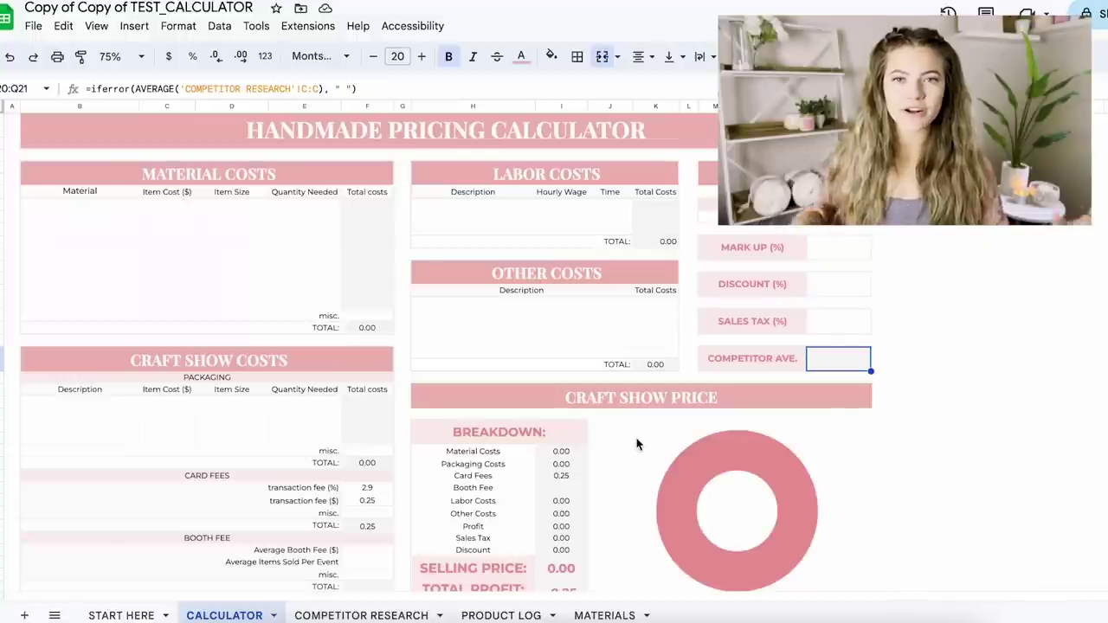
{"action": "left_click", "coordinate": [838, 284]}
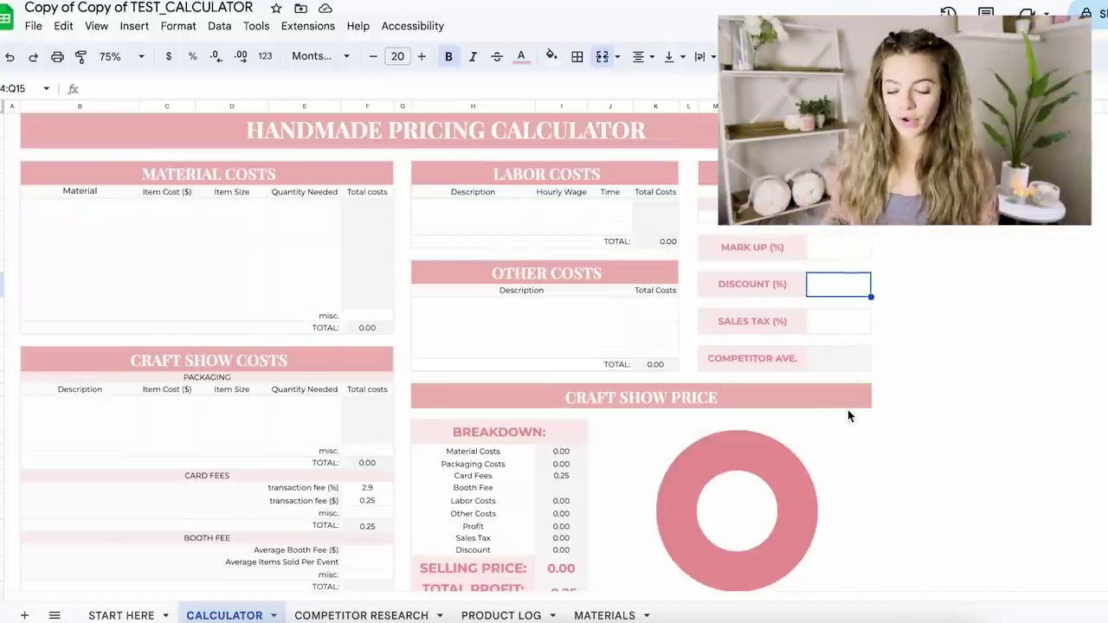
{"action": "scroll", "coordinate": [756, 294], "scroll_direction": "down", "scroll_amount": 5}
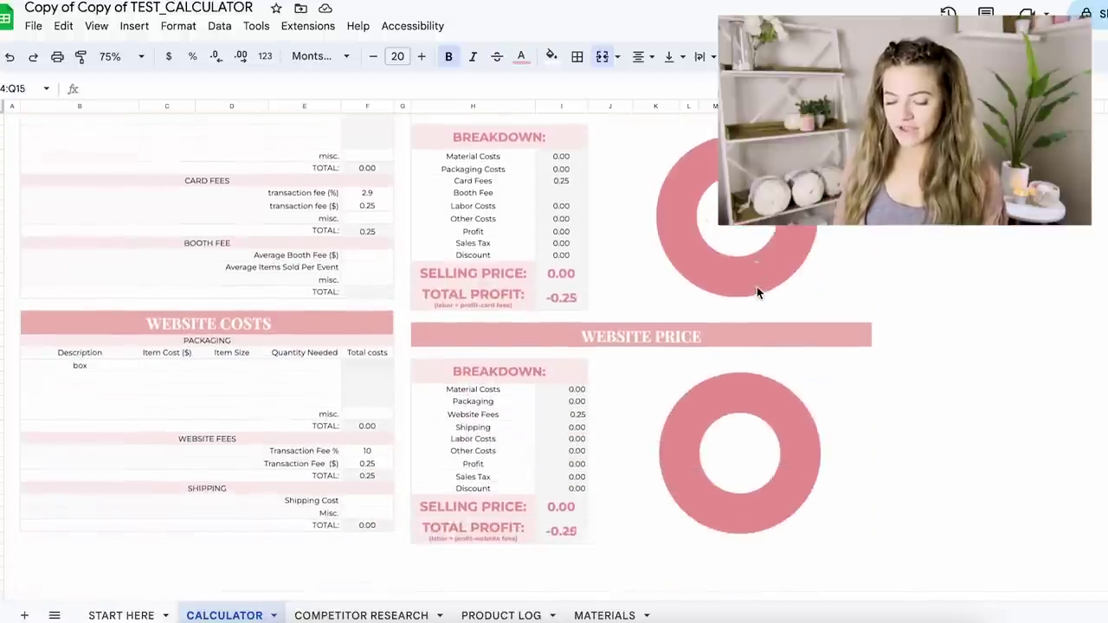
{"action": "scroll", "coordinate": [757, 292], "scroll_direction": "down", "scroll_amount": 2}
{"action": "scroll", "coordinate": [756, 293], "scroll_direction": "up", "scroll_amount": 7}
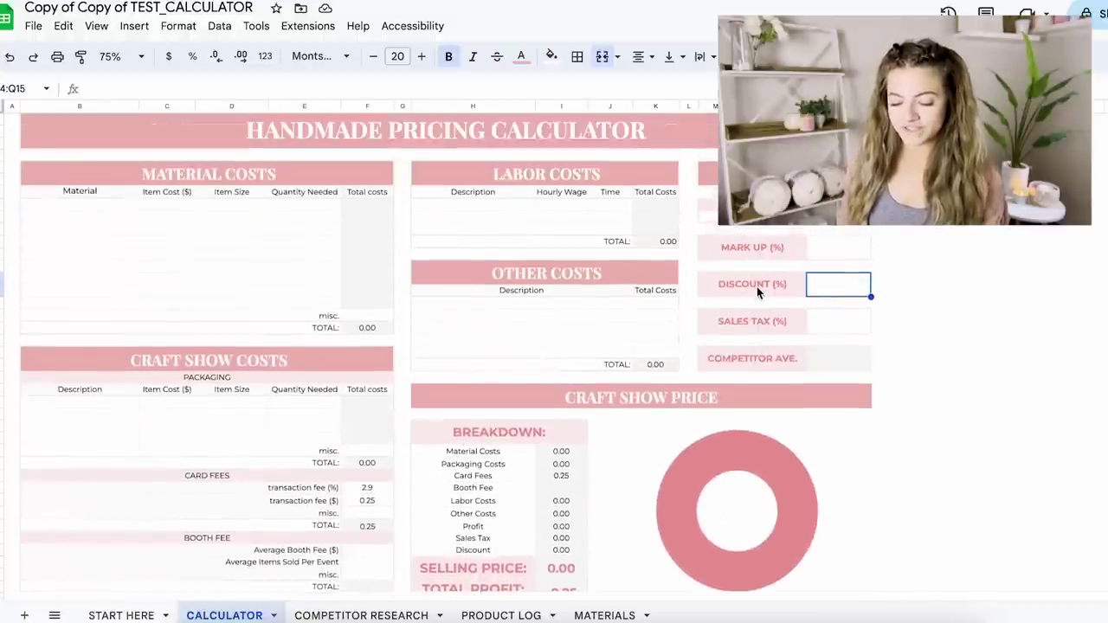
- View the Competitor Research sheet, then inspect the formula in the Calculator's Competitor Ave. cell
{"action": "left_click", "coordinate": [346, 615]}
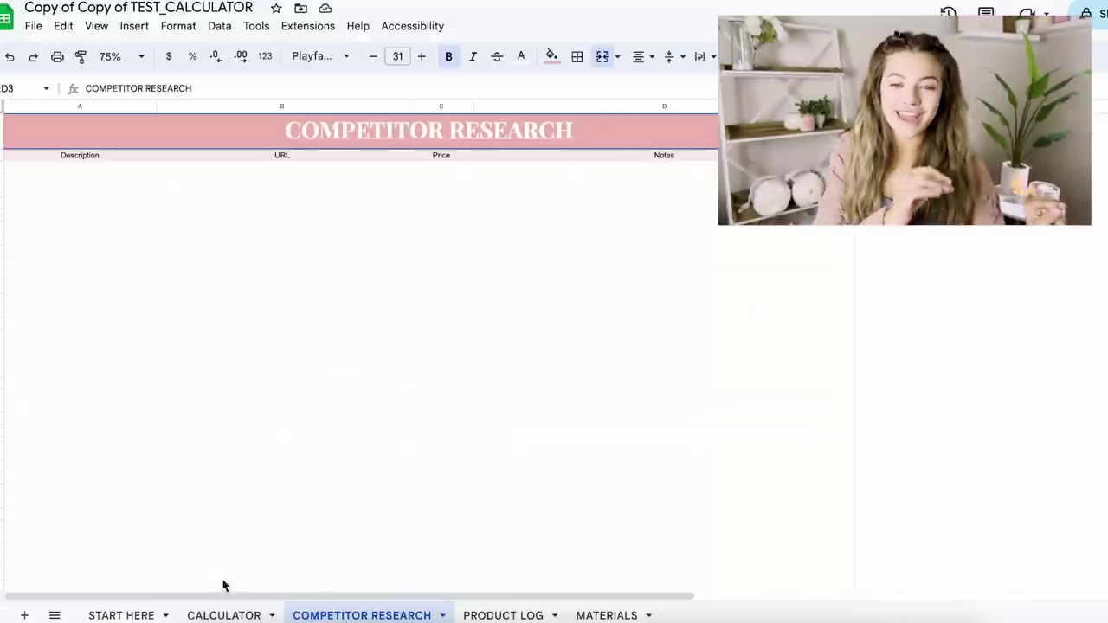
{"action": "left_click", "coordinate": [224, 615]}
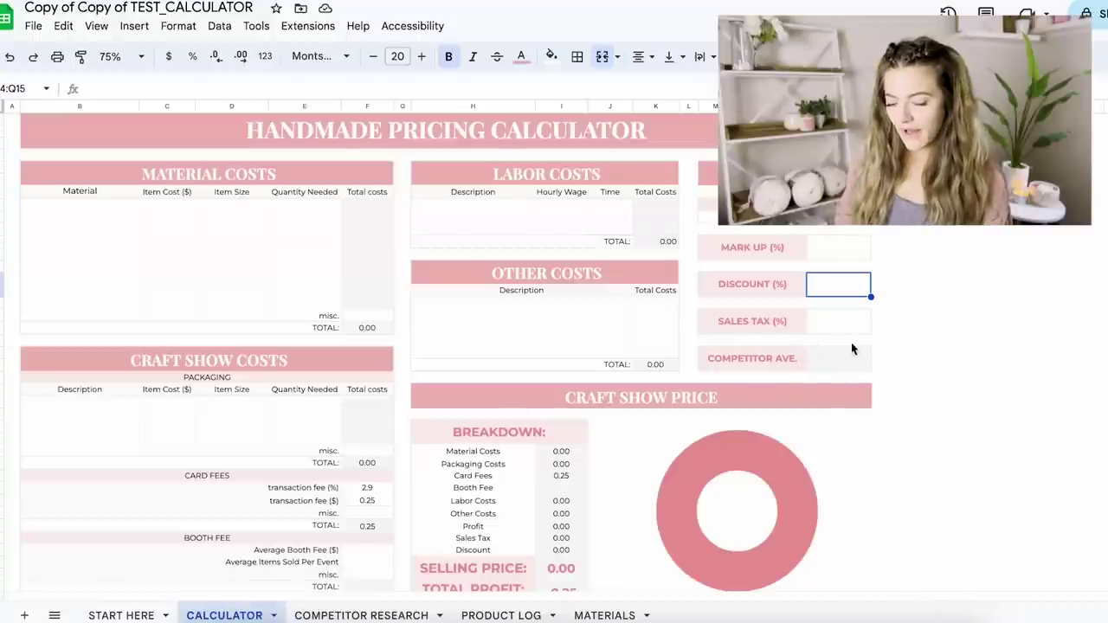
{"action": "left_click", "coordinate": [811, 365]}
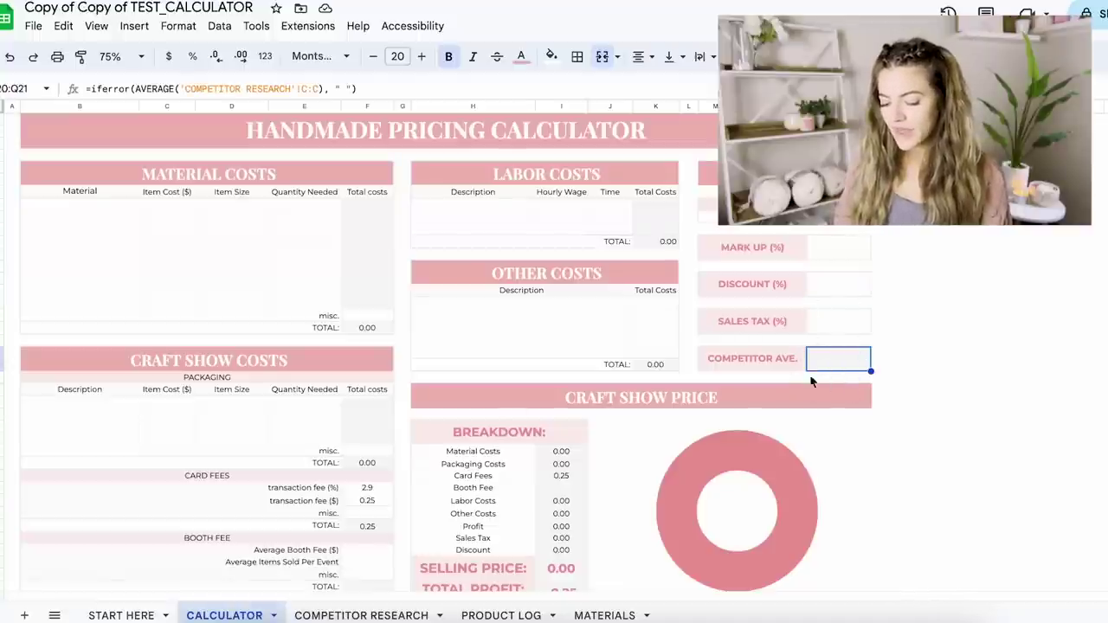
- Show the Competitor Research sheet at 100% zoom
{"action": "left_click", "coordinate": [332, 614]}
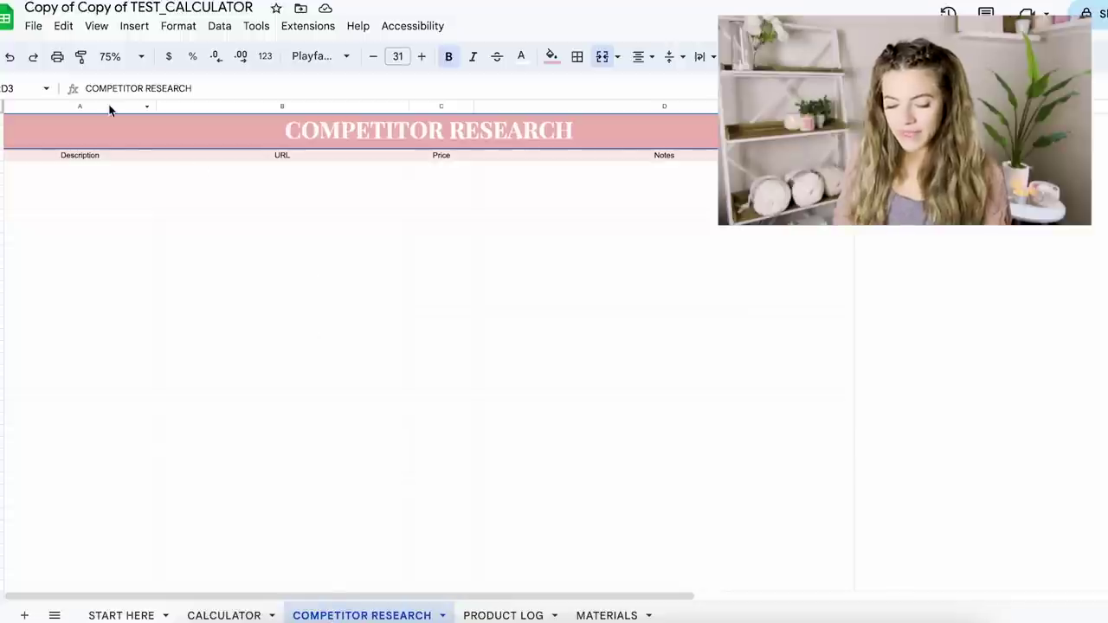
{"action": "left_click", "coordinate": [129, 56]}
{"action": "left_click", "coordinate": [120, 159]}
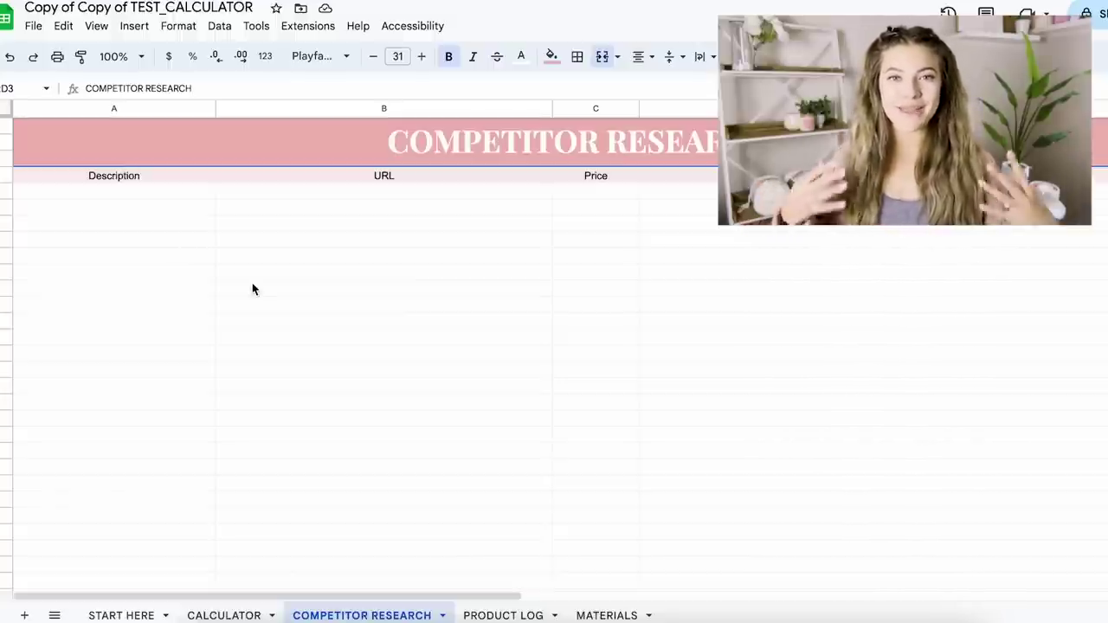
- Examine the Description, URL, Price and Notes columns of the Competitor Research sheet
{"action": "left_click", "coordinate": [173, 191]}
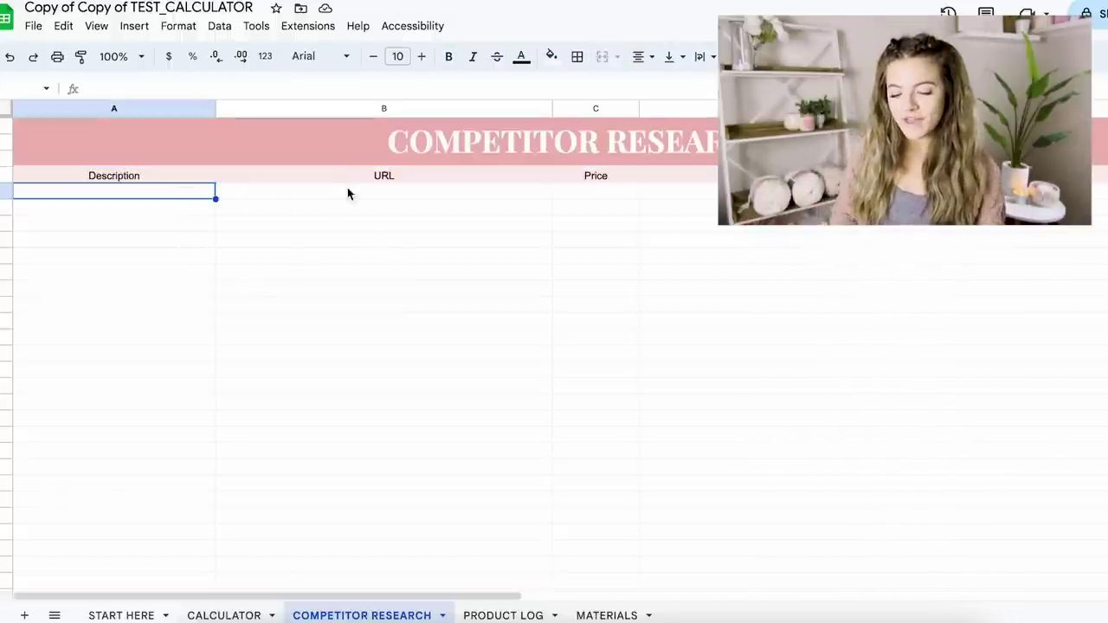
{"action": "left_click", "coordinate": [358, 191]}
{"action": "left_click", "coordinate": [608, 194]}
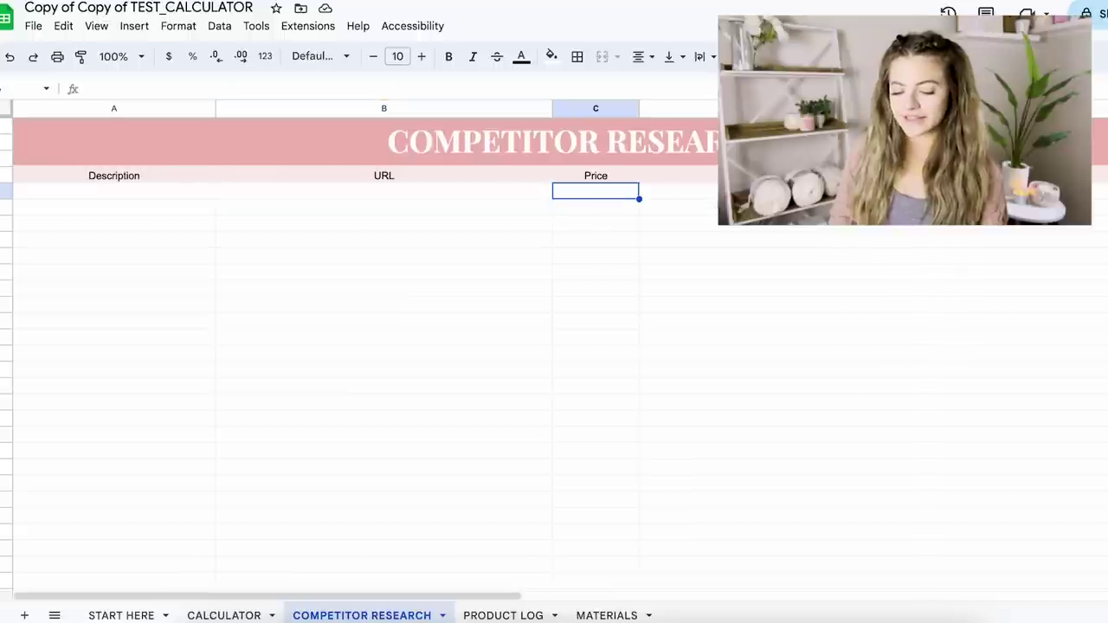
{"action": "left_click", "coordinate": [679, 191]}
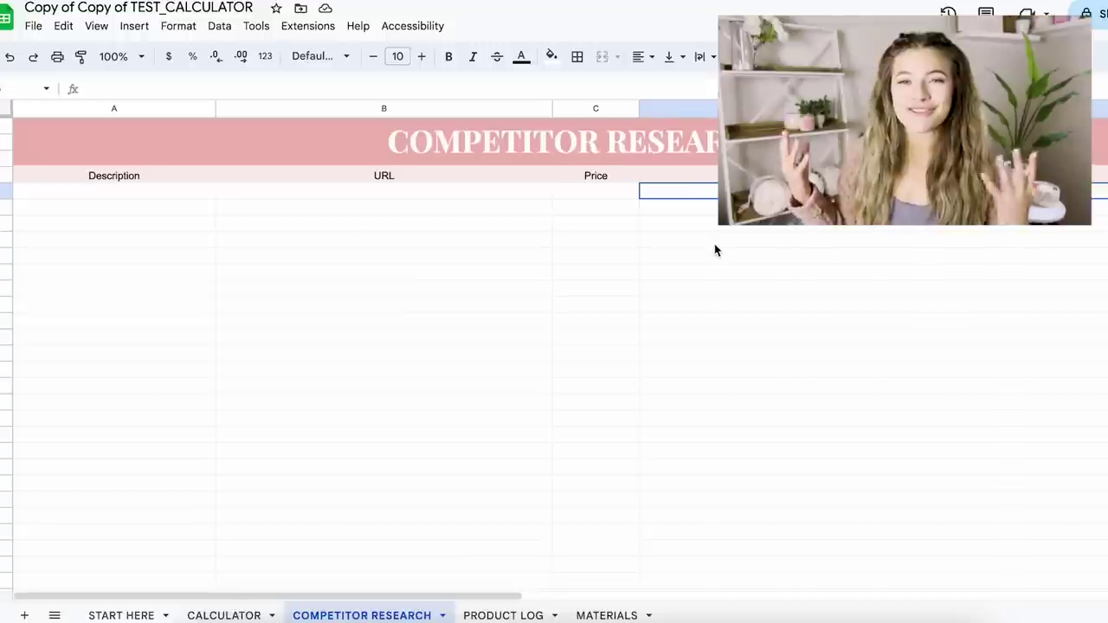
{"action": "scroll", "coordinate": [715, 247], "scroll_direction": "down", "scroll_amount": 1}
{"action": "scroll", "coordinate": [714, 250], "scroll_direction": "up", "scroll_amount": 1}
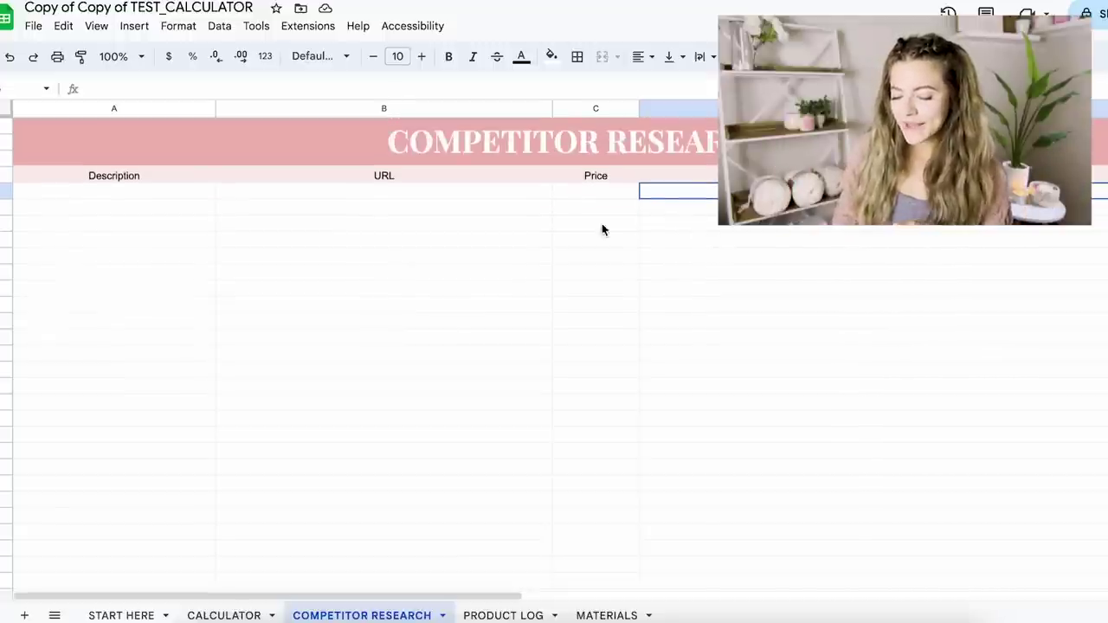
{"action": "left_click", "coordinate": [592, 192]}
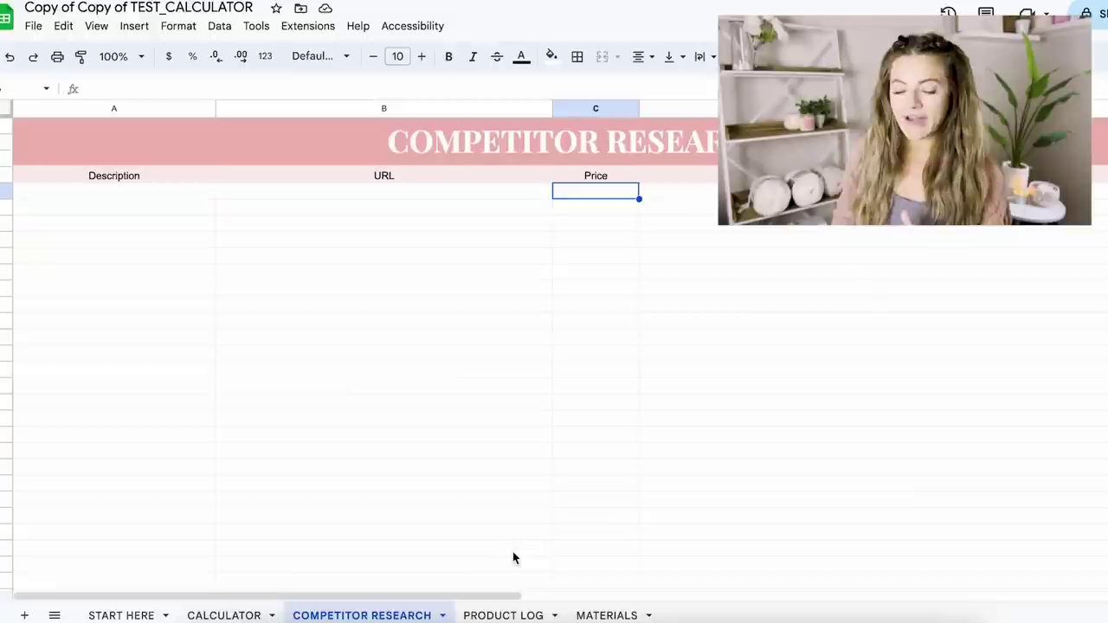
{"action": "left_click", "coordinate": [224, 616]}
{"action": "left_click", "coordinate": [362, 615]}
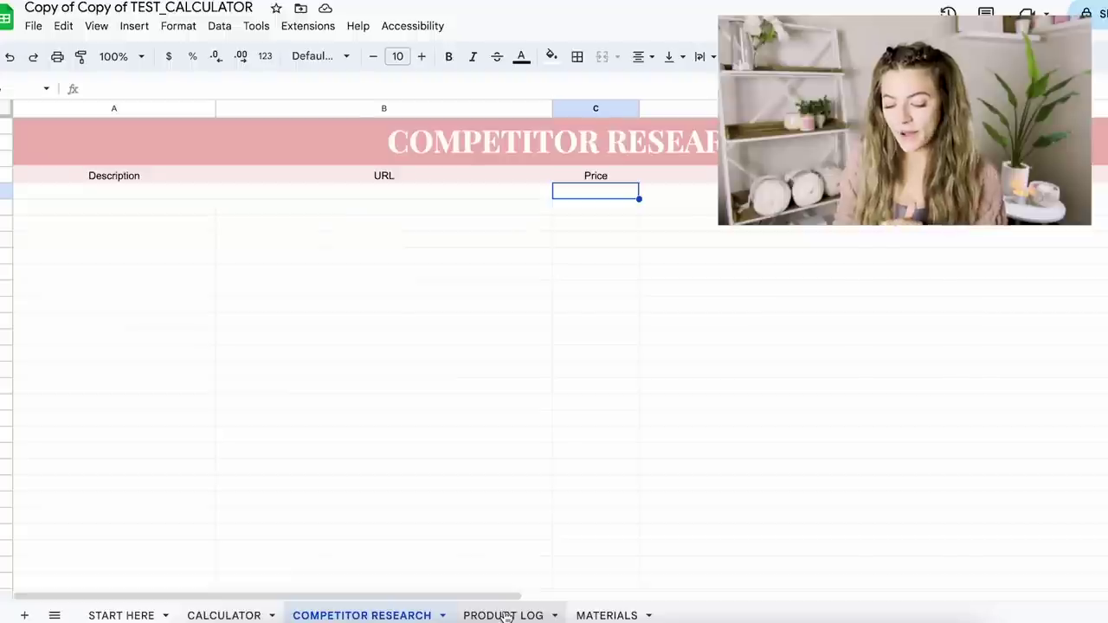
- View the Product Log sheet and inspect its columns, including Notes and Online Profit
{"action": "left_click", "coordinate": [504, 615]}
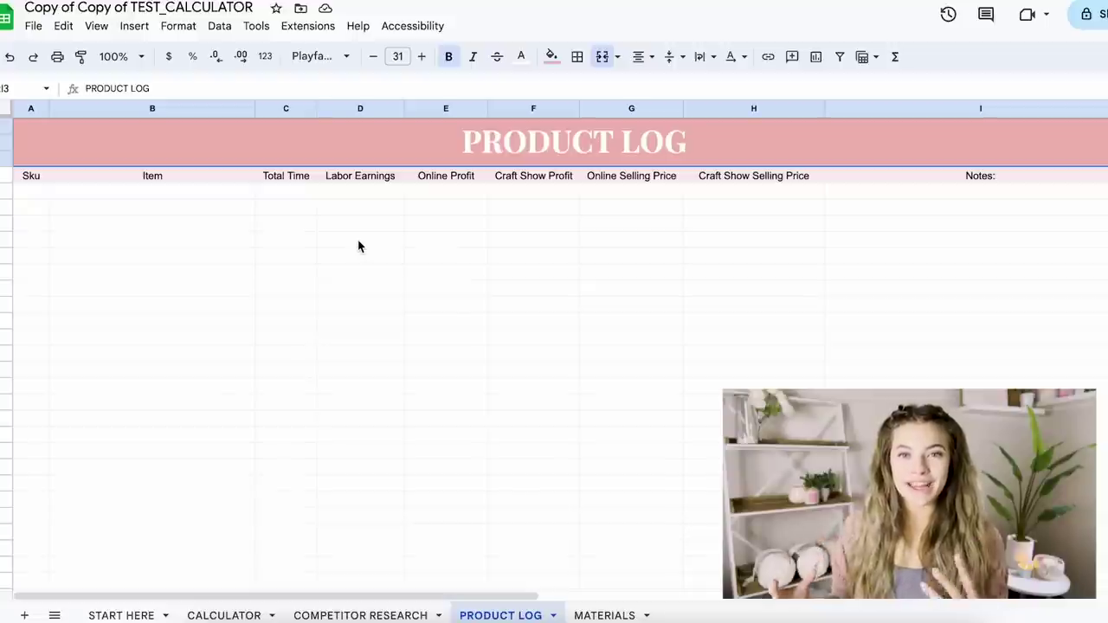
{"action": "left_click", "coordinate": [883, 193]}
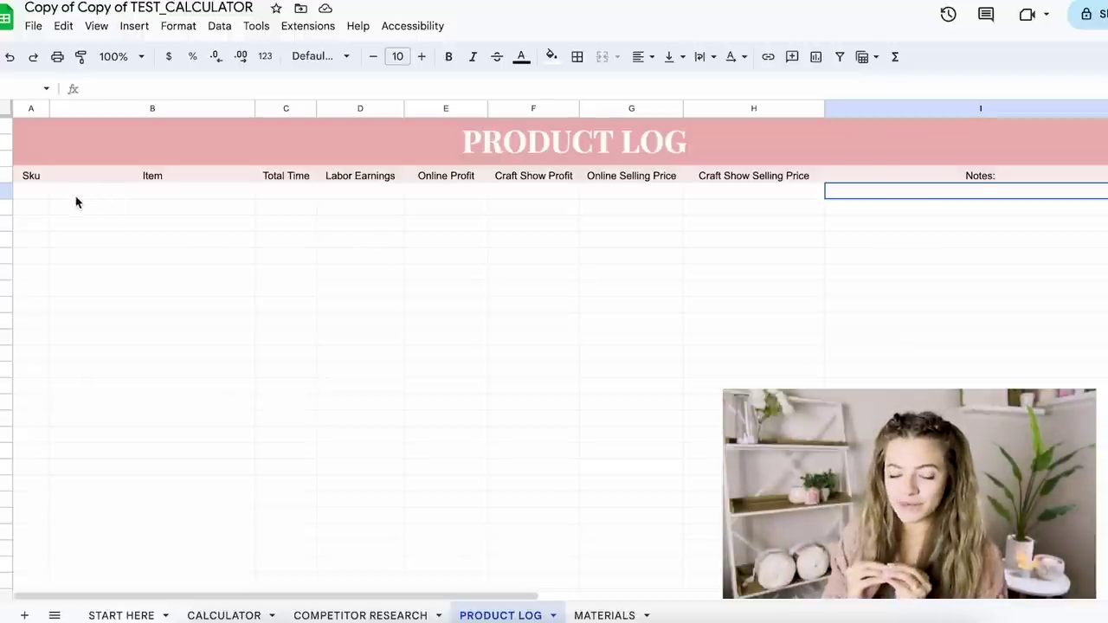
{"action": "left_click", "coordinate": [430, 195]}
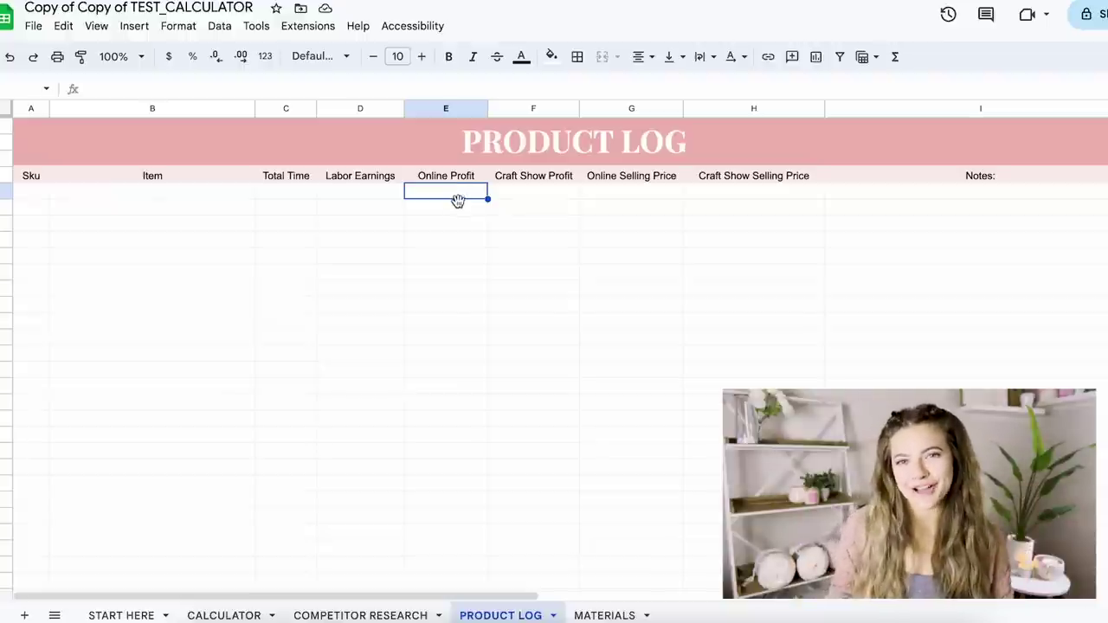
- View the Materials sheet and examine its Description, Price, Quantity and Supplier columns
{"action": "left_click", "coordinate": [606, 616]}
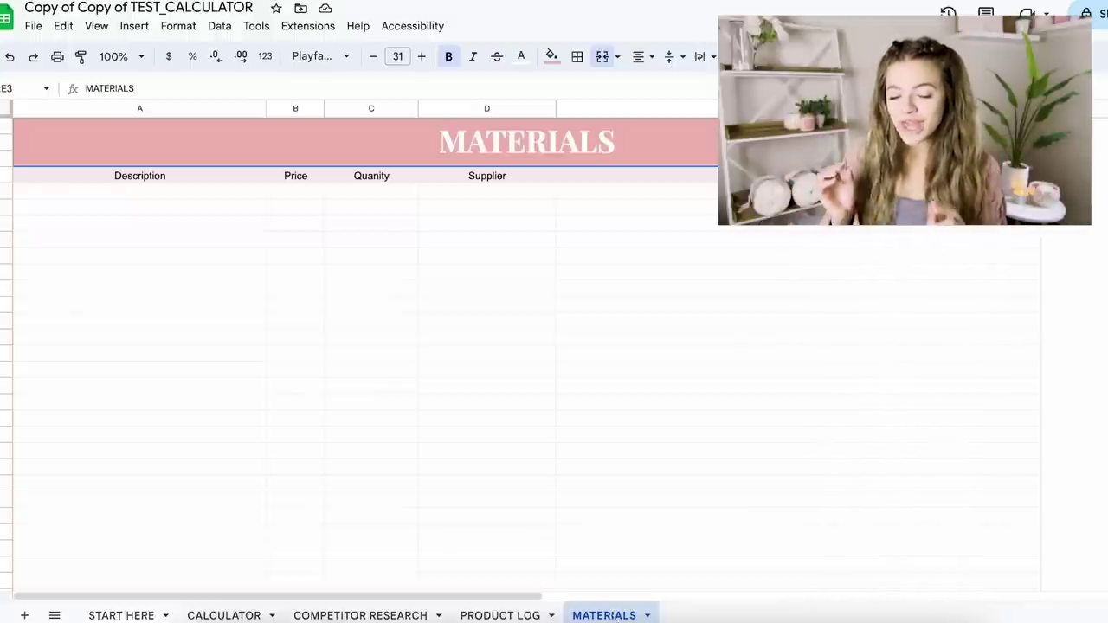
{"action": "left_click", "coordinate": [232, 194]}
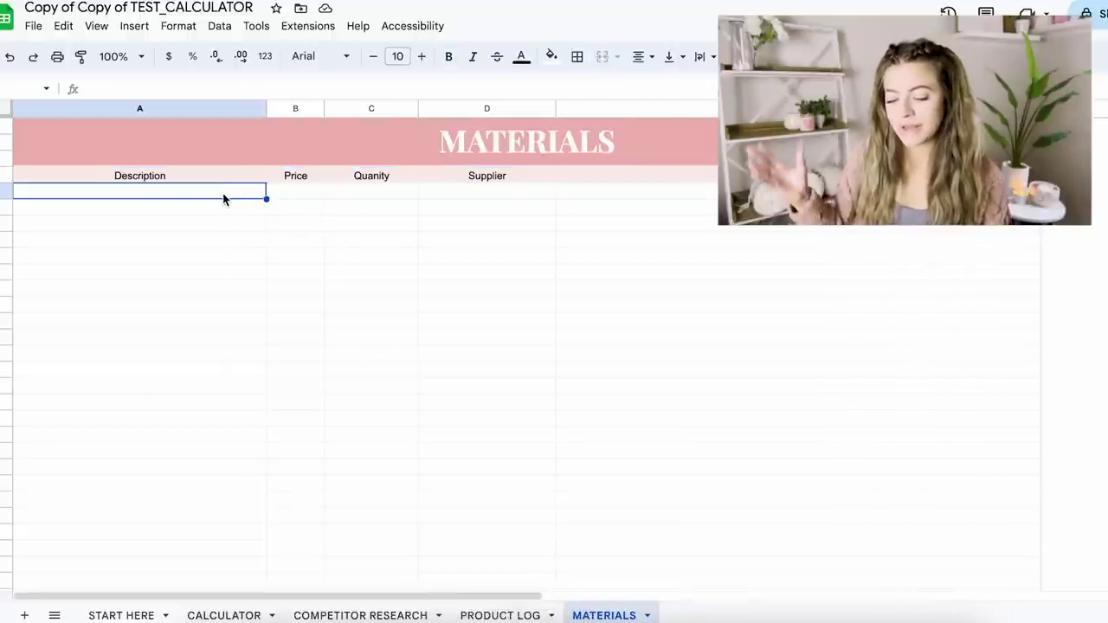
{"action": "left_click", "coordinate": [297, 192]}
{"action": "left_click", "coordinate": [385, 198]}
{"action": "left_click", "coordinate": [480, 201]}
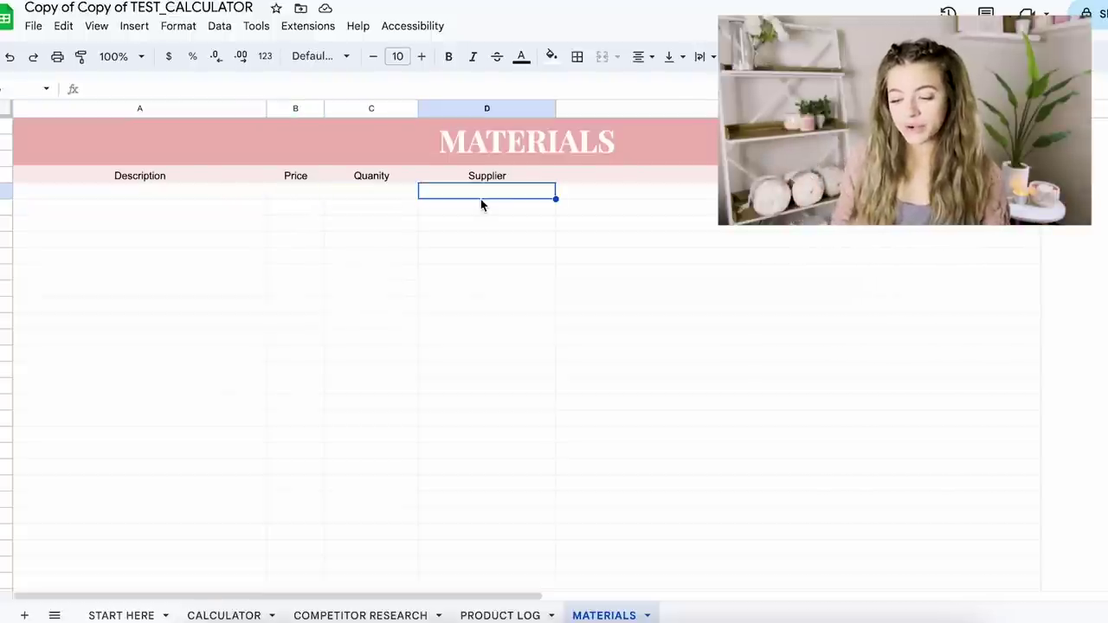
{"action": "left_click", "coordinate": [650, 201]}
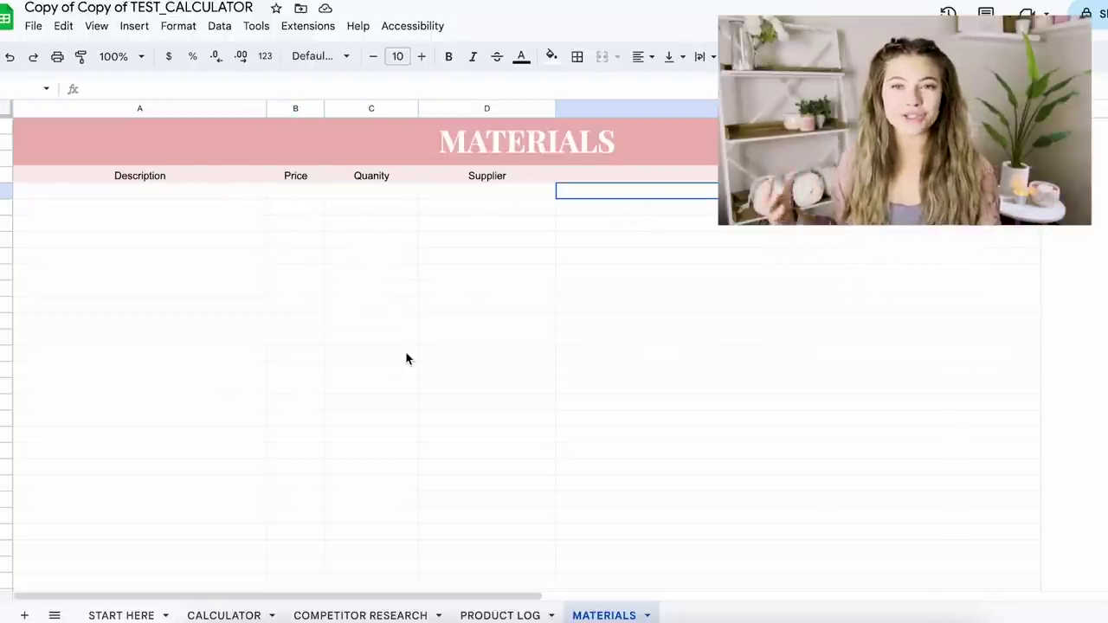
{"action": "left_click", "coordinate": [457, 198]}
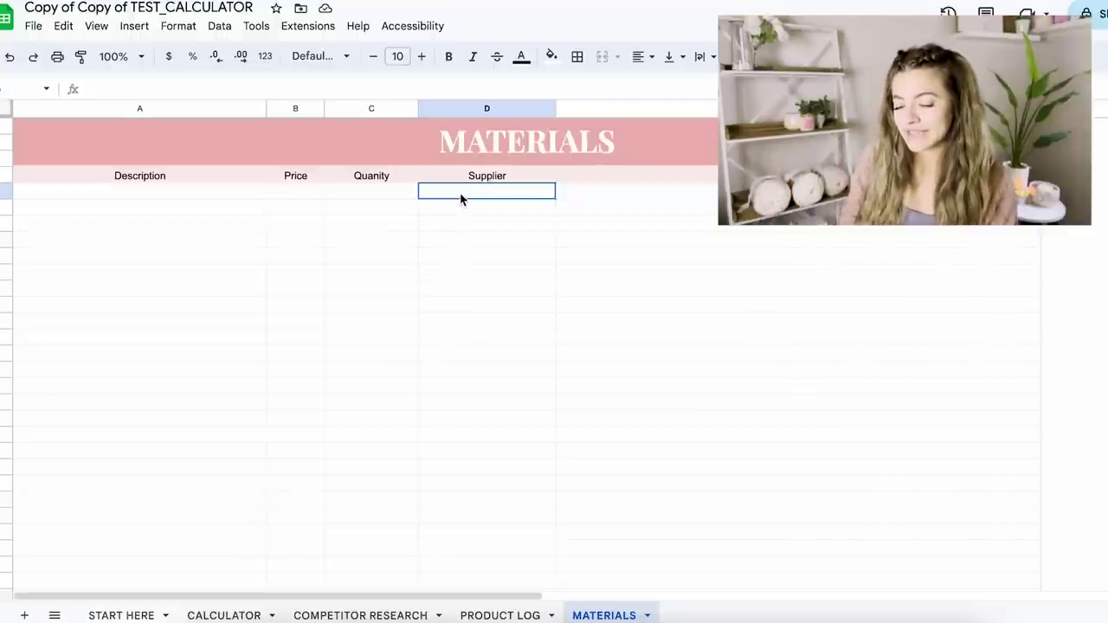
{"action": "left_click", "coordinate": [298, 192]}
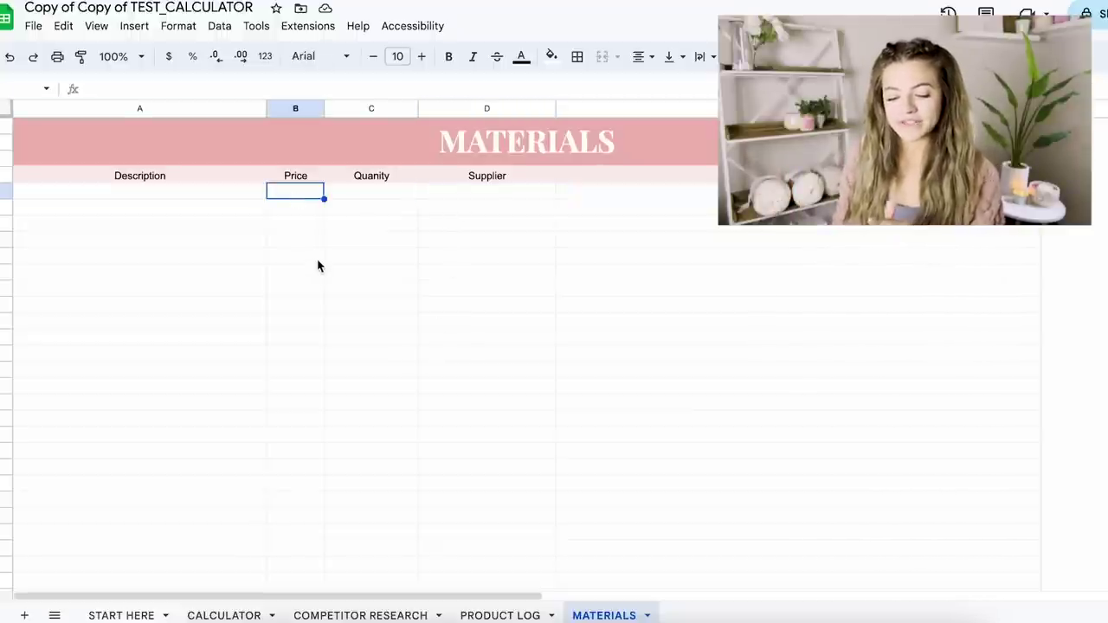
- Return to the Calculator sheet and review its material costs, craft show costs, card fees and booth fee sections
{"action": "left_click", "coordinate": [228, 615]}
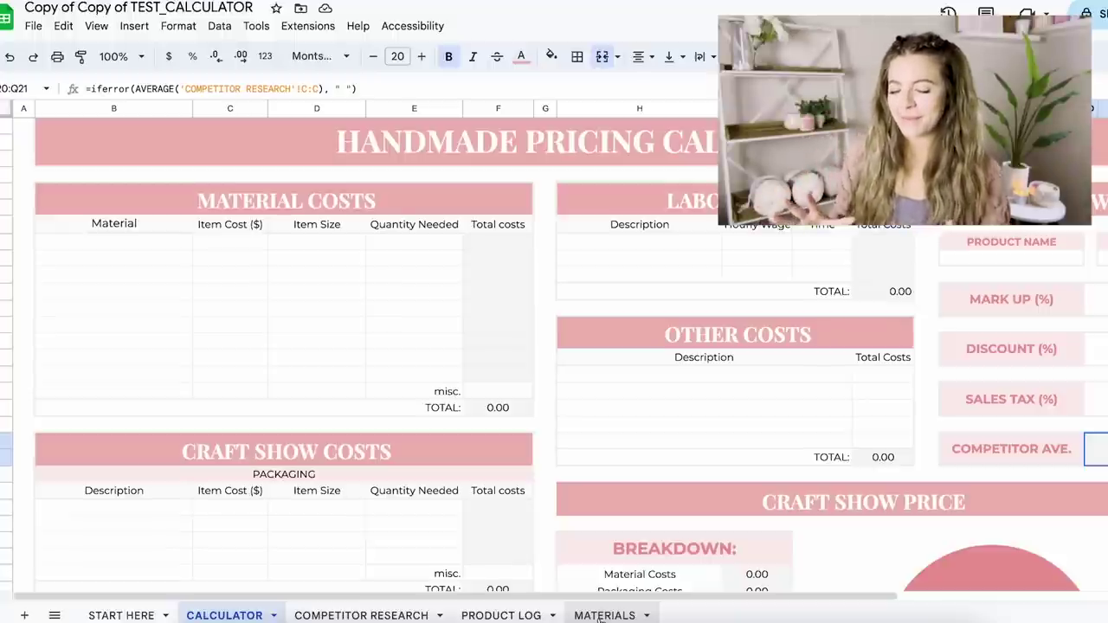
{"action": "scroll", "coordinate": [544, 395], "scroll_direction": "down", "scroll_amount": 1}
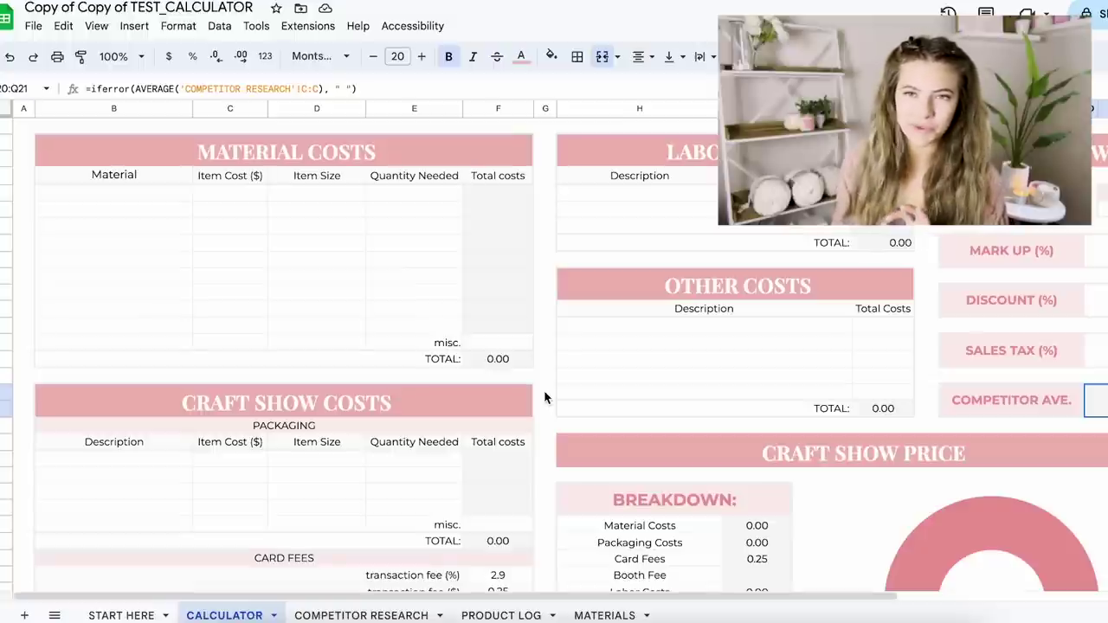
{"action": "scroll", "coordinate": [546, 398], "scroll_direction": "down", "scroll_amount": 4}
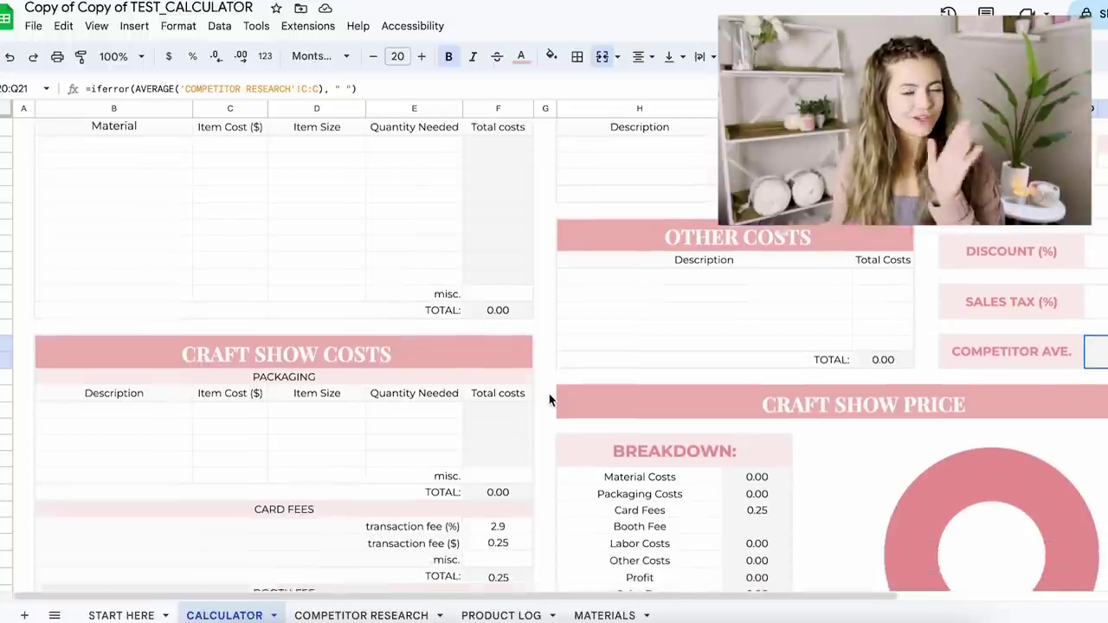
{"action": "scroll", "coordinate": [549, 398], "scroll_direction": "down", "scroll_amount": 1}
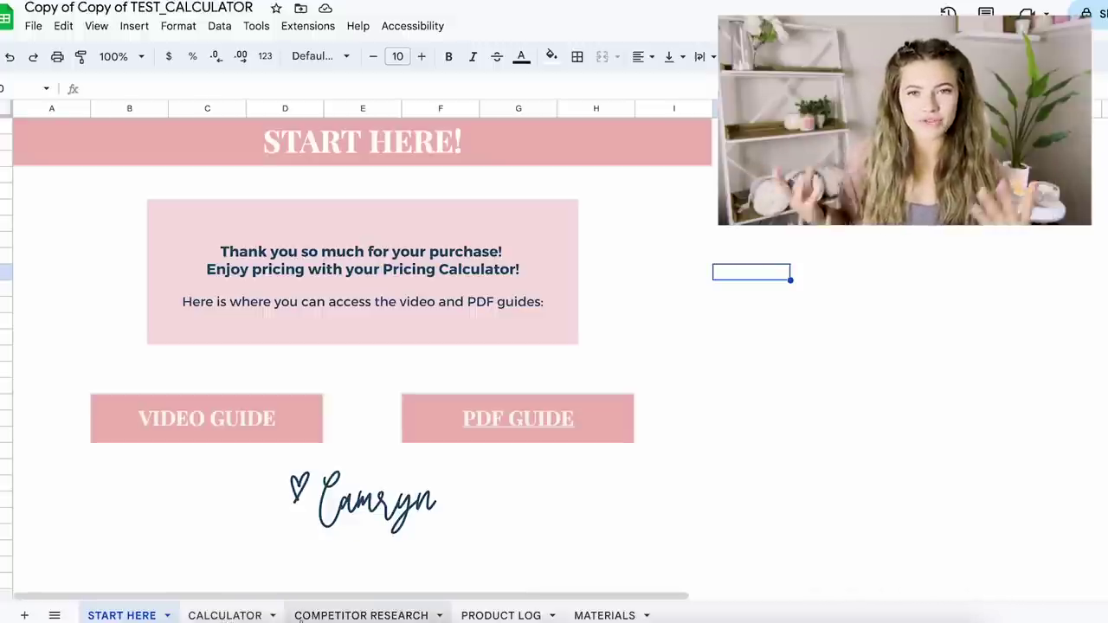
{"action": "left_click", "coordinate": [225, 615]}
{"action": "scroll", "coordinate": [392, 463], "scroll_direction": "down", "scroll_amount": 4}
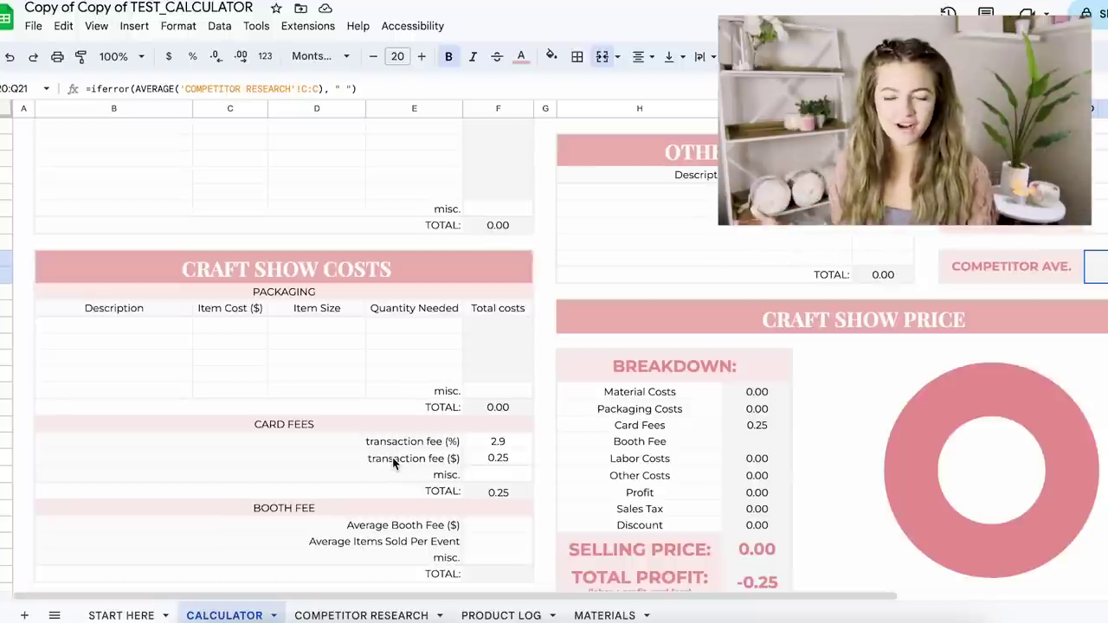
{"action": "left_click", "coordinate": [366, 611]}
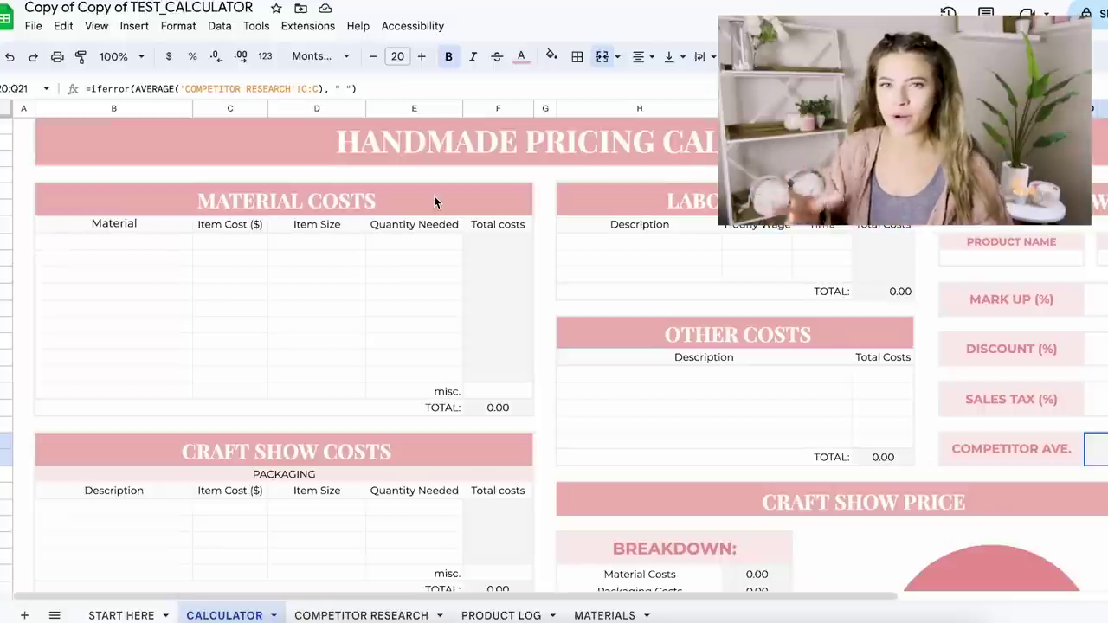
- Add bernat blanket as the first row of Material Costs with item cost 11.99, item size 300 and quantity needed 28
{"action": "left_click", "coordinate": [144, 247]}
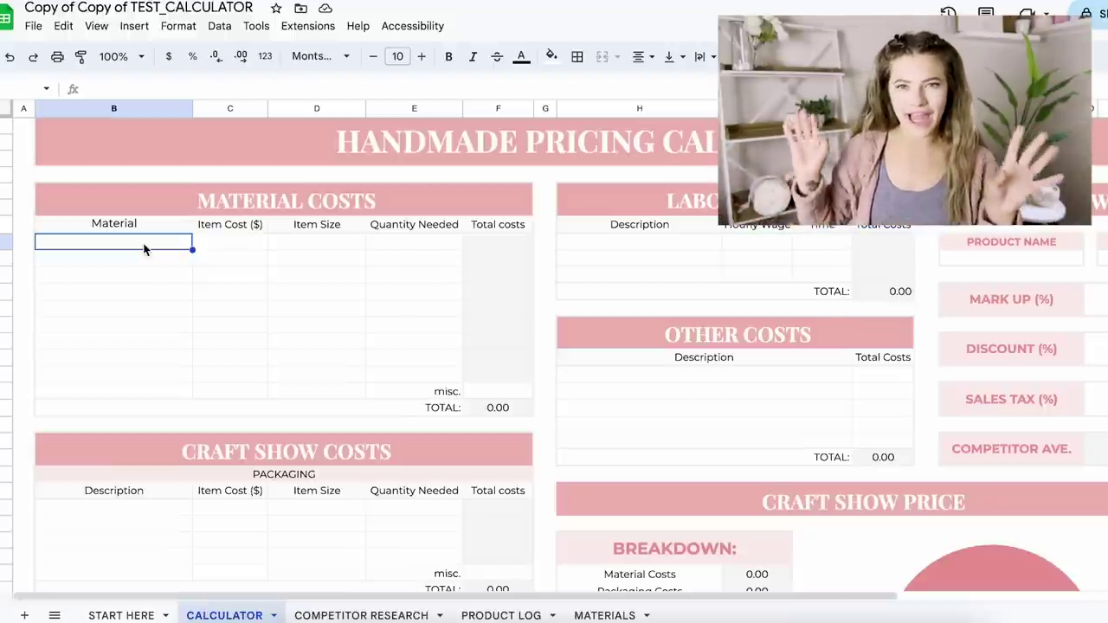
{"action": "double_click", "coordinate": [143, 248]}
{"action": "type", "text": "bernat blanket"}
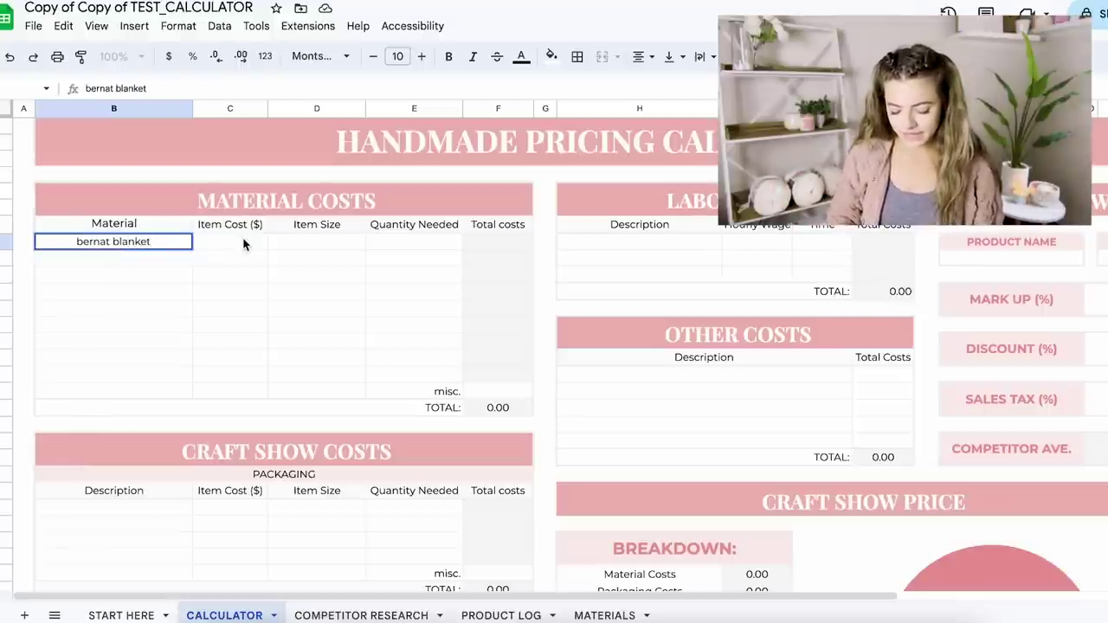
{"action": "left_click", "coordinate": [245, 242]}
{"action": "type", "text": "11.99"}
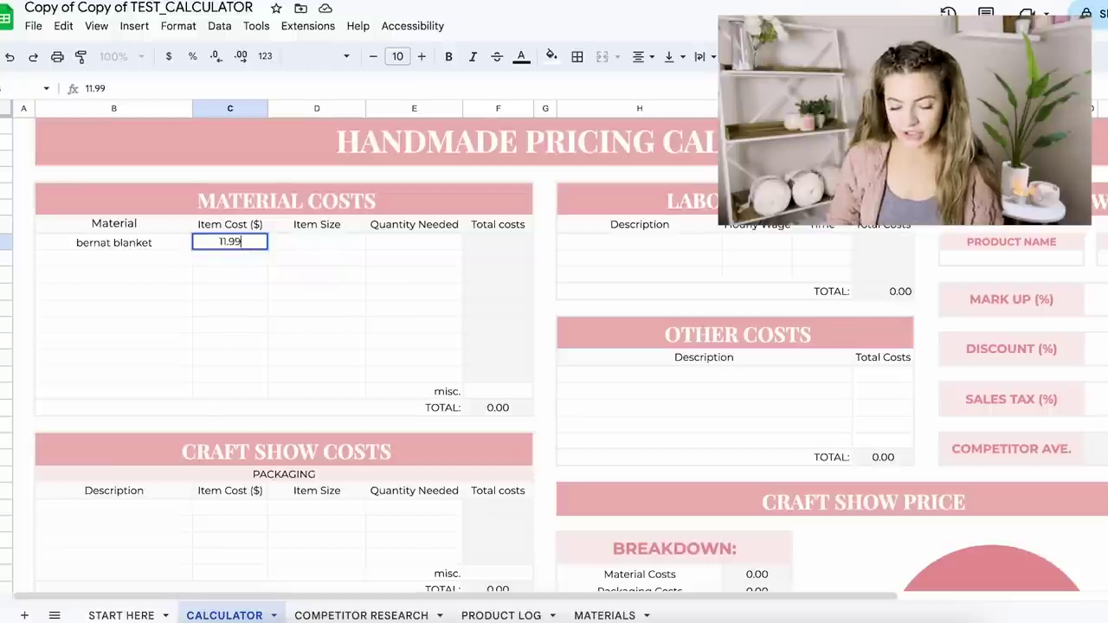
{"action": "double_click", "coordinate": [312, 243]}
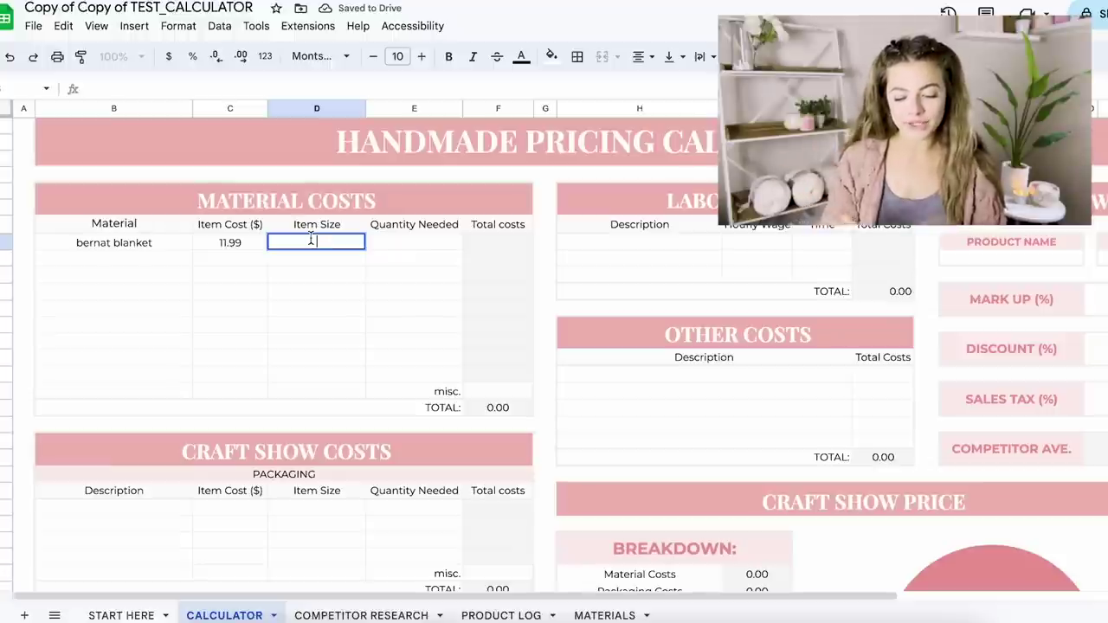
{"action": "type", "text": "300"}
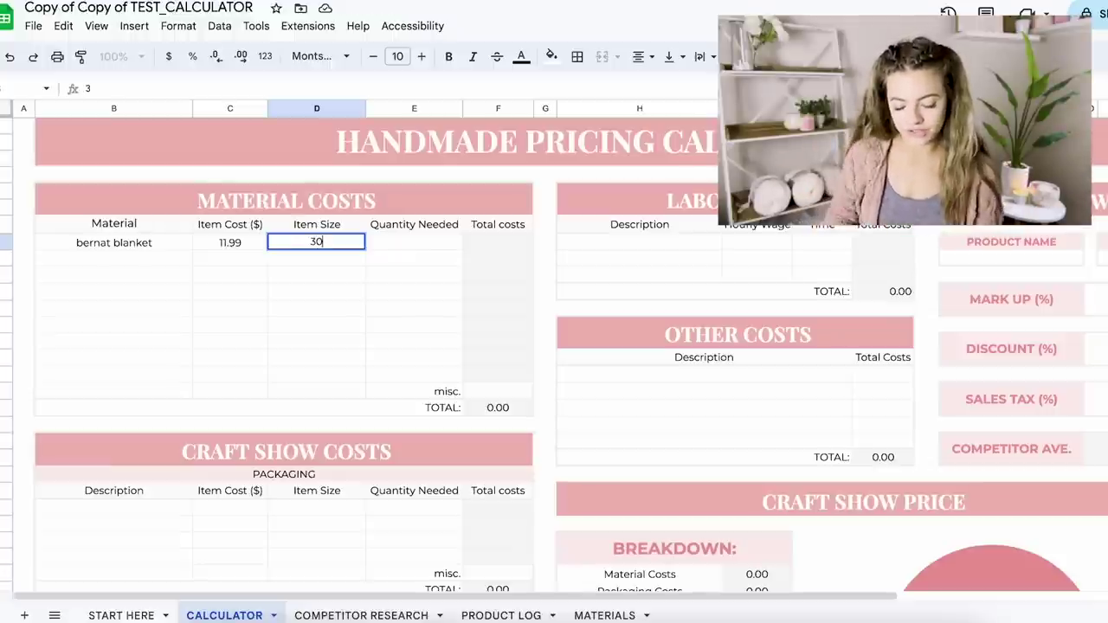
{"action": "left_click", "coordinate": [414, 248]}
{"action": "type", "text": "28"}
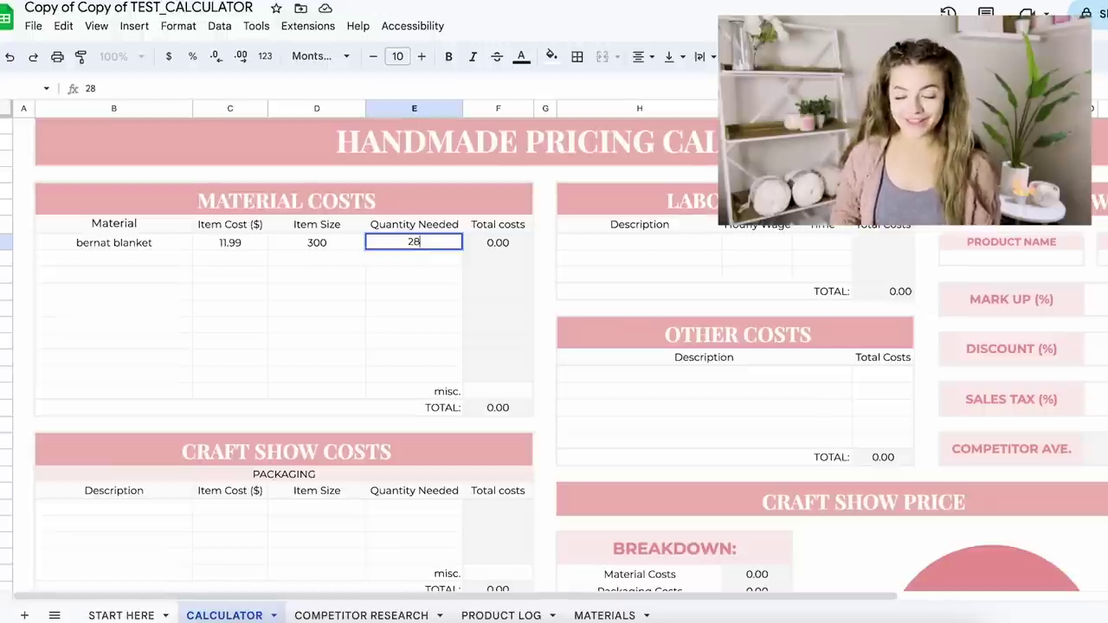
{"action": "key", "text": "Return"}
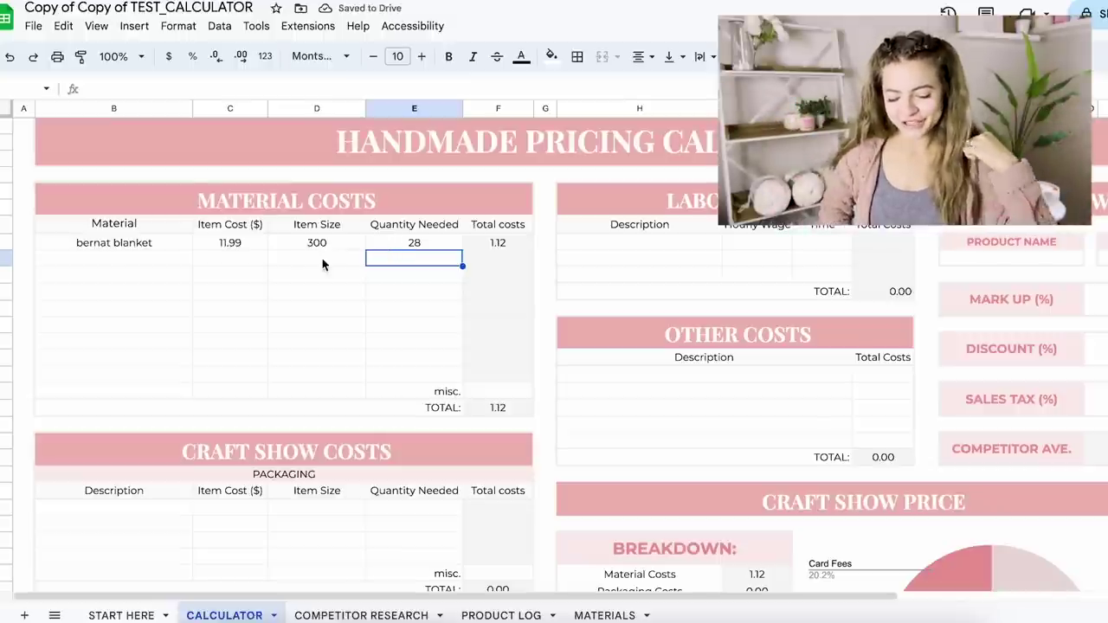
- Add polyfill as the second material in Material Costs with an item cost of 12.99
{"action": "left_click", "coordinate": [154, 262]}
{"action": "type", "text": "pol"}
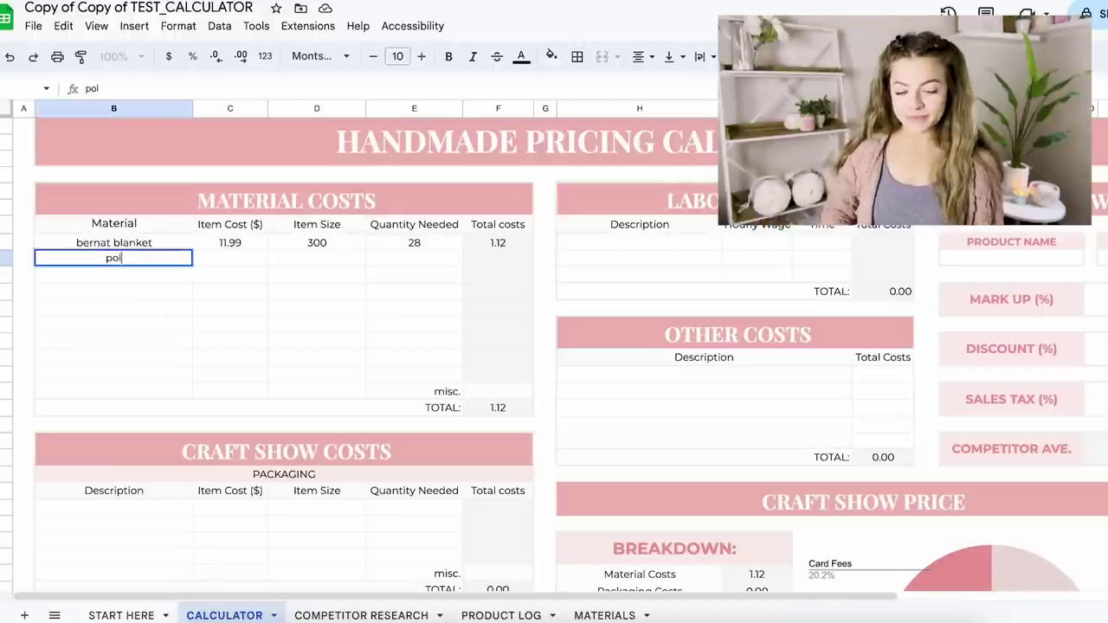
{"action": "type", "text": "yfill"}
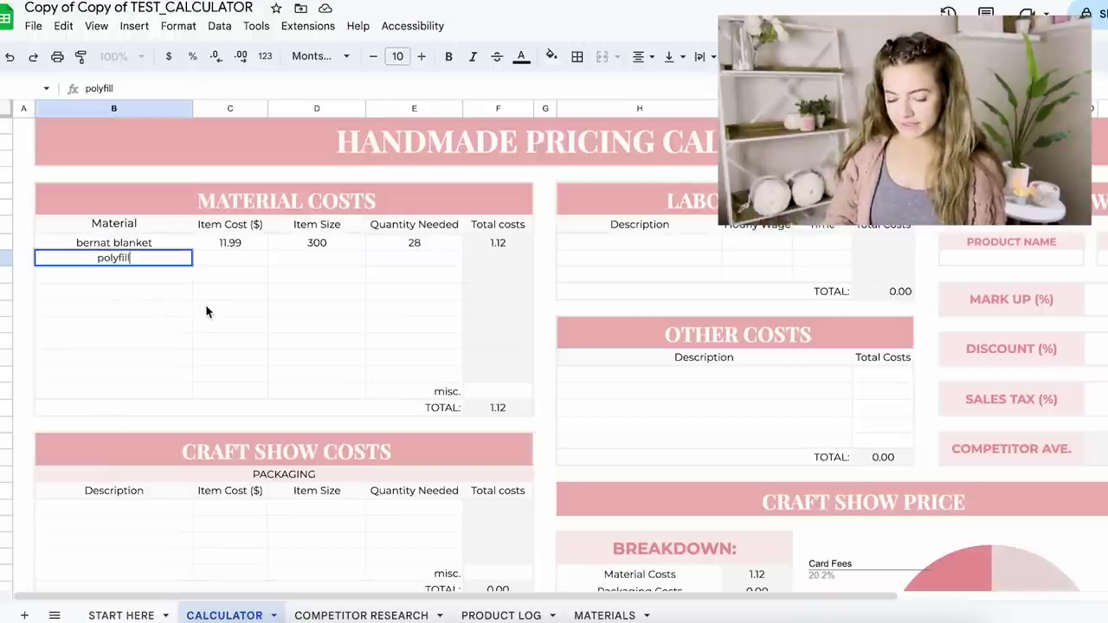
{"action": "left_click", "coordinate": [232, 258]}
{"action": "type", "text": "11."}
{"action": "key", "text": "BackSpace"}
{"action": "key", "text": "BackSpace"}
{"action": "key", "text": "BackSpace"}
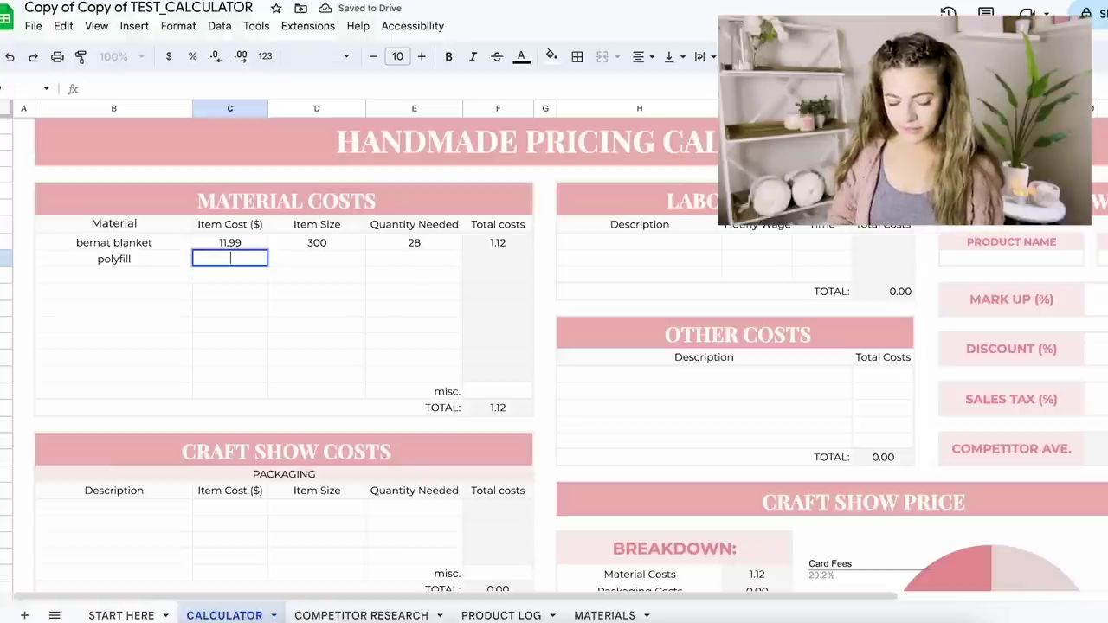
{"action": "type", "text": "1"}
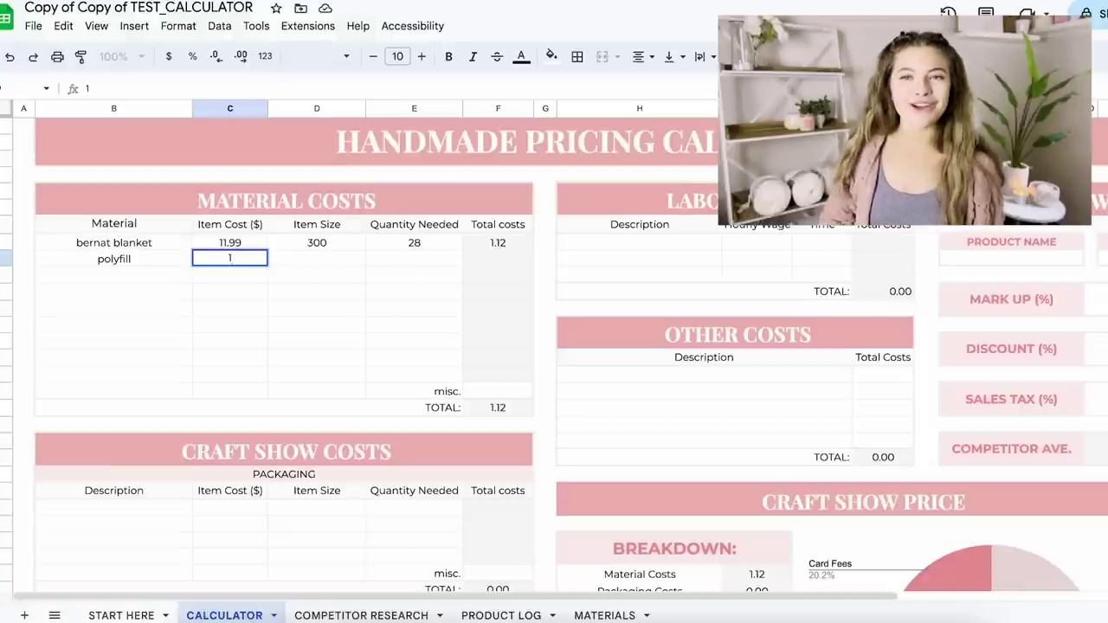
{"action": "type", "text": "5"}
{"action": "key", "text": "BackSpace"}
{"action": "key", "text": "BackSpace"}
{"action": "type", "text": "15"}
{"action": "key", "text": "BackSpace"}
{"action": "key", "text": "BackSpace"}
{"action": "type", "text": "12.99"}
- Set the polyfill's item size to 10 and quantity needed to .2, and check the total material cost
{"action": "double_click", "coordinate": [322, 258]}
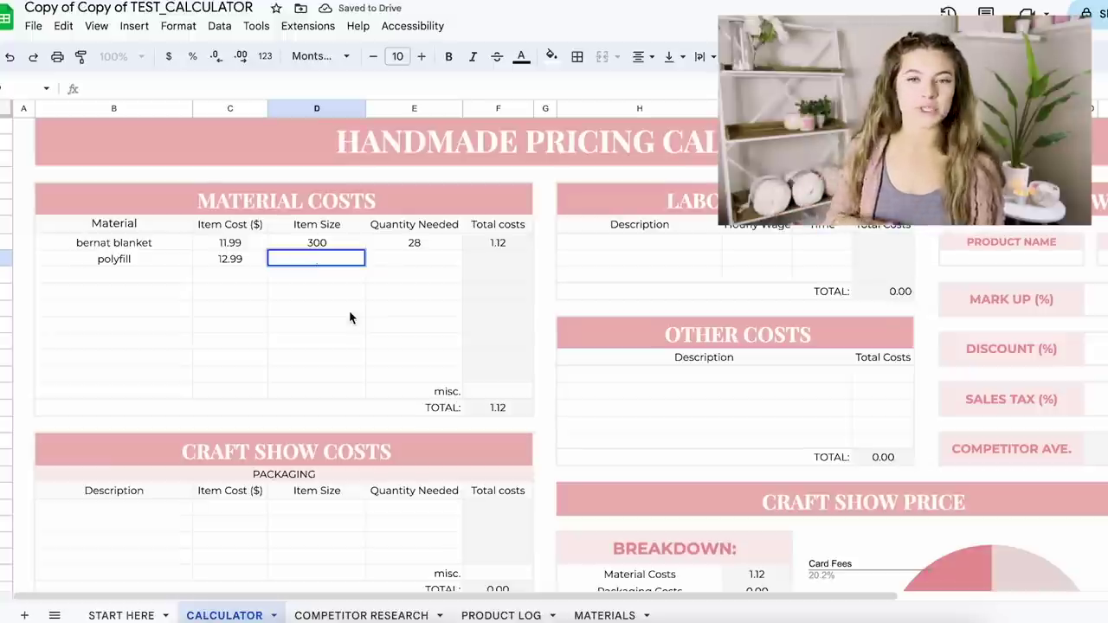
{"action": "type", "text": "10"}
{"action": "left_click", "coordinate": [421, 262]}
{"action": "double_click", "coordinate": [422, 262]}
{"action": "type", "text": ".2"}
{"action": "key", "text": "Return"}
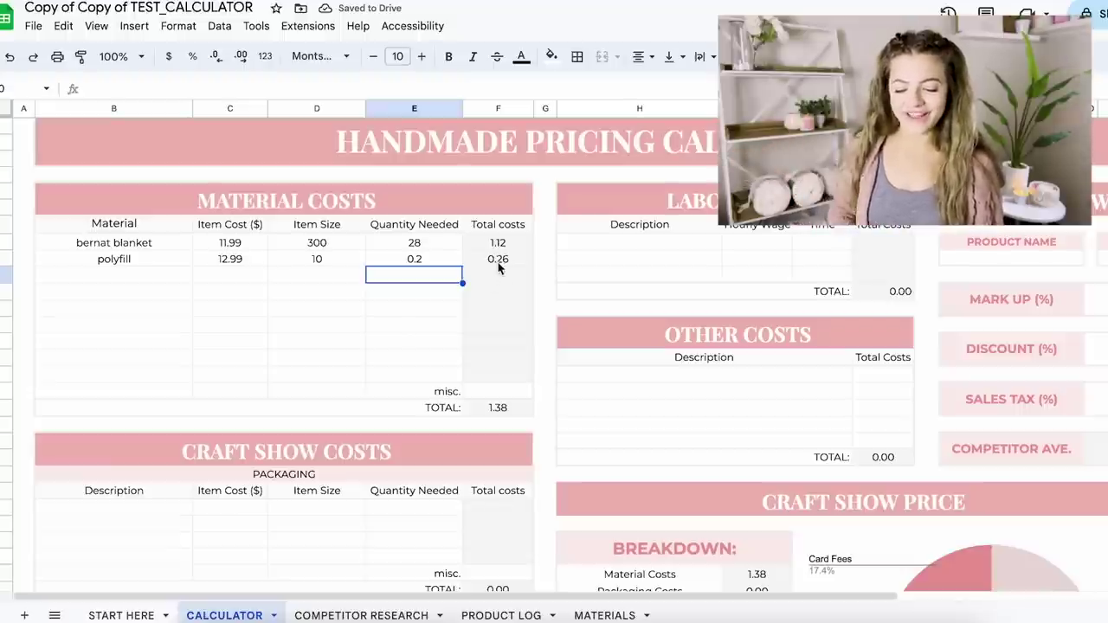
{"action": "left_click", "coordinate": [501, 412]}
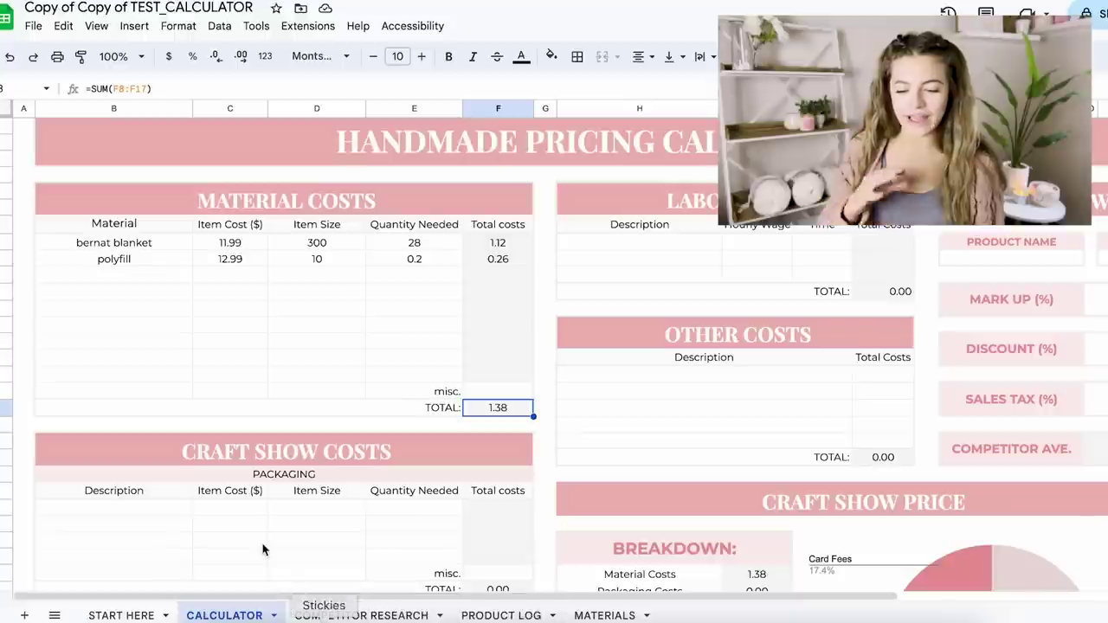
- Set the bernat blanket's item cost to 7.99 in Material Costs
{"action": "left_click", "coordinate": [159, 246]}
{"action": "left_click", "coordinate": [229, 244]}
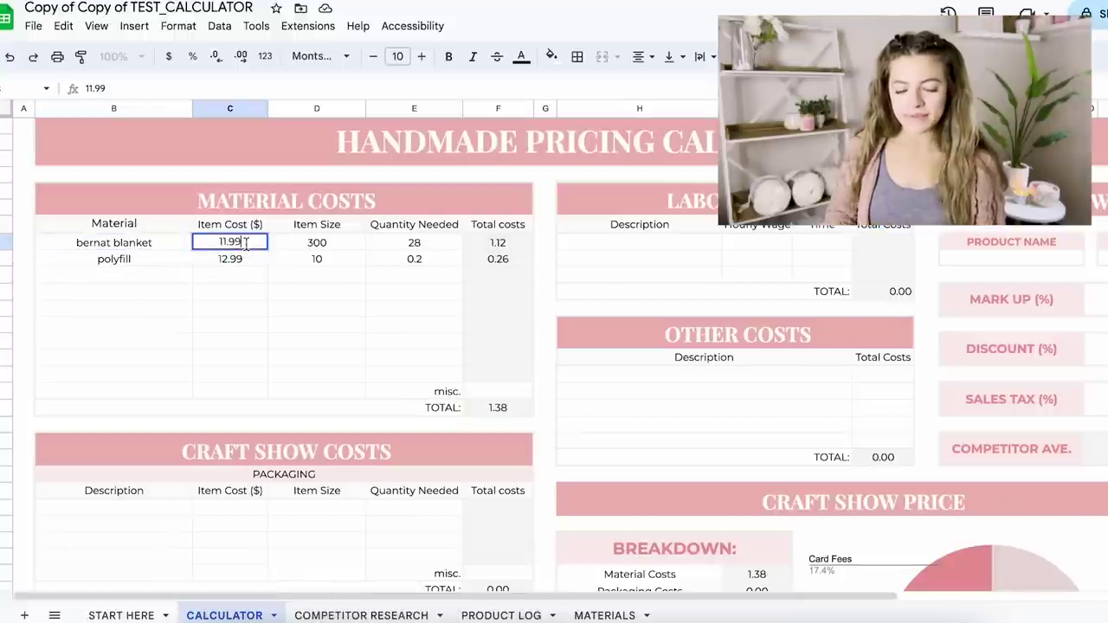
{"action": "double_click", "coordinate": [227, 242]}
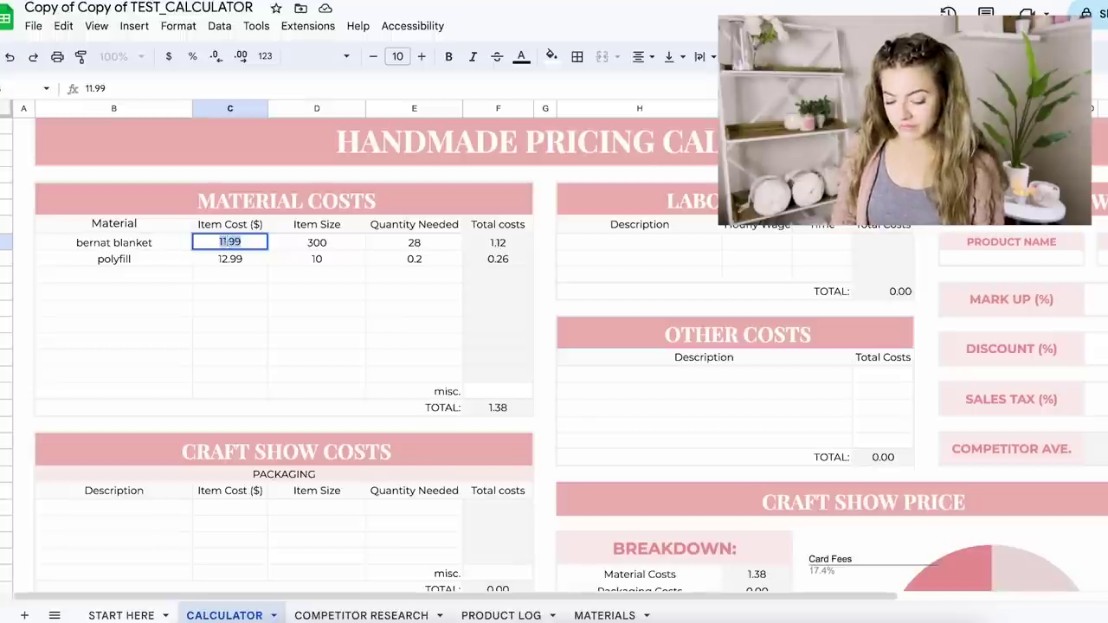
{"action": "type", "text": "7.99"}
{"action": "key", "text": "Return"}
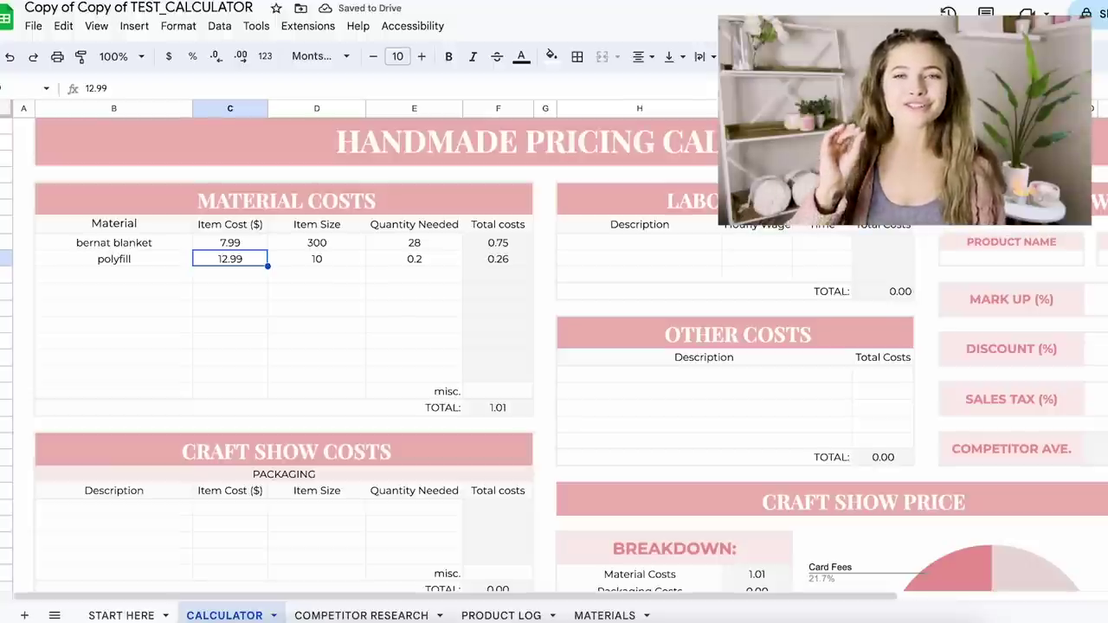
- Restore the bernat blanket's item cost to 11.99 and check the total material cost
{"action": "double_click", "coordinate": [230, 242]}
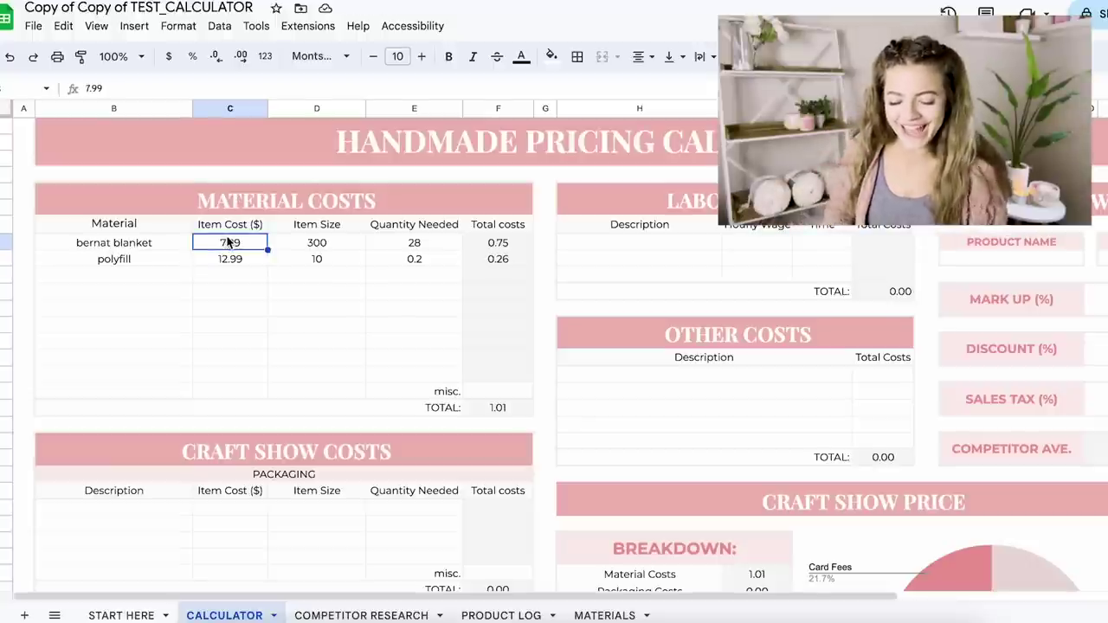
{"action": "double_click", "coordinate": [229, 241]}
{"action": "key", "text": "BackSpace"}
{"action": "type", "text": "11.99"}
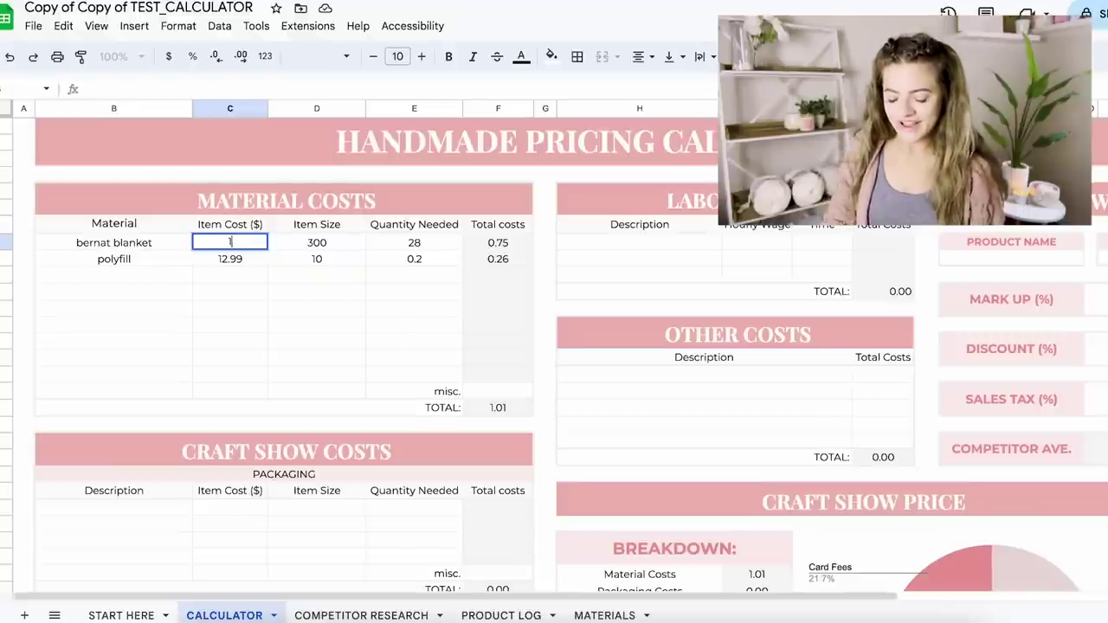
{"action": "left_click", "coordinate": [297, 273]}
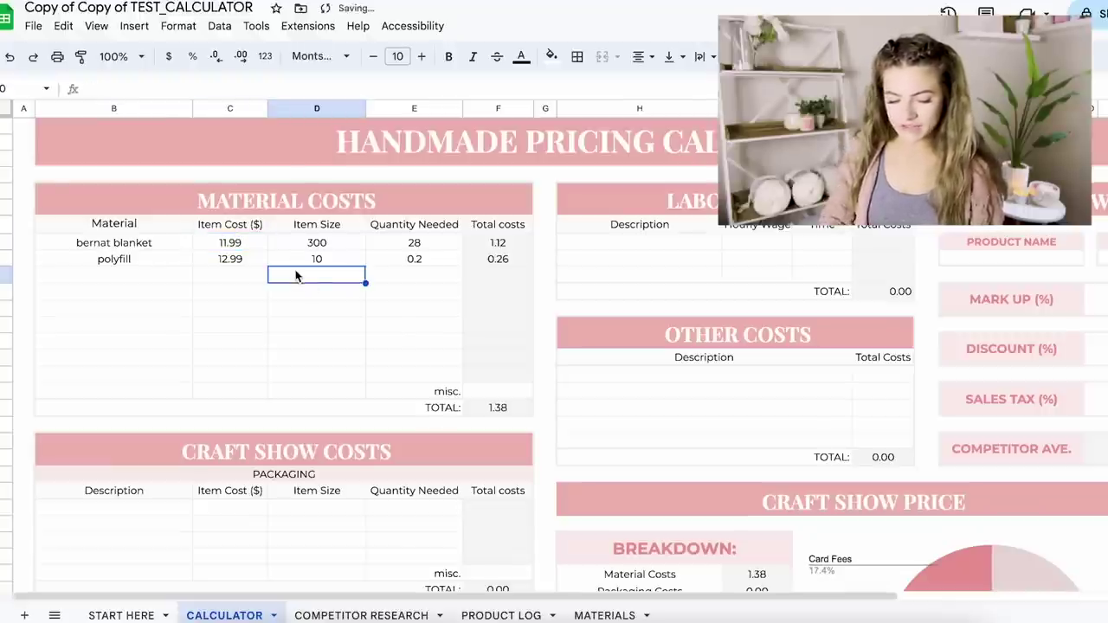
{"action": "left_click", "coordinate": [496, 407]}
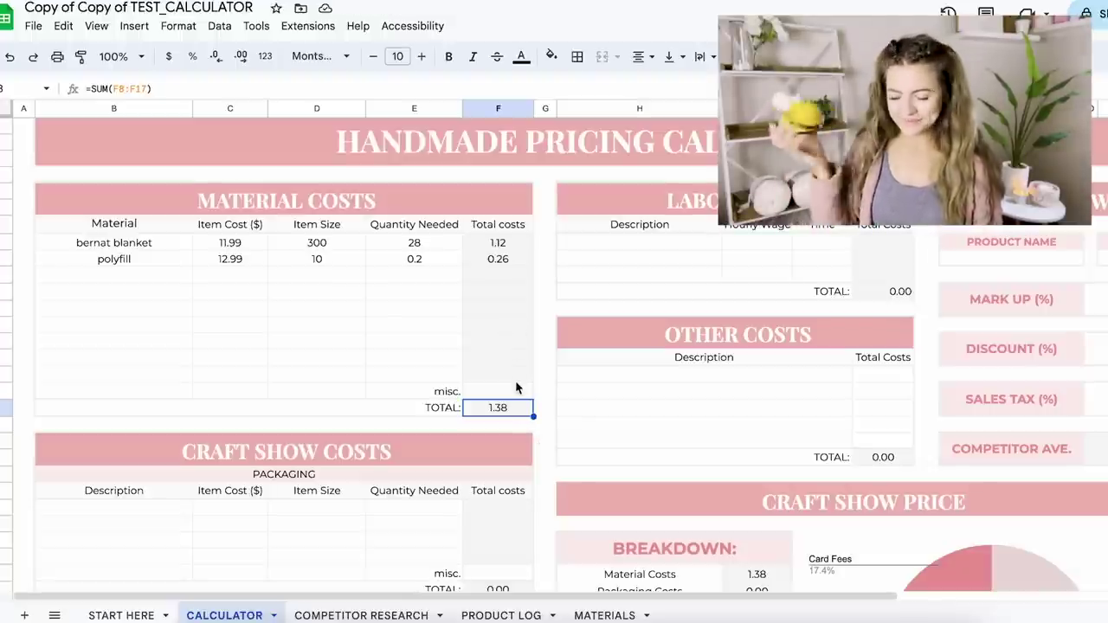
- Add tags as the first Packaging item in Craft Show Costs with item cost 45.00, item size 500 and quantity needed 1
{"action": "scroll", "coordinate": [516, 388], "scroll_direction": "down", "scroll_amount": 2}
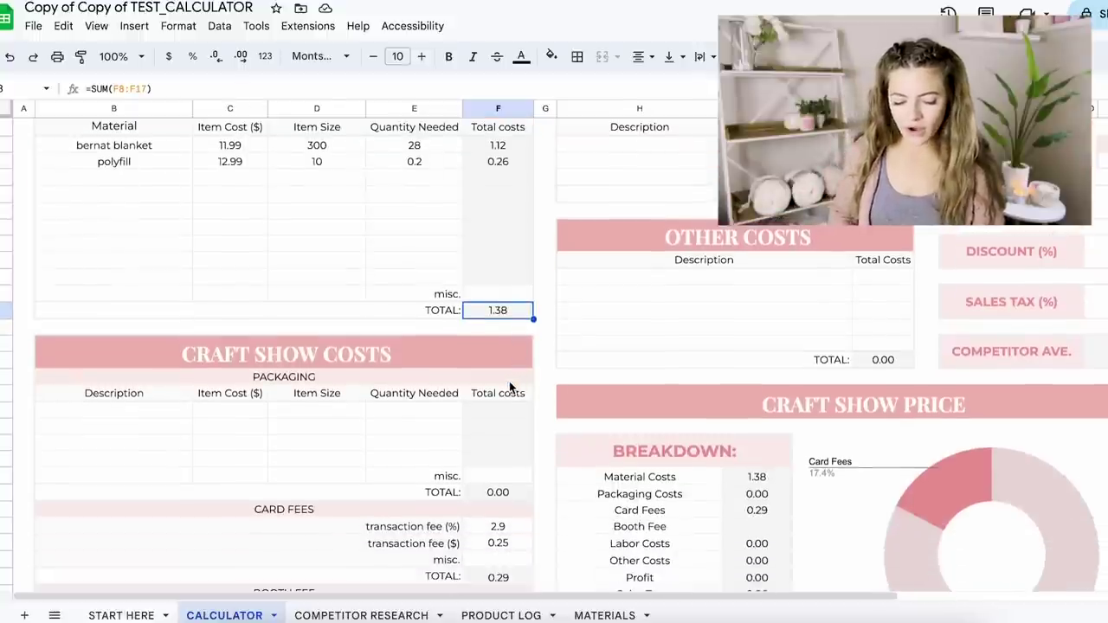
{"action": "left_click", "coordinate": [148, 412]}
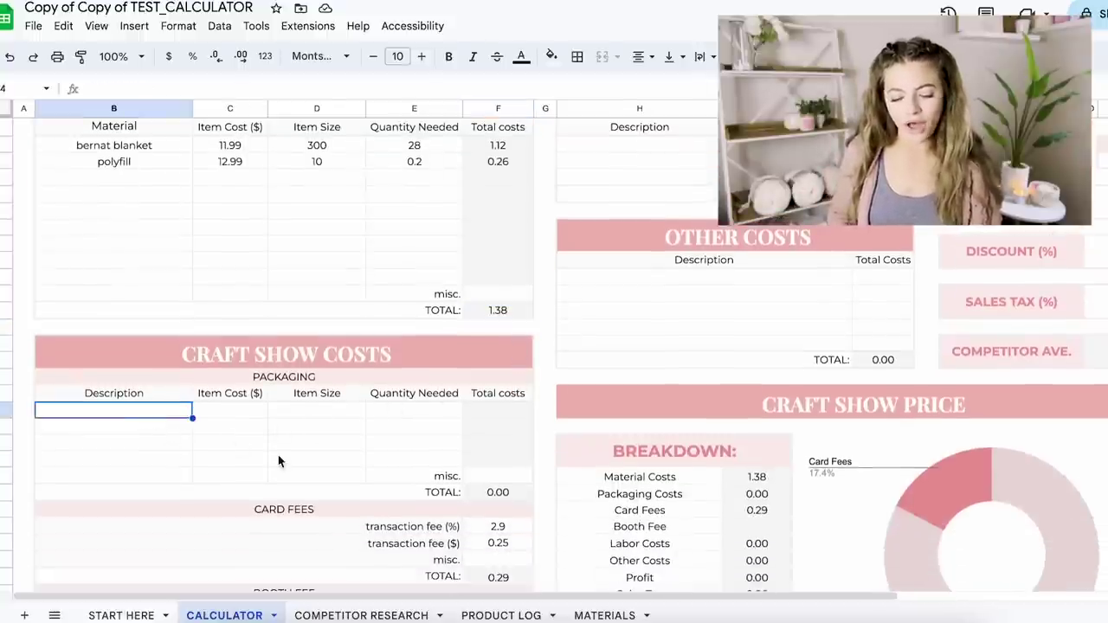
{"action": "double_click", "coordinate": [154, 408]}
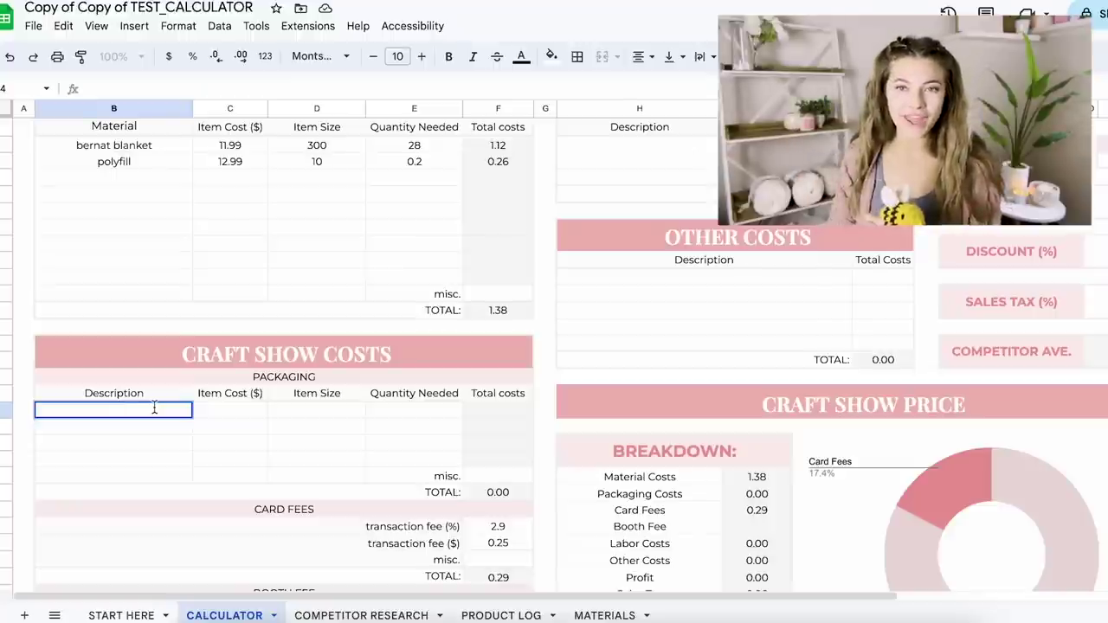
{"action": "type", "text": "tags"}
{"action": "key", "text": "Tab"}
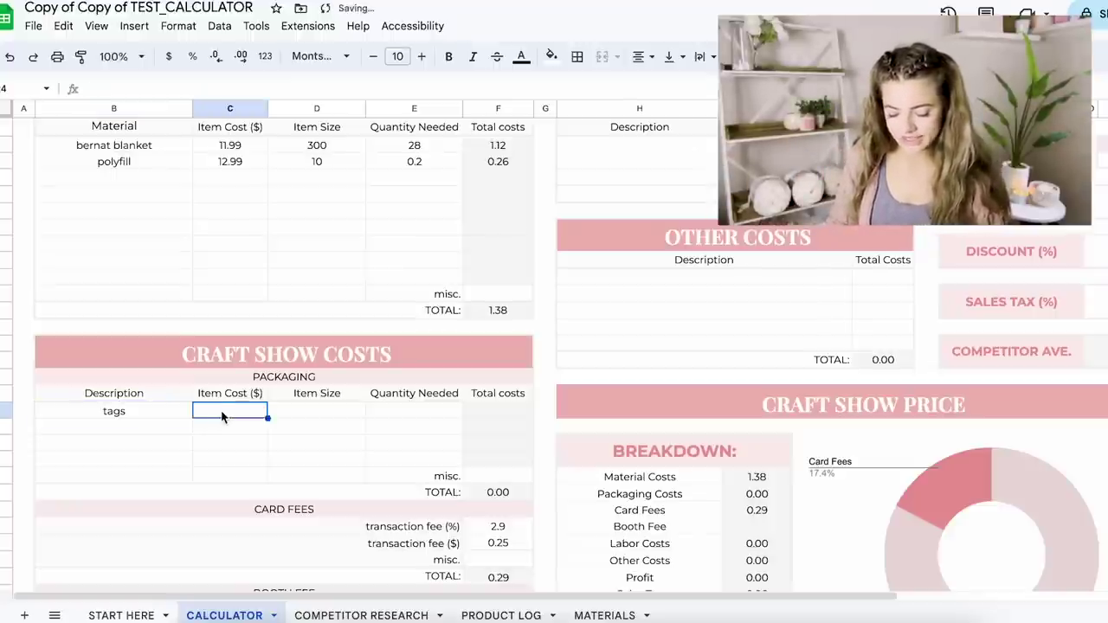
{"action": "key", "text": "Return"}
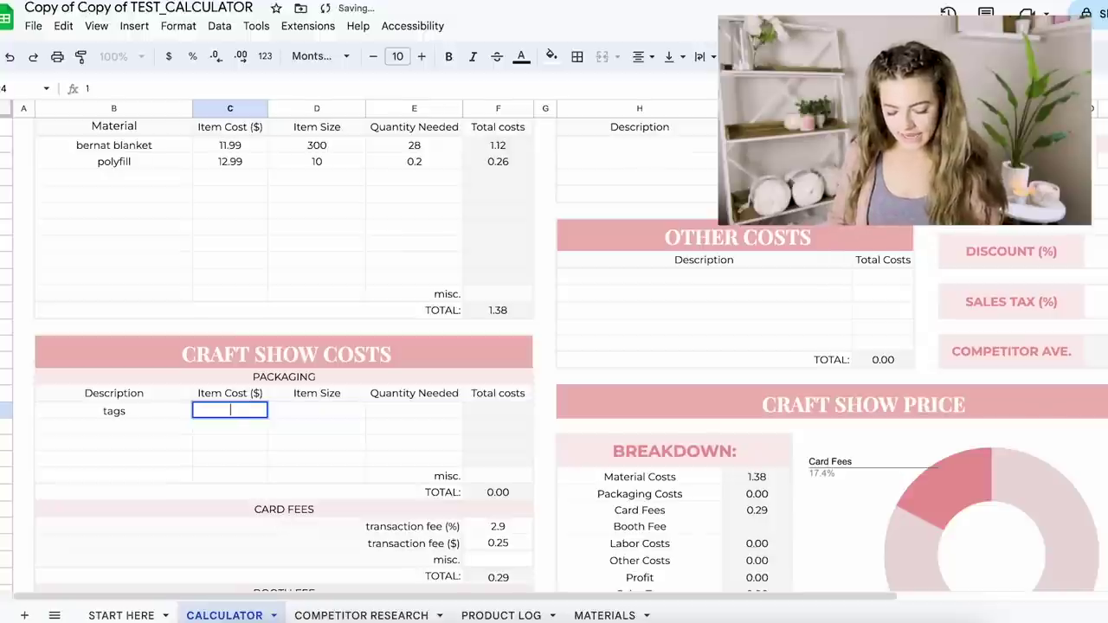
{"action": "type", "text": "45.00"}
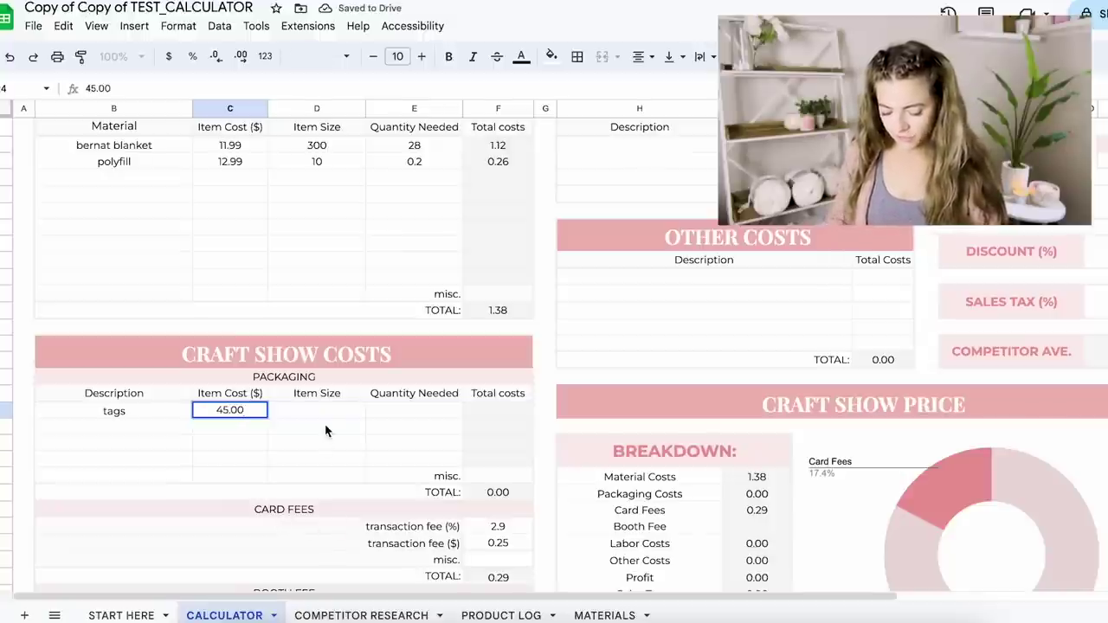
{"action": "key", "text": "Tab"}
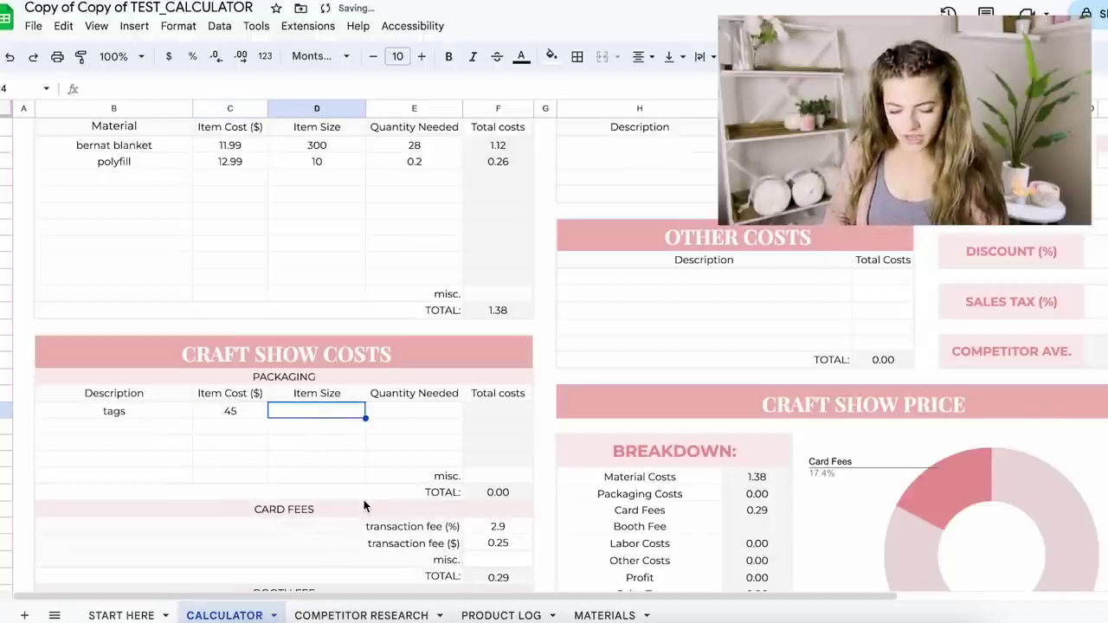
{"action": "type", "text": "500"}
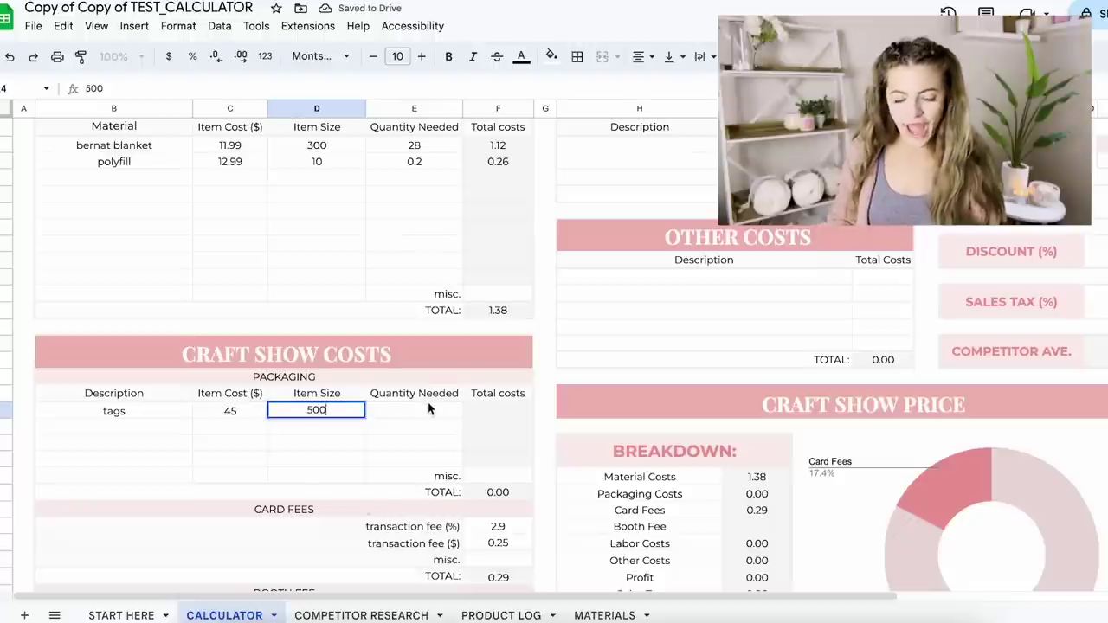
{"action": "left_click", "coordinate": [432, 400]}
{"action": "left_click", "coordinate": [434, 414]}
{"action": "type", "text": "1"}
{"action": "key", "text": "Return"}
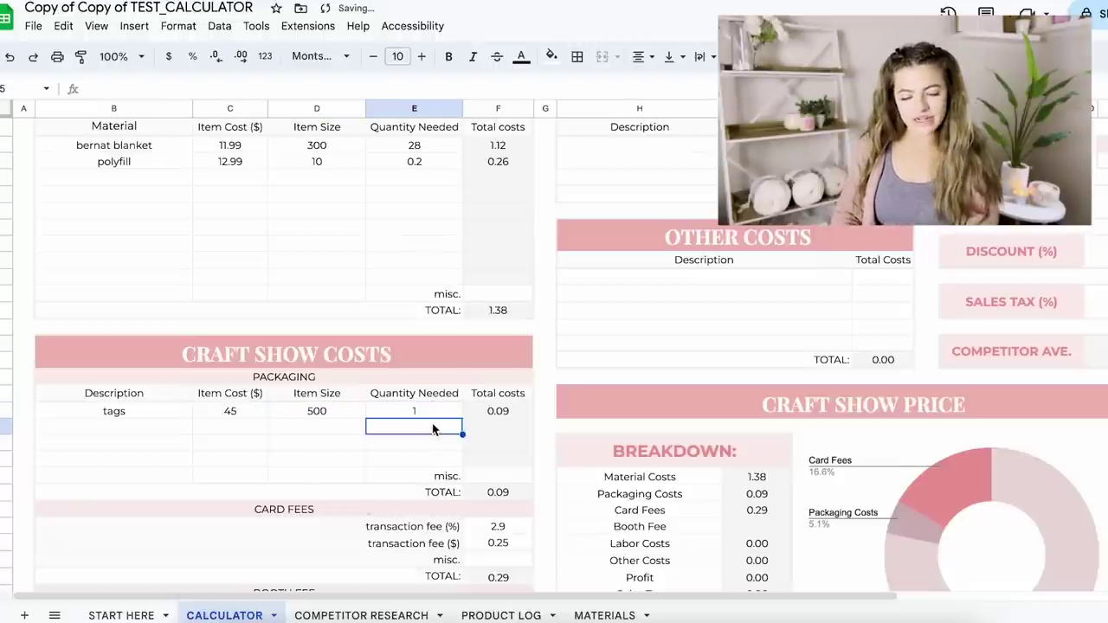
- Set the packaging tags' item cost to 40, replace it with 80, and check the row's total cost
{"action": "left_click", "coordinate": [247, 412]}
{"action": "type", "text": "40"}
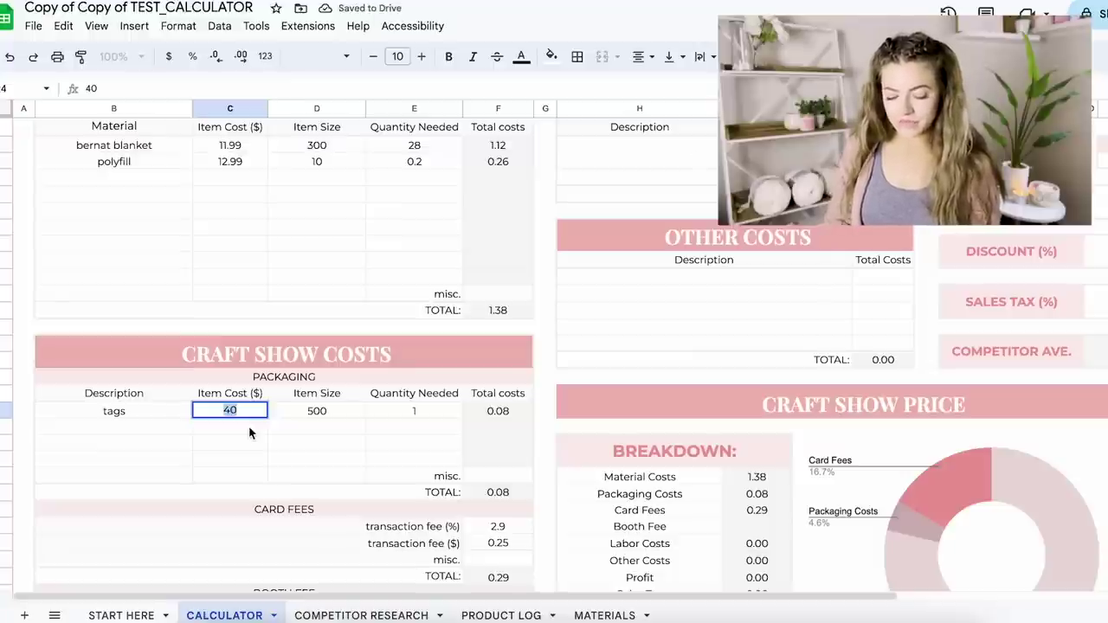
{"action": "type", "text": "80"}
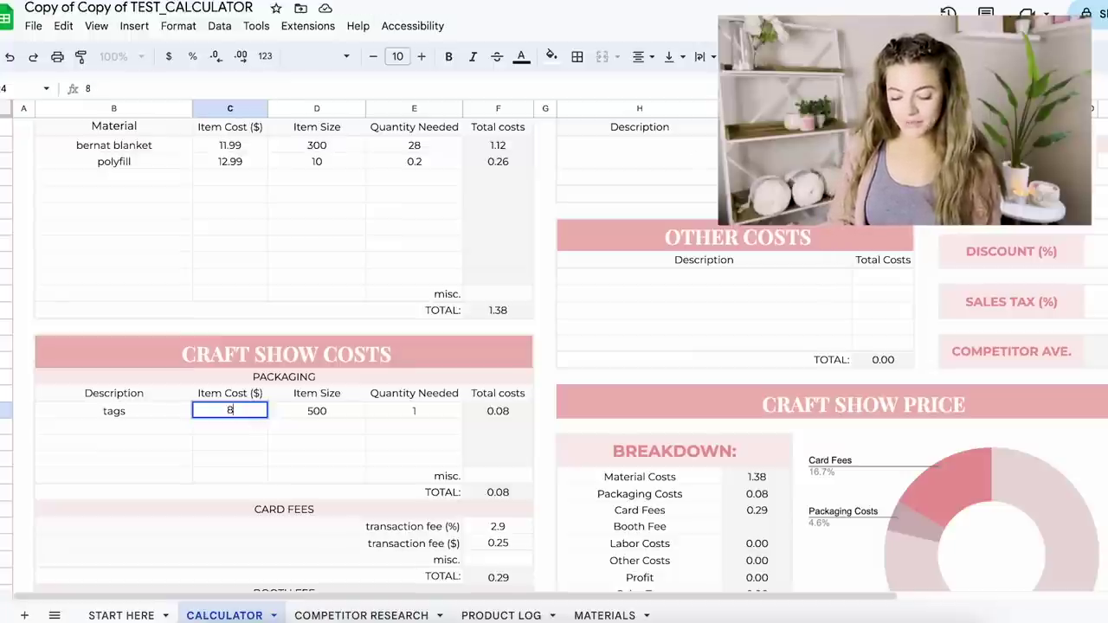
{"action": "left_click", "coordinate": [307, 413]}
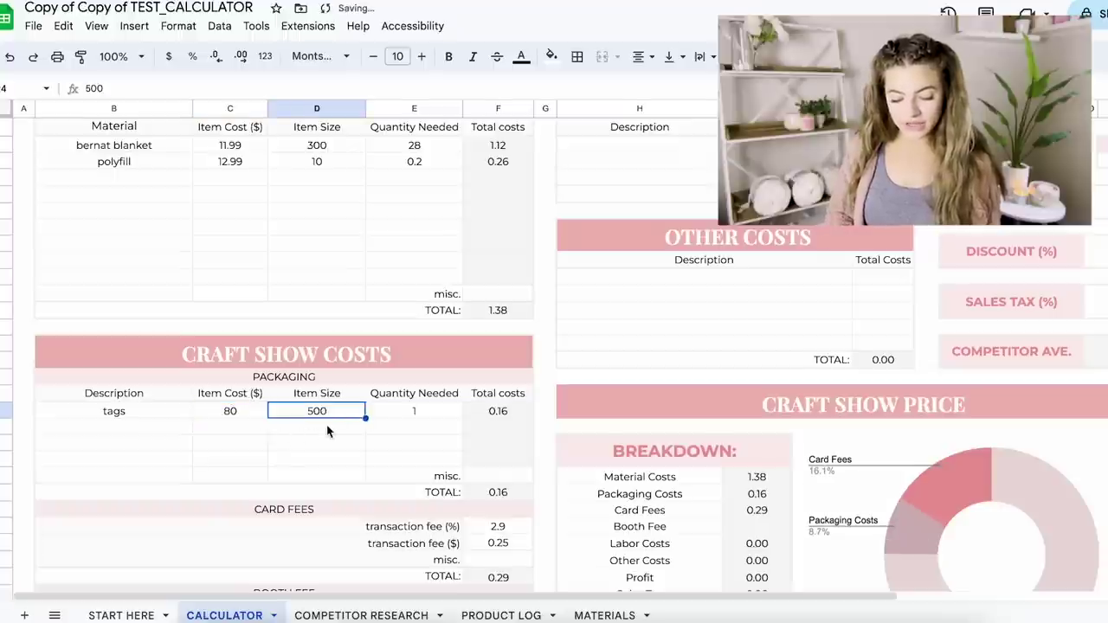
{"action": "left_click", "coordinate": [409, 417]}
{"action": "left_click", "coordinate": [510, 415]}
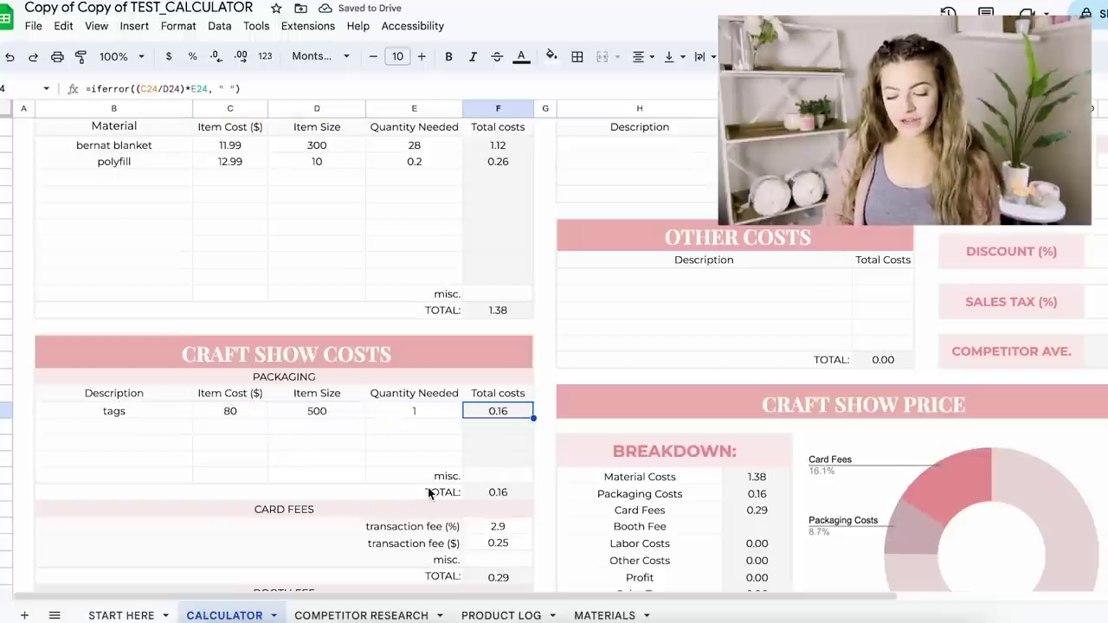
- Add pin as the second Packaging item in Craft Show Costs with item cost 15, item size 500 and quantity needed 1
{"action": "double_click", "coordinate": [128, 432]}
{"action": "type", "text": "pin"}
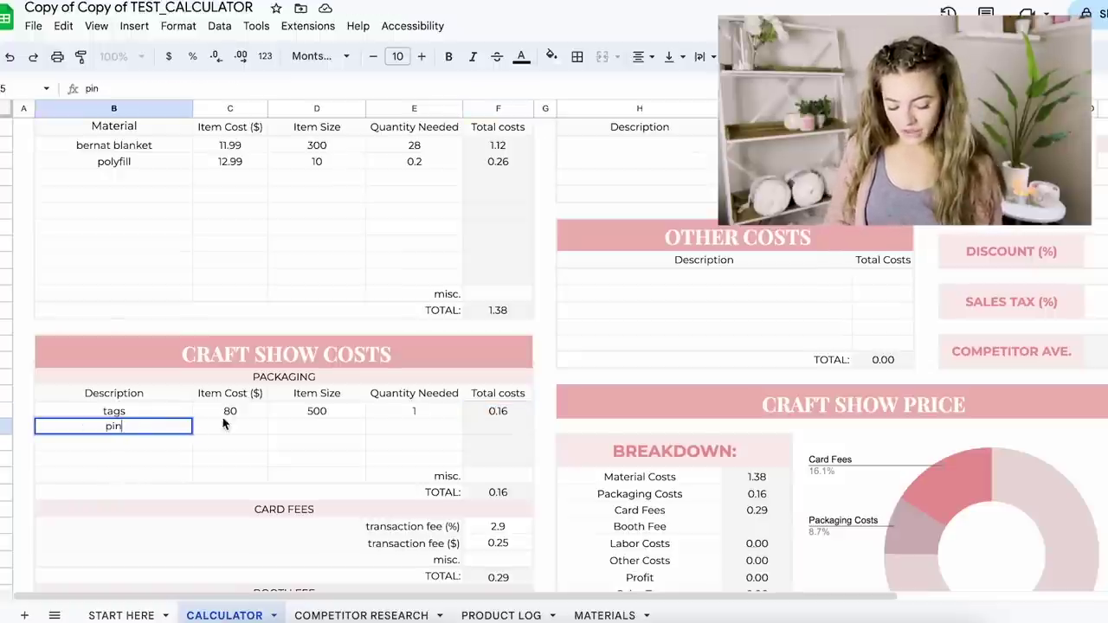
{"action": "left_click", "coordinate": [231, 427]}
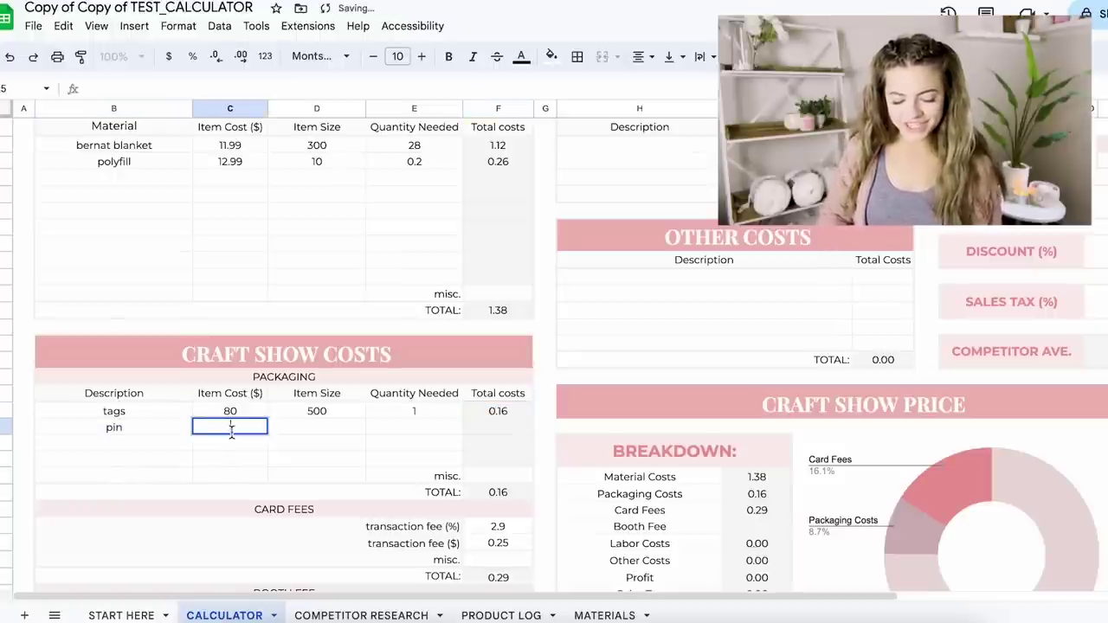
{"action": "type", "text": "15"}
{"action": "left_click", "coordinate": [312, 429]}
{"action": "double_click", "coordinate": [312, 429]}
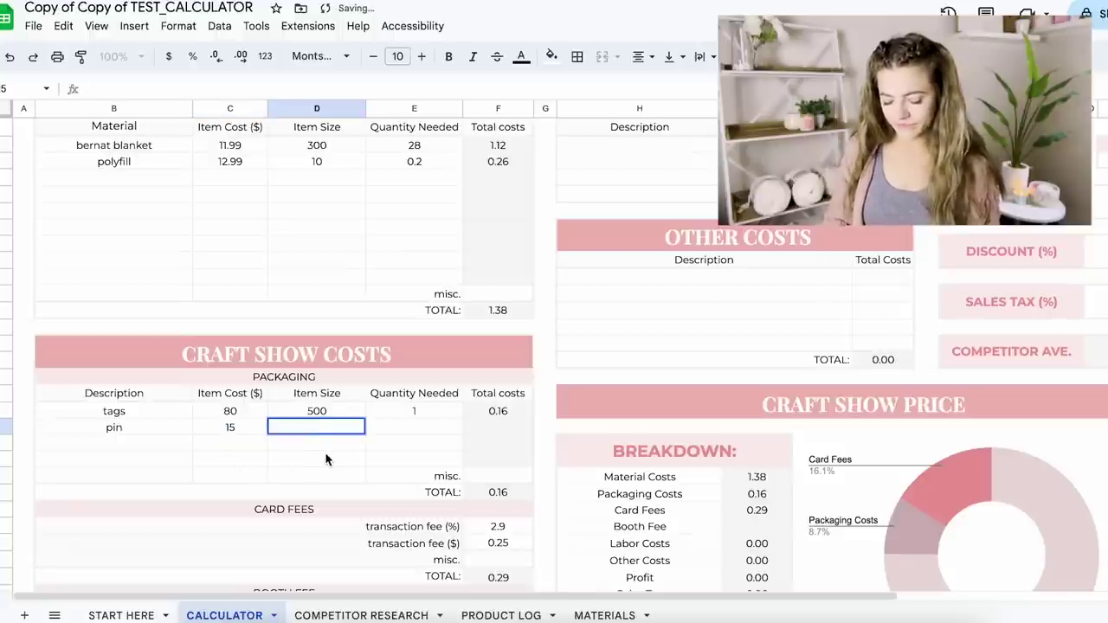
{"action": "type", "text": "500"}
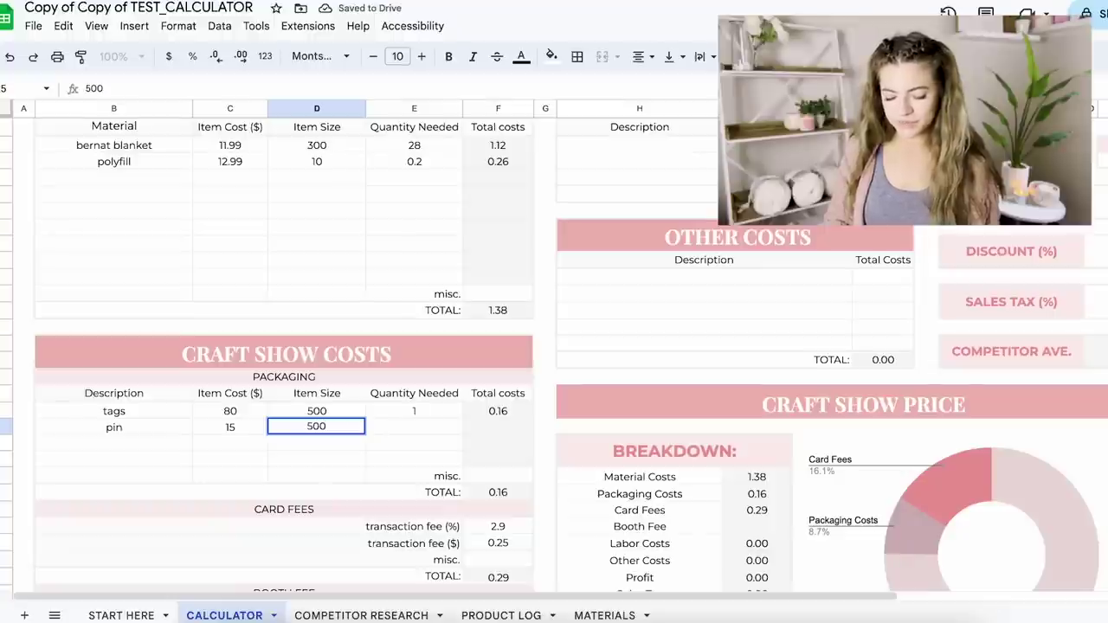
{"action": "left_click", "coordinate": [414, 427]}
{"action": "double_click", "coordinate": [414, 427]}
{"action": "type", "text": "1"}
{"action": "key", "text": "Return"}
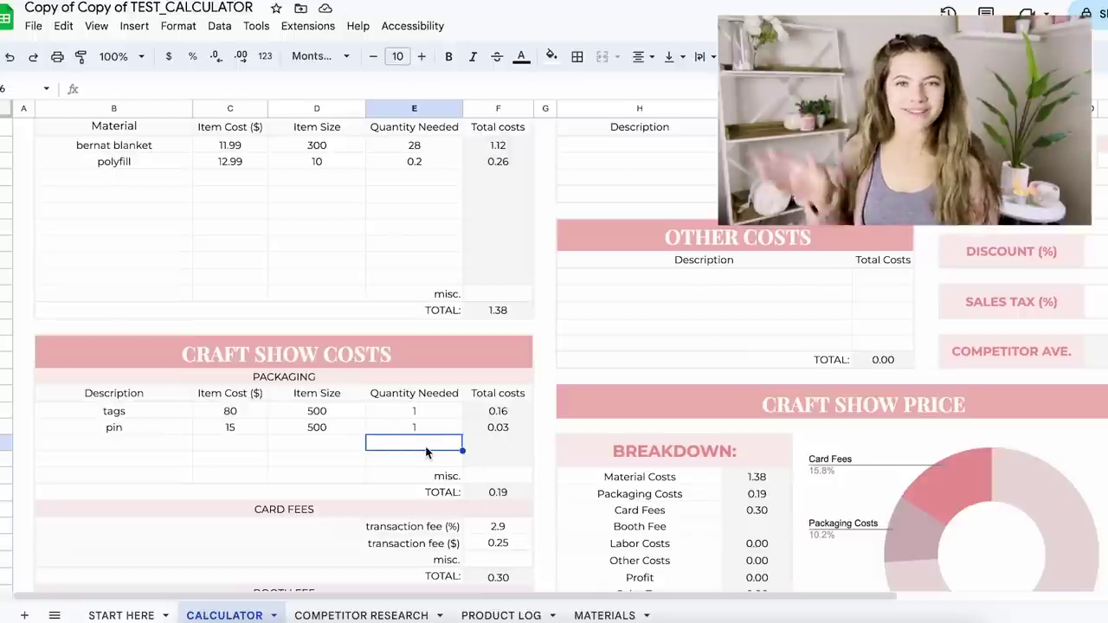
- Add bag as the third Packaging item in Craft Show Costs with item cost 60, item size 120 and quantity needed 1
{"action": "left_click", "coordinate": [144, 445]}
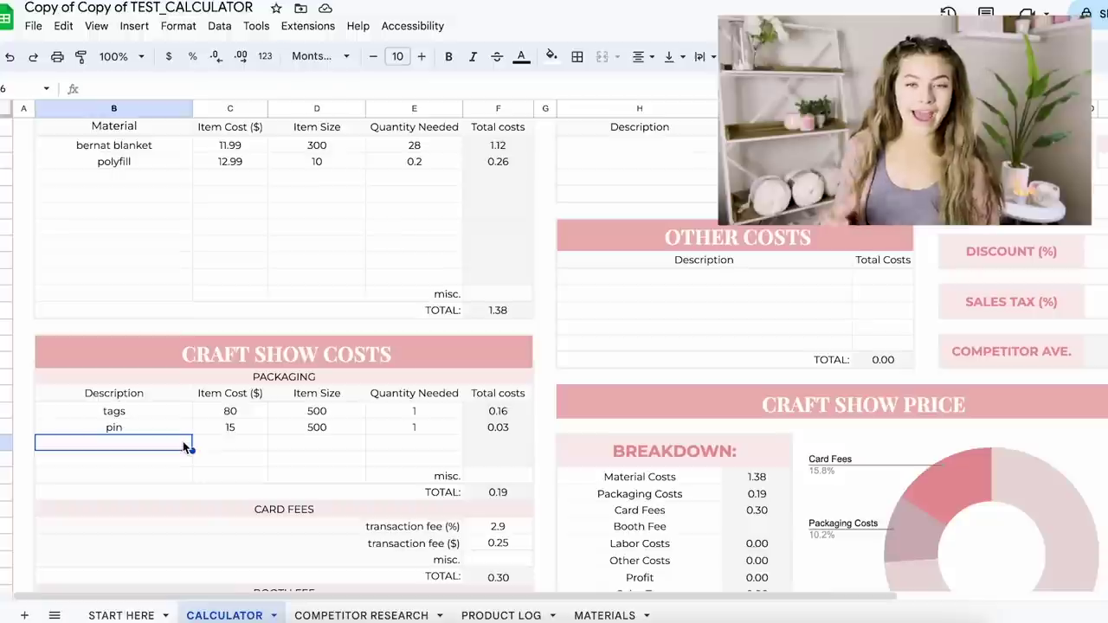
{"action": "double_click", "coordinate": [185, 446]}
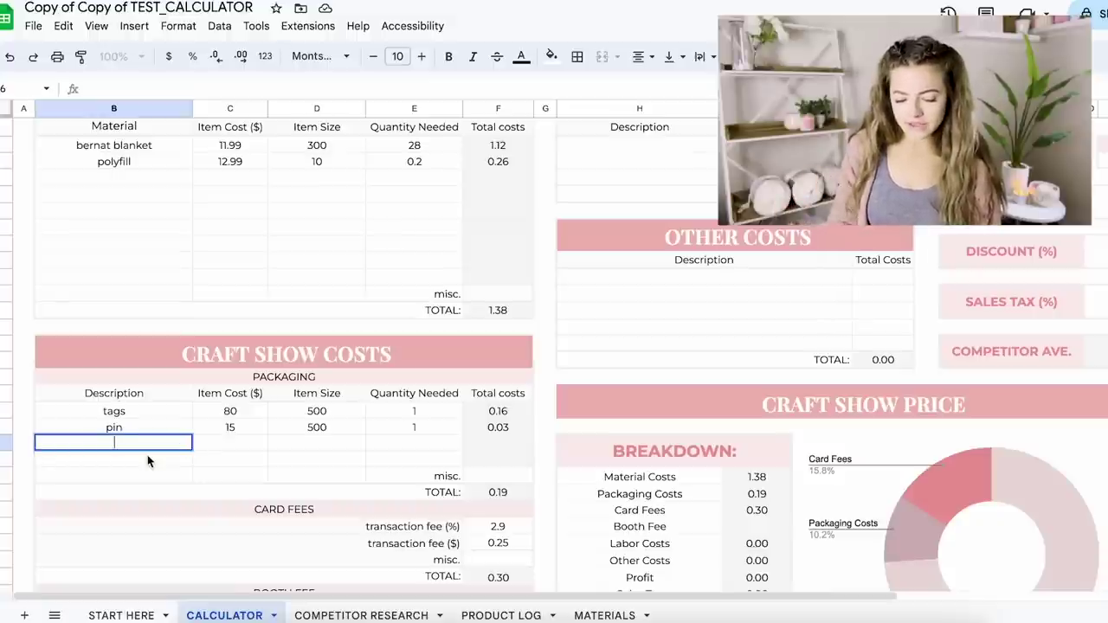
{"action": "type", "text": "bag"}
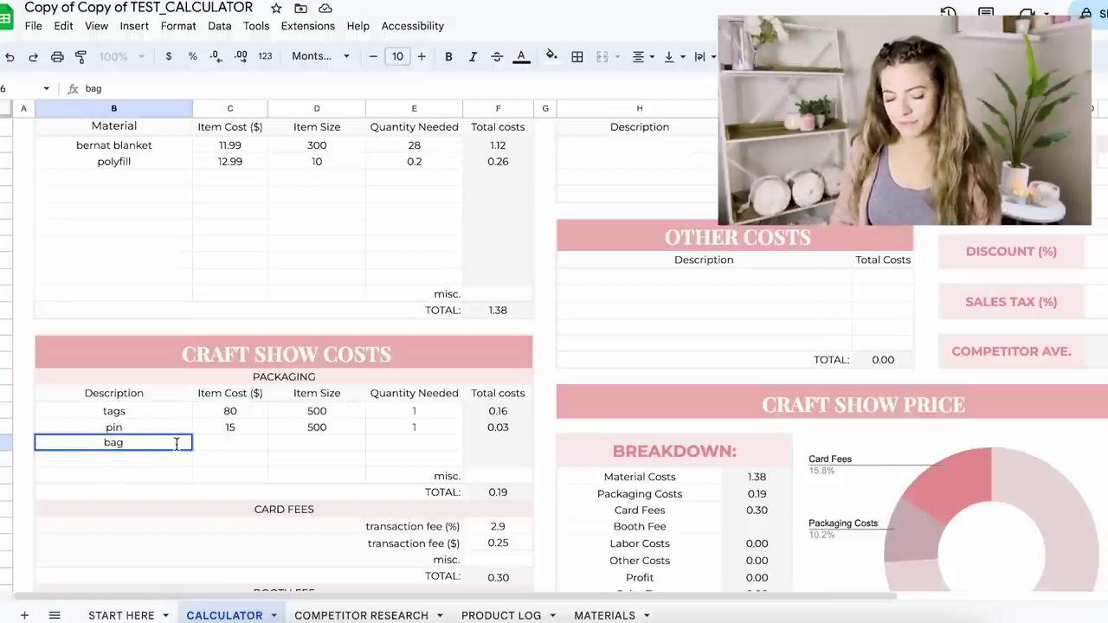
{"action": "left_click", "coordinate": [243, 449]}
{"action": "double_click", "coordinate": [244, 447]}
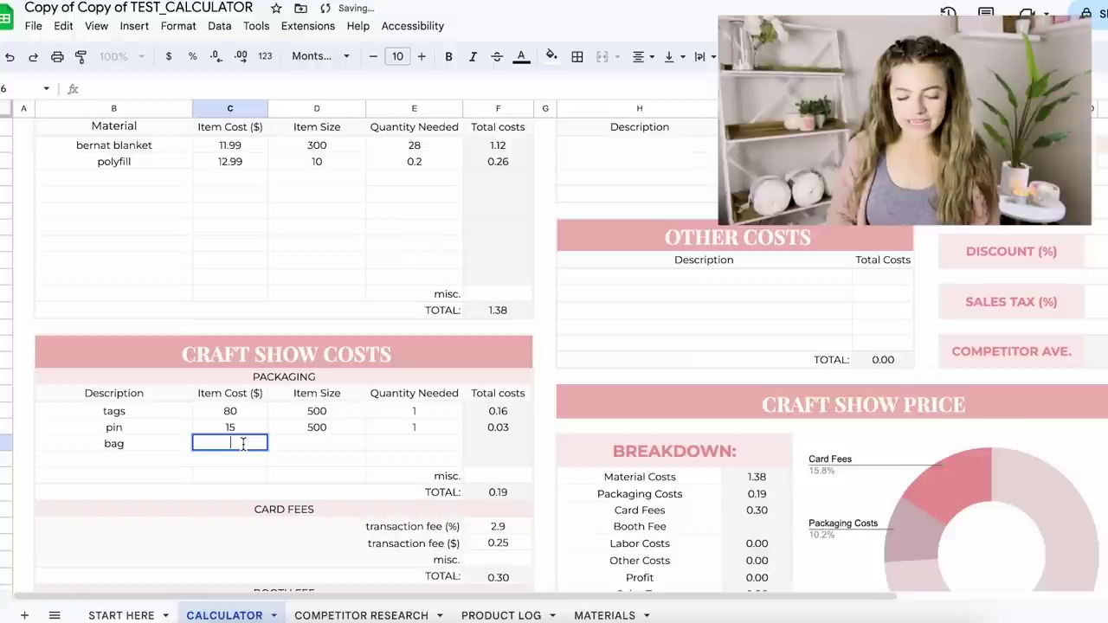
{"action": "type", "text": "60"}
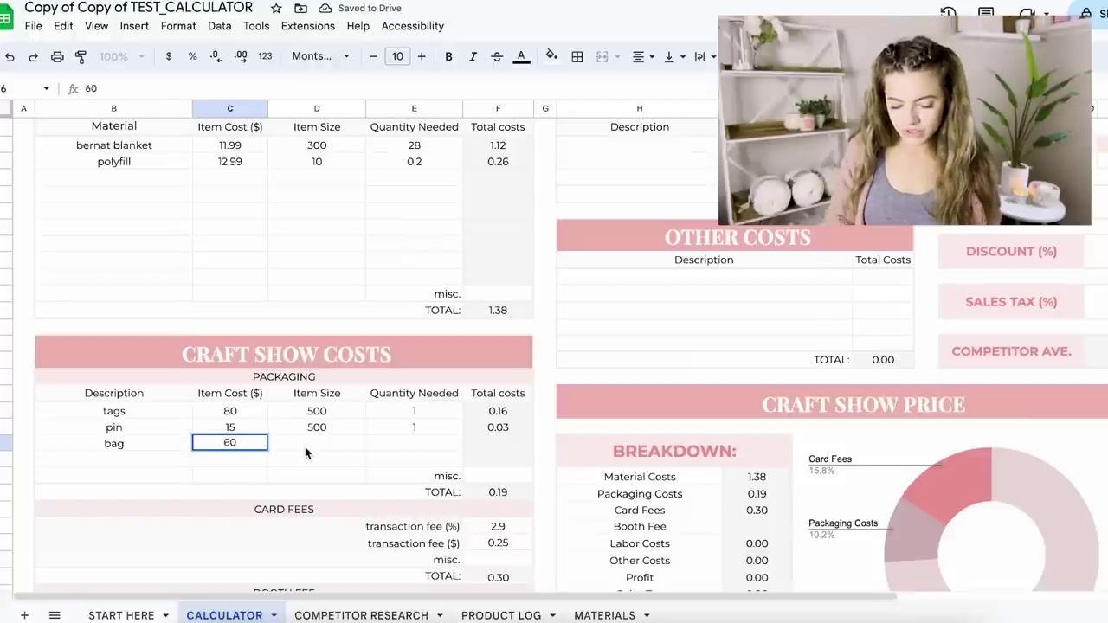
{"action": "double_click", "coordinate": [304, 443]}
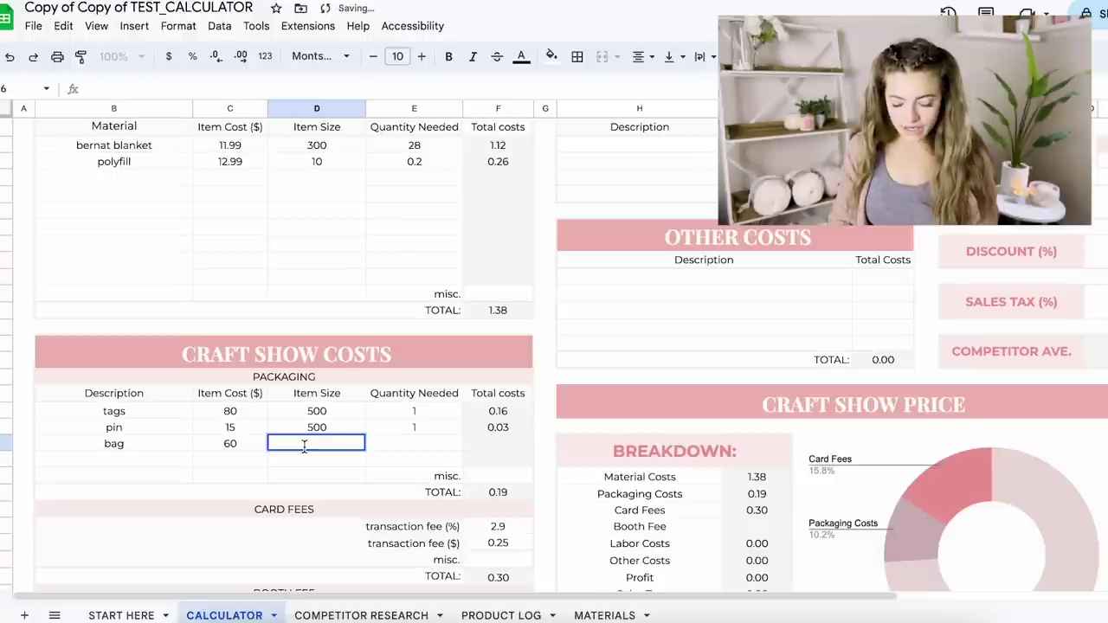
{"action": "type", "text": "120"}
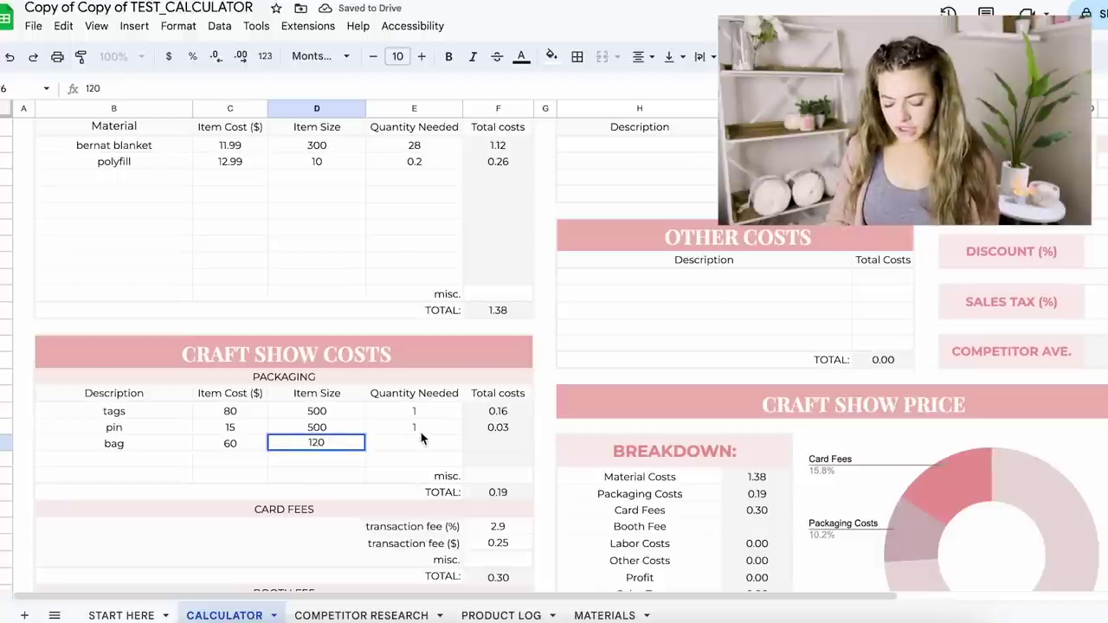
{"action": "key", "text": "Tab"}
{"action": "type", "text": "1"}
{"action": "key", "text": "Return"}
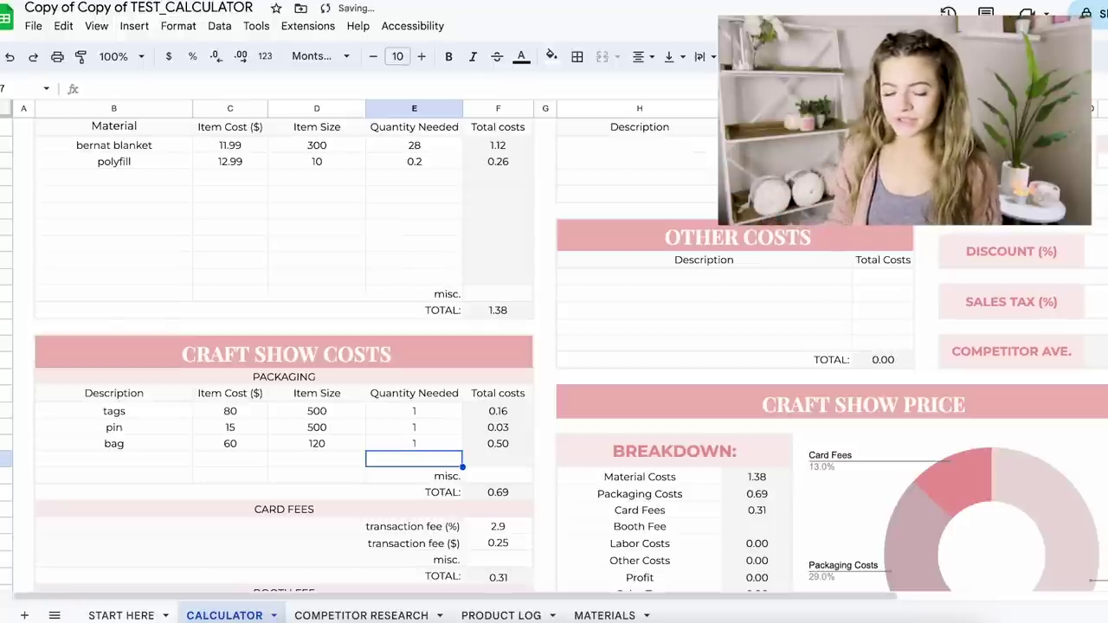
- Set the bag's quantity needed to 0.25 and check the row's total cost
{"action": "left_click", "coordinate": [432, 447]}
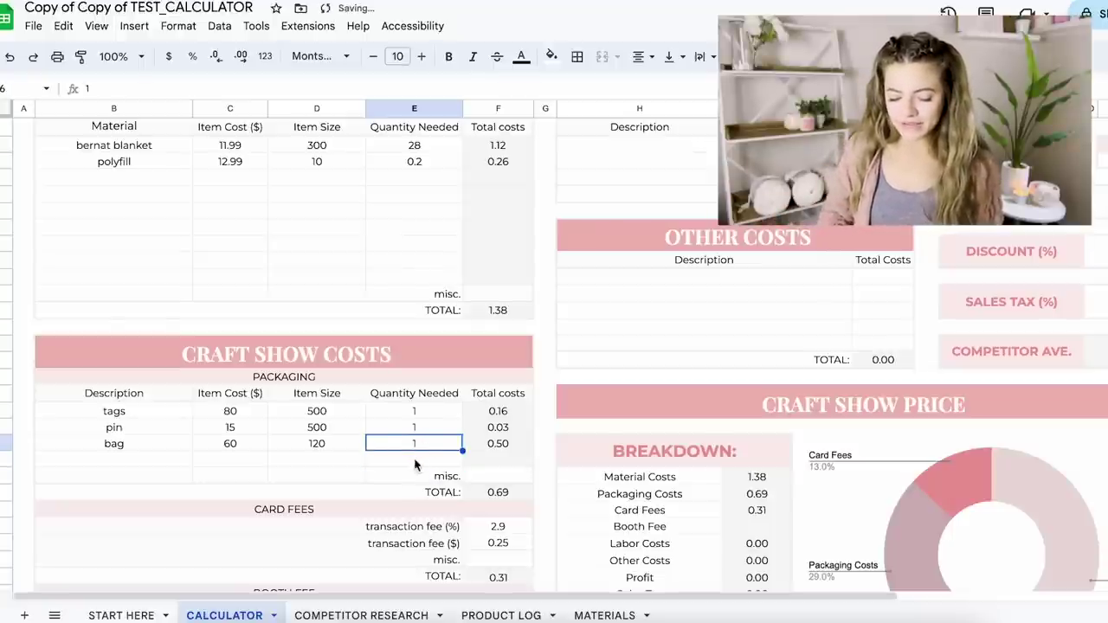
{"action": "double_click", "coordinate": [437, 440]}
{"action": "key", "text": "BackSpace"}
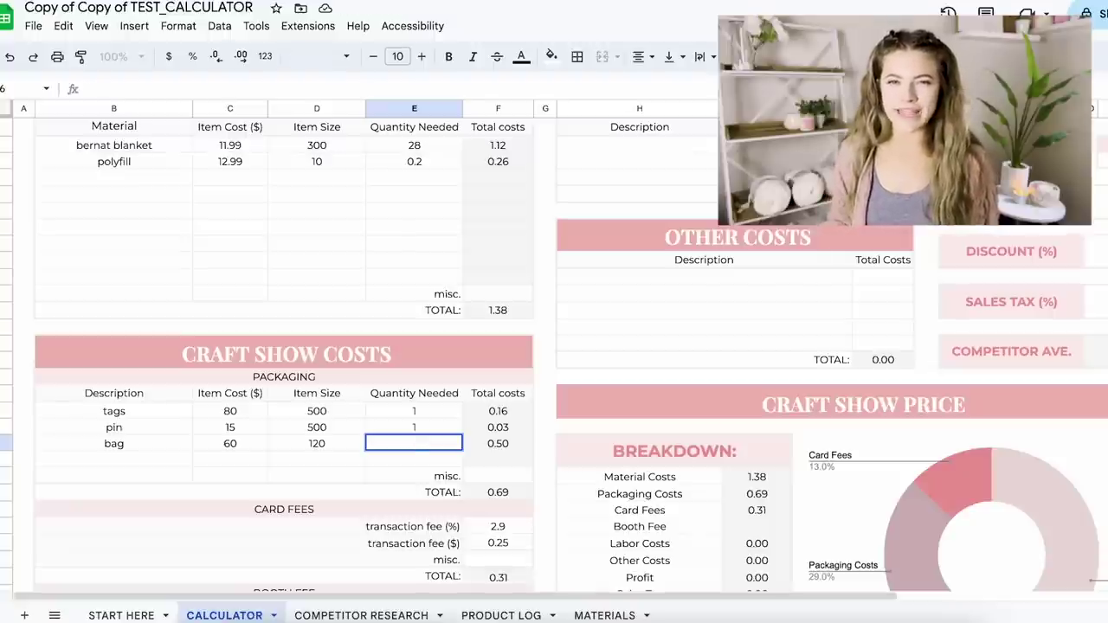
{"action": "type", "text": "0.25"}
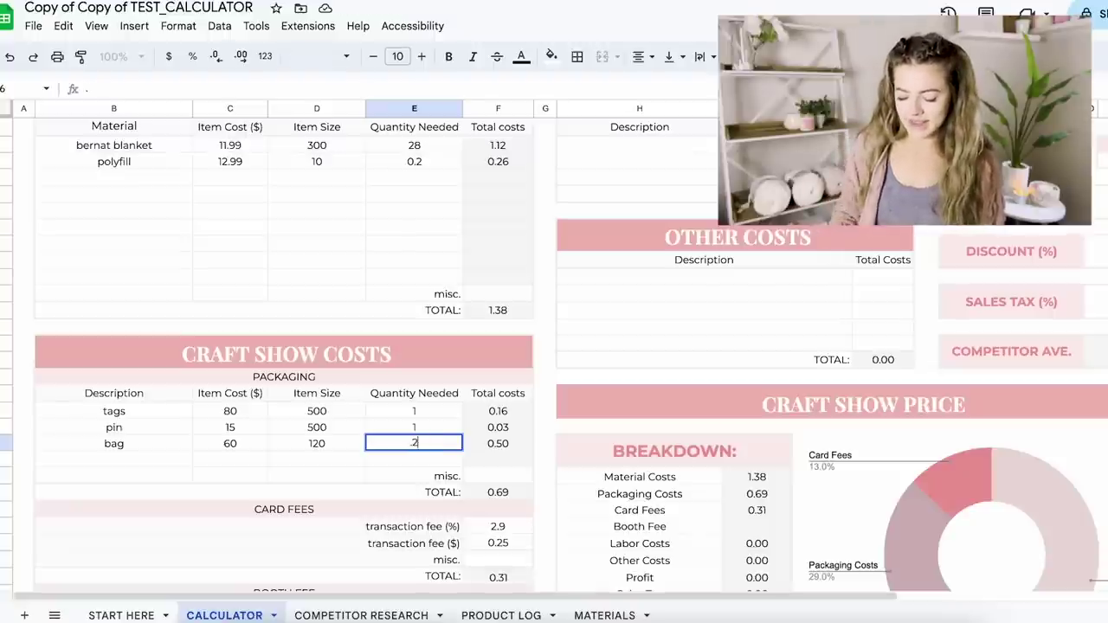
{"action": "key", "text": "Return"}
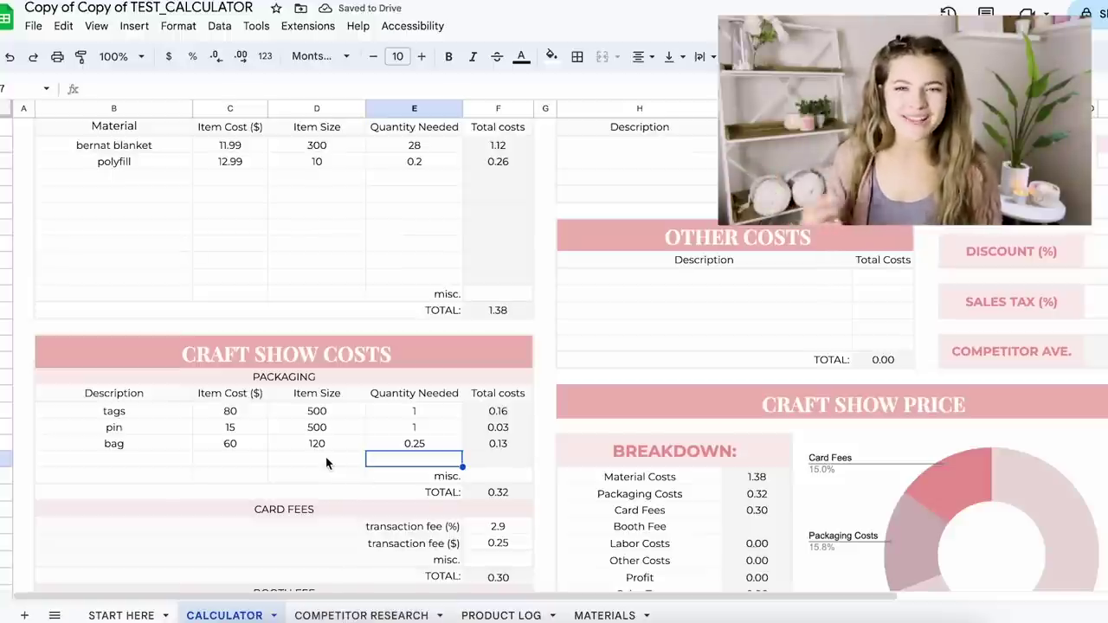
{"action": "left_click", "coordinate": [513, 446]}
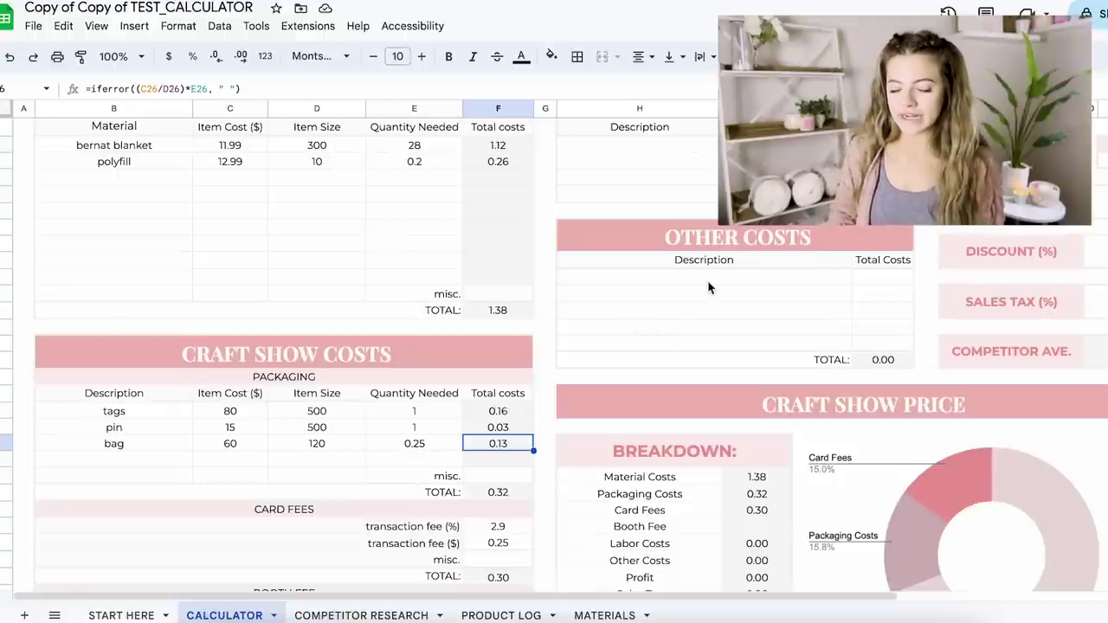
- Clear the bag row's description, item cost, item size and quantity needed in Craft Show Costs Packaging
{"action": "left_click", "coordinate": [167, 448]}
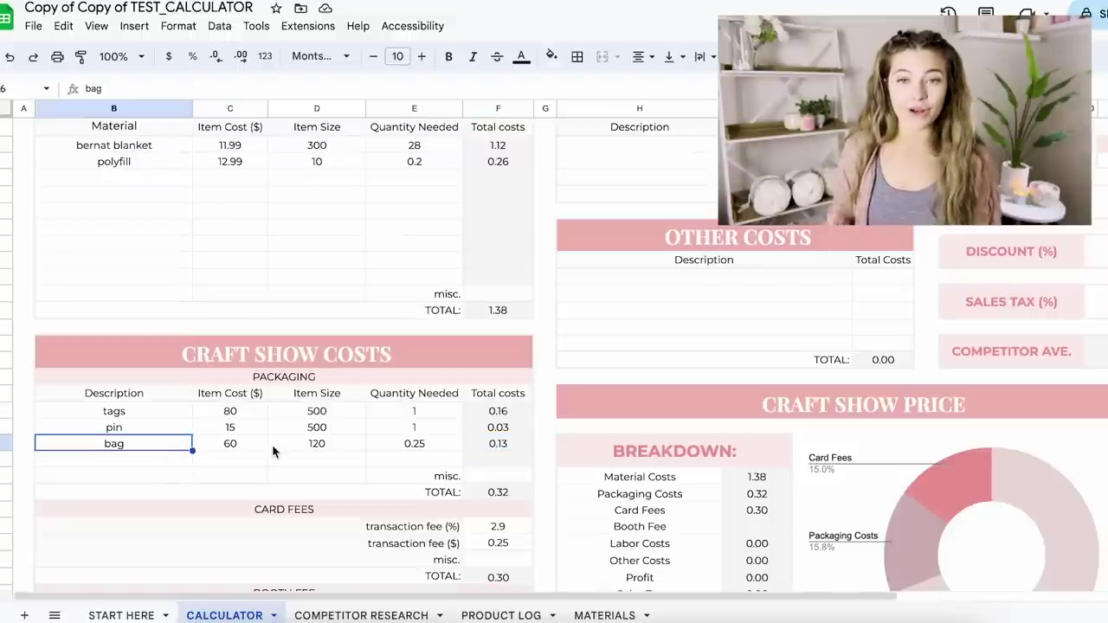
{"action": "key", "text": "Delete"}
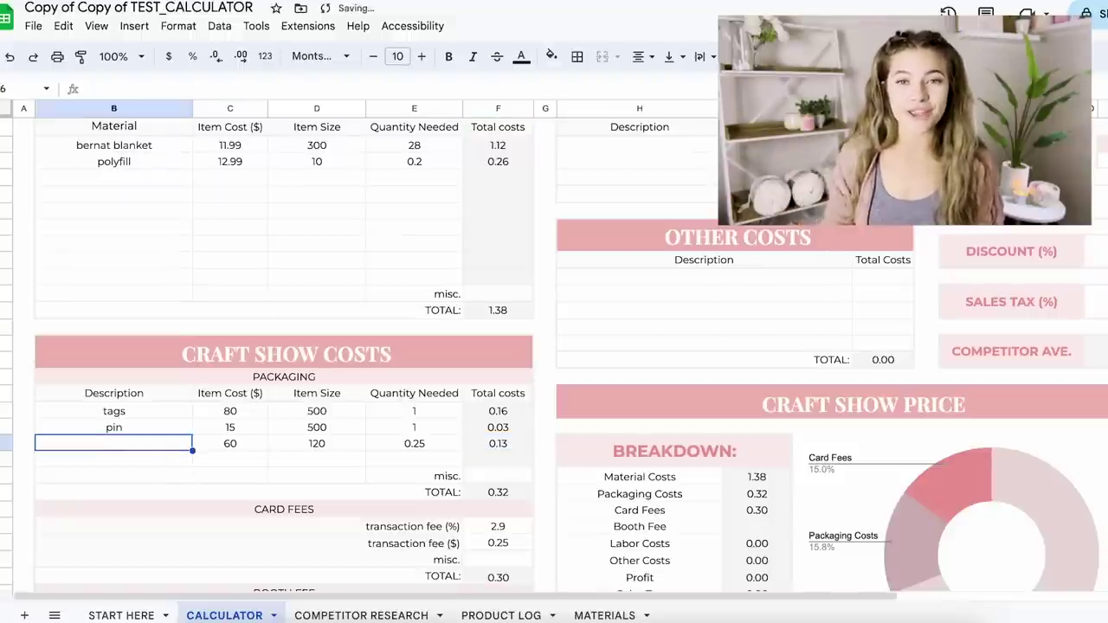
{"action": "left_click", "coordinate": [257, 446]}
{"action": "key", "text": "Delete"}
{"action": "left_click", "coordinate": [320, 445]}
{"action": "key", "text": "Delete"}
{"action": "left_click", "coordinate": [418, 449]}
{"action": "key", "text": "Delete"}
{"action": "left_click", "coordinate": [525, 461]}
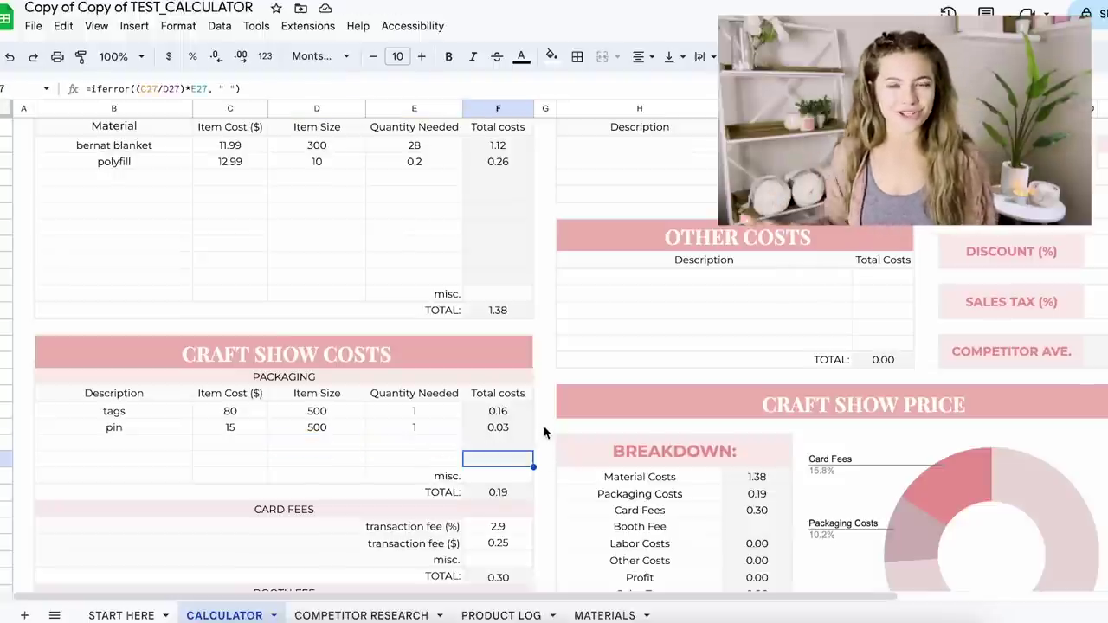
- Set the Craft Show Costs Packaging misc. amount to 0.5, then clear it again
{"action": "scroll", "coordinate": [543, 429], "scroll_direction": "down", "scroll_amount": 3}
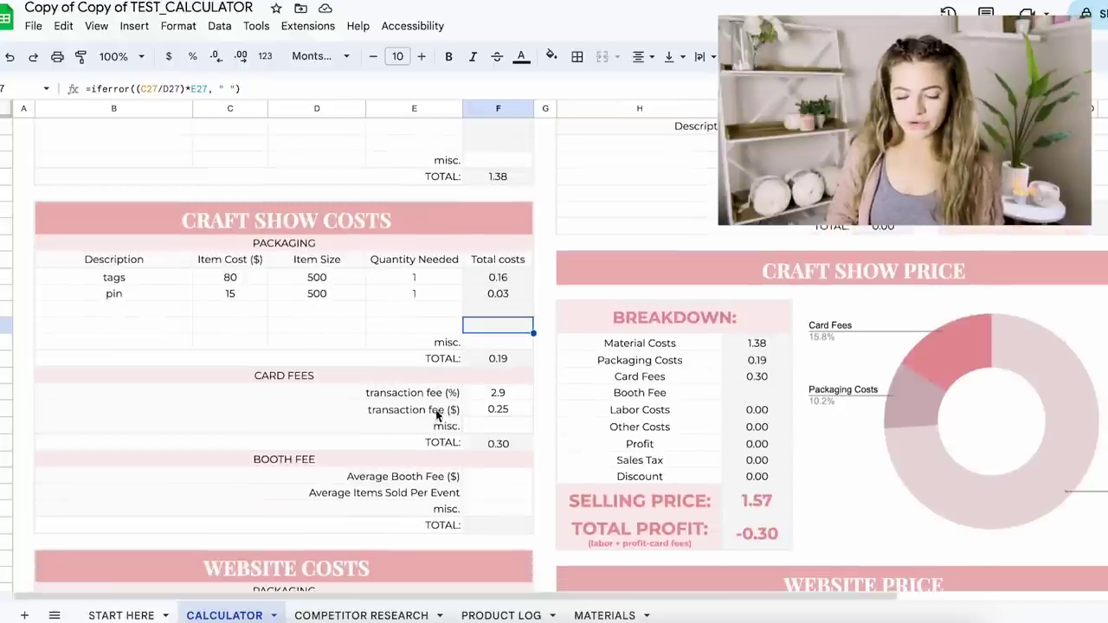
{"action": "left_click", "coordinate": [505, 341]}
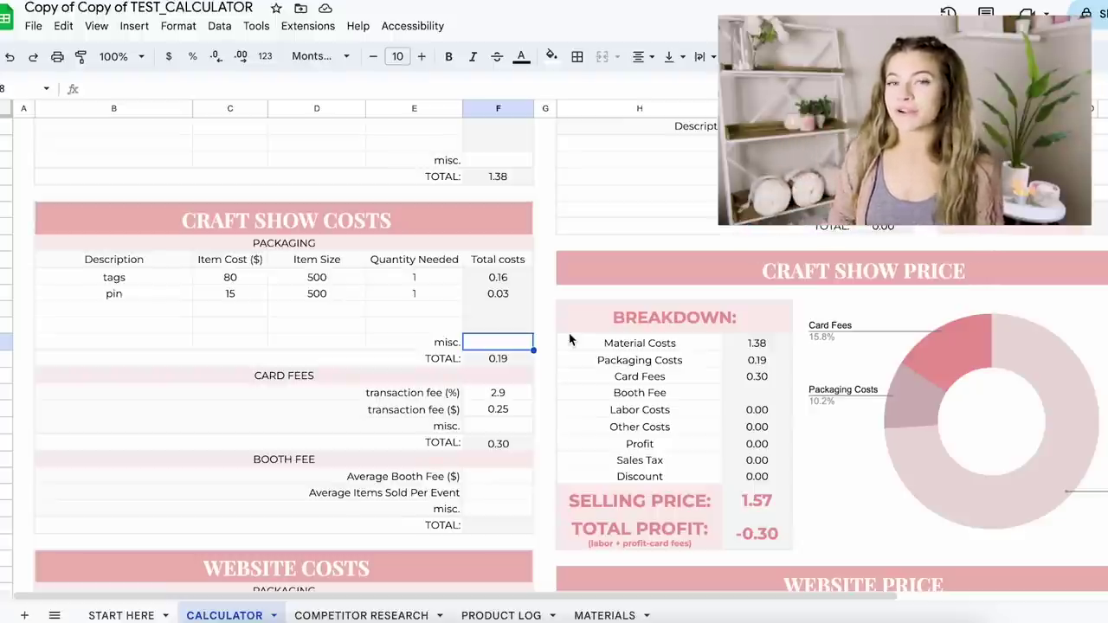
{"action": "type", "text": "0.5"}
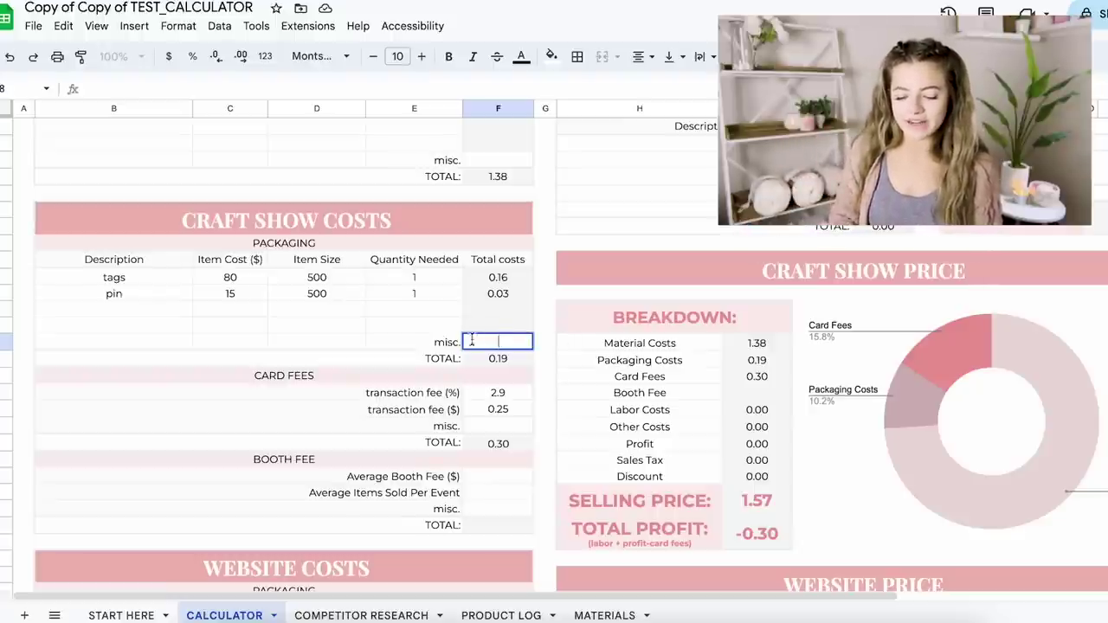
{"action": "double_click", "coordinate": [498, 342]}
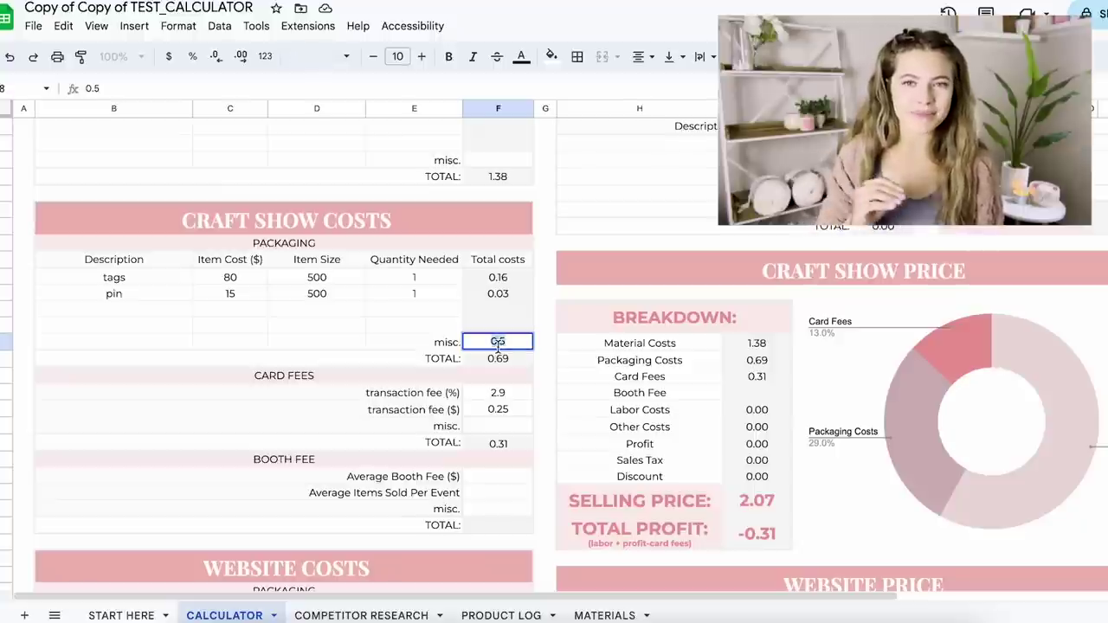
{"action": "key", "text": "BackSpace"}
{"action": "left_click", "coordinate": [526, 475]}
- Examine the percentage and dollar transaction fees under Card Fees alongside the item costs of the tags and pin
{"action": "scroll", "coordinate": [430, 396], "scroll_direction": "down", "scroll_amount": 1}
{"action": "left_click", "coordinate": [500, 341]}
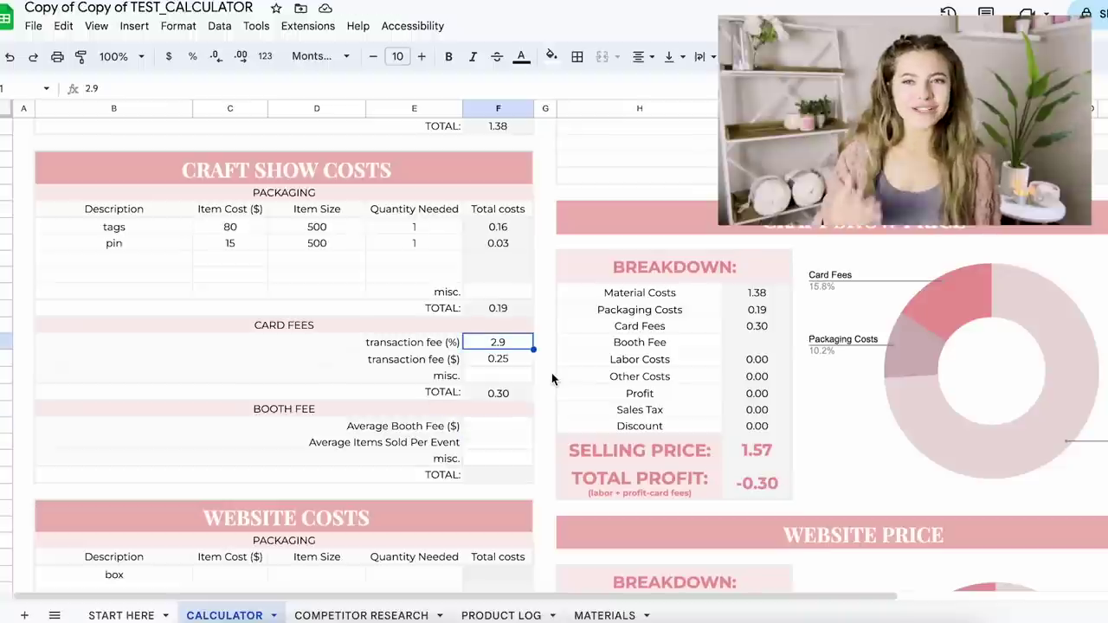
{"action": "double_click", "coordinate": [509, 344]}
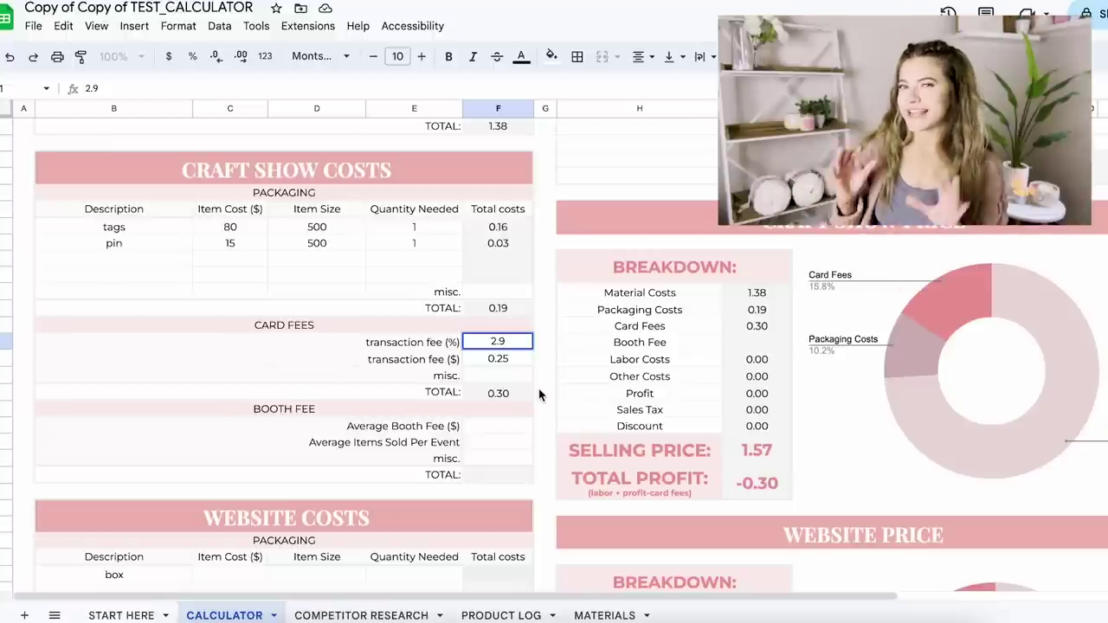
{"action": "left_click", "coordinate": [499, 364]}
{"action": "double_click", "coordinate": [499, 364]}
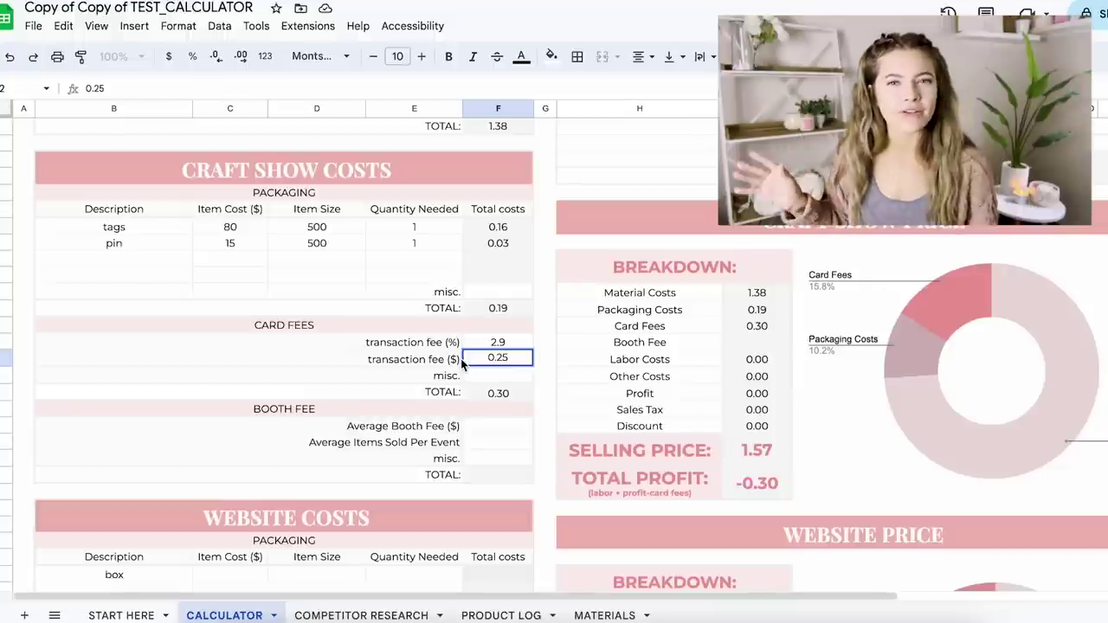
{"action": "left_click", "coordinate": [232, 229]}
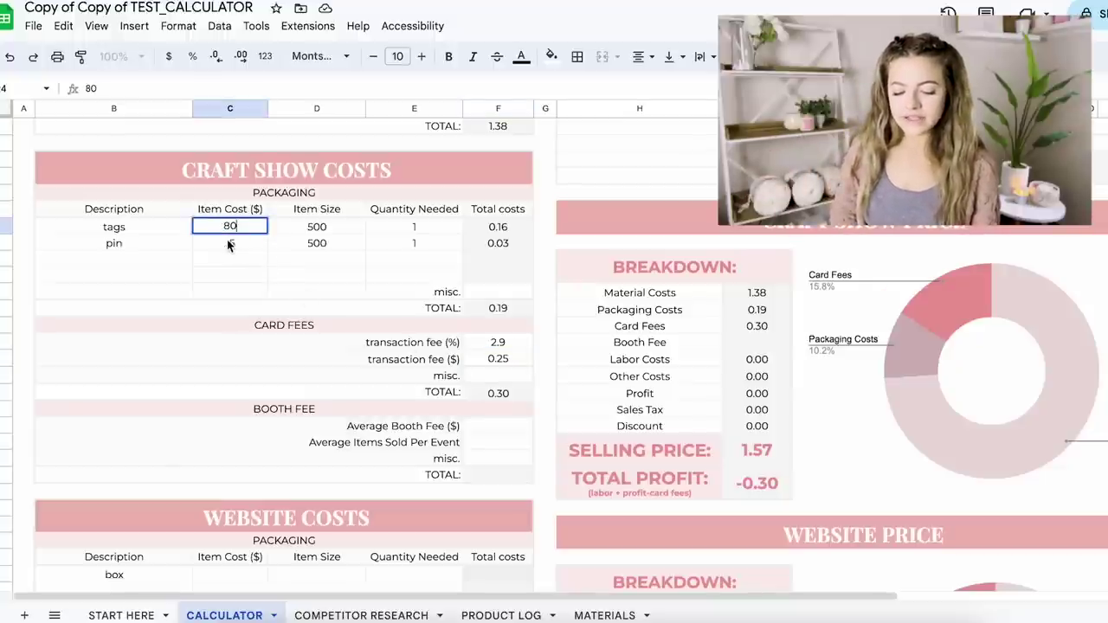
{"action": "left_click", "coordinate": [227, 240]}
{"action": "left_click", "coordinate": [525, 361]}
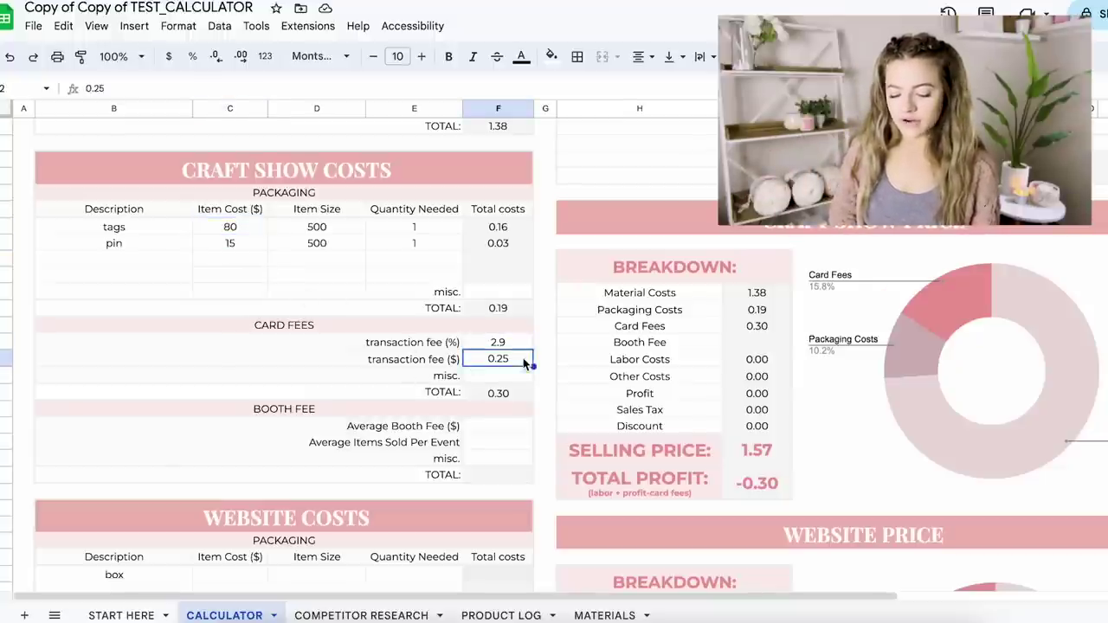
{"action": "left_click", "coordinate": [251, 214]}
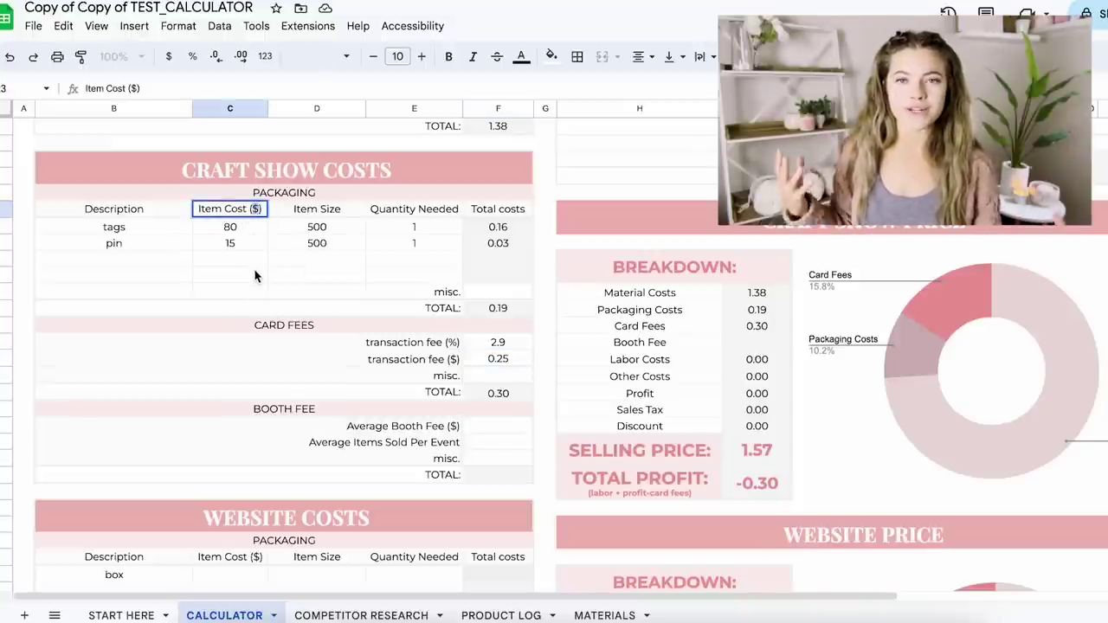
{"action": "left_click", "coordinate": [245, 243]}
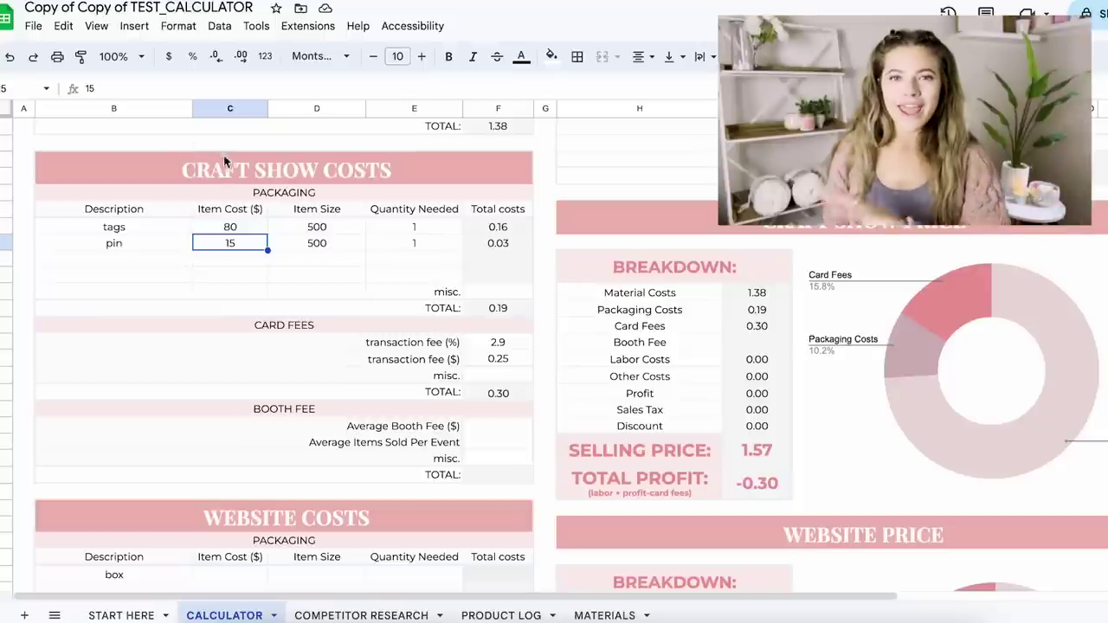
{"action": "left_click", "coordinate": [231, 225]}
{"action": "double_click", "coordinate": [231, 226]}
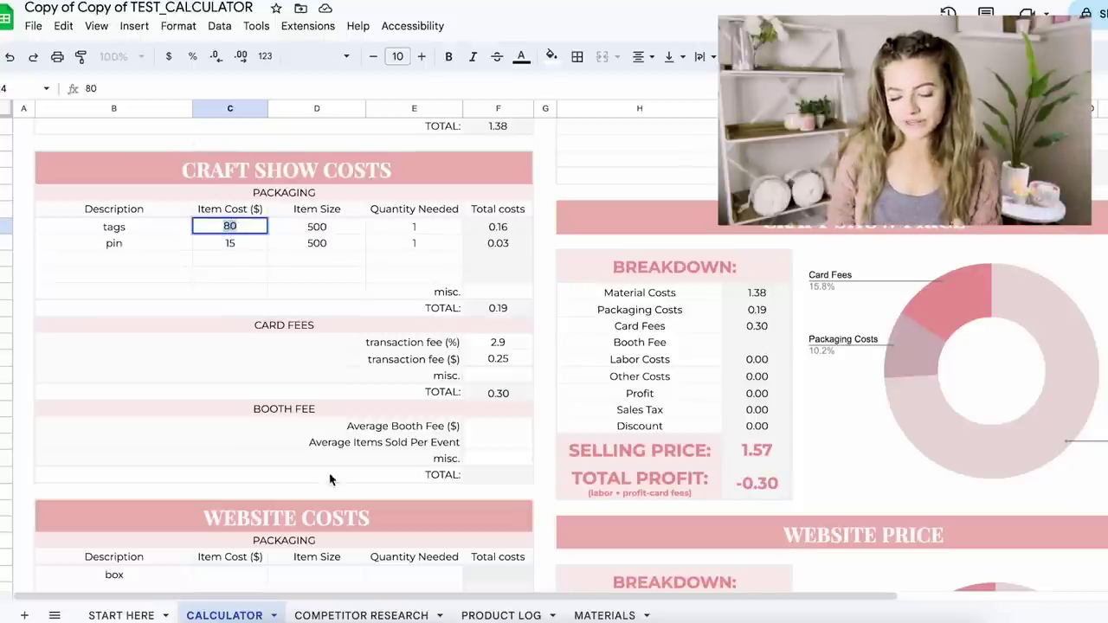
{"action": "left_click", "coordinate": [316, 275]}
- Set the Booth Fee section's average booth fee to 60 and average items sold per event to 100
{"action": "scroll", "coordinate": [493, 333], "scroll_direction": "down", "scroll_amount": 2}
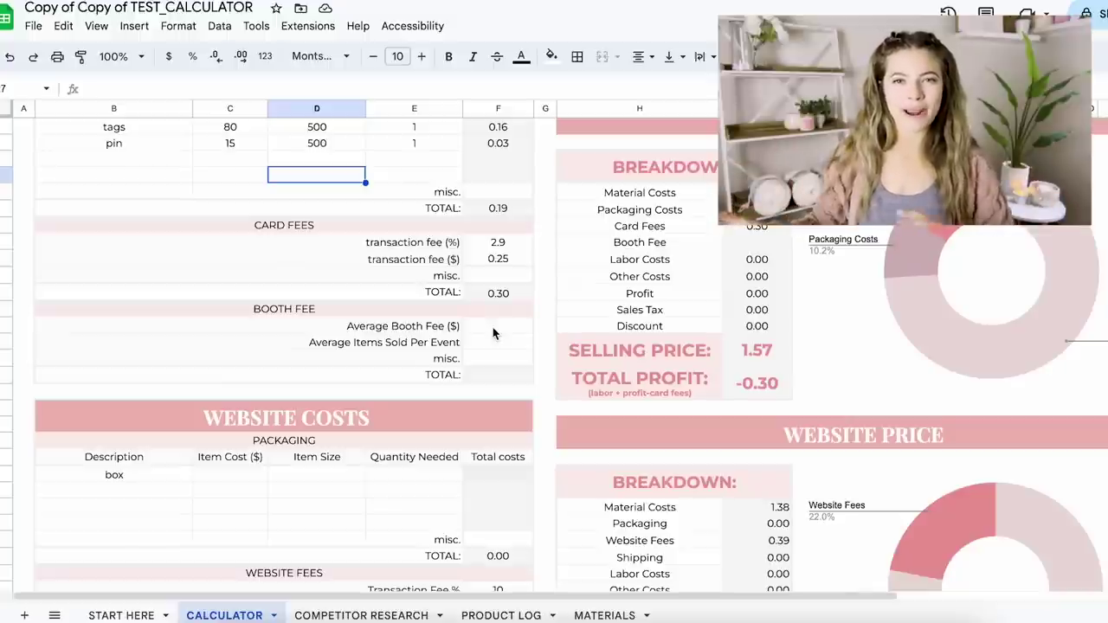
{"action": "double_click", "coordinate": [495, 327]}
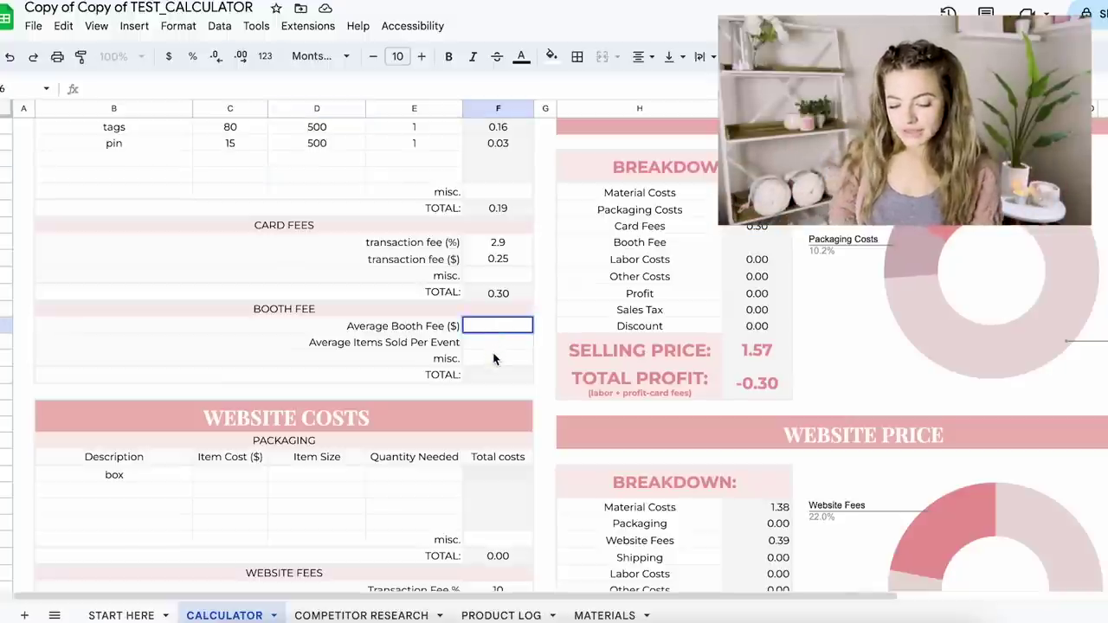
{"action": "type", "text": "60"}
{"action": "left_click", "coordinate": [512, 349]}
{"action": "type", "text": "100"}
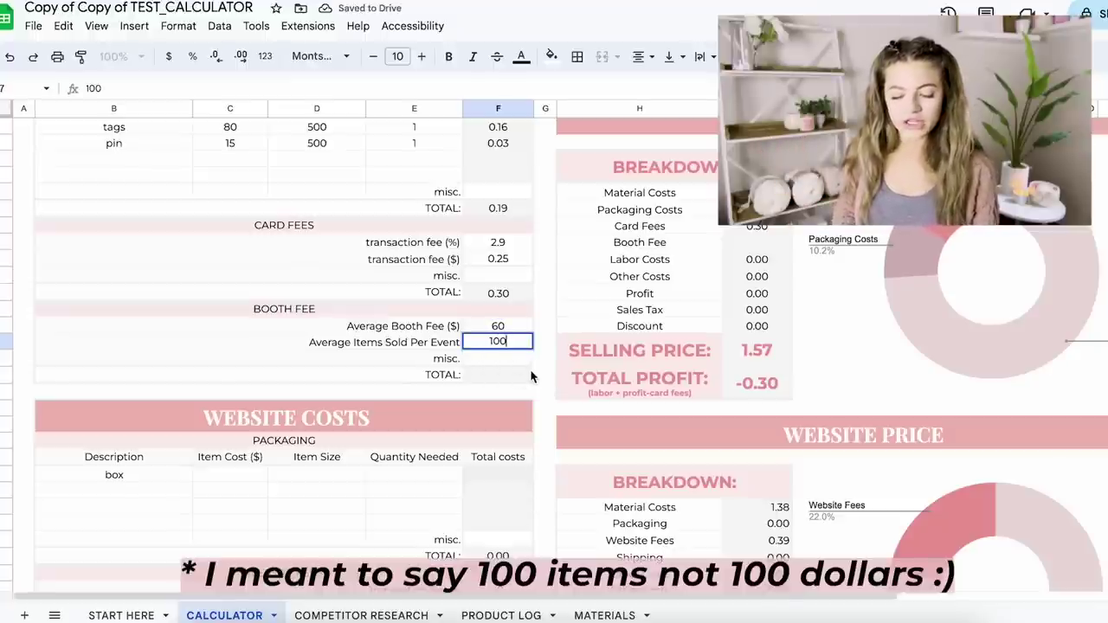
{"action": "key", "text": "Return"}
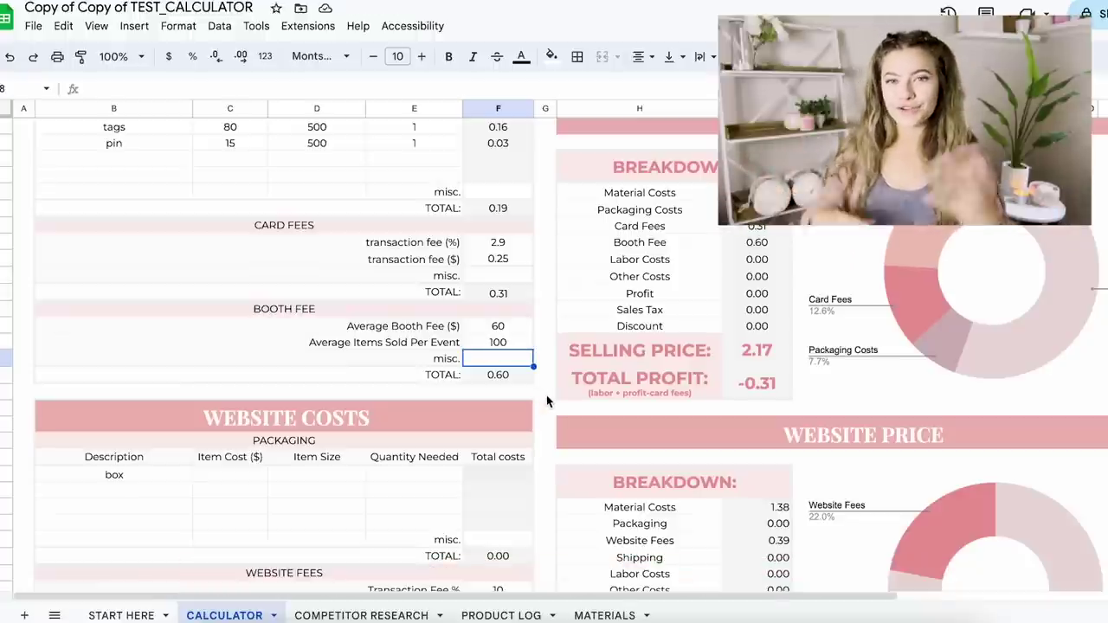
- Review the craft show packaging, card fee and booth fee totals against the Craft Show Price breakdown
{"action": "scroll", "coordinate": [531, 405], "scroll_direction": "up", "scroll_amount": 2}
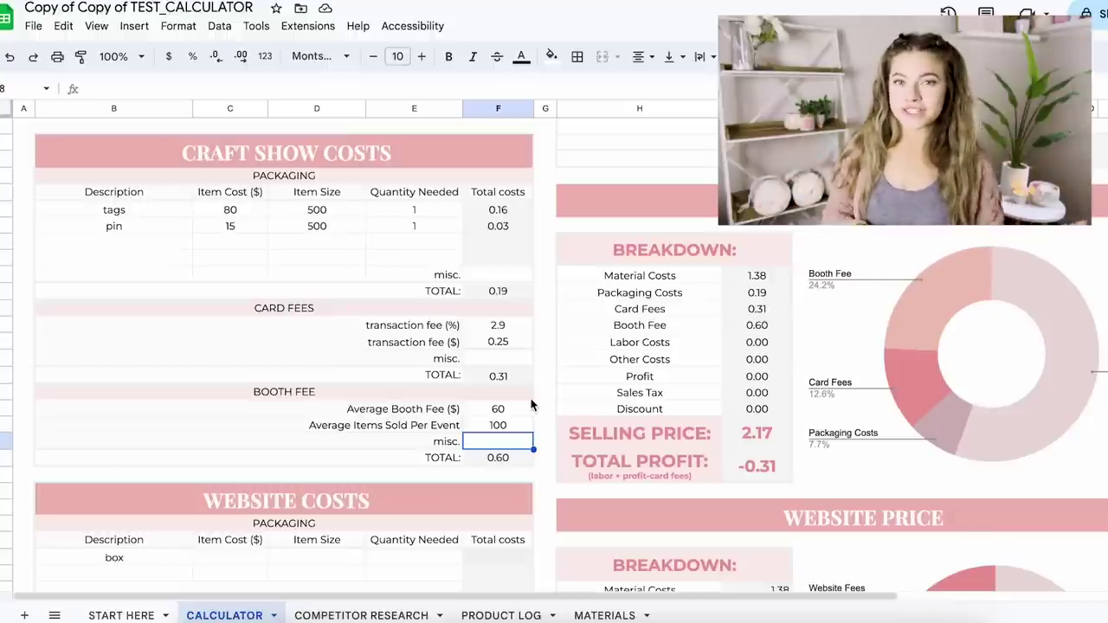
{"action": "scroll", "coordinate": [532, 493], "scroll_direction": "up", "scroll_amount": 1}
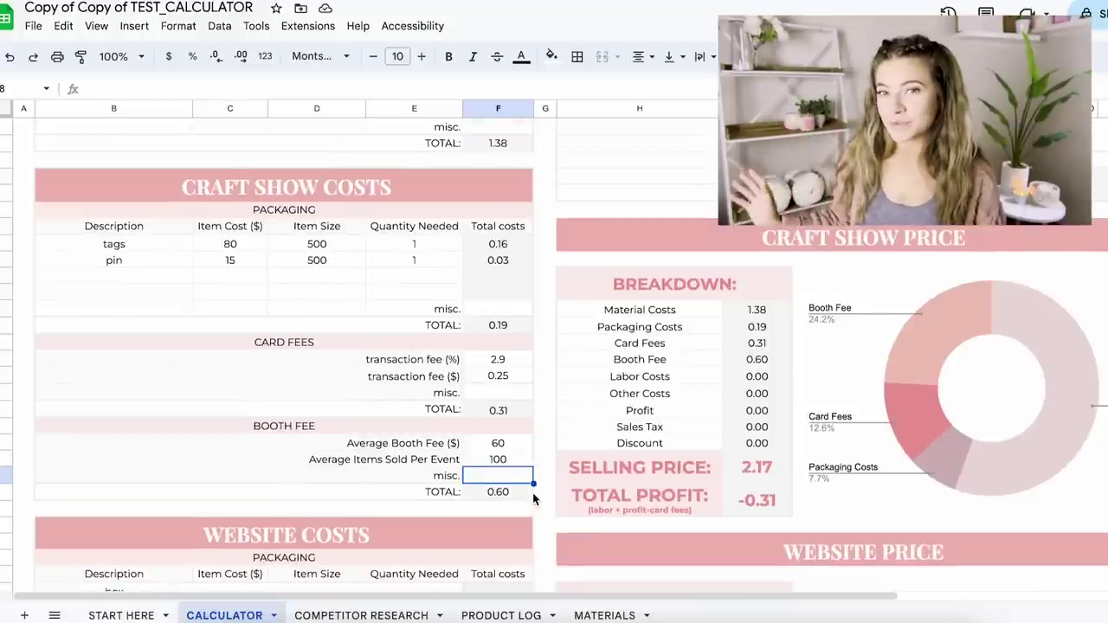
{"action": "scroll", "coordinate": [533, 497], "scroll_direction": "down", "scroll_amount": 1}
{"action": "left_click", "coordinate": [540, 429]}
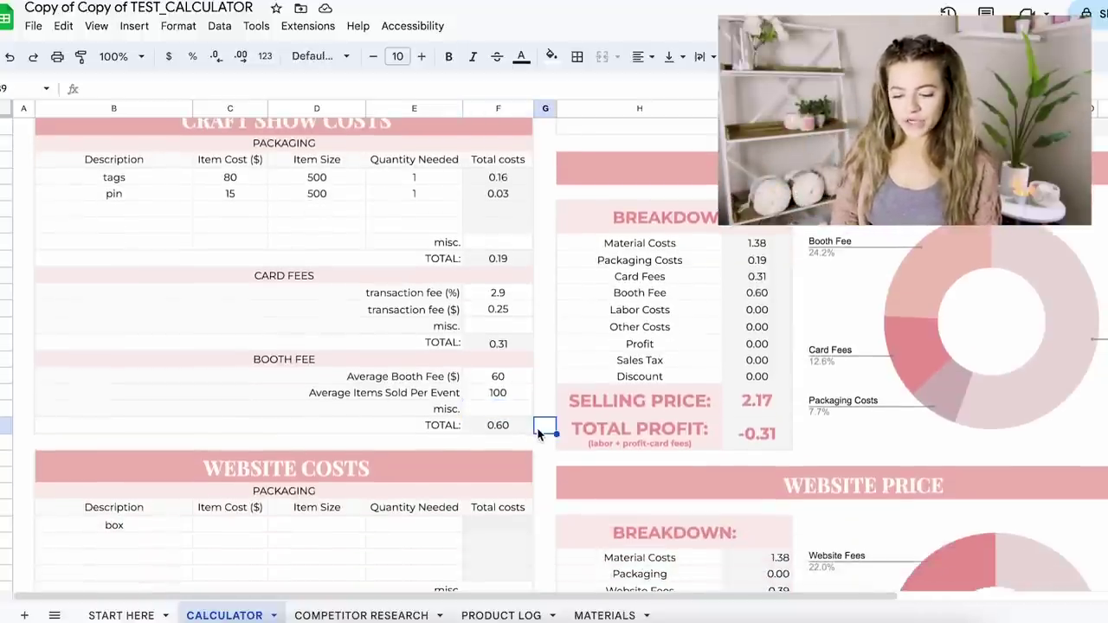
{"action": "scroll", "coordinate": [529, 449], "scroll_direction": "down", "scroll_amount": 1}
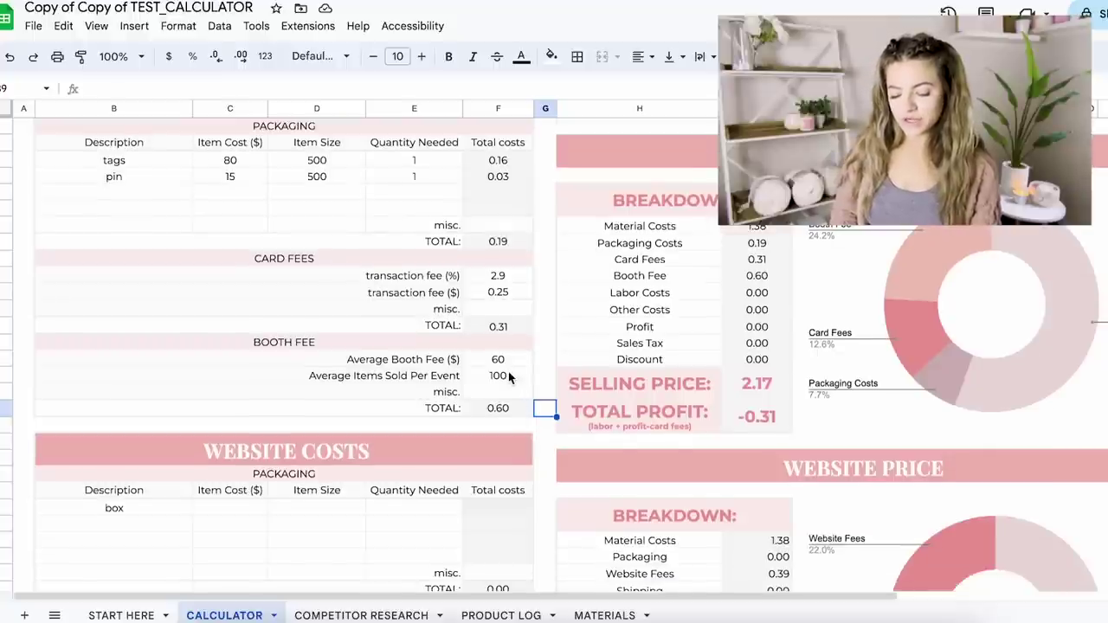
{"action": "scroll", "coordinate": [510, 392], "scroll_direction": "down", "scroll_amount": 2}
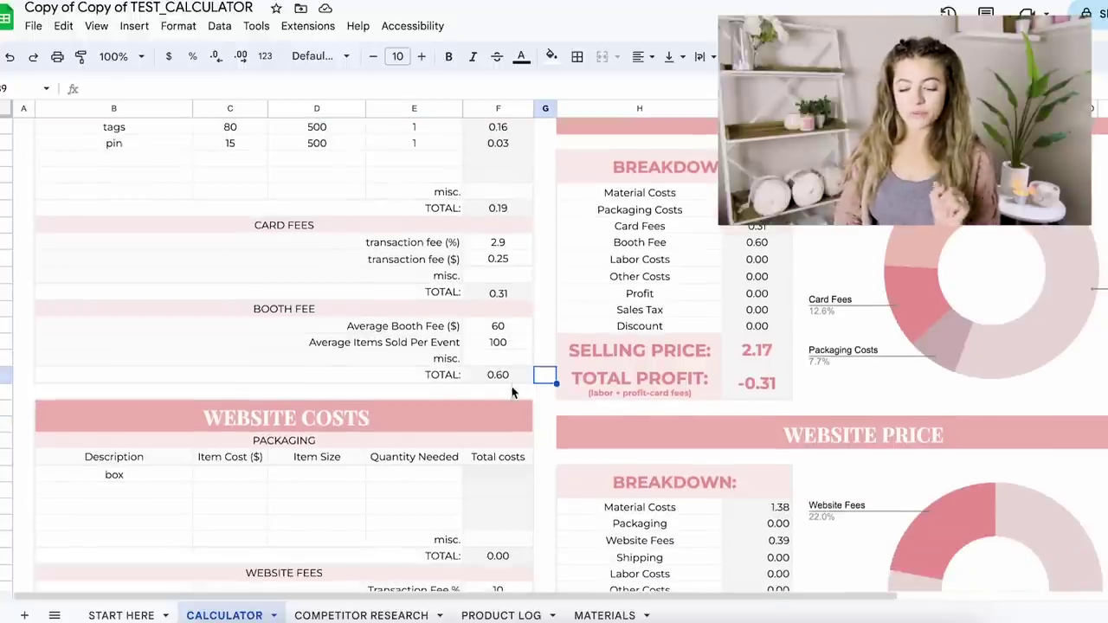
{"action": "scroll", "coordinate": [513, 377], "scroll_direction": "down", "scroll_amount": 5}
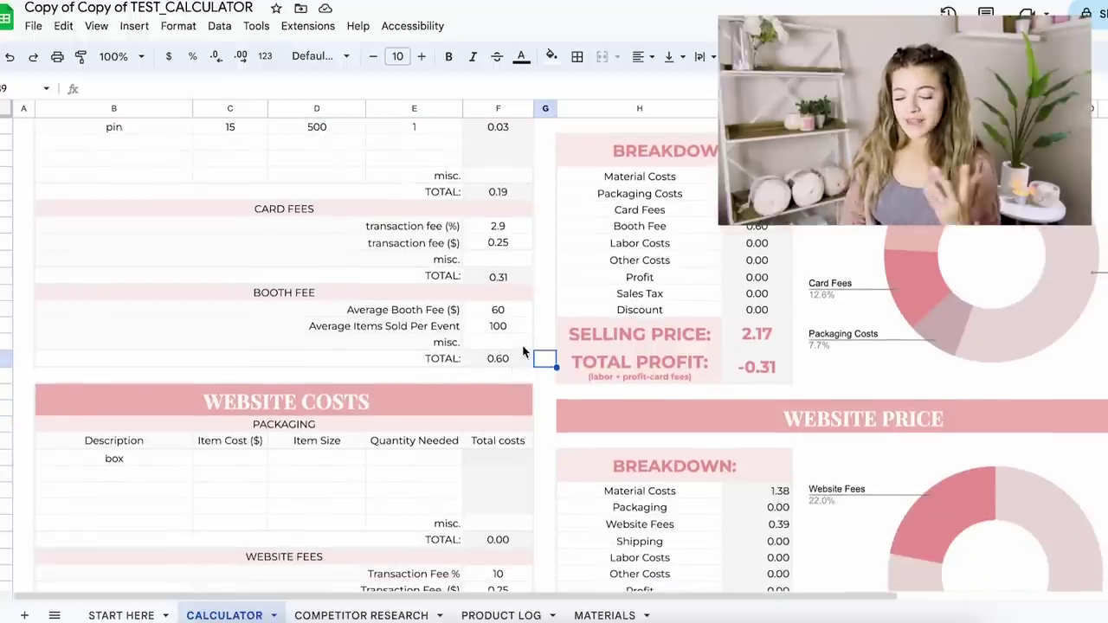
{"action": "scroll", "coordinate": [522, 346], "scroll_direction": "down", "scroll_amount": 5}
{"action": "scroll", "coordinate": [494, 313], "scroll_direction": "up", "scroll_amount": 15}
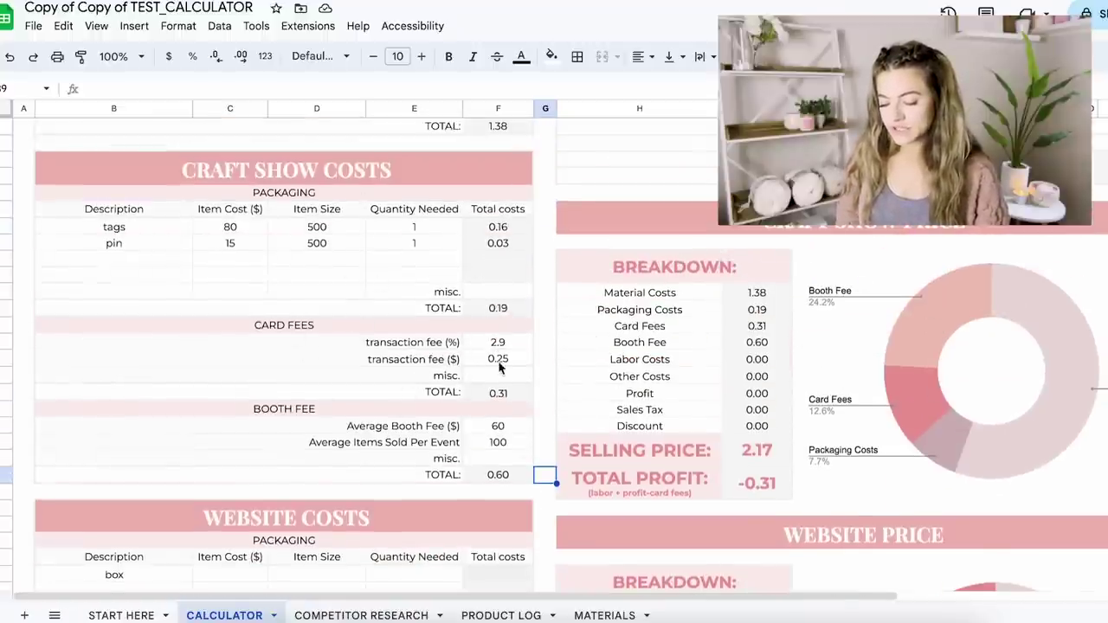
- Examine the Website Costs packaging, website fees and shipping sections alongside the Website Price breakdown
{"action": "scroll", "coordinate": [389, 309], "scroll_direction": "down", "scroll_amount": 4}
{"action": "scroll", "coordinate": [472, 273], "scroll_direction": "down", "scroll_amount": 5}
{"action": "scroll", "coordinate": [472, 273], "scroll_direction": "right", "scroll_amount": 1}
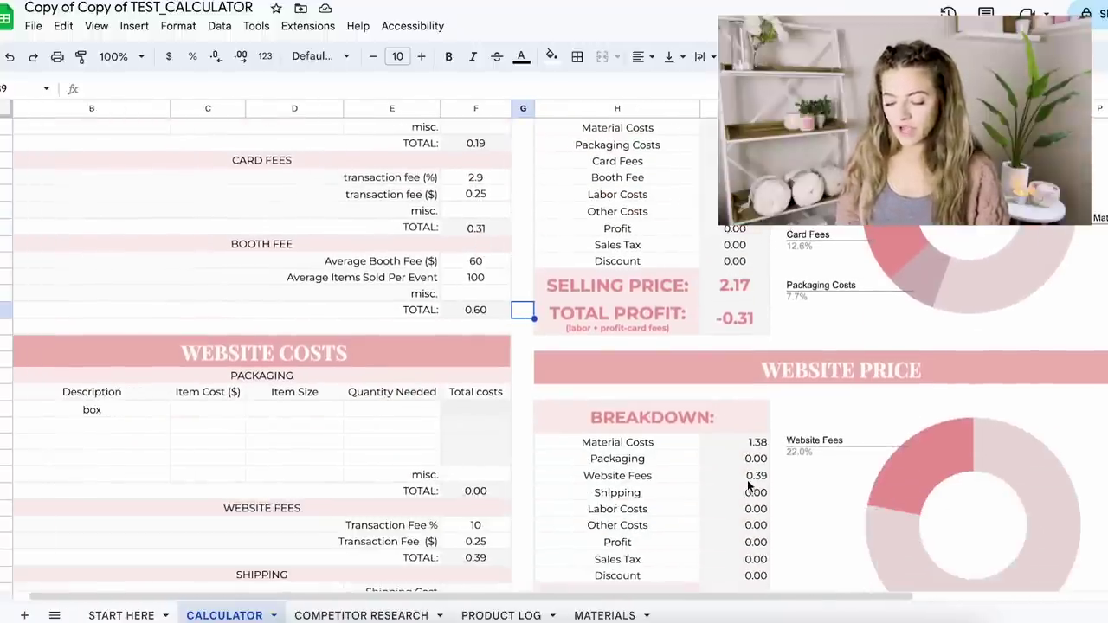
{"action": "scroll", "coordinate": [749, 487], "scroll_direction": "down", "scroll_amount": 5}
{"action": "scroll", "coordinate": [749, 486], "scroll_direction": "left", "scroll_amount": 1}
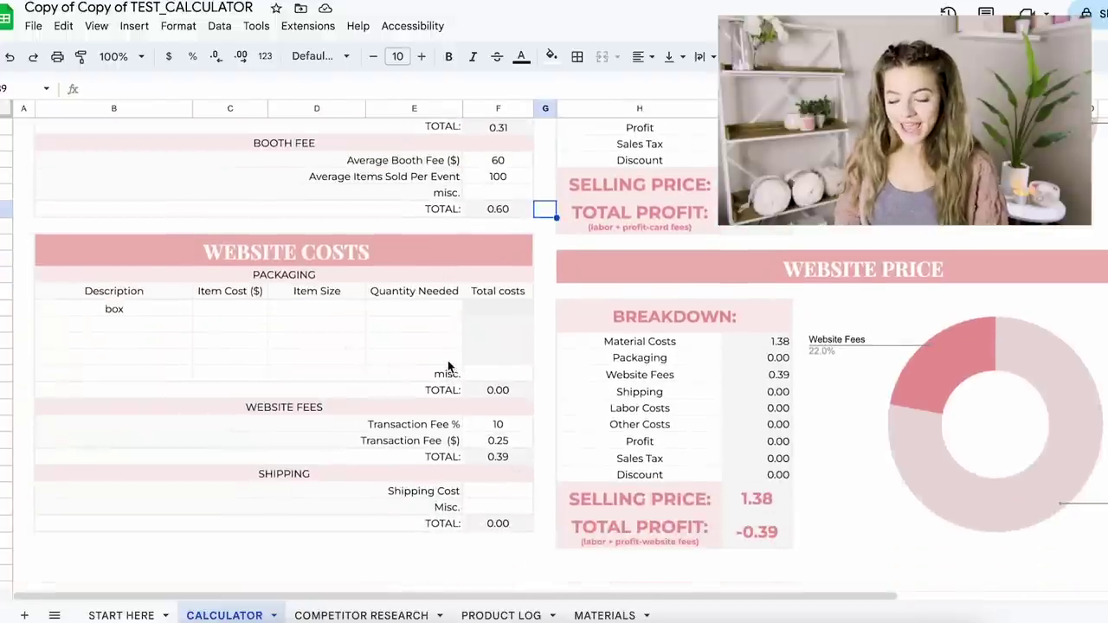
{"action": "scroll", "coordinate": [447, 367], "scroll_direction": "up", "scroll_amount": 3}
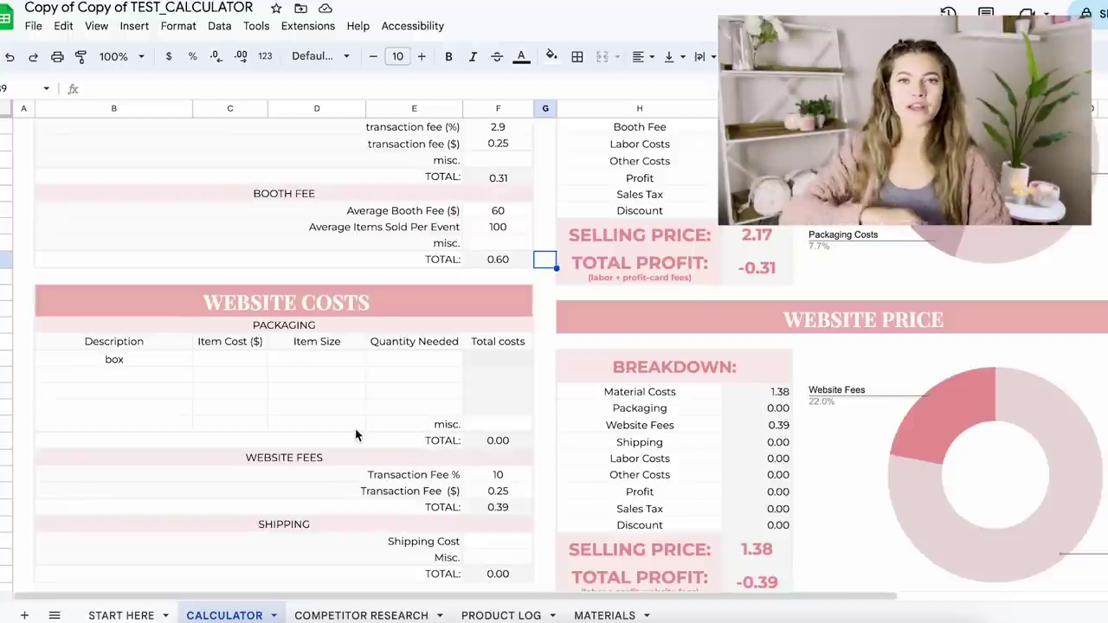
{"action": "scroll", "coordinate": [286, 476], "scroll_direction": "up", "scroll_amount": 2}
{"action": "scroll", "coordinate": [280, 480], "scroll_direction": "down", "scroll_amount": 4}
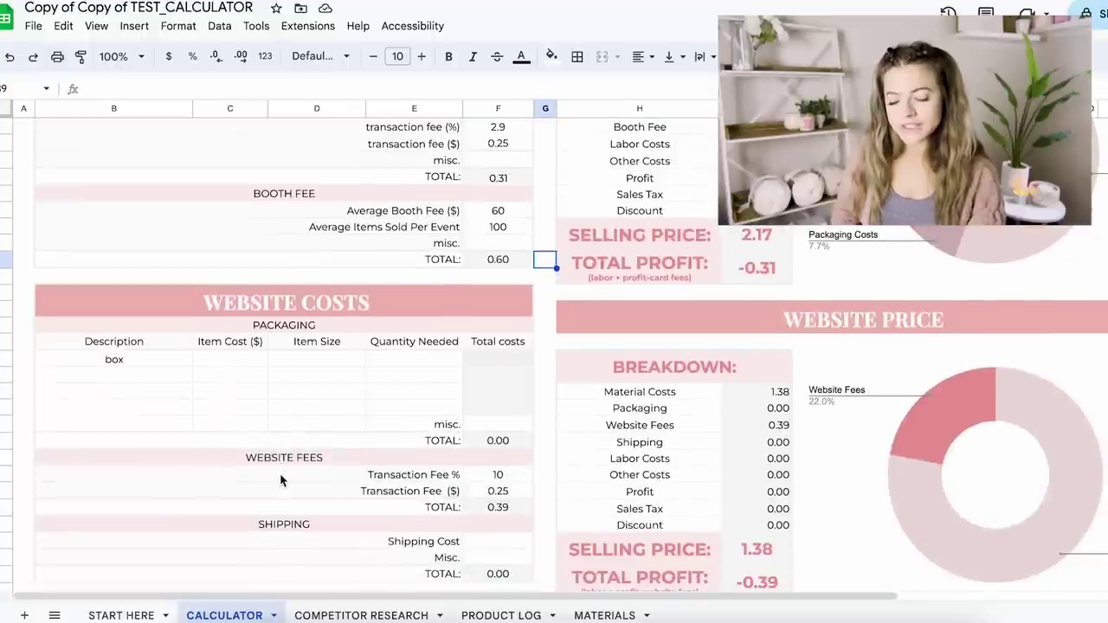
- Fill the first Website Costs packaging row with box, item cost 12, item size 20 and quantity needed 1
{"action": "left_click", "coordinate": [161, 321]}
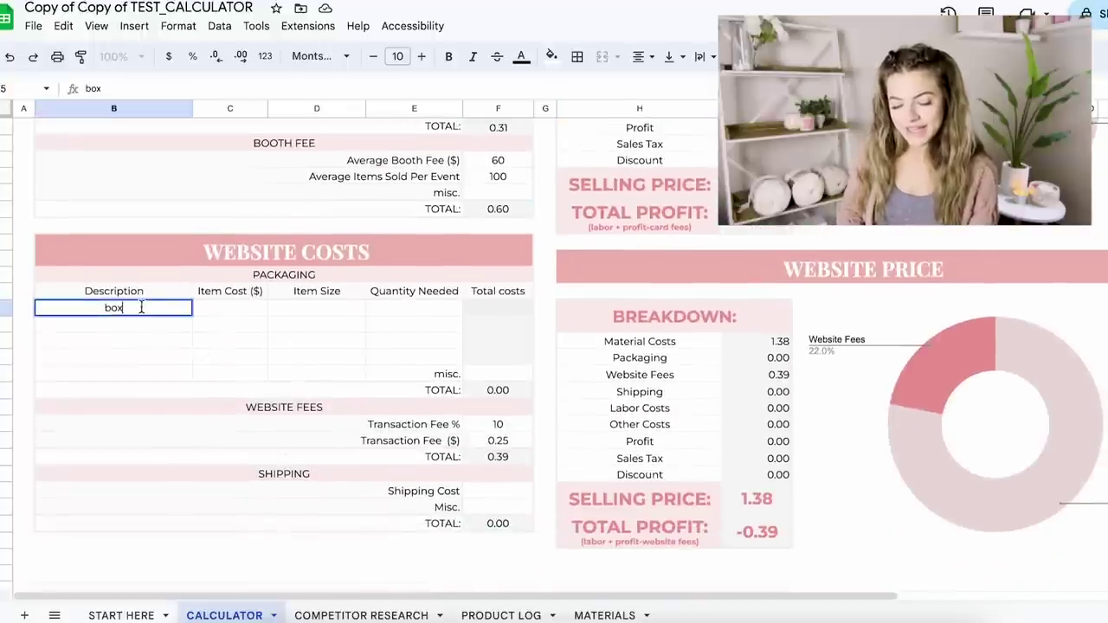
{"action": "key", "text": "BackSpace"}
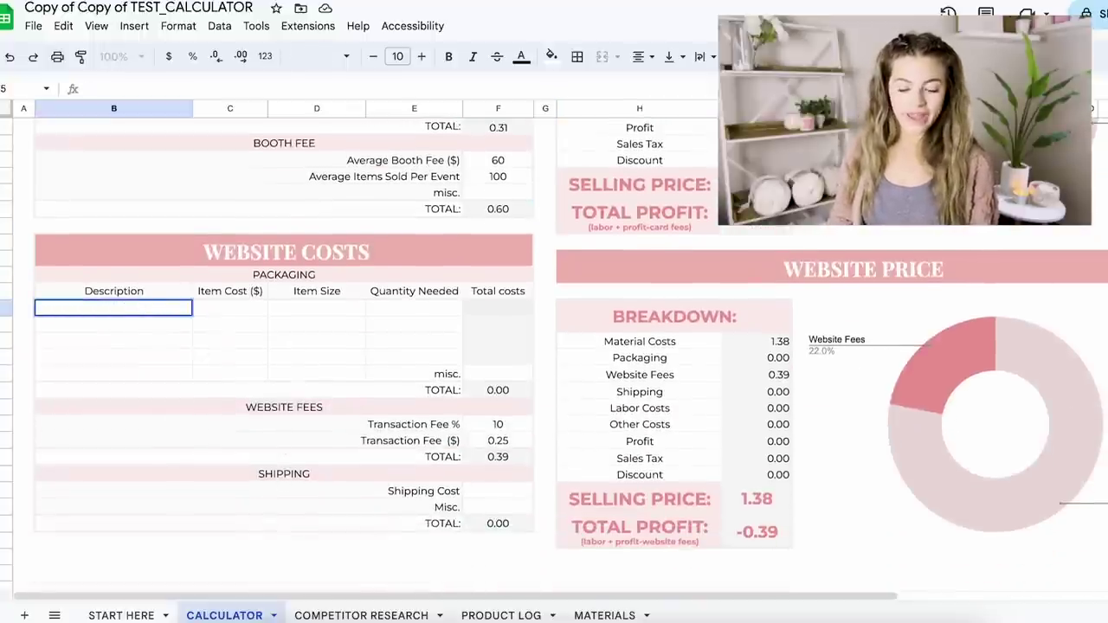
{"action": "type", "text": "box"}
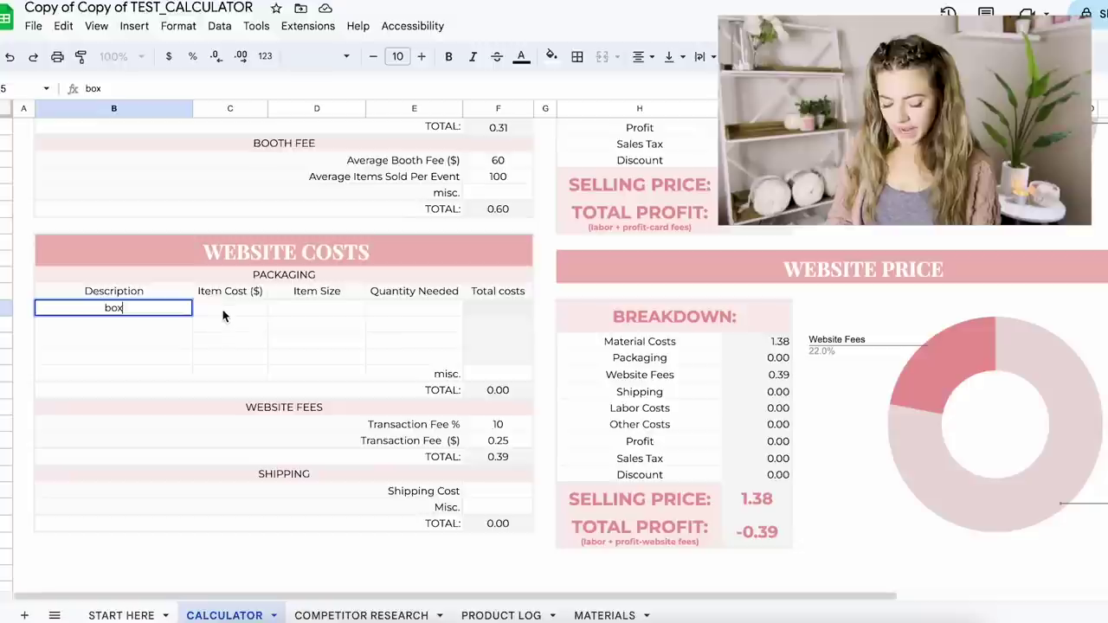
{"action": "key", "text": "Tab"}
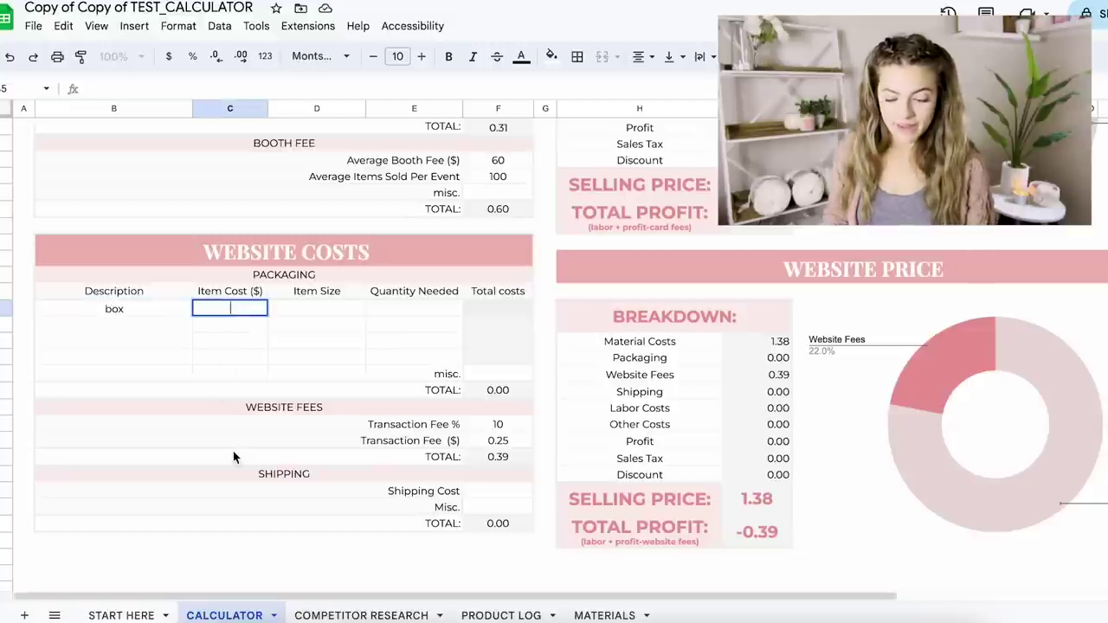
{"action": "type", "text": "12"}
{"action": "double_click", "coordinate": [330, 302]}
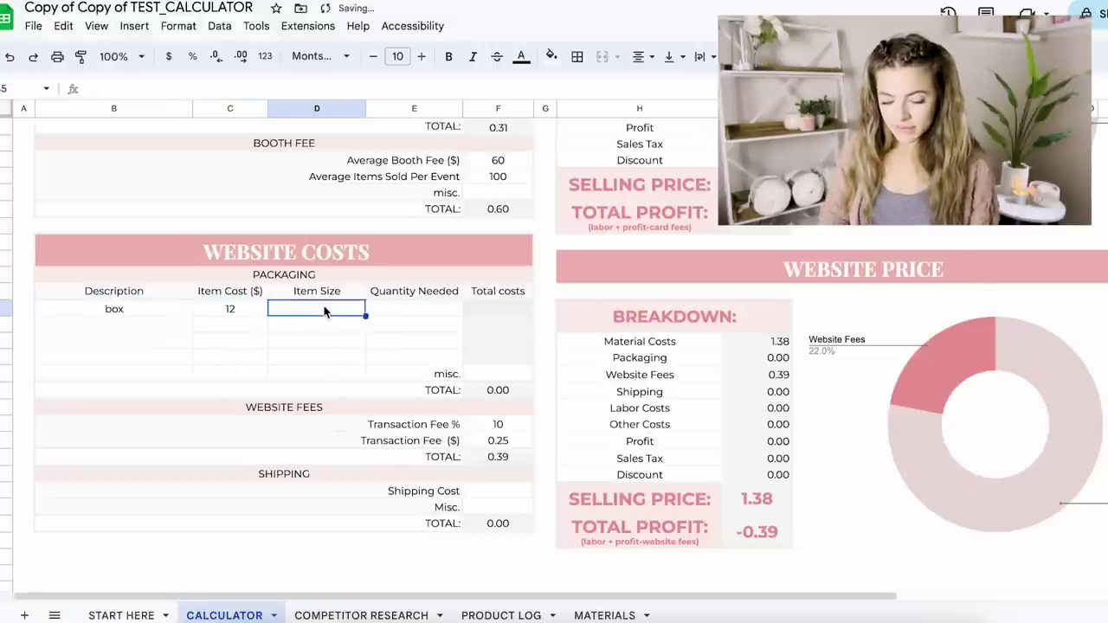
{"action": "type", "text": "20"}
{"action": "double_click", "coordinate": [421, 319]}
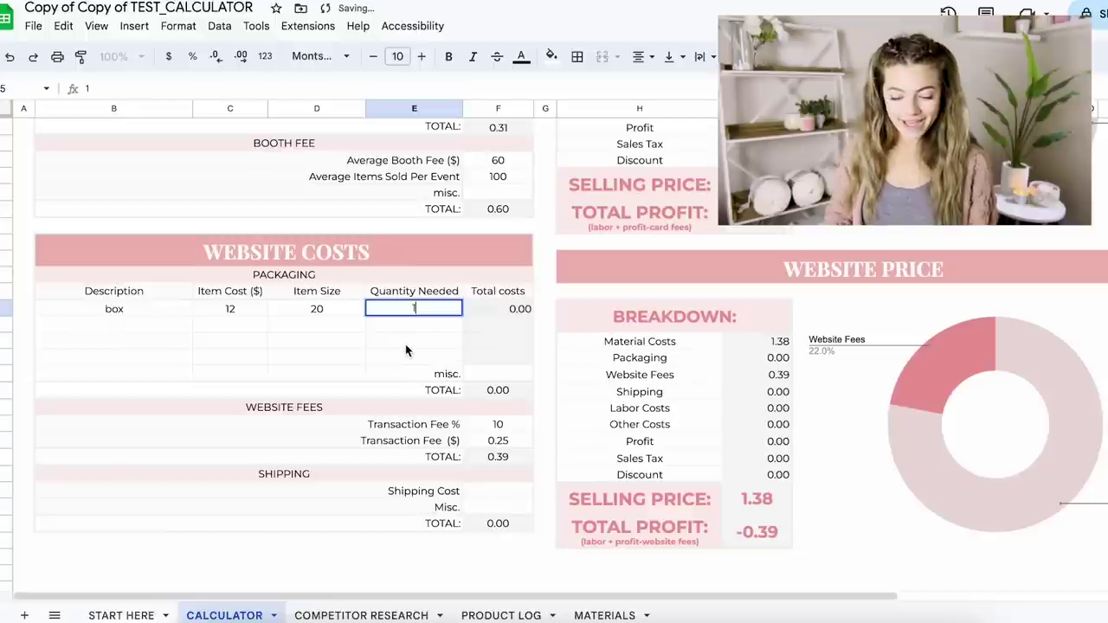
{"action": "left_click", "coordinate": [405, 343]}
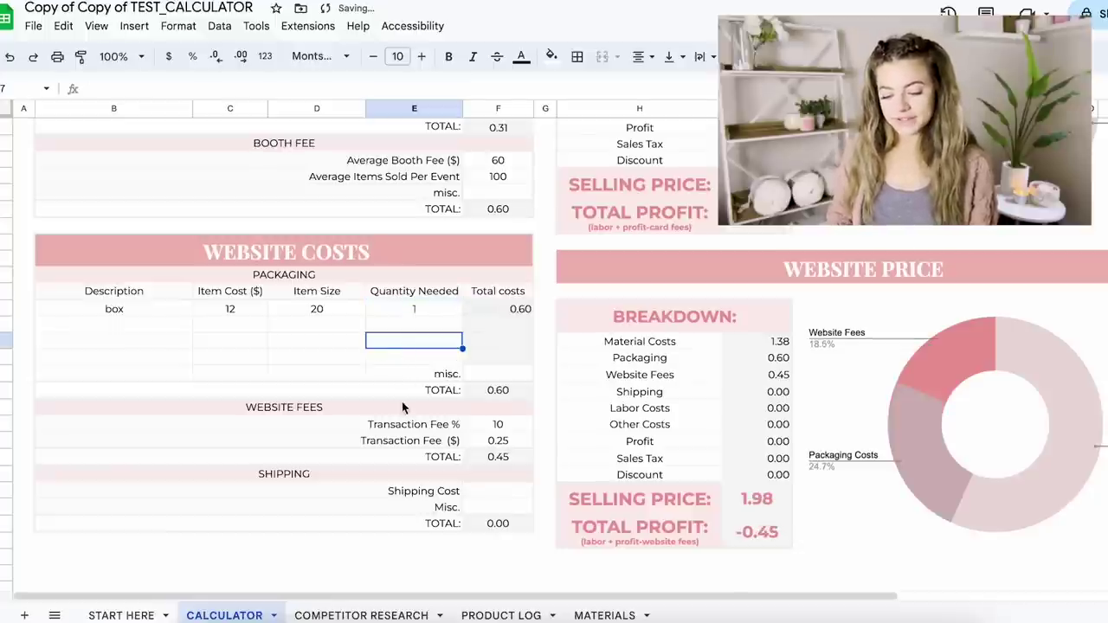
{"action": "left_click", "coordinate": [162, 328]}
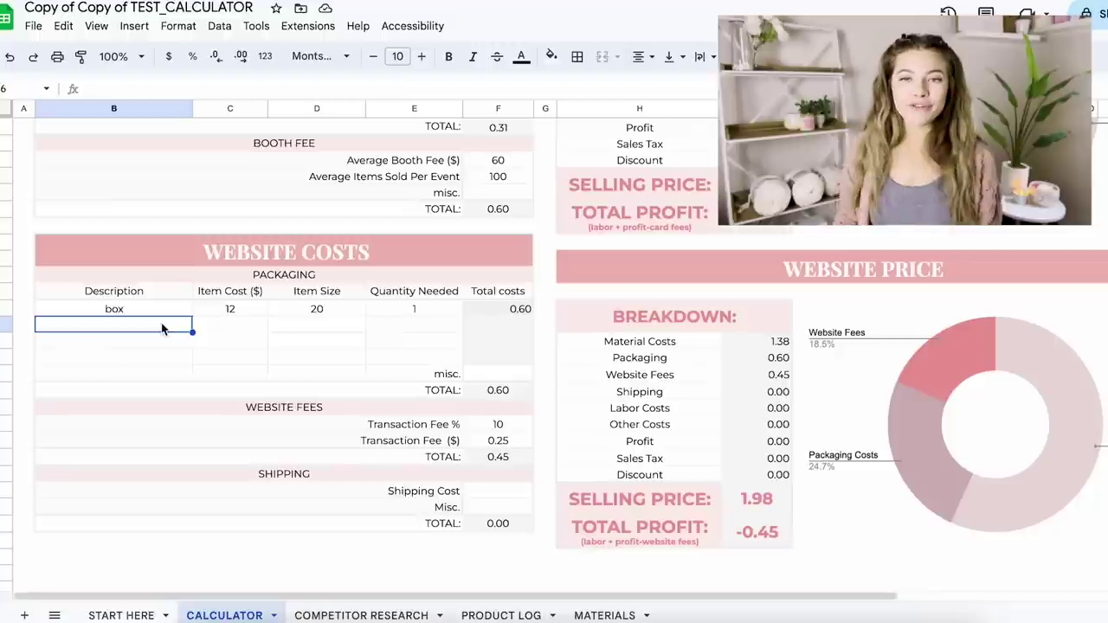
{"action": "left_click", "coordinate": [151, 343]}
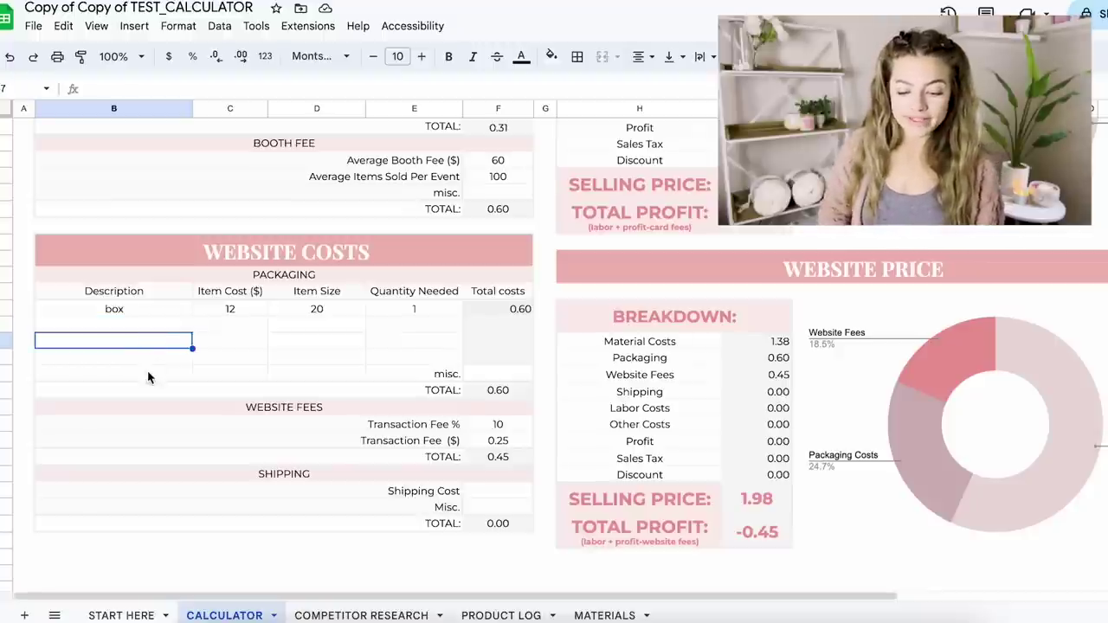
{"action": "left_click", "coordinate": [147, 360]}
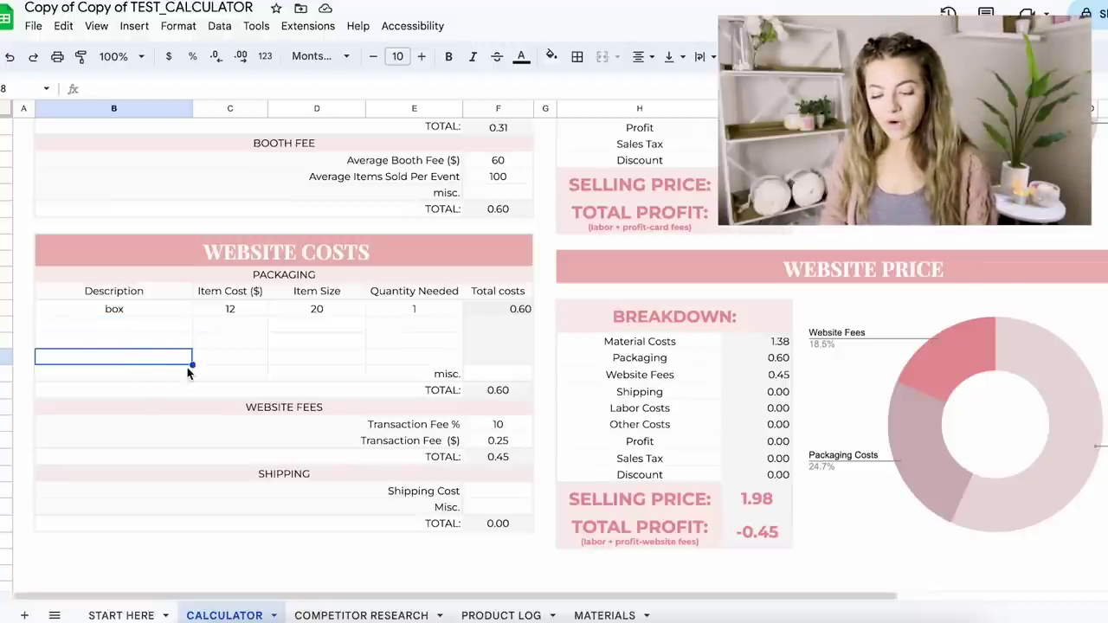
{"action": "left_click", "coordinate": [189, 328]}
- Copy the tags row's description, item cost, item size and quantity from Craft Show Costs into the Website Costs packaging row below box
{"action": "scroll", "coordinate": [168, 329], "scroll_direction": "up", "scroll_amount": 5}
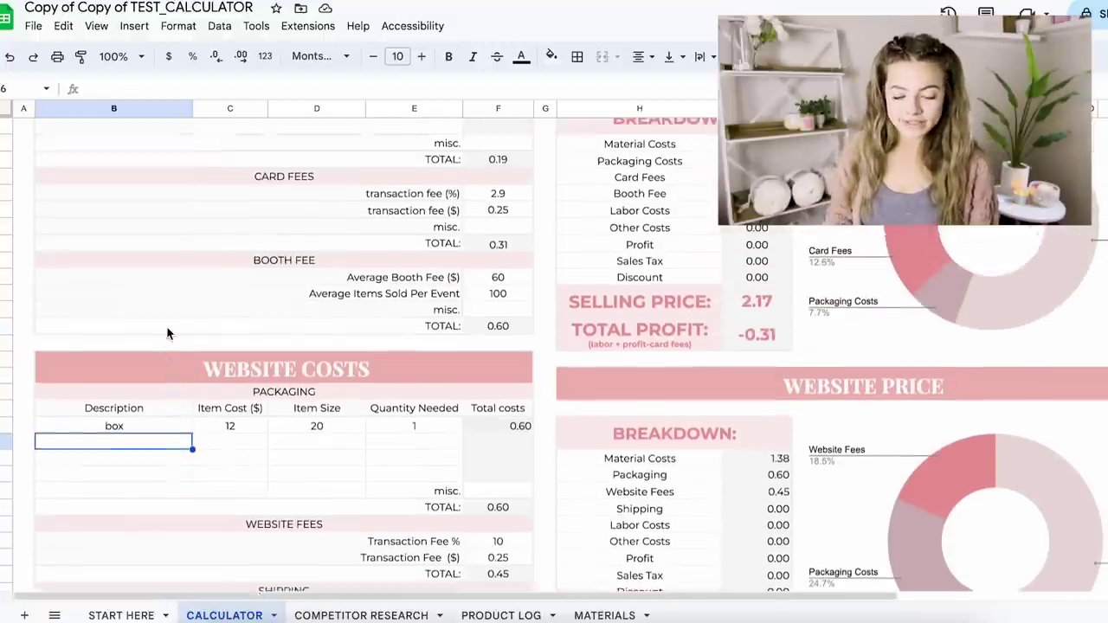
{"action": "key", "text": "Up"}
{"action": "key", "text": "Up"}
{"action": "key", "text": "Right"}
{"action": "left_click", "coordinate": [145, 264]}
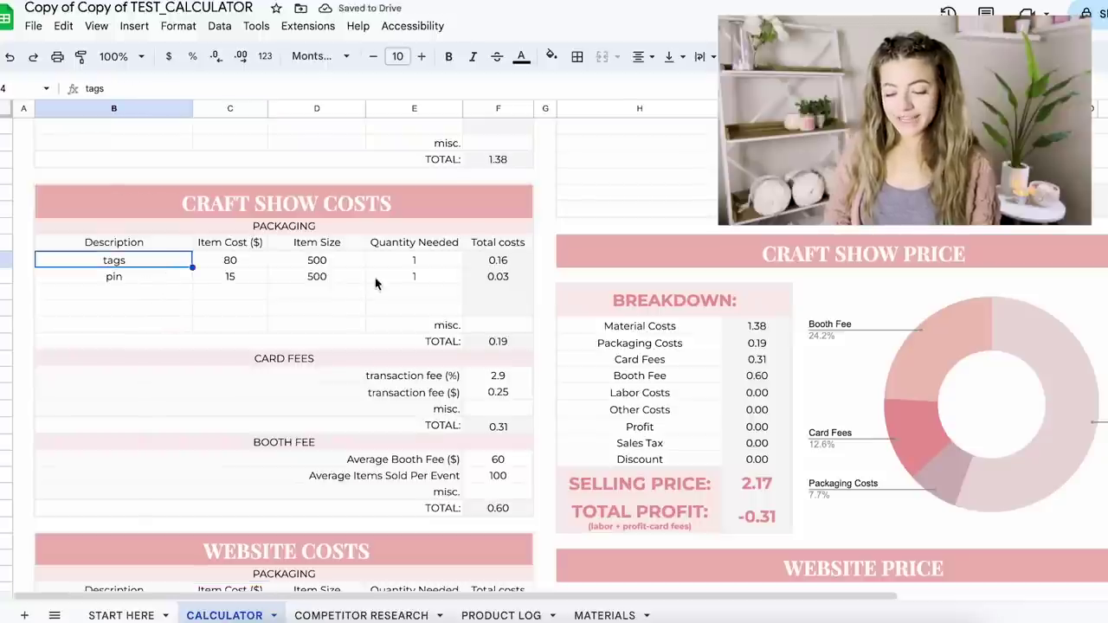
{"action": "left_click", "coordinate": [420, 265], "text": "shift"}
{"action": "key", "text": "ctrl+c"}
{"action": "scroll", "coordinate": [400, 319], "scroll_direction": "down", "scroll_amount": 5}
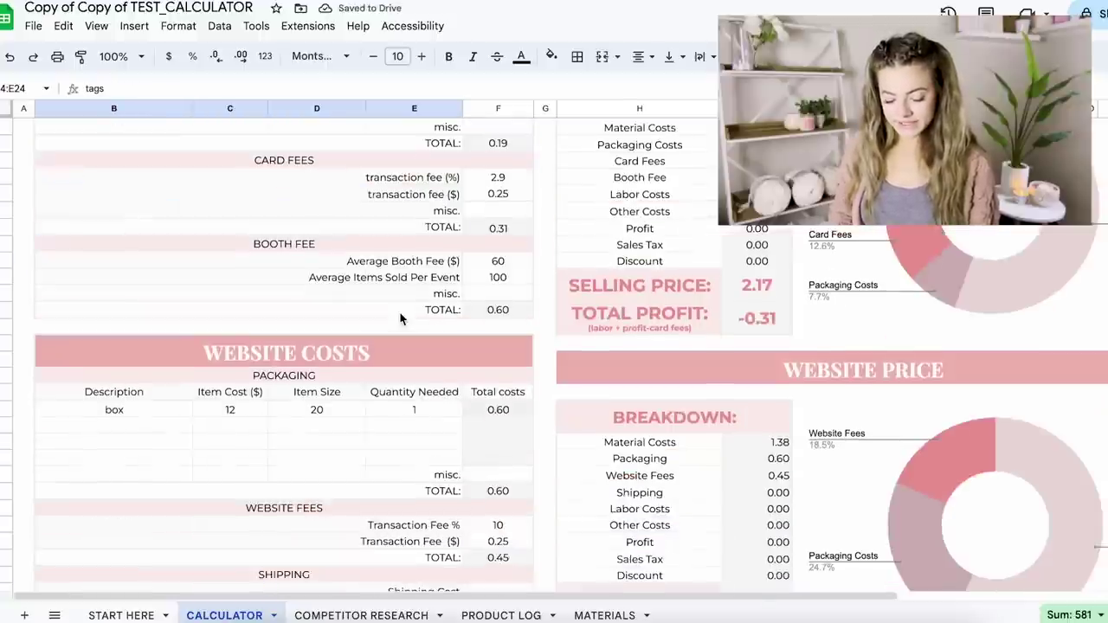
{"action": "left_click", "coordinate": [165, 264]}
{"action": "key", "text": "ctrl+v"}
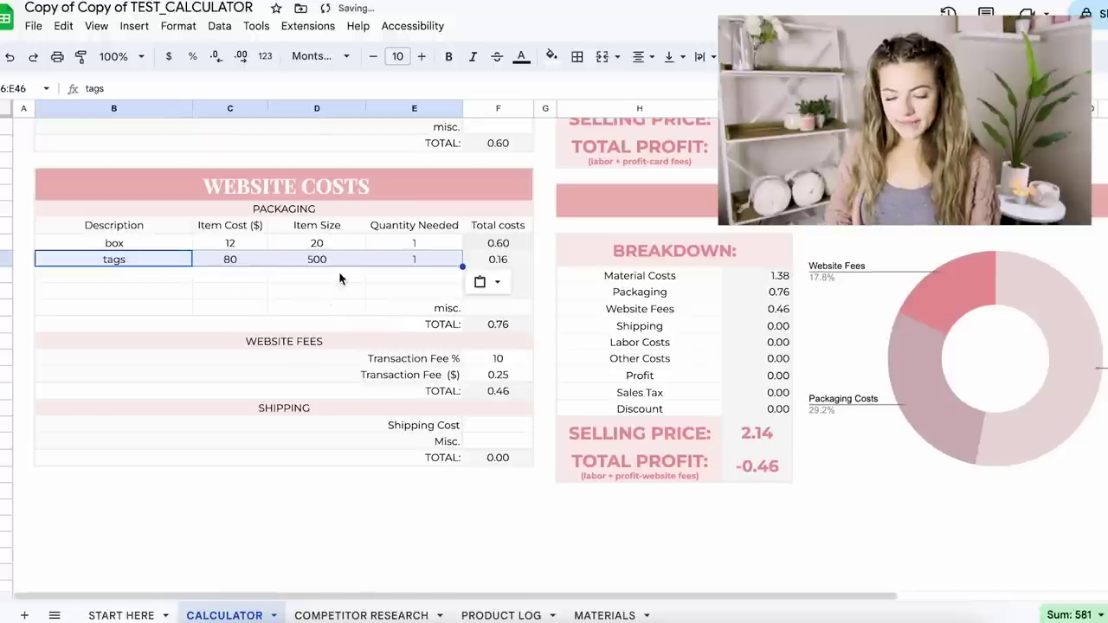
{"action": "left_click", "coordinate": [338, 273]}
- Inspect the website tags row's total cost and the Website Fees percentage fee, dollar fee and total
{"action": "scroll", "coordinate": [398, 347], "scroll_direction": "up", "scroll_amount": 1}
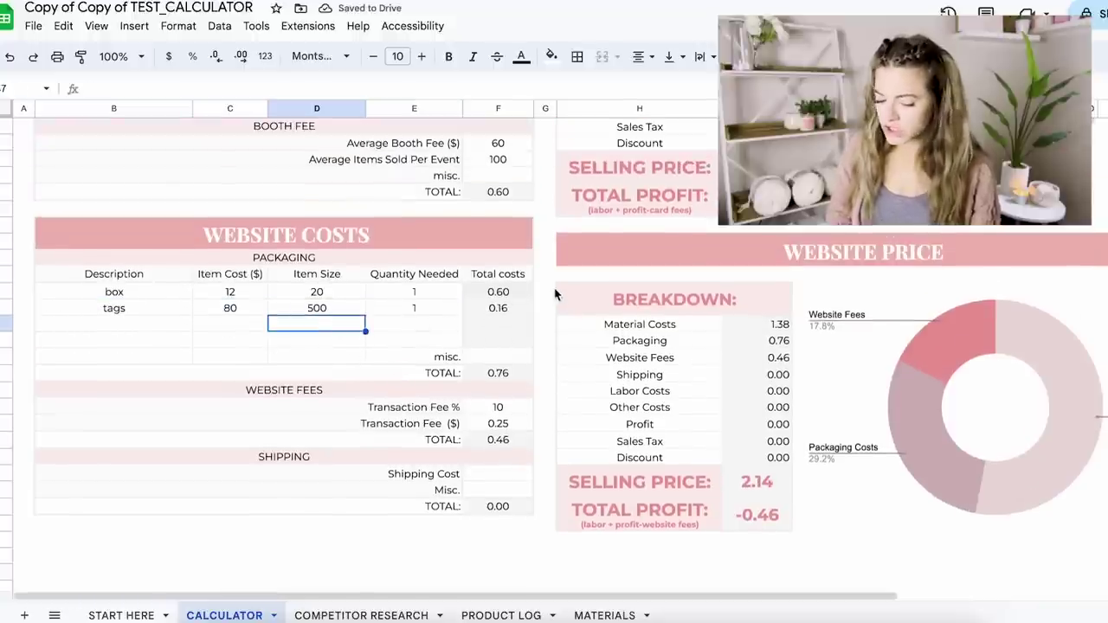
{"action": "left_click", "coordinate": [516, 311]}
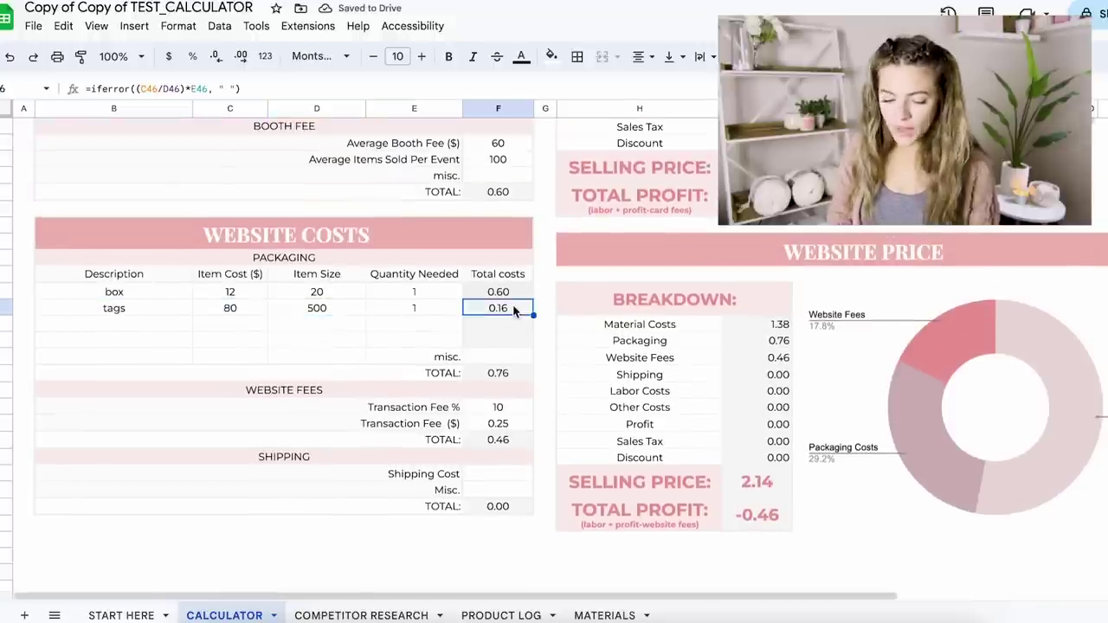
{"action": "left_click", "coordinate": [509, 403]}
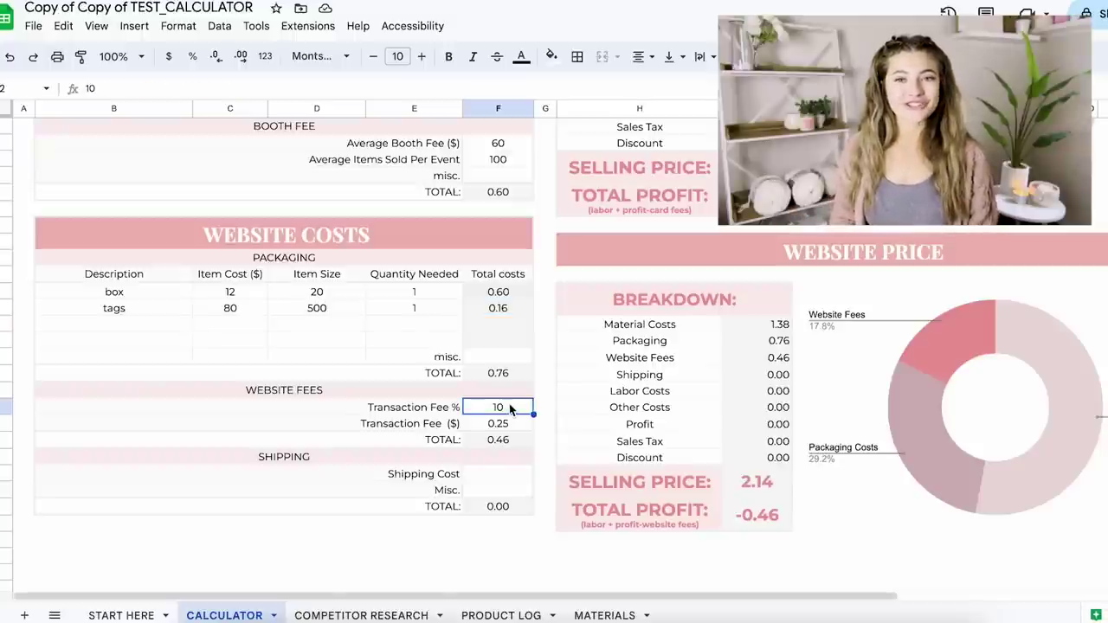
{"action": "double_click", "coordinate": [509, 403]}
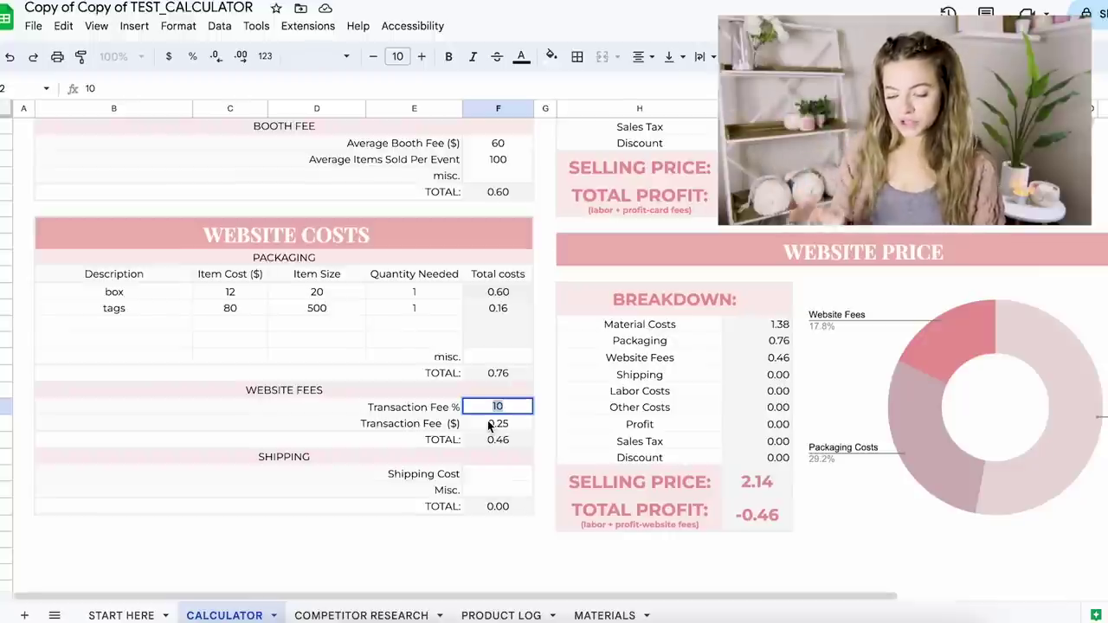
{"action": "left_click", "coordinate": [500, 426]}
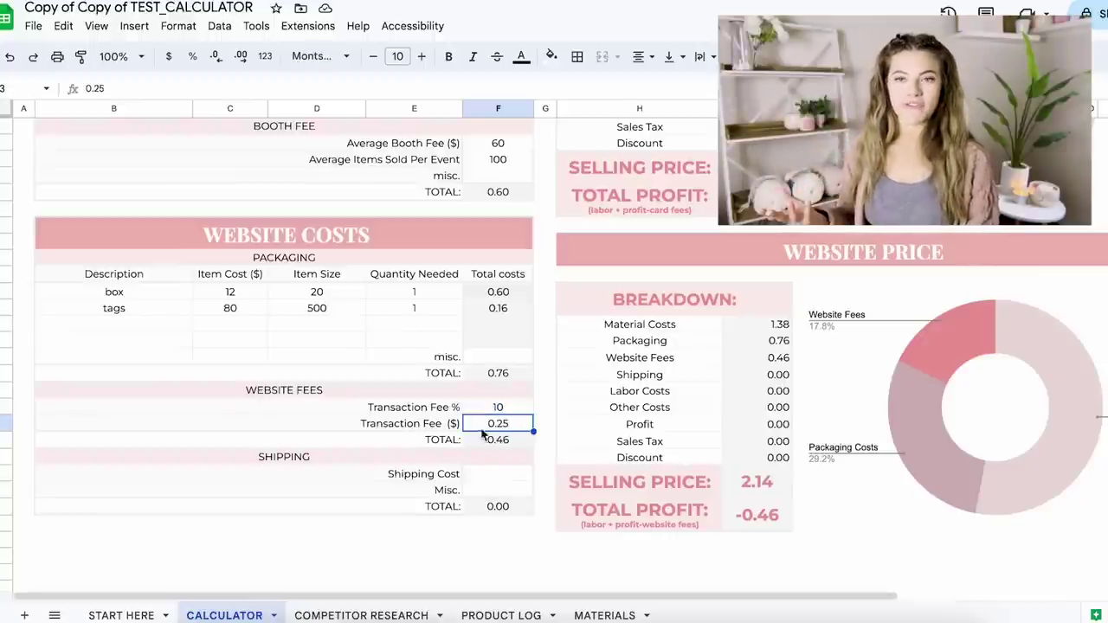
{"action": "left_click", "coordinate": [500, 441]}
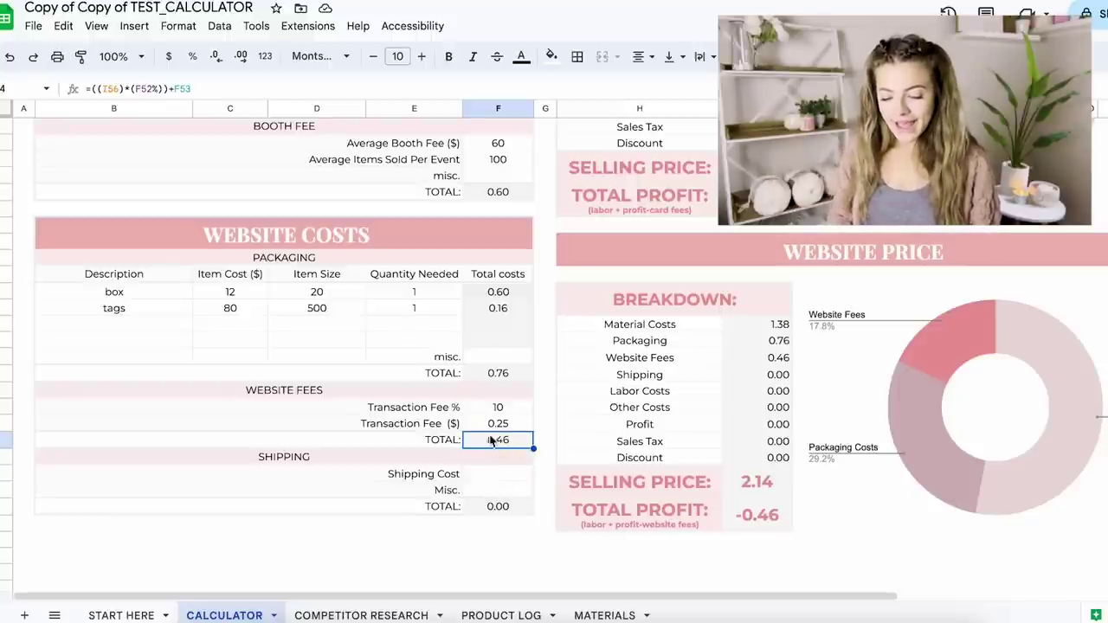
- Set the Shipping Cost in the Website Costs shipping section to 7
{"action": "scroll", "coordinate": [500, 445], "scroll_direction": "up", "scroll_amount": 1}
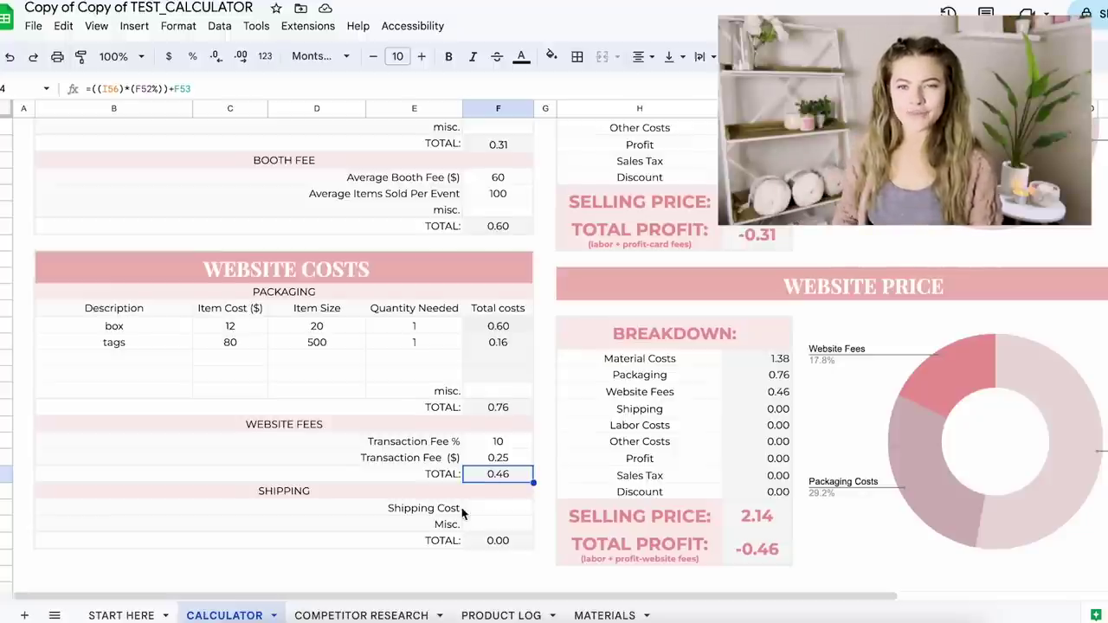
{"action": "scroll", "coordinate": [461, 511], "scroll_direction": "down", "scroll_amount": 2}
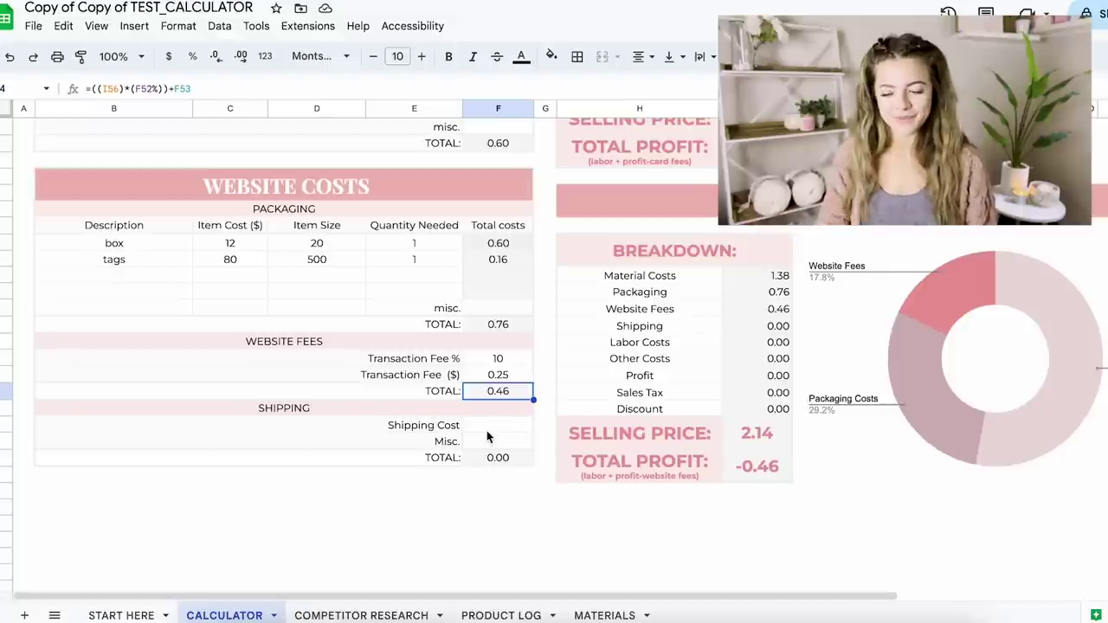
{"action": "left_click", "coordinate": [488, 430]}
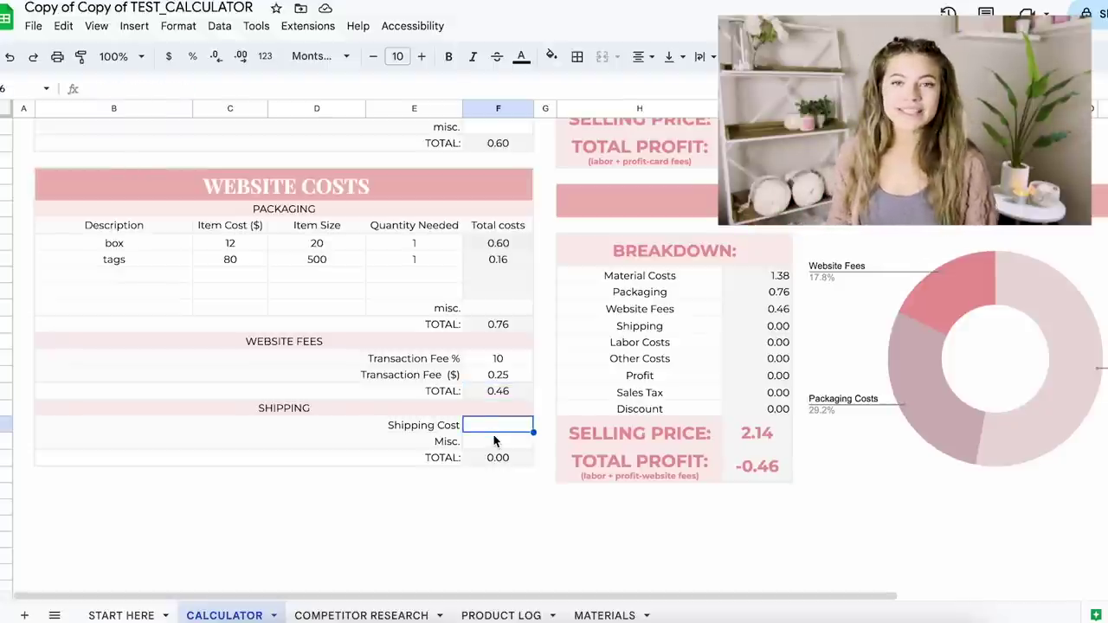
{"action": "key", "text": "Return"}
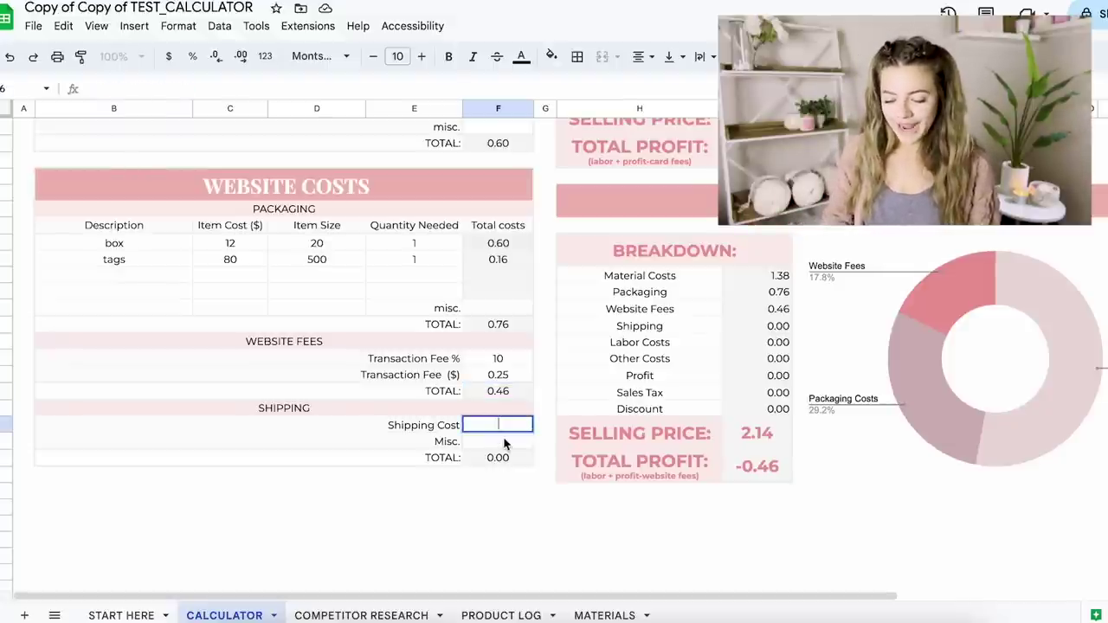
{"action": "type", "text": "7"}
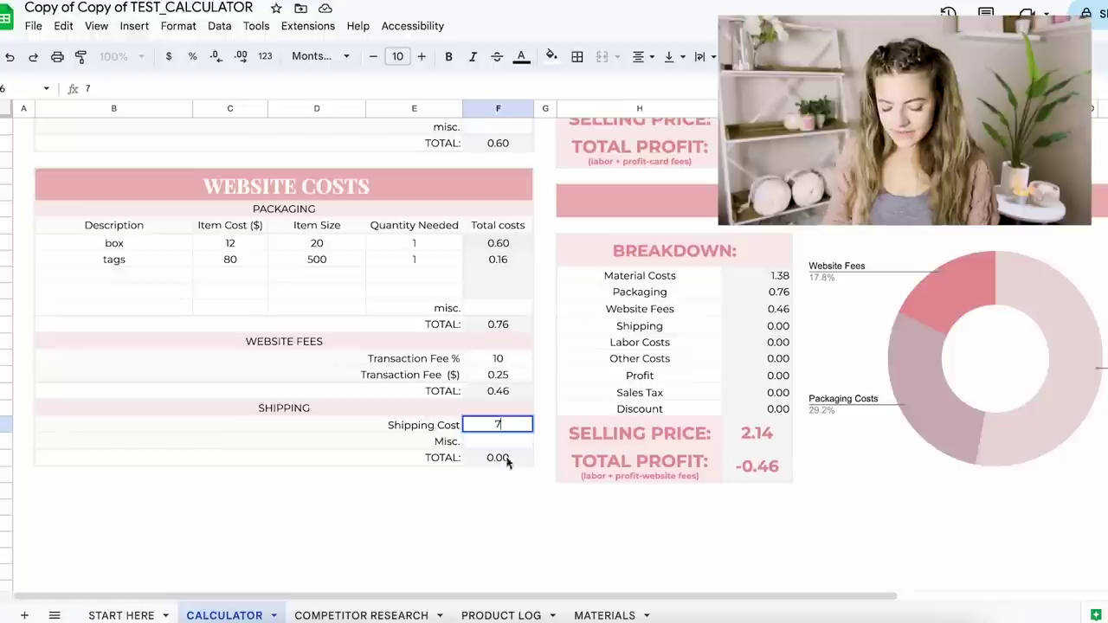
{"action": "left_click", "coordinate": [501, 522]}
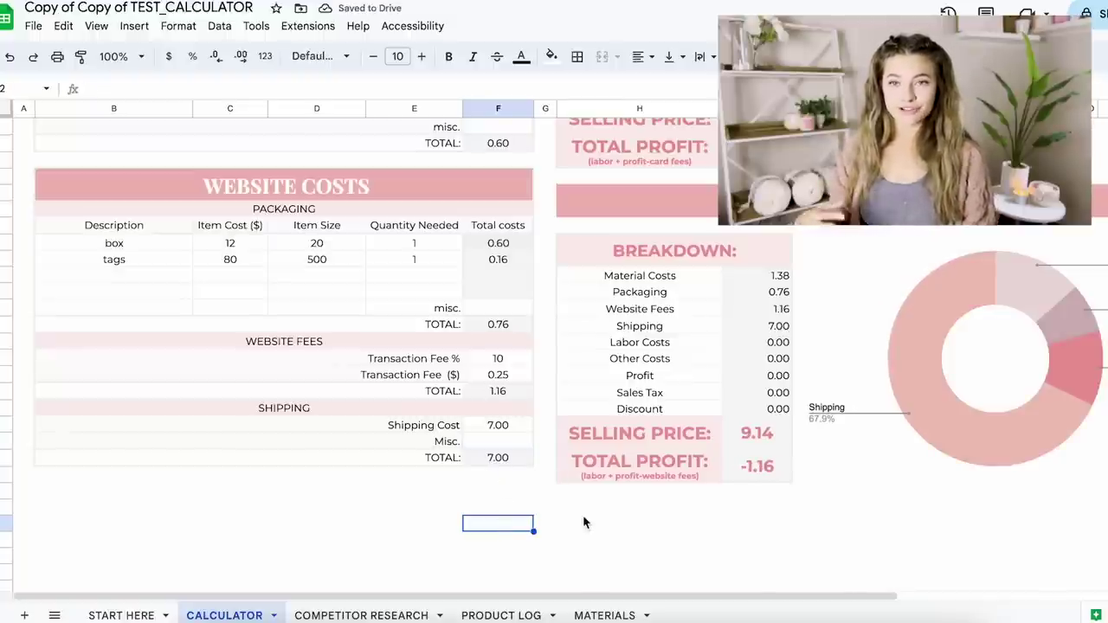
- Compare the selling price, total profit and cost breakdown in the Craft Show Price and Website Price sections
{"action": "scroll", "coordinate": [675, 465], "scroll_direction": "up", "scroll_amount": 2}
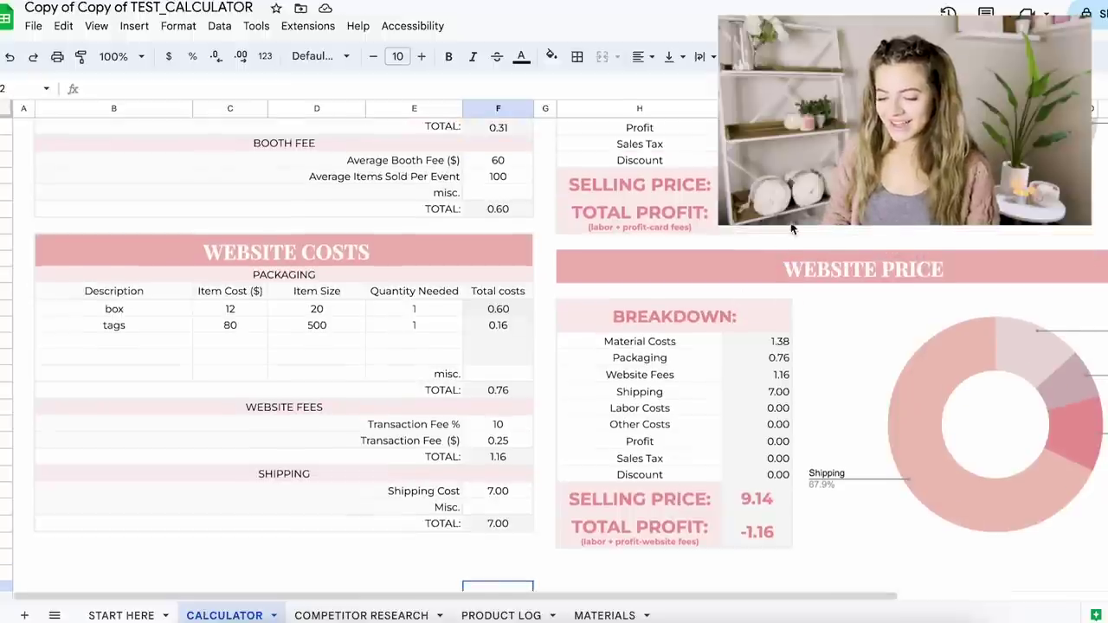
{"action": "scroll", "coordinate": [778, 234], "scroll_direction": "up", "scroll_amount": 1}
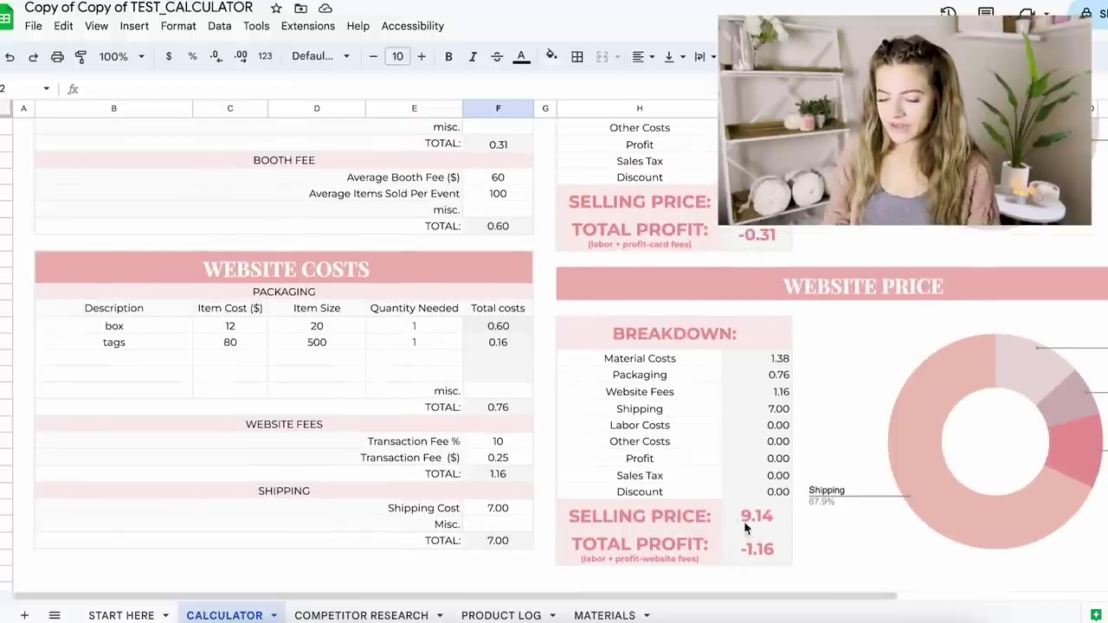
{"action": "scroll", "coordinate": [753, 534], "scroll_direction": "up", "scroll_amount": 2}
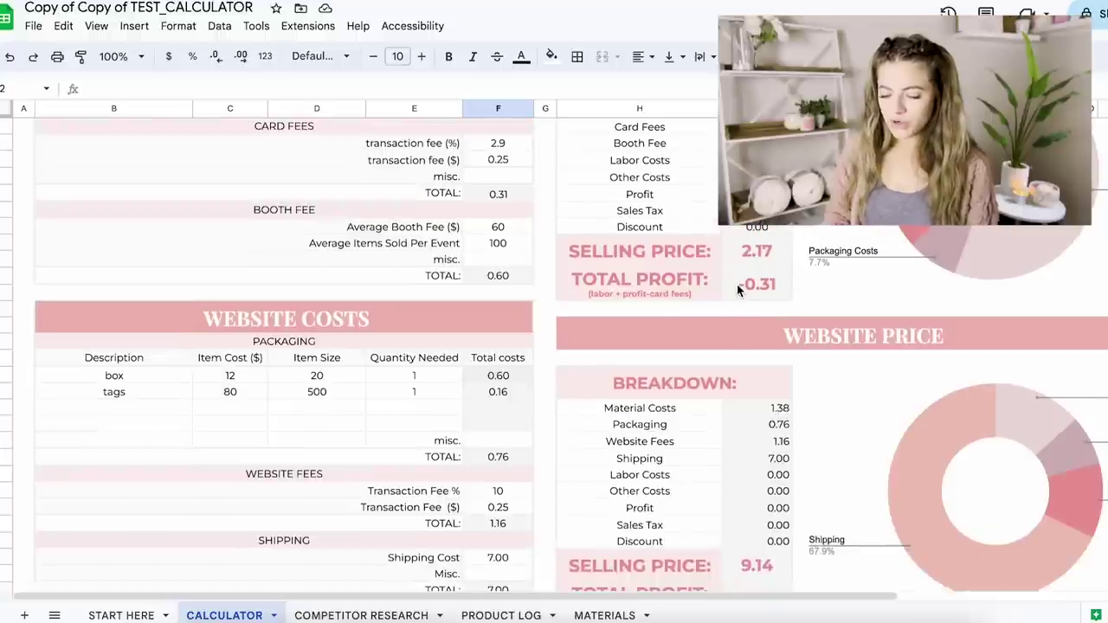
{"action": "scroll", "coordinate": [737, 286], "scroll_direction": "up", "scroll_amount": 6}
{"action": "scroll", "coordinate": [737, 284], "scroll_direction": "up", "scroll_amount": 7}
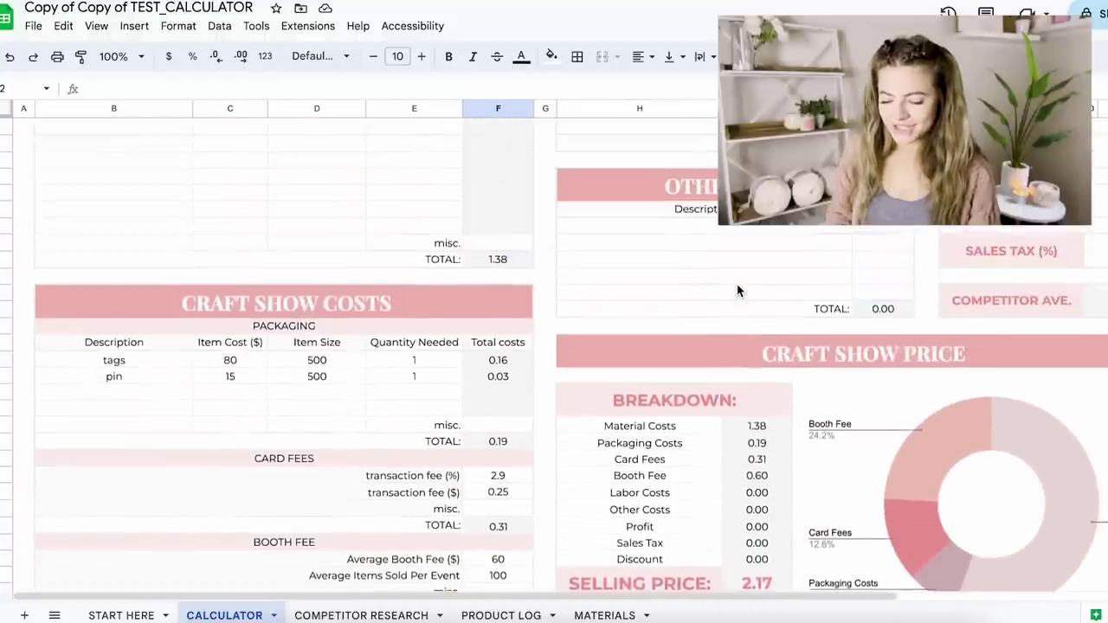
{"action": "scroll", "coordinate": [736, 283], "scroll_direction": "down", "scroll_amount": 5}
{"action": "scroll", "coordinate": [737, 284], "scroll_direction": "down", "scroll_amount": 3}
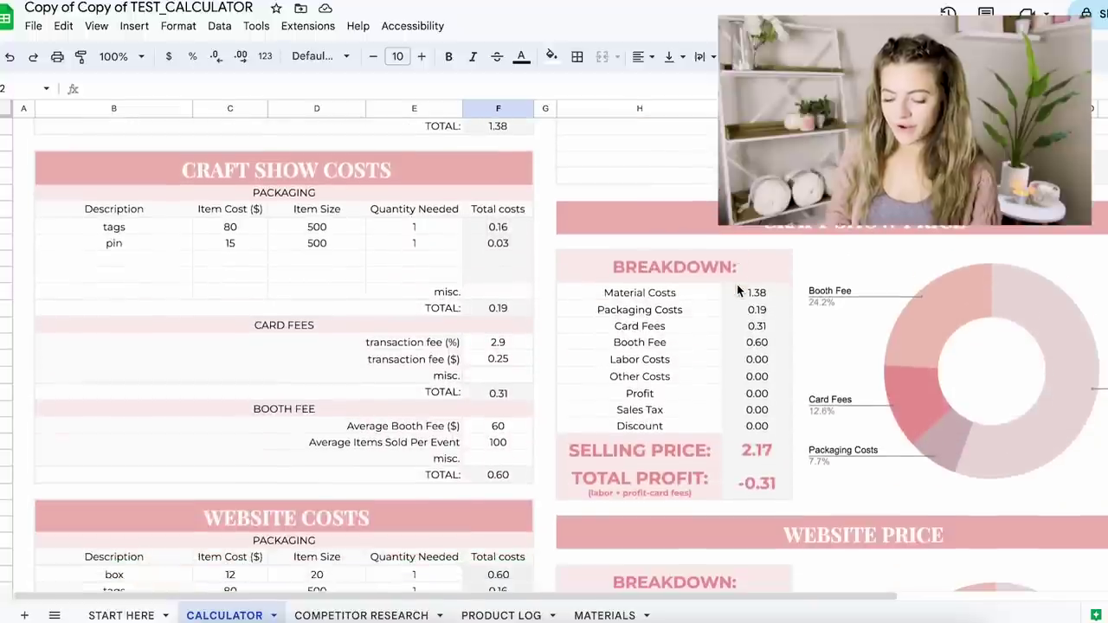
{"action": "scroll", "coordinate": [741, 415], "scroll_direction": "down", "scroll_amount": 1}
{"action": "scroll", "coordinate": [717, 437], "scroll_direction": "down", "scroll_amount": 9}
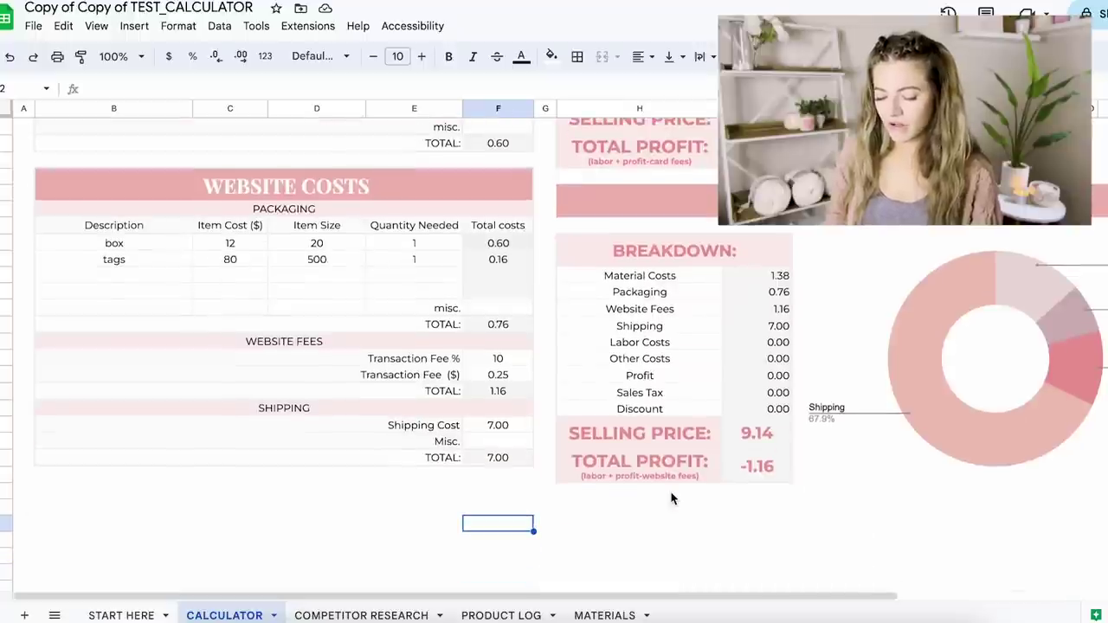
{"action": "scroll", "coordinate": [670, 498], "scroll_direction": "up", "scroll_amount": 2}
{"action": "scroll", "coordinate": [671, 498], "scroll_direction": "right", "scroll_amount": 1}
{"action": "scroll", "coordinate": [670, 497], "scroll_direction": "up", "scroll_amount": 6}
{"action": "scroll", "coordinate": [670, 498], "scroll_direction": "left", "scroll_amount": 1}
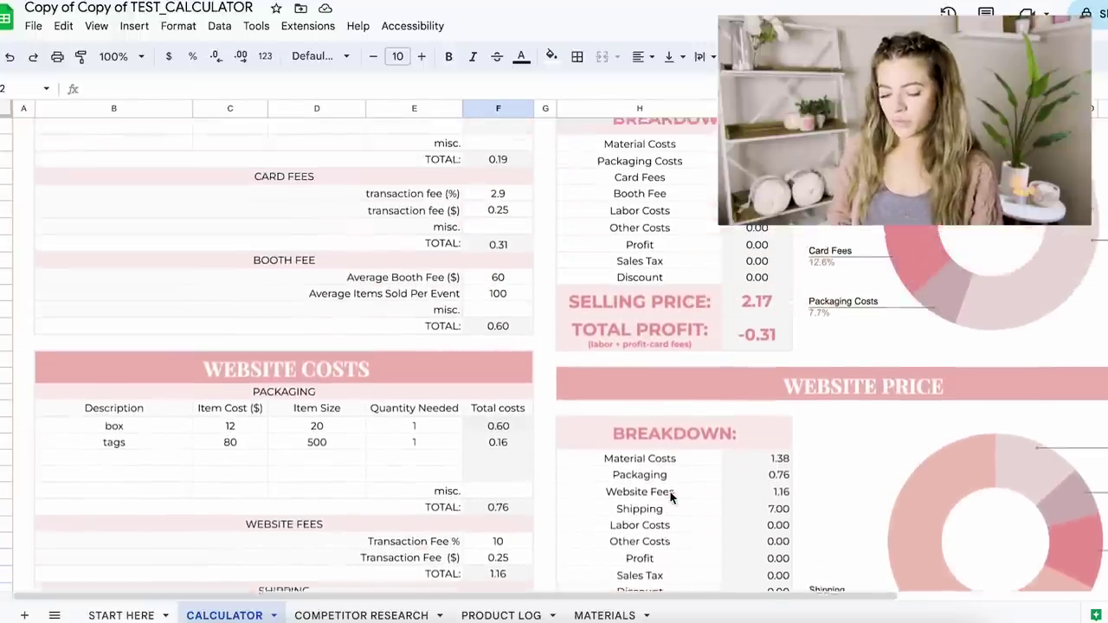
{"action": "scroll", "coordinate": [670, 498], "scroll_direction": "up", "scroll_amount": 2}
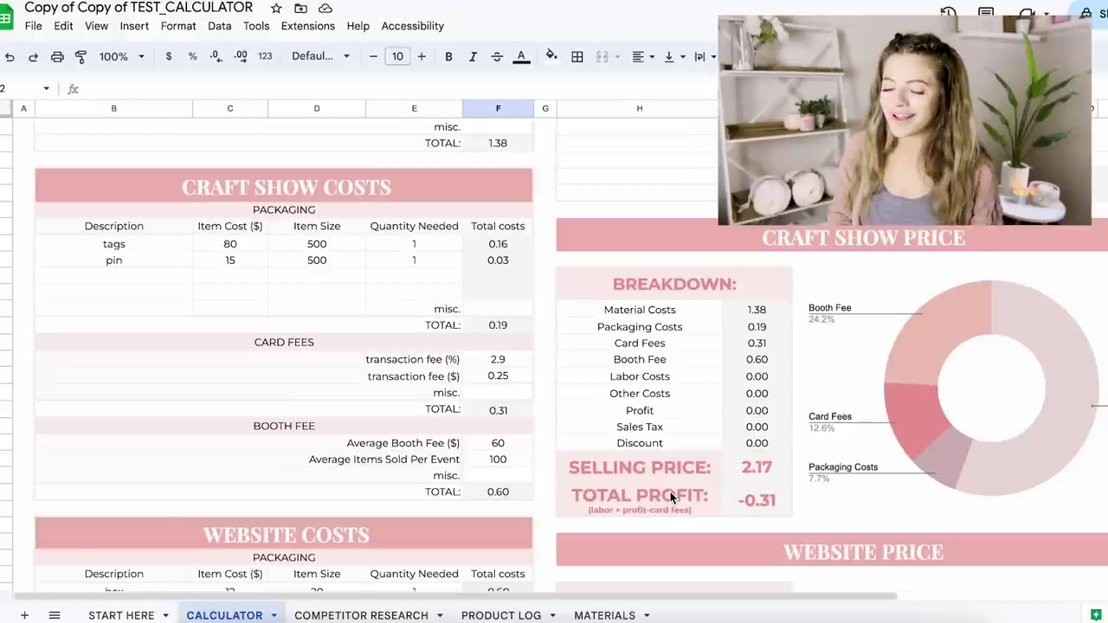
{"action": "scroll", "coordinate": [670, 495], "scroll_direction": "up", "scroll_amount": 2}
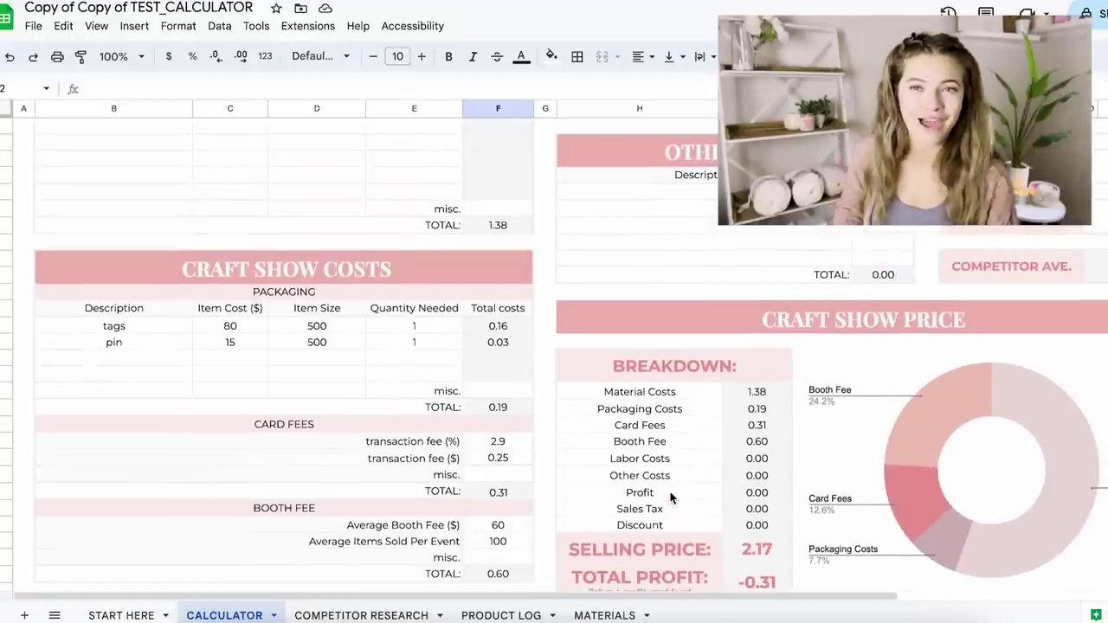
- Fill the first Labor Costs row with the description crocheting, an hourly wage of 15 and a time of 25
{"action": "scroll", "coordinate": [670, 496], "scroll_direction": "up", "scroll_amount": 4}
{"action": "scroll", "coordinate": [670, 495], "scroll_direction": "left", "scroll_amount": 1}
{"action": "left_click", "coordinate": [641, 246]}
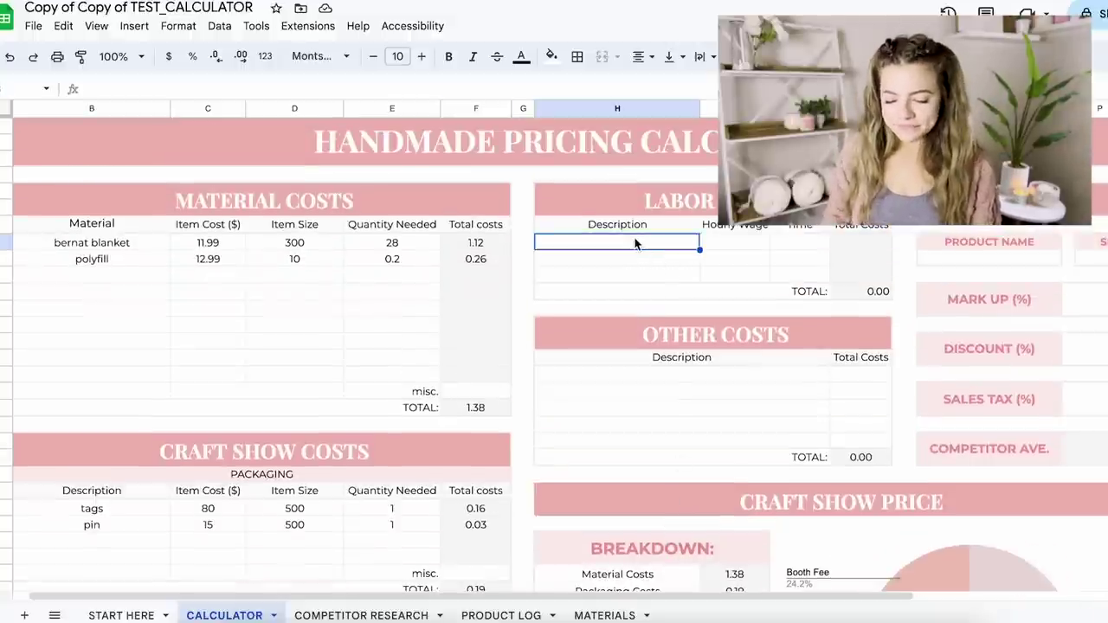
{"action": "type", "text": "crocheting"}
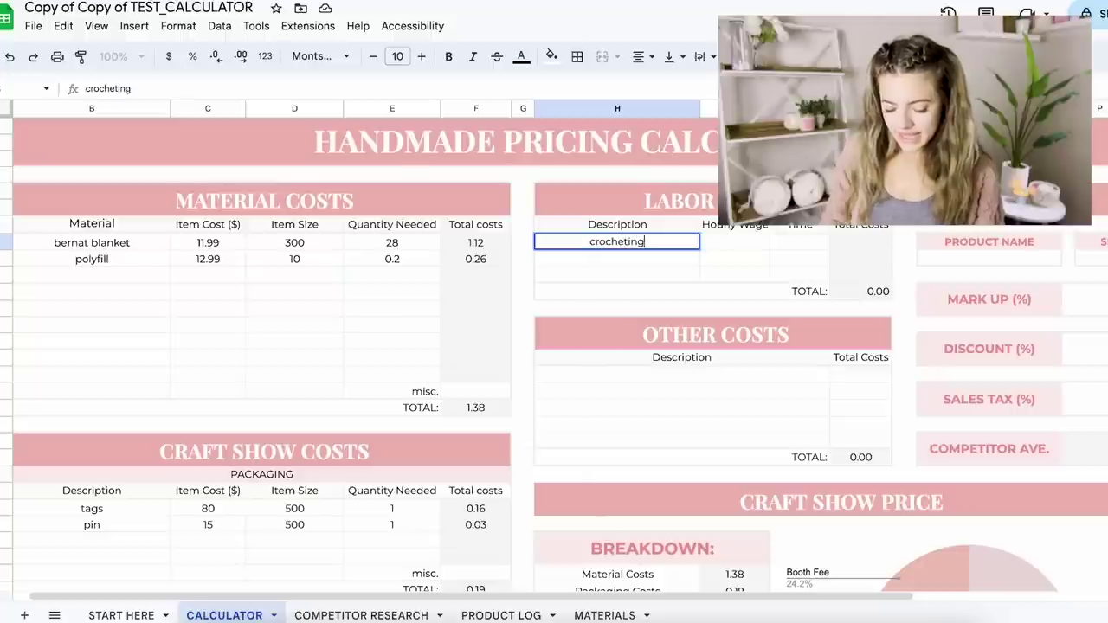
{"action": "left_click", "coordinate": [739, 228]}
{"action": "left_click", "coordinate": [741, 246]}
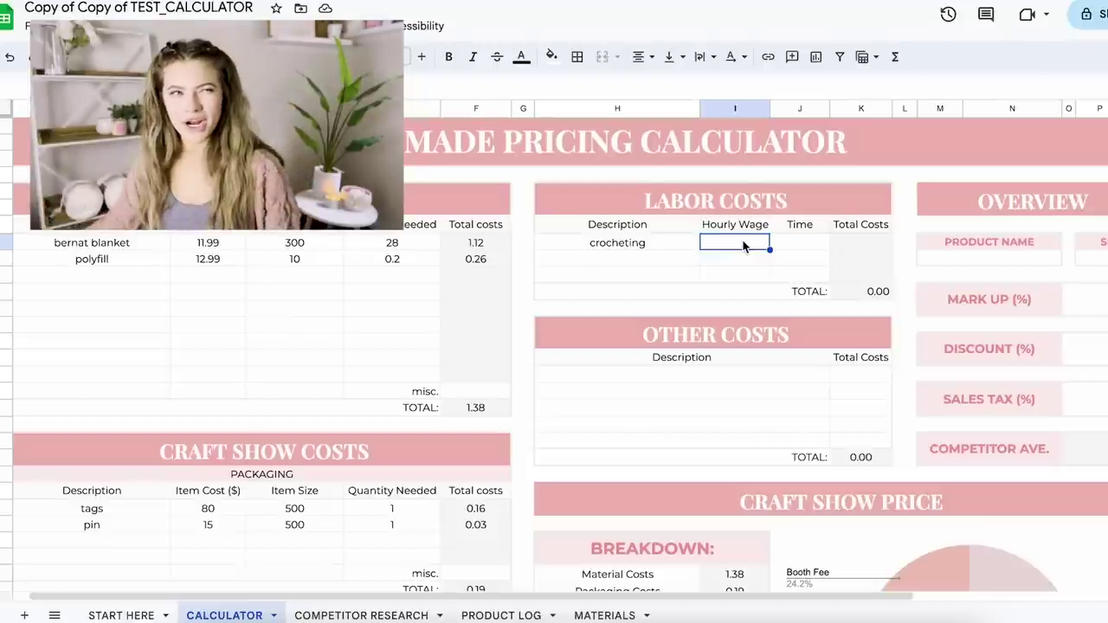
{"action": "double_click", "coordinate": [741, 245]}
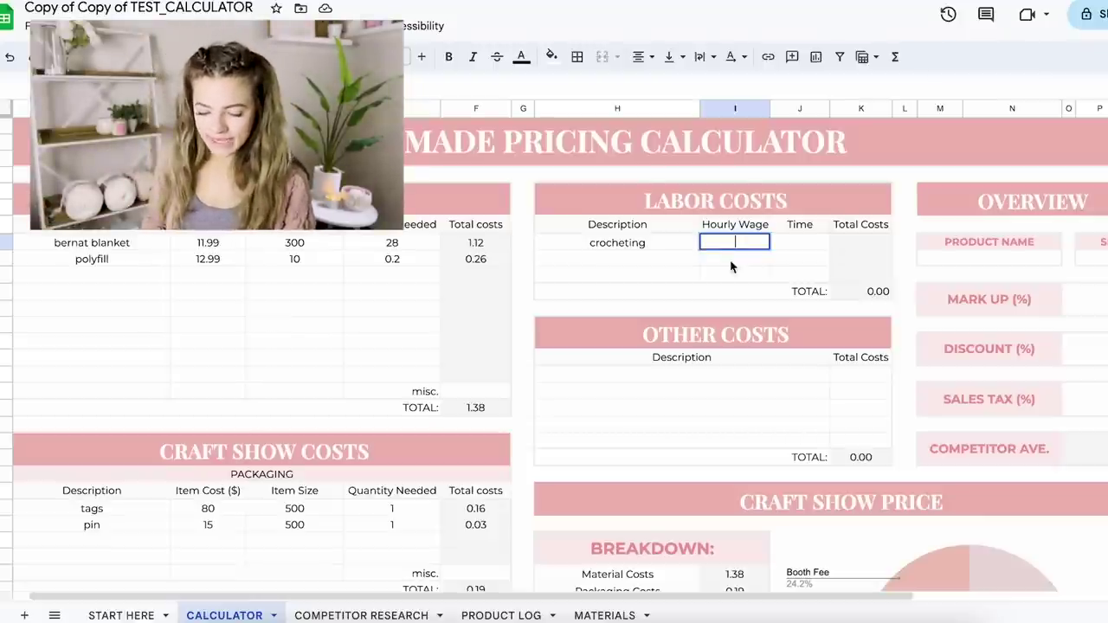
{"action": "left_click", "coordinate": [811, 247]}
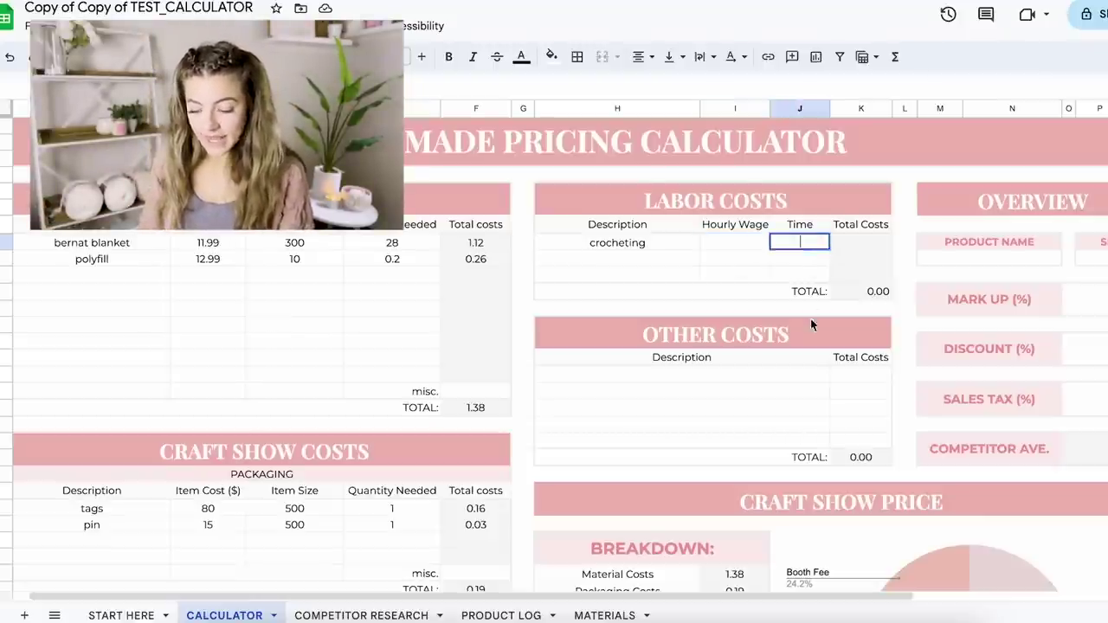
{"action": "type", "text": "25"}
{"action": "left_click", "coordinate": [800, 246]}
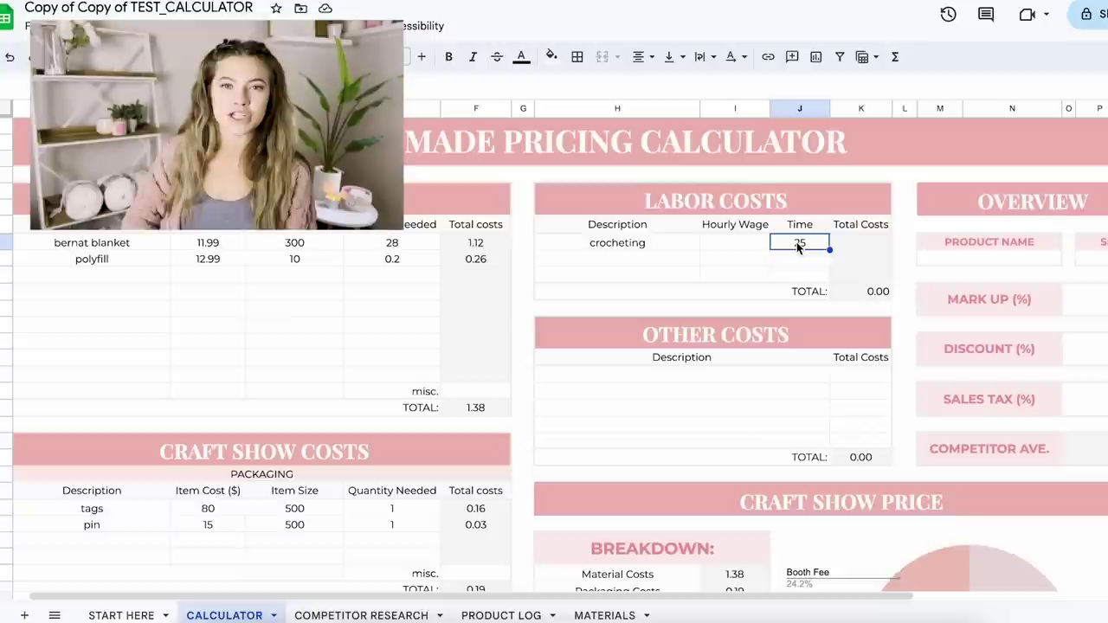
{"action": "double_click", "coordinate": [797, 245]}
{"action": "double_click", "coordinate": [797, 244]}
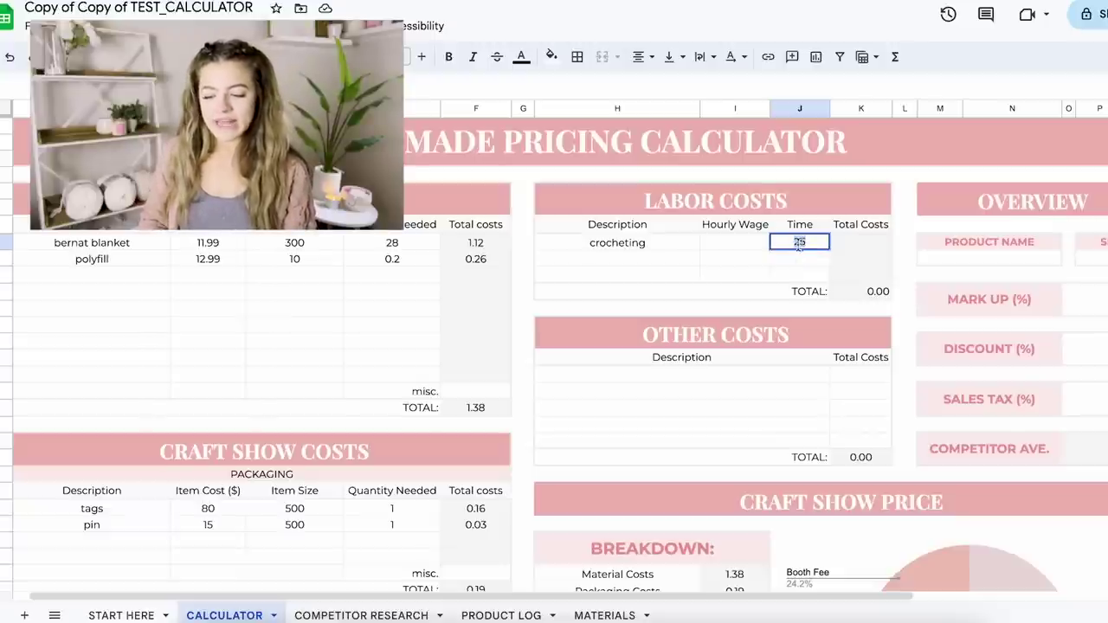
{"action": "left_click", "coordinate": [720, 244]}
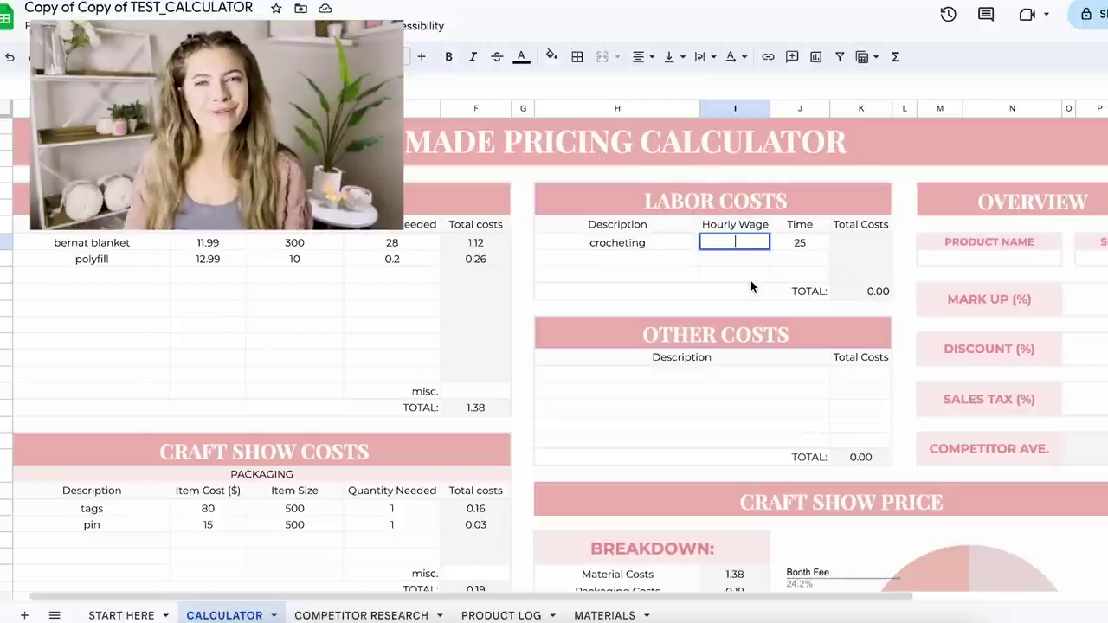
{"action": "type", "text": "15"}
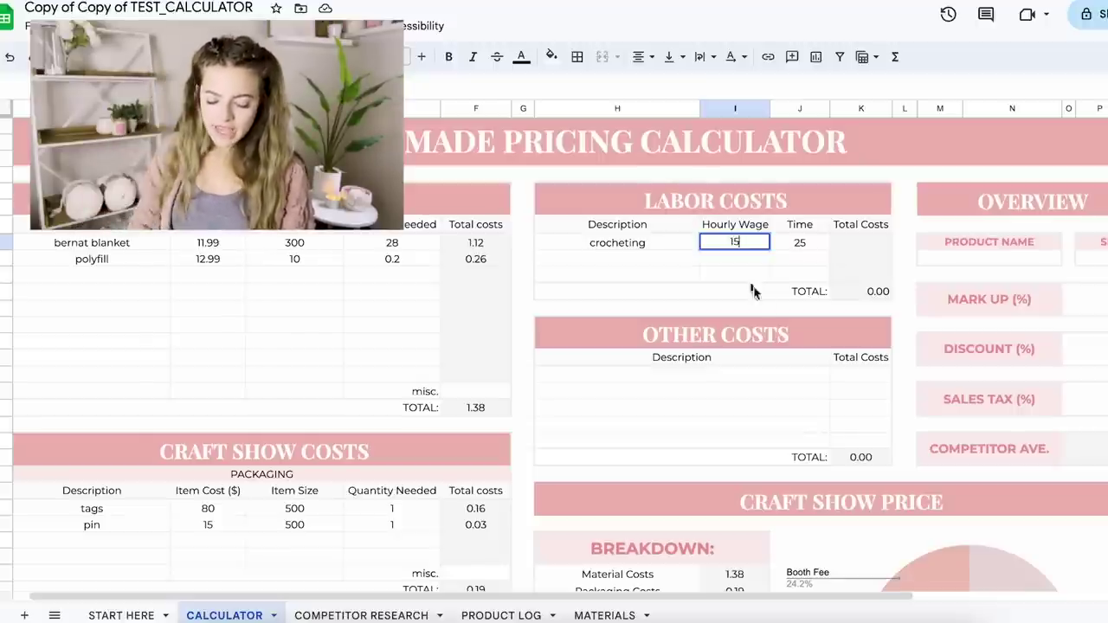
{"action": "left_click", "coordinate": [819, 372]}
- Inspect the crocheting row's total cost and the labor costs, selling price and total profit in both price breakdowns
{"action": "left_click", "coordinate": [859, 249]}
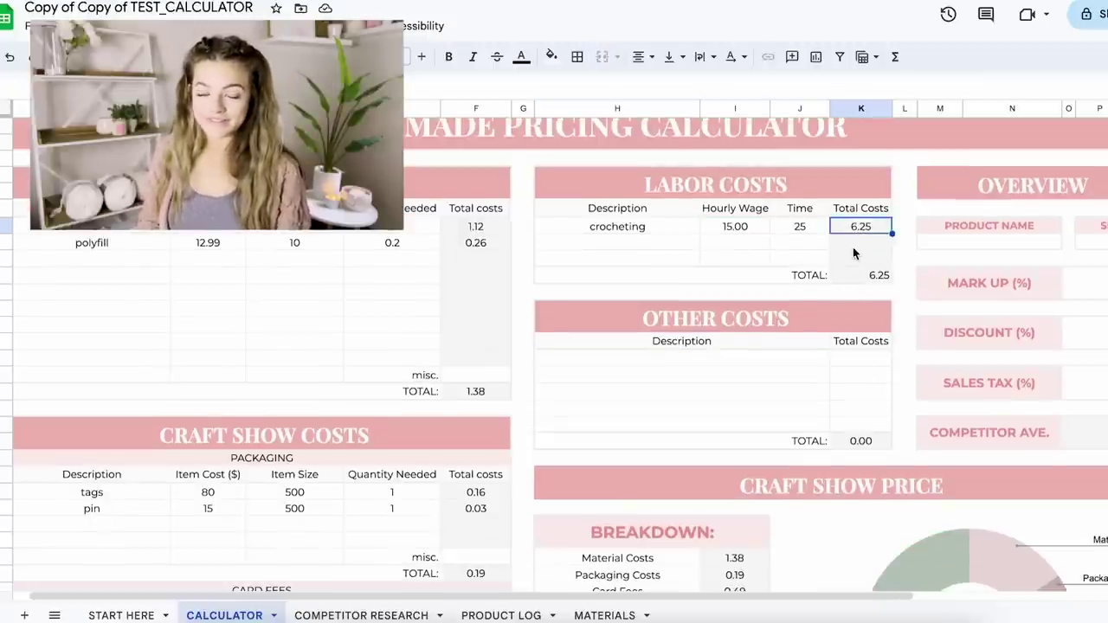
{"action": "scroll", "coordinate": [854, 243], "scroll_direction": "down", "scroll_amount": 5}
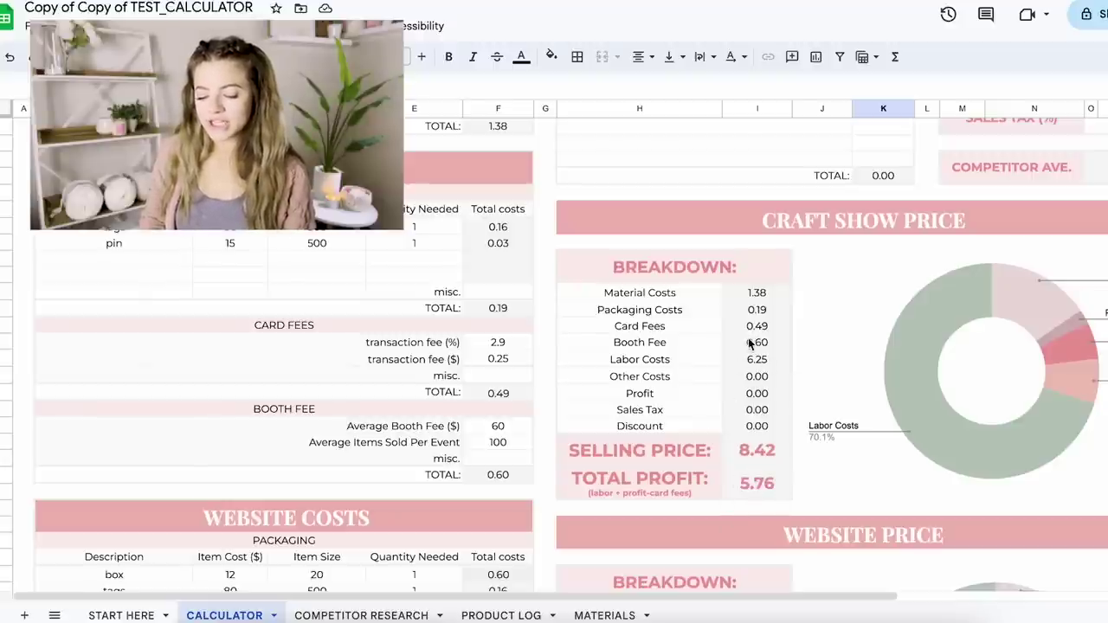
{"action": "scroll", "coordinate": [750, 344], "scroll_direction": "up", "scroll_amount": 4}
{"action": "scroll", "coordinate": [750, 345], "scroll_direction": "down", "scroll_amount": 3}
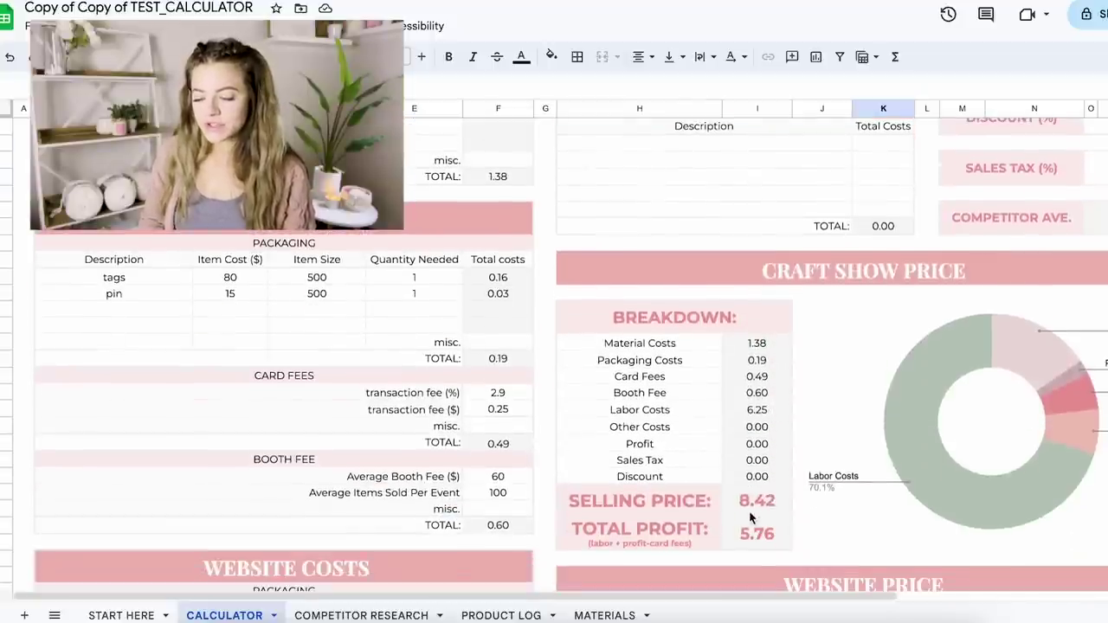
{"action": "scroll", "coordinate": [740, 538], "scroll_direction": "down", "scroll_amount": 8}
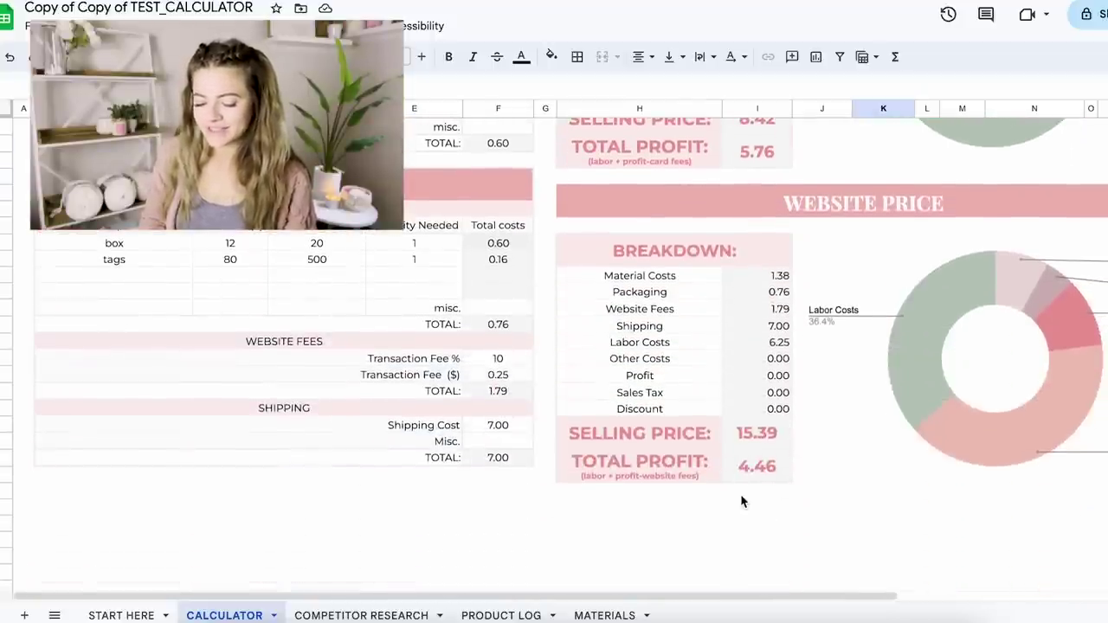
{"action": "scroll", "coordinate": [742, 502], "scroll_direction": "up", "scroll_amount": 10}
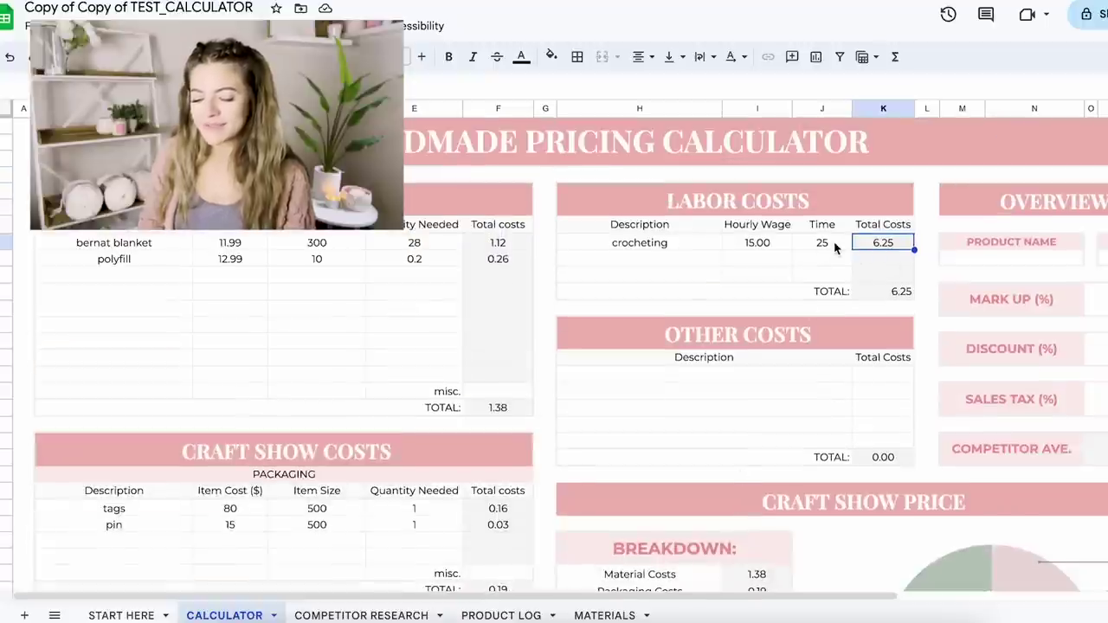
- Change the first Labor Costs row's description to custom order and its hourly wage to 20
{"action": "scroll", "coordinate": [856, 268], "scroll_direction": "down", "scroll_amount": 1}
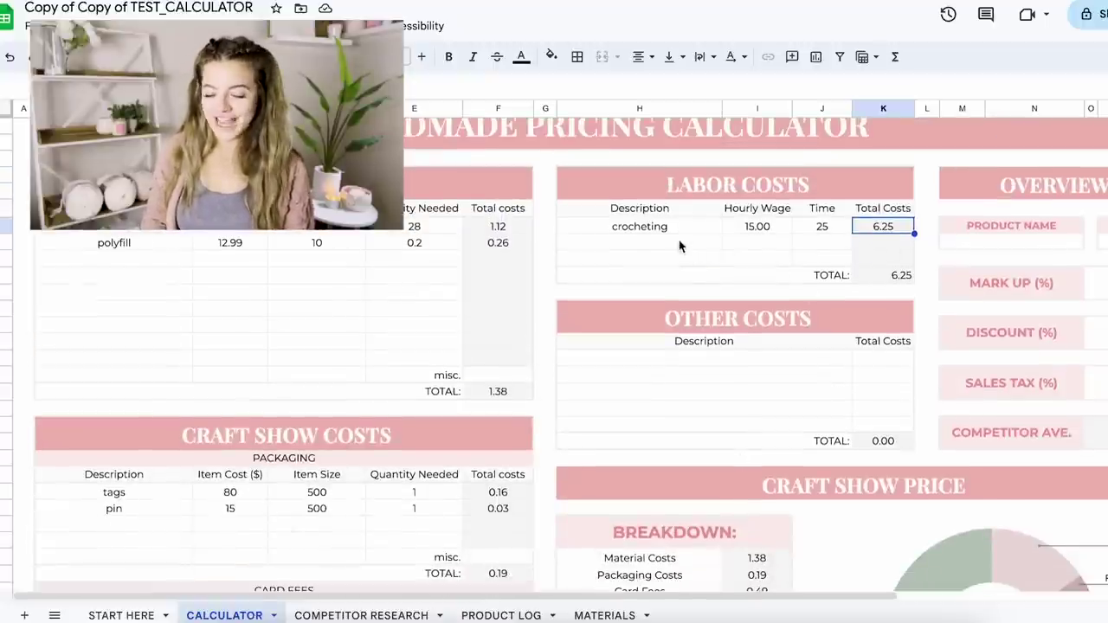
{"action": "left_click", "coordinate": [653, 224]}
{"action": "double_click", "coordinate": [653, 223]}
{"action": "key", "text": "ctrl+a"}
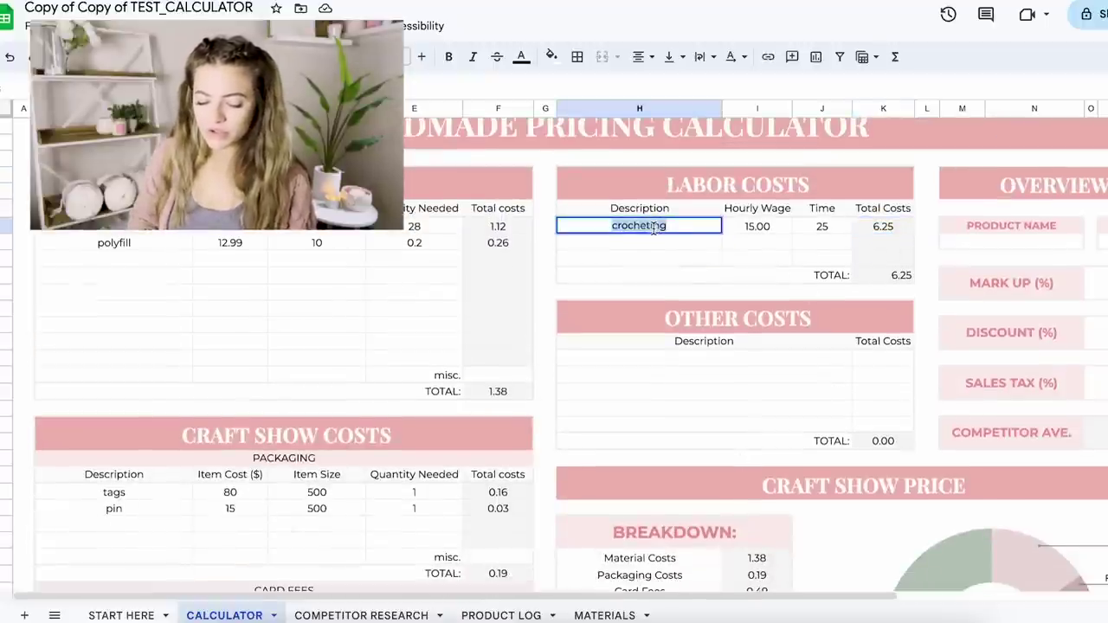
{"action": "type", "text": "custom order"}
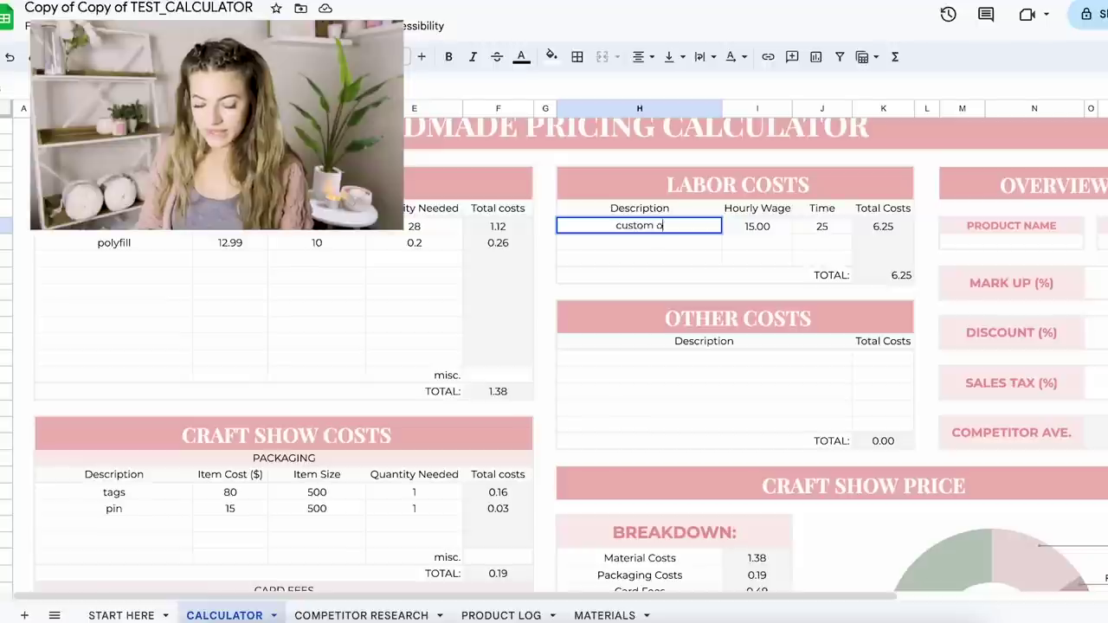
{"action": "double_click", "coordinate": [771, 226]}
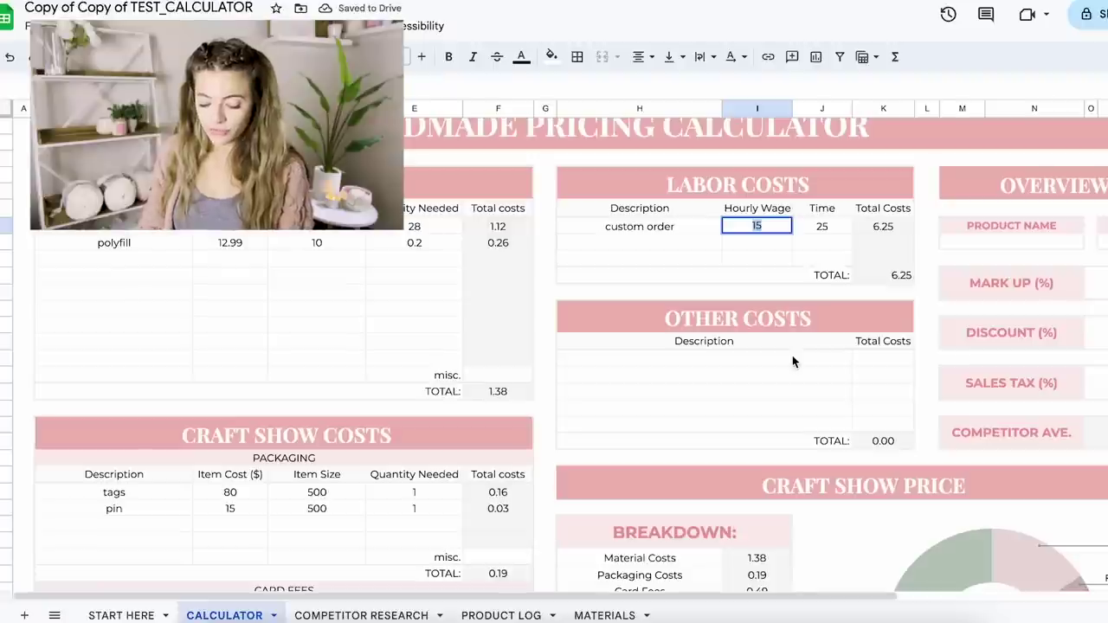
{"action": "type", "text": "20"}
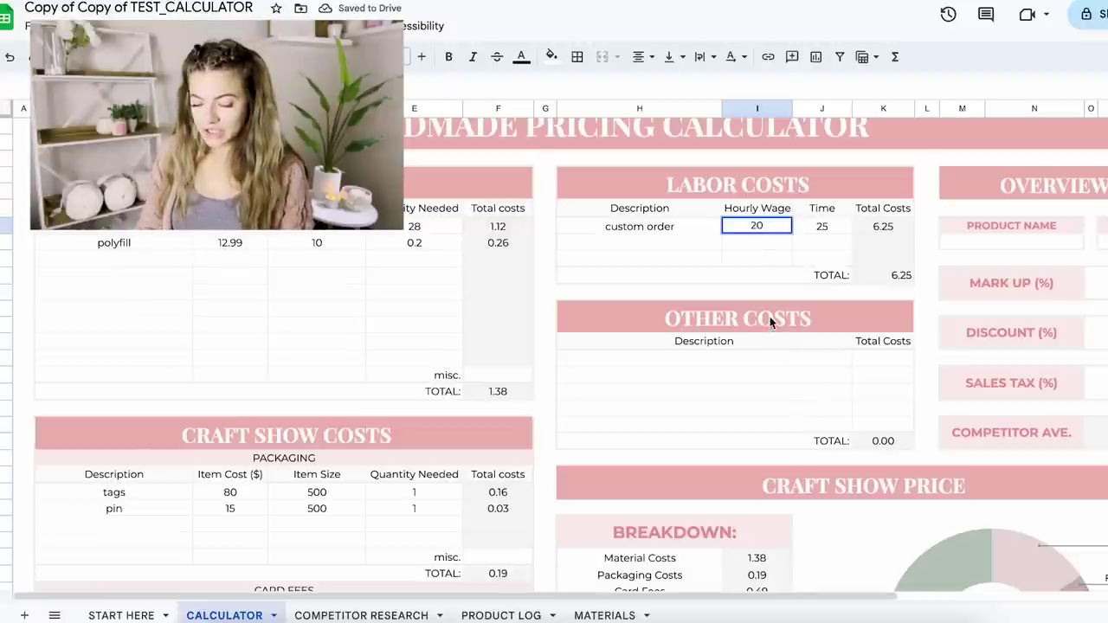
{"action": "key", "text": "Return"}
- Set the time in the custom order row of Labor Costs to 35
{"action": "double_click", "coordinate": [820, 227]}
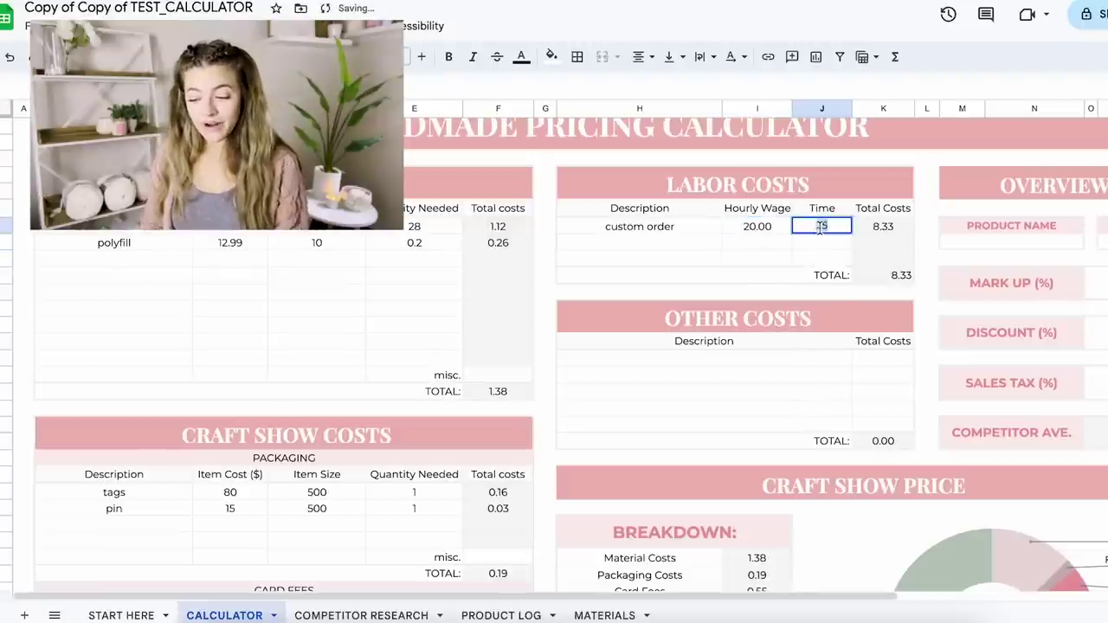
{"action": "type", "text": "35"}
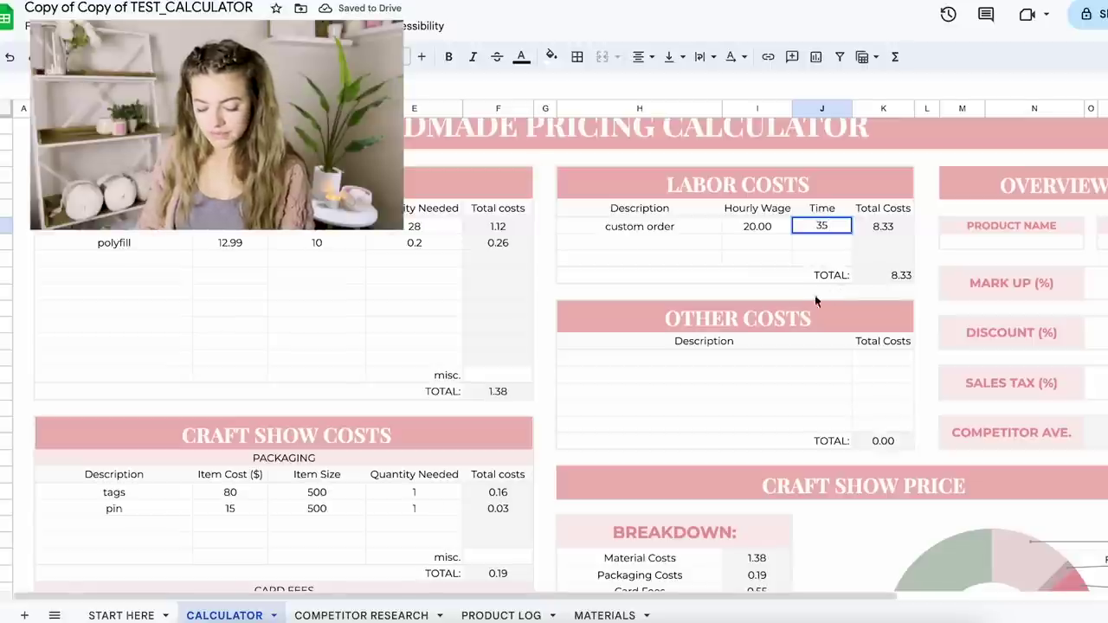
{"action": "left_click", "coordinate": [785, 297]}
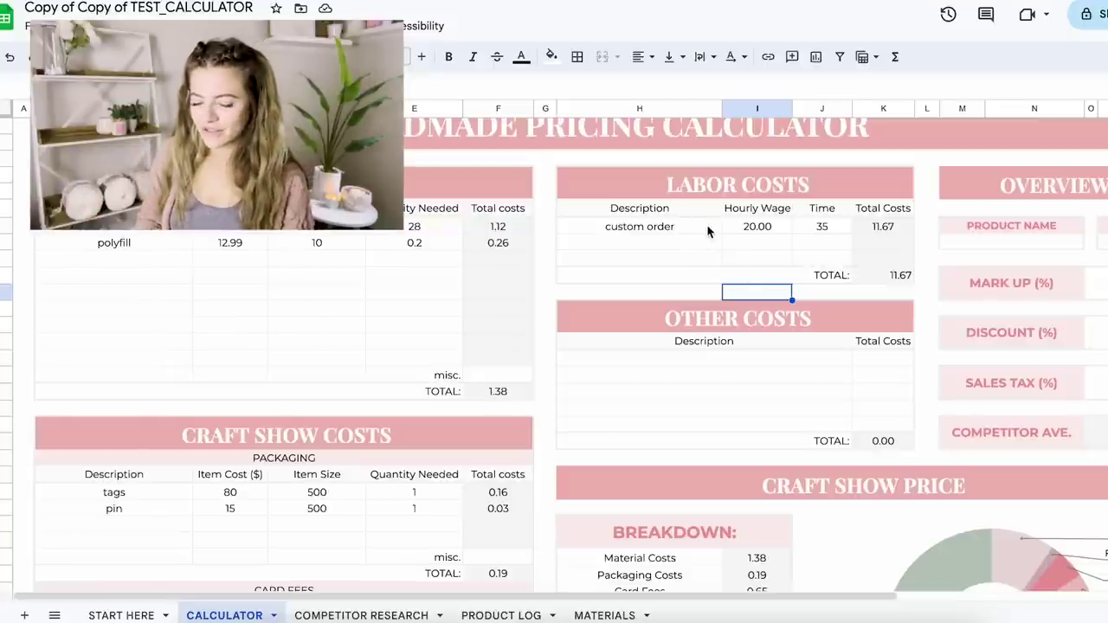
- Undo the time, hourly wage and description changes in the first Labor Costs row
{"action": "key", "text": "ctrl+z"}
{"action": "key", "text": "ctrl+z"}
{"action": "key", "text": "ctrl+z"}
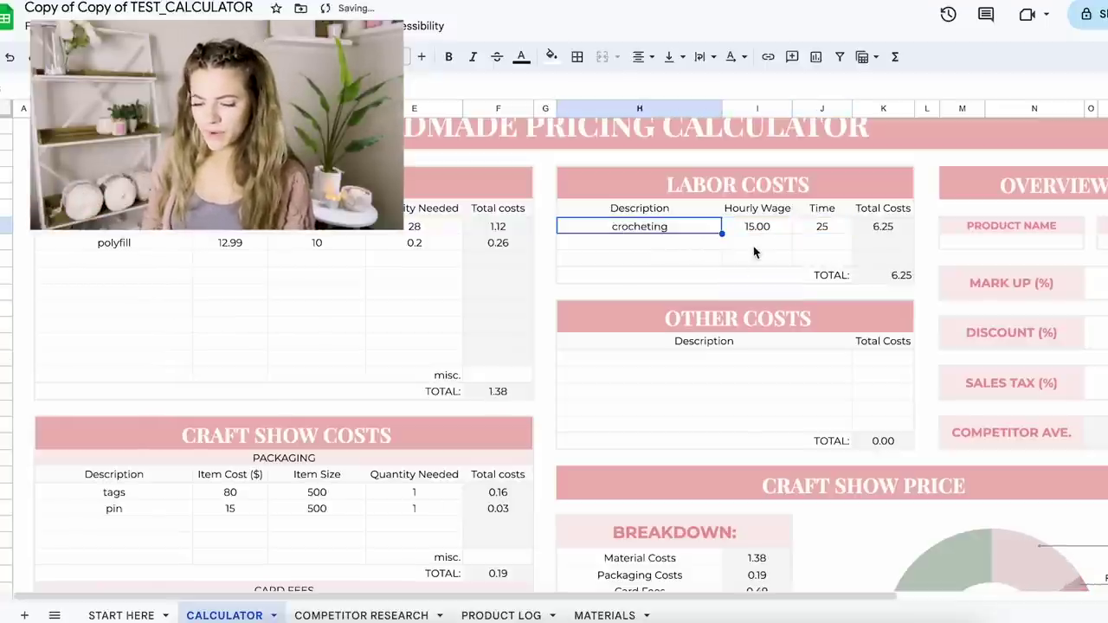
{"action": "left_click", "coordinate": [753, 245]}
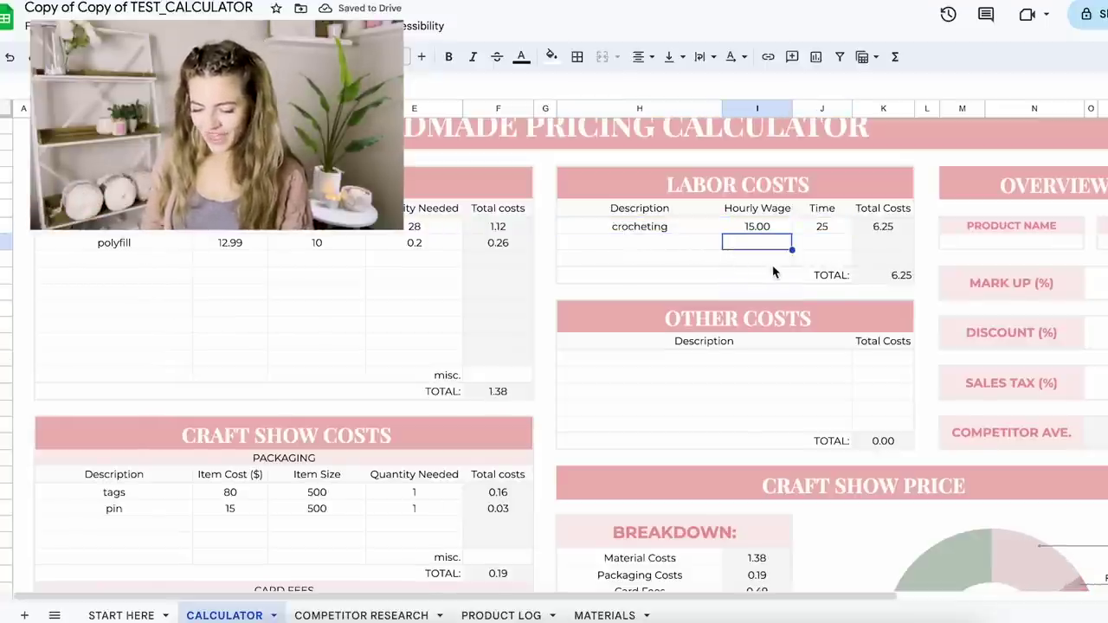
- Examine the calculated cost cells in the labor, material and craft show sections, and the formula behind the Other Costs total
{"action": "scroll", "coordinate": [774, 272], "scroll_direction": "down", "scroll_amount": 1}
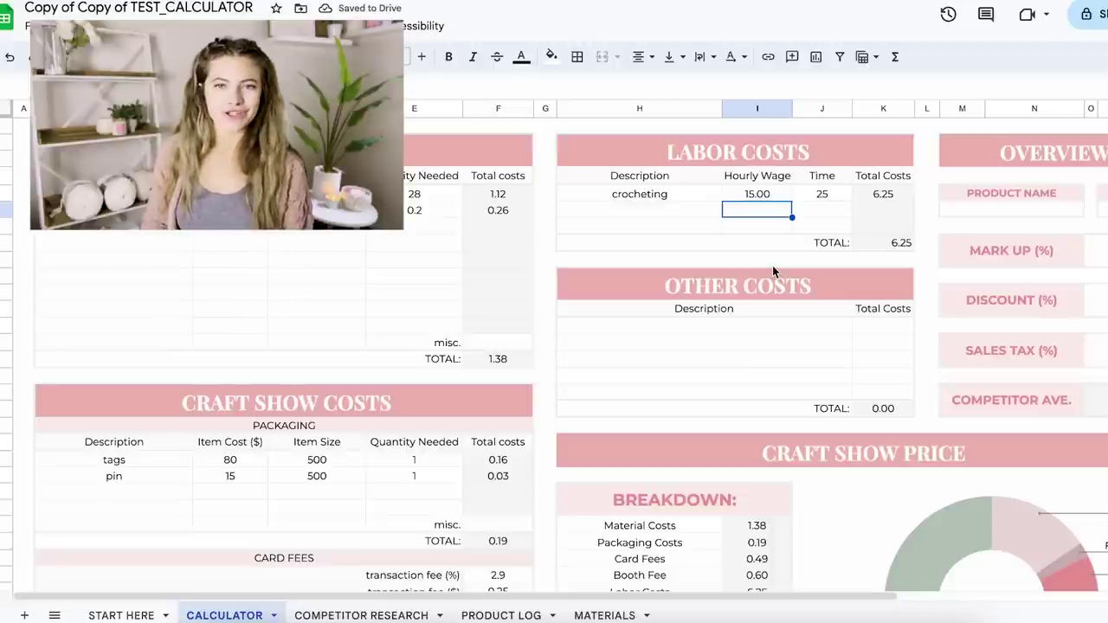
{"action": "left_click", "coordinate": [893, 242]}
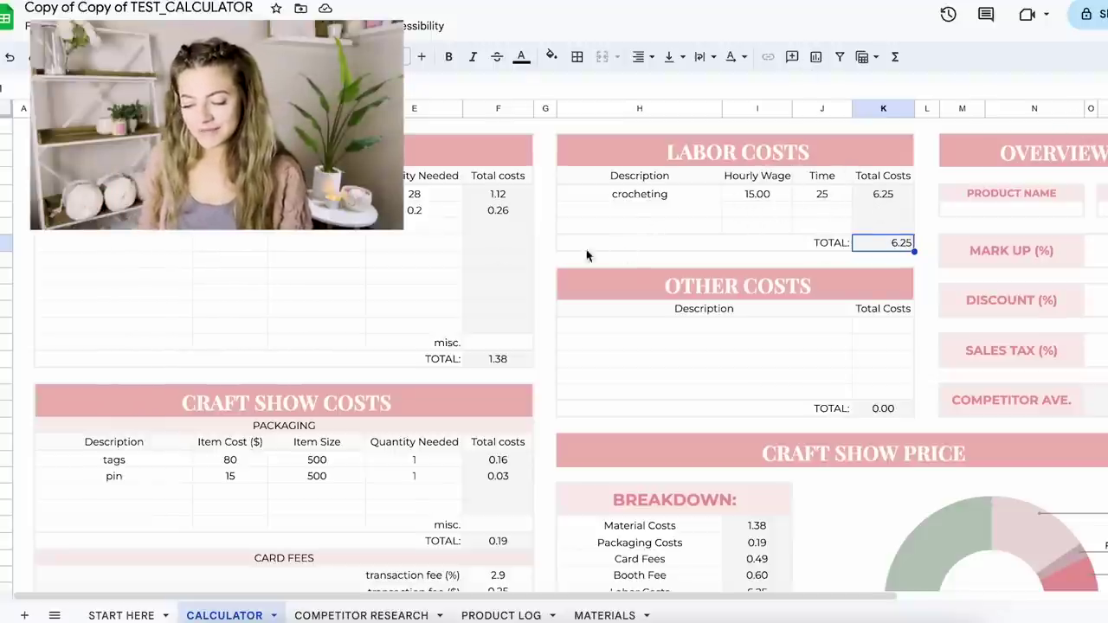
{"action": "left_click", "coordinate": [499, 246]}
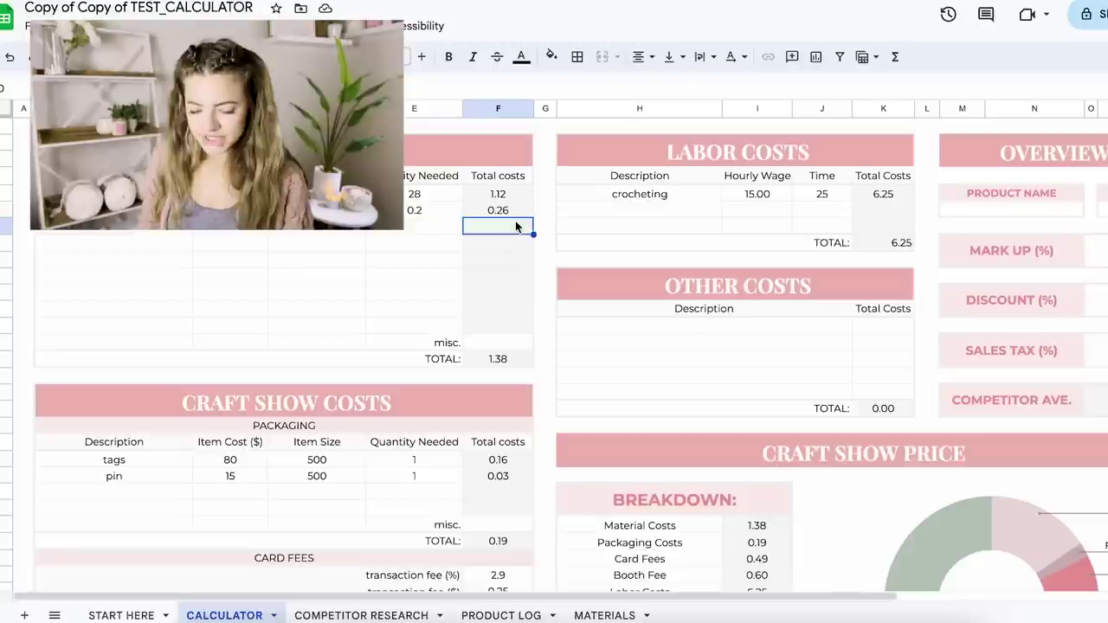
{"action": "left_click", "coordinate": [507, 310]}
{"action": "left_click", "coordinate": [520, 364]}
{"action": "left_click", "coordinate": [527, 461]}
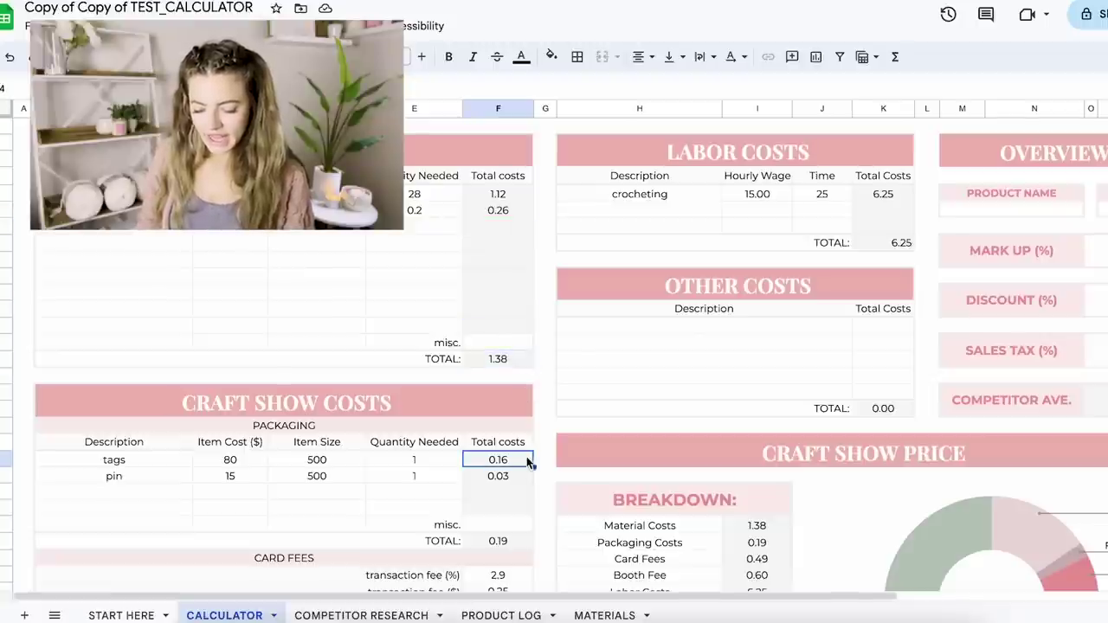
{"action": "left_click", "coordinate": [522, 511], "text": "shift"}
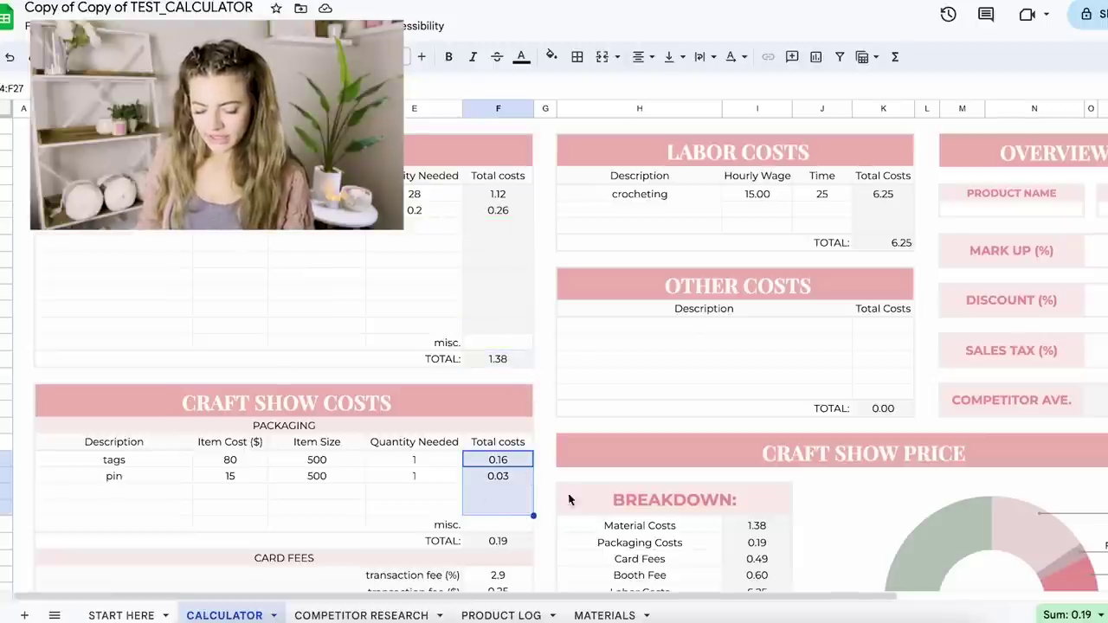
{"action": "left_click", "coordinate": [905, 408]}
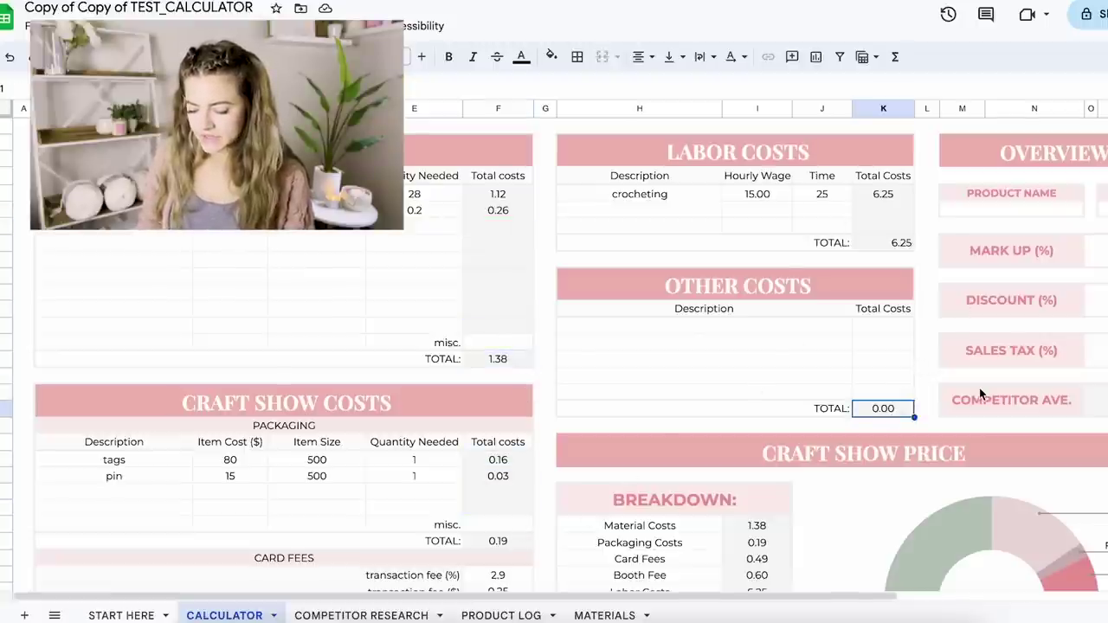
{"action": "double_click", "coordinate": [903, 410]}
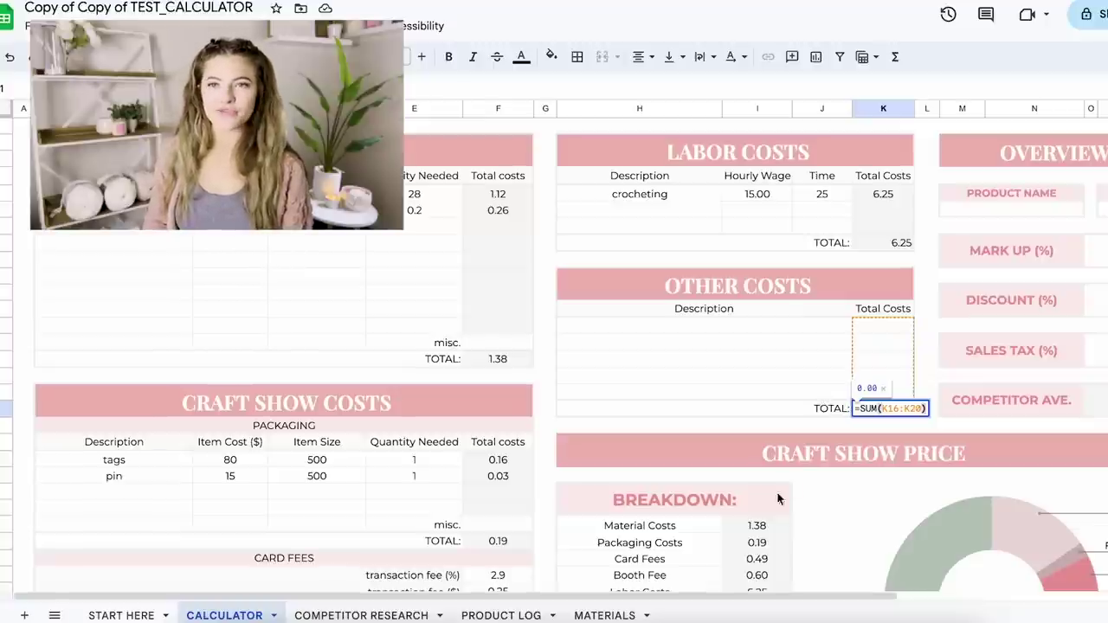
{"action": "left_click", "coordinate": [779, 373]}
{"action": "double_click", "coordinate": [884, 410]}
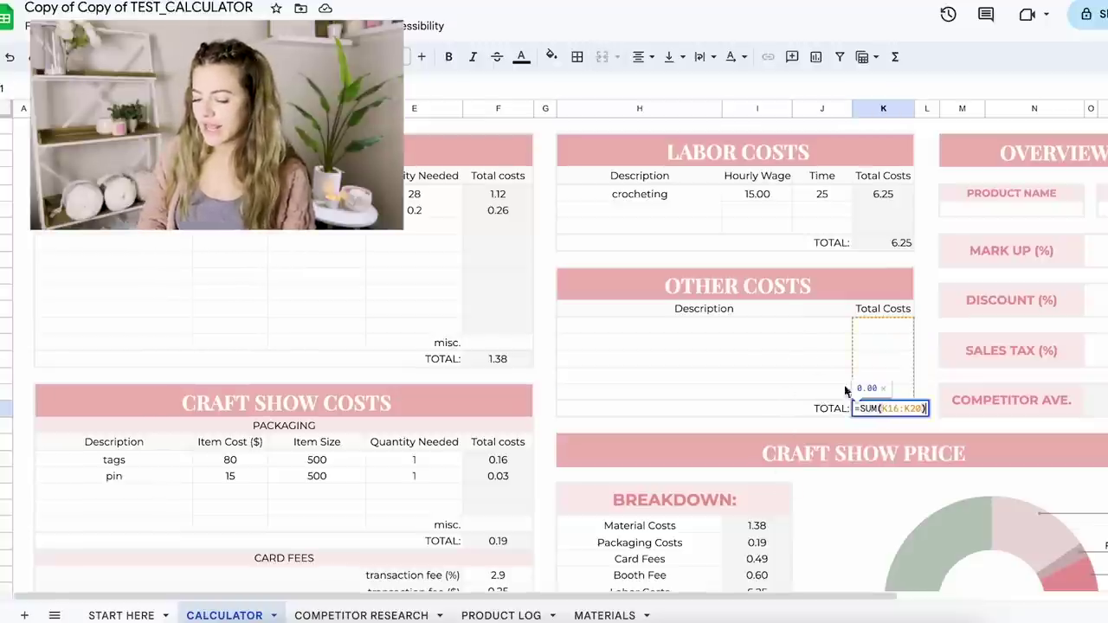
{"action": "left_click", "coordinate": [802, 344]}
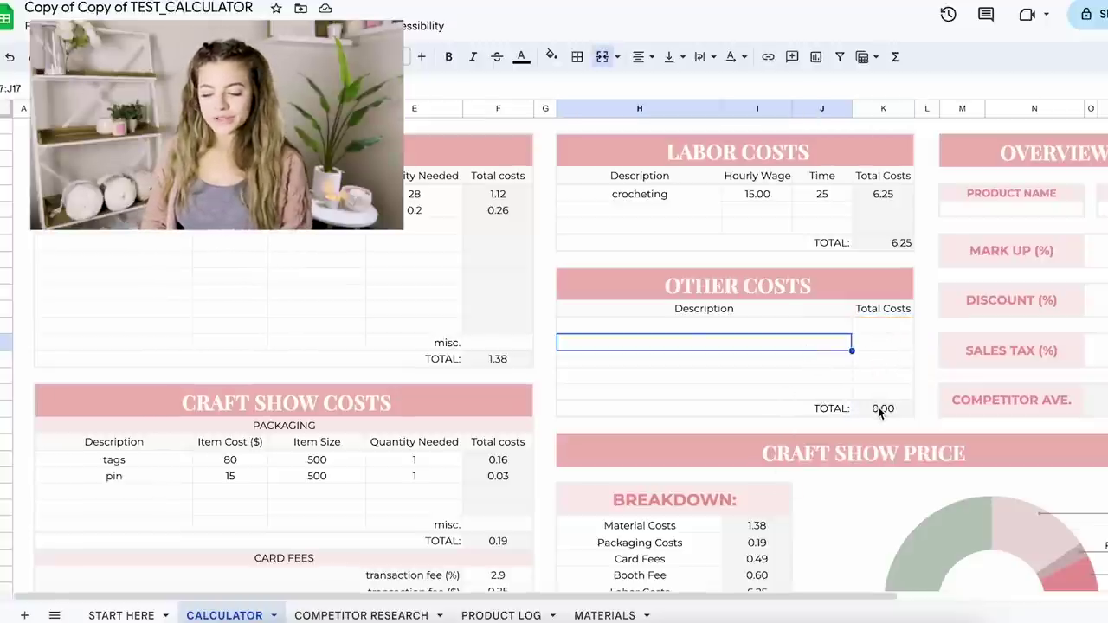
- Compare the fillable misc. cells under Material Costs and Packaging with the calculated total cost cells
{"action": "left_click", "coordinate": [492, 195]}
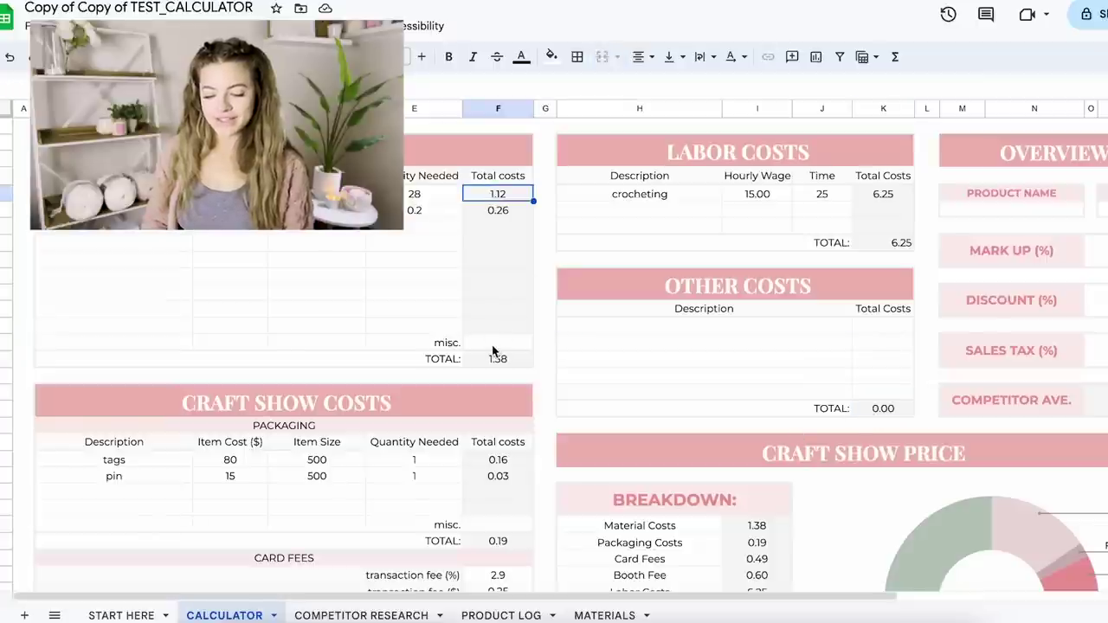
{"action": "left_click", "coordinate": [495, 342]}
{"action": "scroll", "coordinate": [495, 461], "scroll_direction": "down", "scroll_amount": 1}
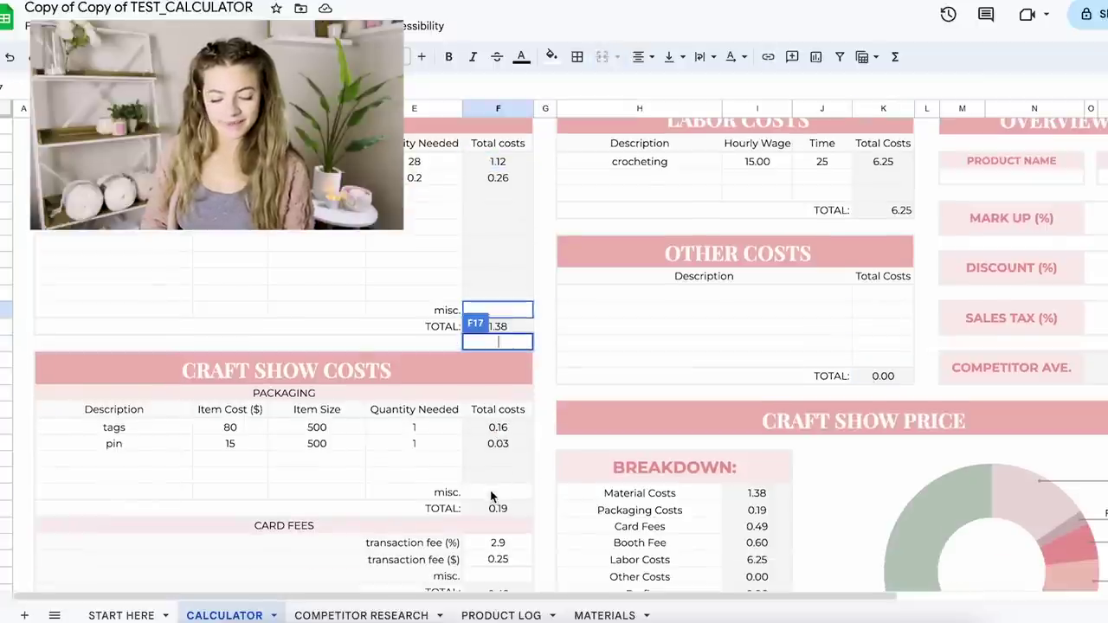
{"action": "double_click", "coordinate": [491, 491]}
{"action": "scroll", "coordinate": [891, 217], "scroll_direction": "up", "scroll_amount": 3}
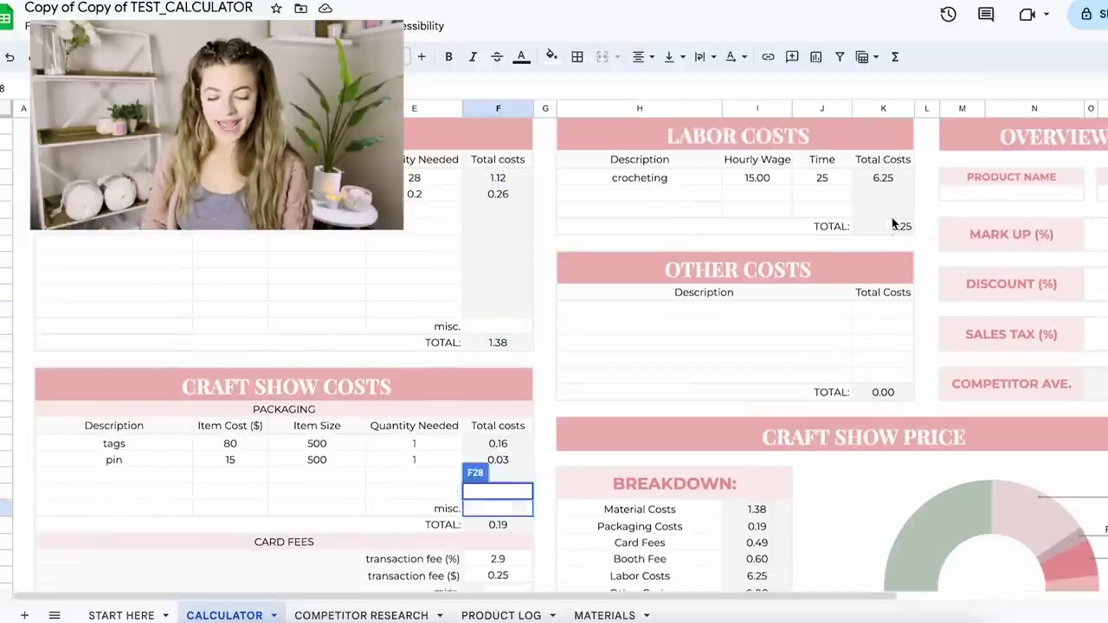
{"action": "left_click", "coordinate": [812, 394]}
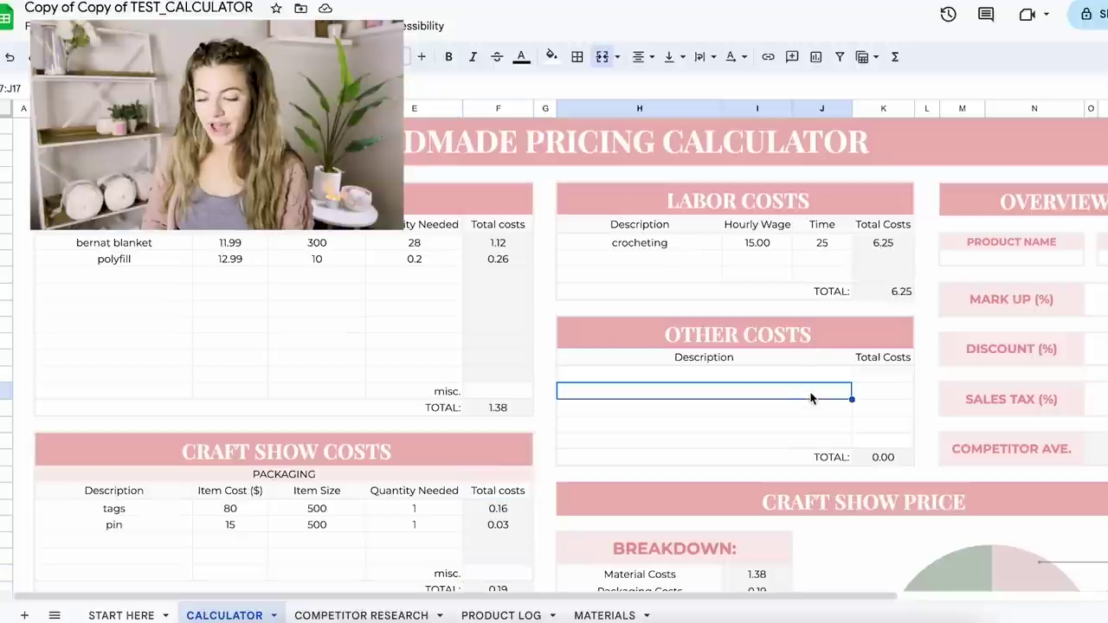
{"action": "left_click", "coordinate": [881, 457]}
{"action": "left_click", "coordinate": [519, 291]}
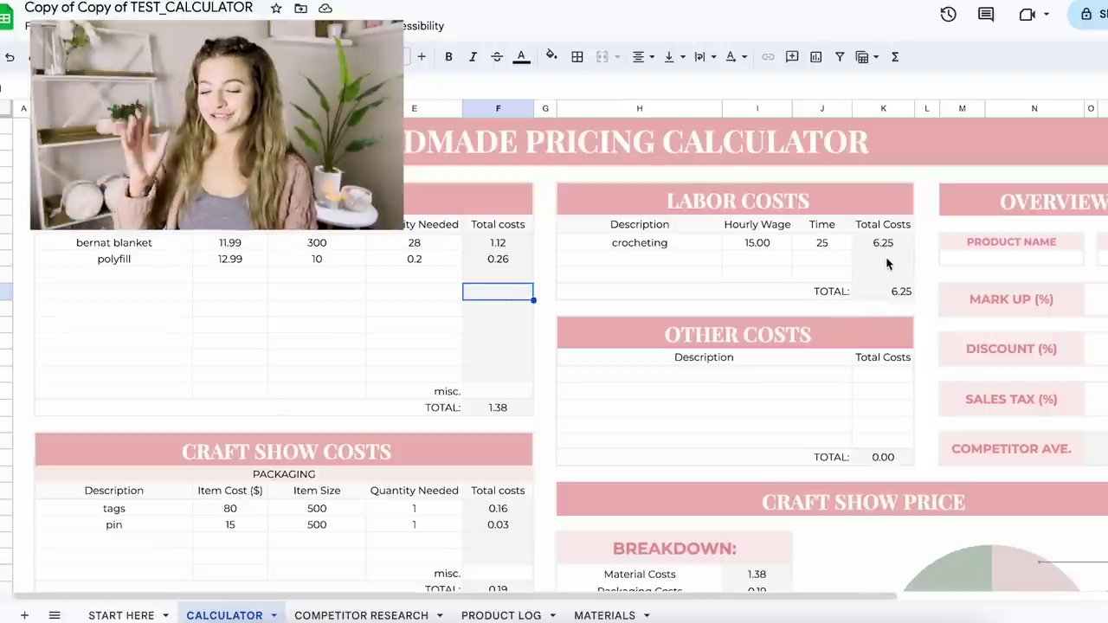
- Fill the first Other Costs row with the description gas and a total cost of .03
{"action": "left_click", "coordinate": [730, 378]}
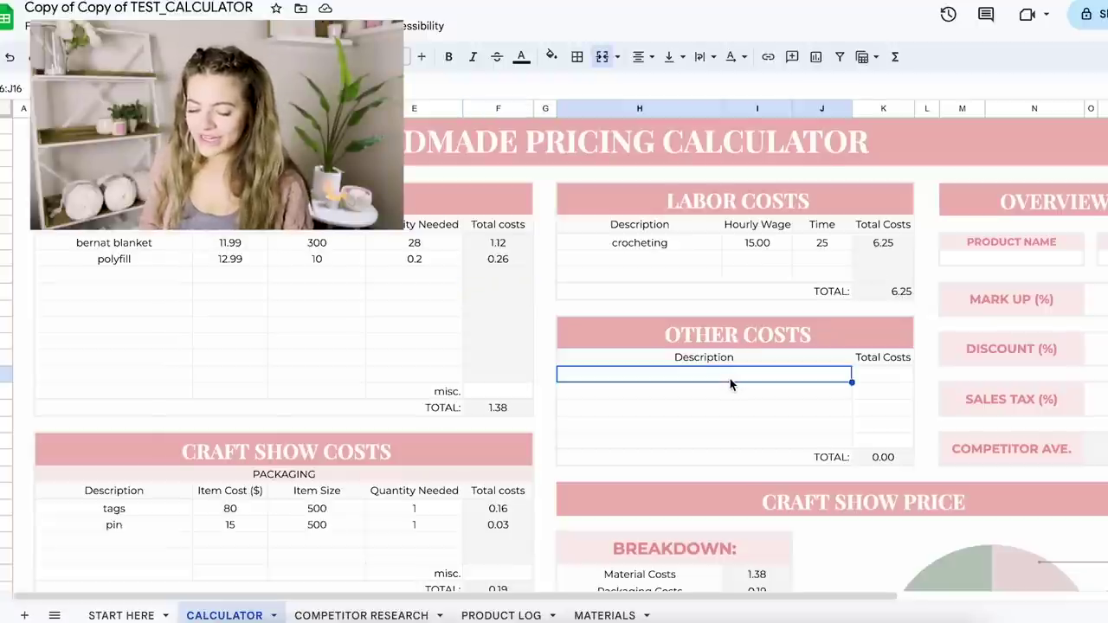
{"action": "double_click", "coordinate": [730, 378]}
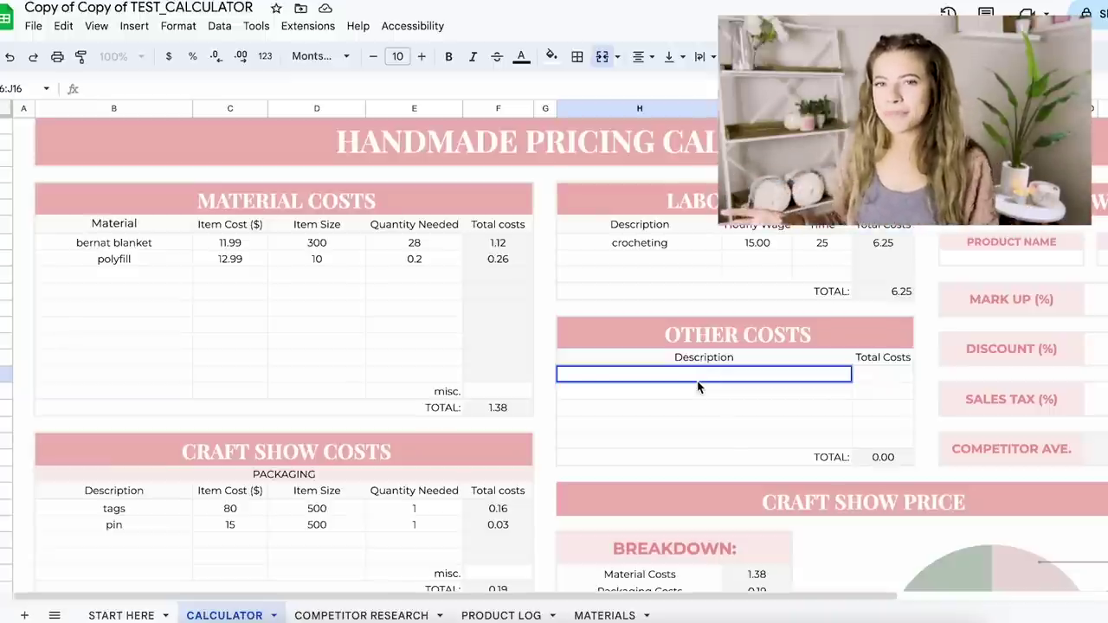
{"action": "left_click", "coordinate": [1095, 299]}
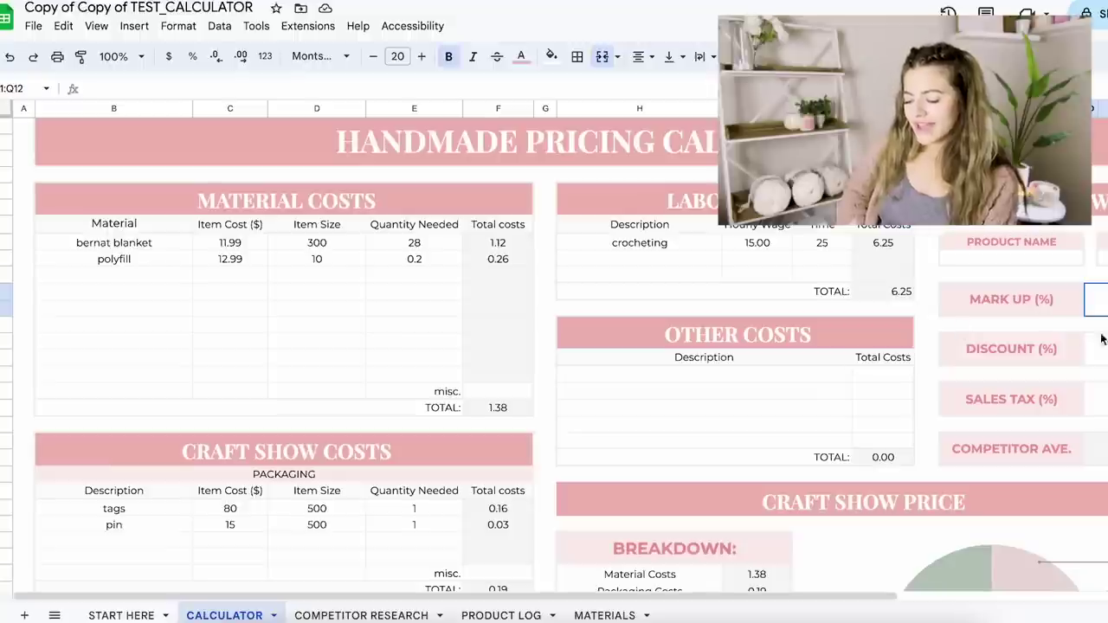
{"action": "left_click", "coordinate": [706, 373]}
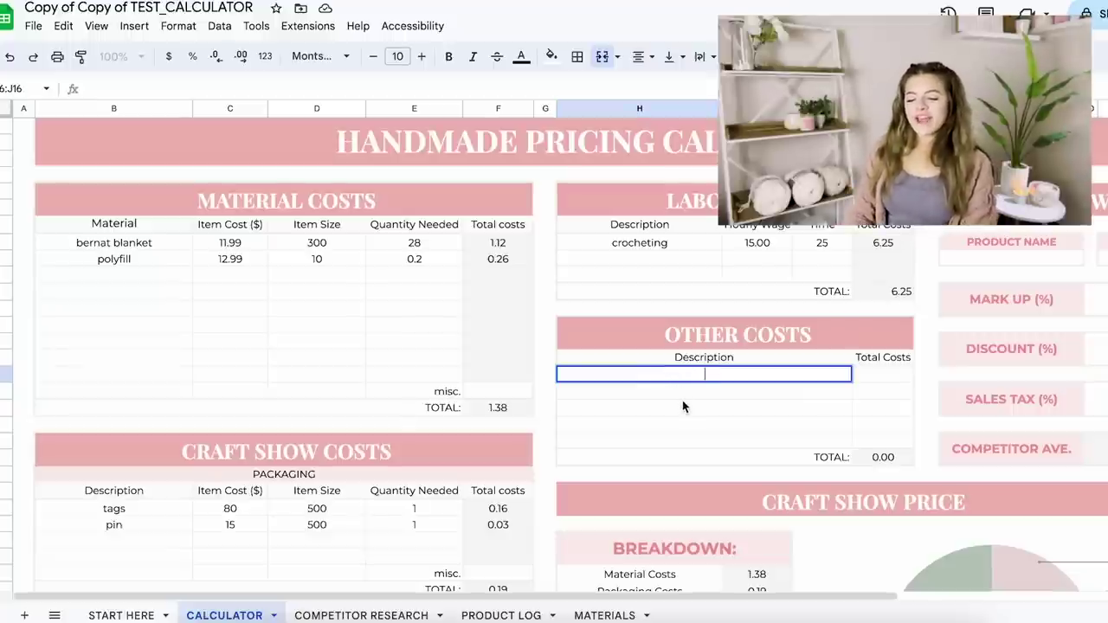
{"action": "type", "text": "gas"}
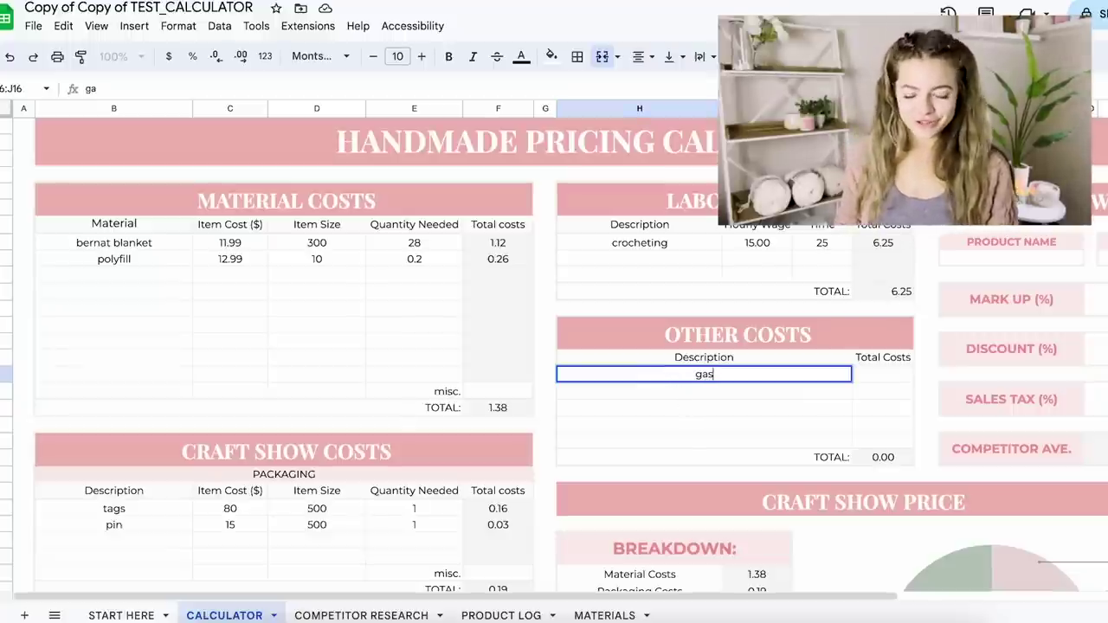
{"action": "double_click", "coordinate": [897, 374]}
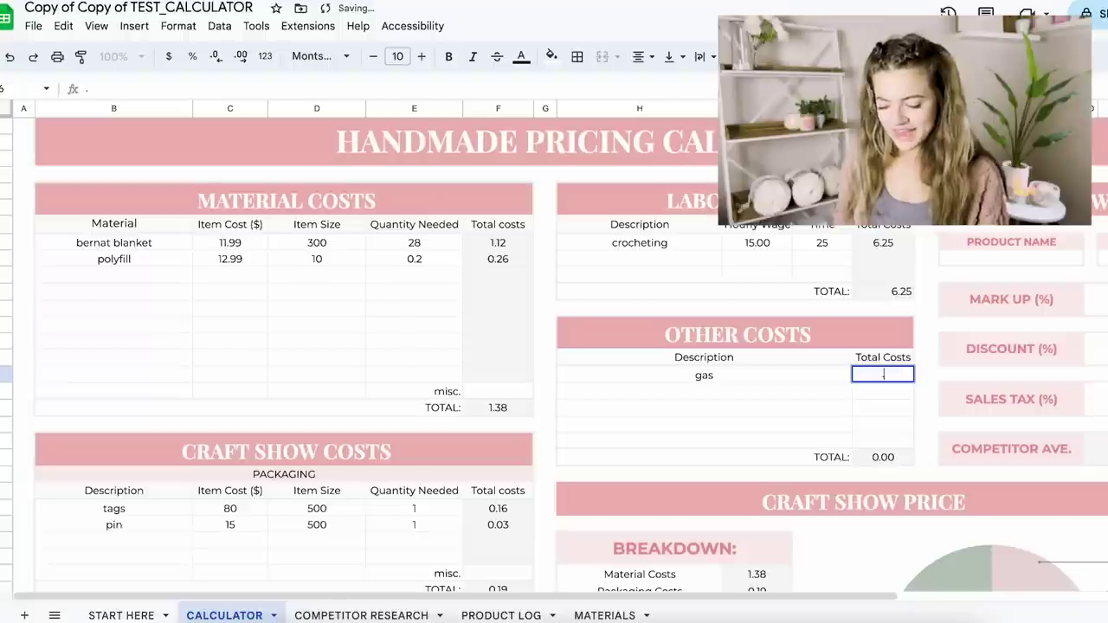
{"action": "type", "text": ".03"}
{"action": "left_click", "coordinate": [922, 392]}
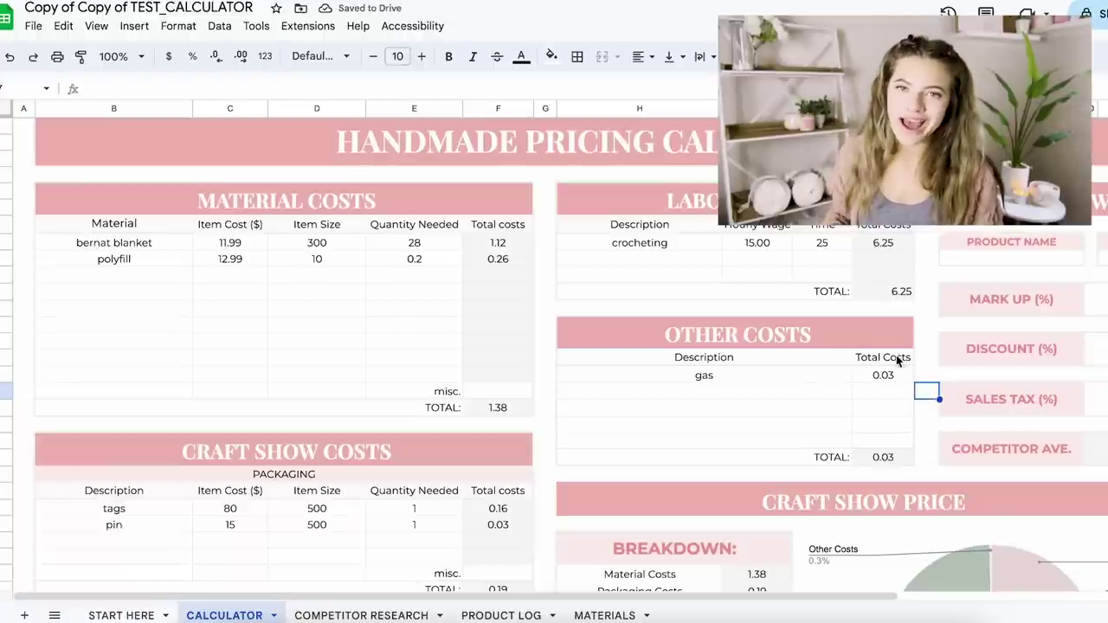
- Change the gas row's total cost in Other Costs to .10
{"action": "left_click", "coordinate": [883, 375]}
{"action": "double_click", "coordinate": [882, 376]}
{"action": "key", "text": "BackSpace"}
{"action": "type", "text": ".10"}
{"action": "left_click", "coordinate": [924, 407]}
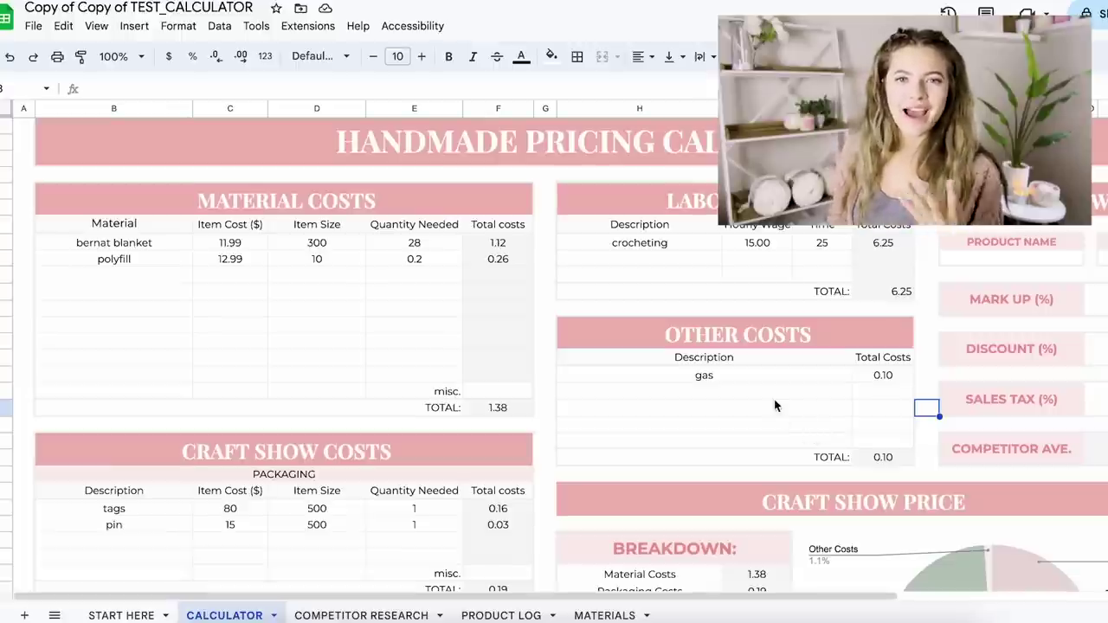
- Review the gas entry and the empty Other Costs rows, and check Other Costs in the Craft Show Price breakdown
{"action": "left_click", "coordinate": [805, 381]}
{"action": "scroll", "coordinate": [885, 376], "scroll_direction": "down", "scroll_amount": 1}
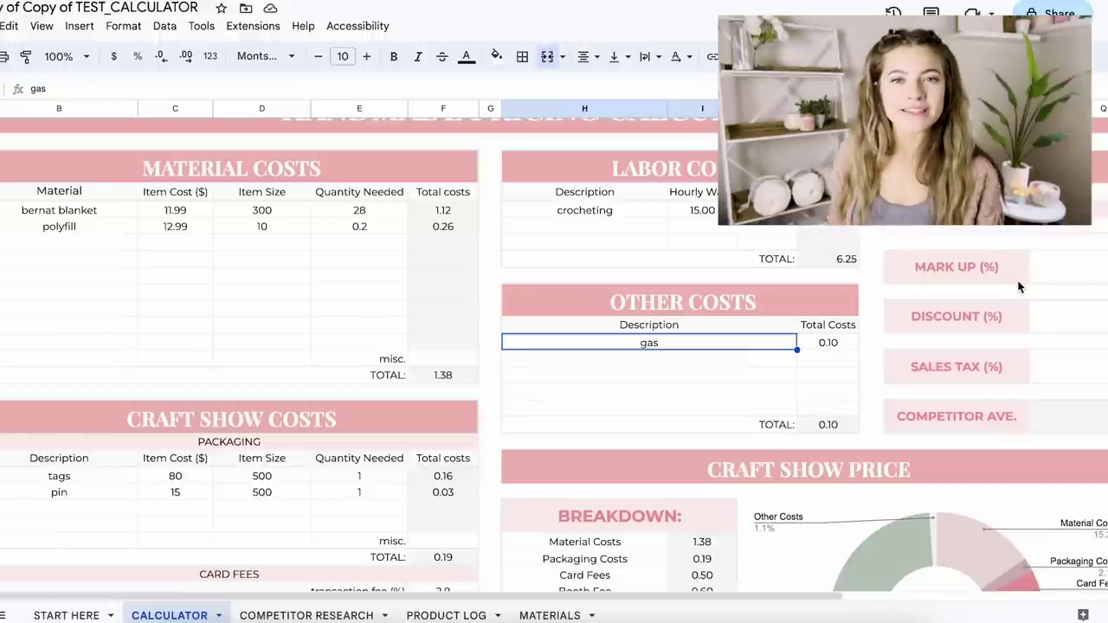
{"action": "double_click", "coordinate": [756, 344]}
{"action": "left_click", "coordinate": [829, 344]}
{"action": "scroll", "coordinate": [828, 387], "scroll_direction": "down", "scroll_amount": 3}
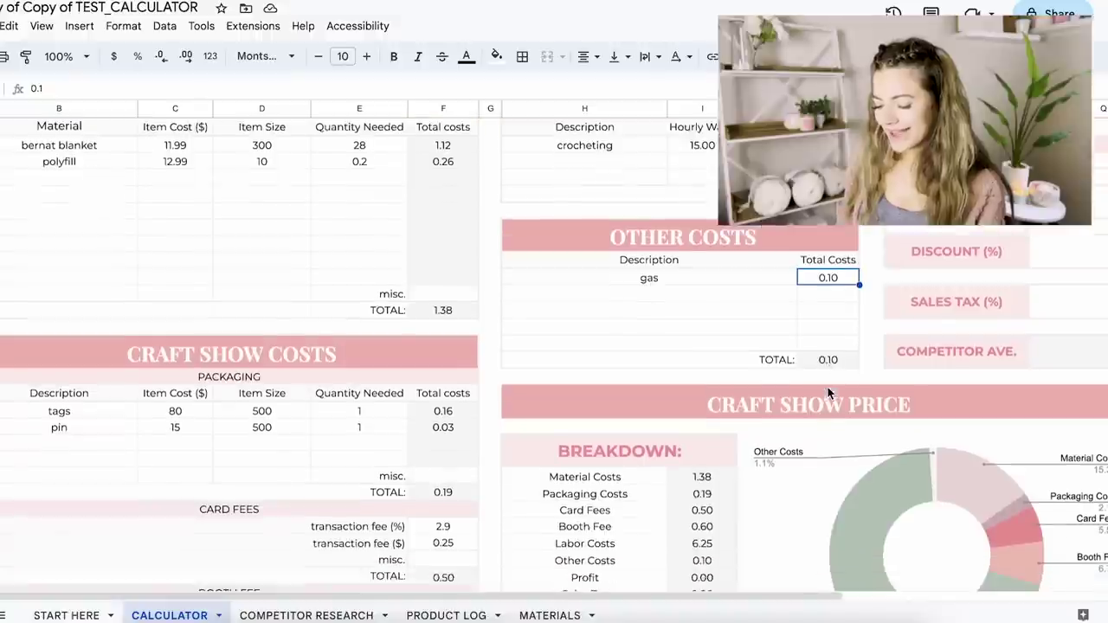
{"action": "scroll", "coordinate": [828, 391], "scroll_direction": "up", "scroll_amount": 2}
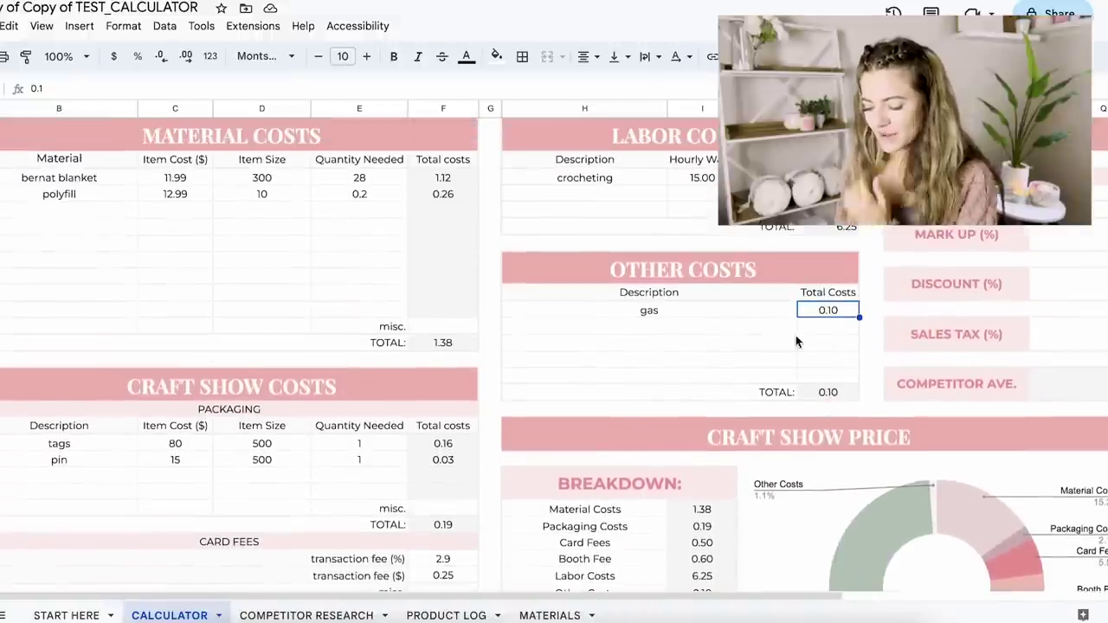
{"action": "left_click", "coordinate": [720, 314]}
{"action": "left_click", "coordinate": [714, 360]}
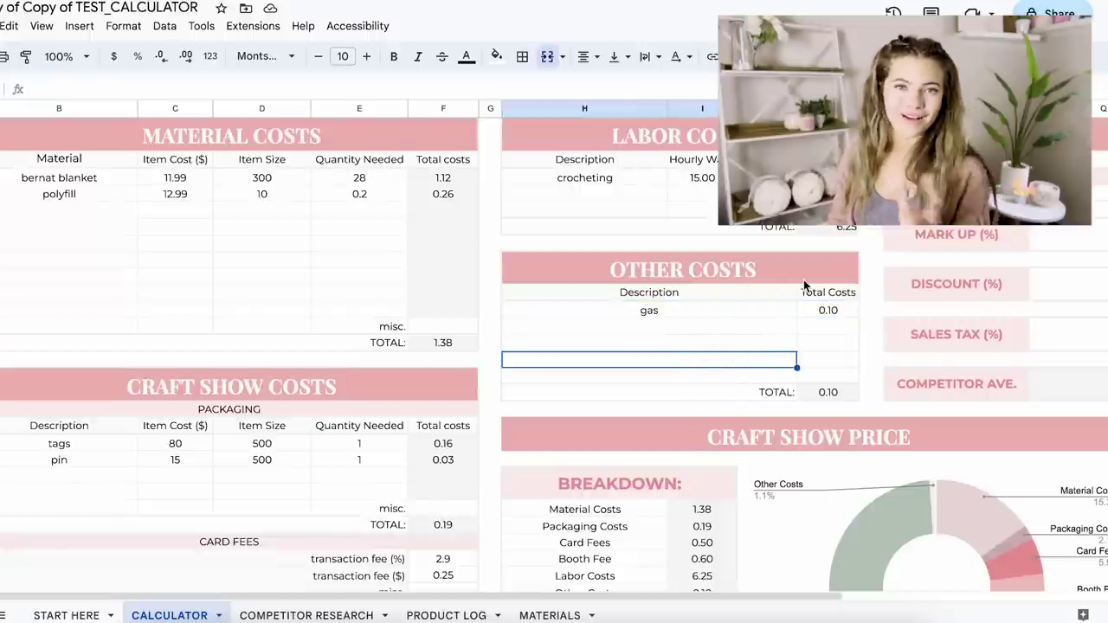
- Enter bee :) as the product name and #116 as the SKU in the Overview section
{"action": "scroll", "coordinate": [804, 280], "scroll_direction": "up", "scroll_amount": 1}
{"action": "left_click", "coordinate": [947, 257]}
{"action": "type", "text": "bee :"}
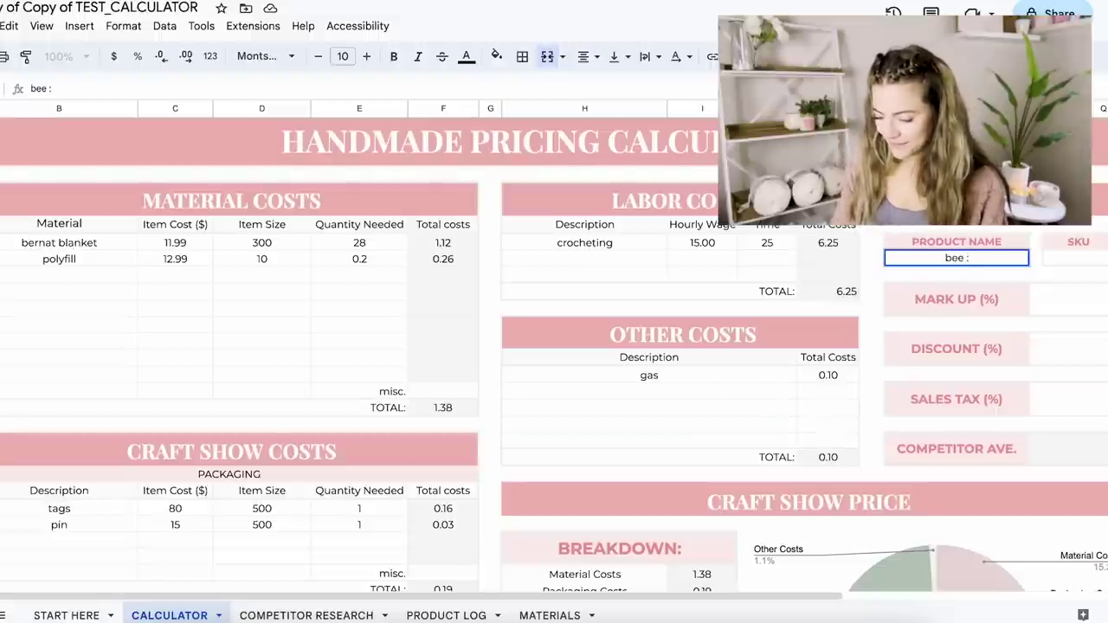
{"action": "type", "text": ")"}
{"action": "left_click", "coordinate": [1082, 258]}
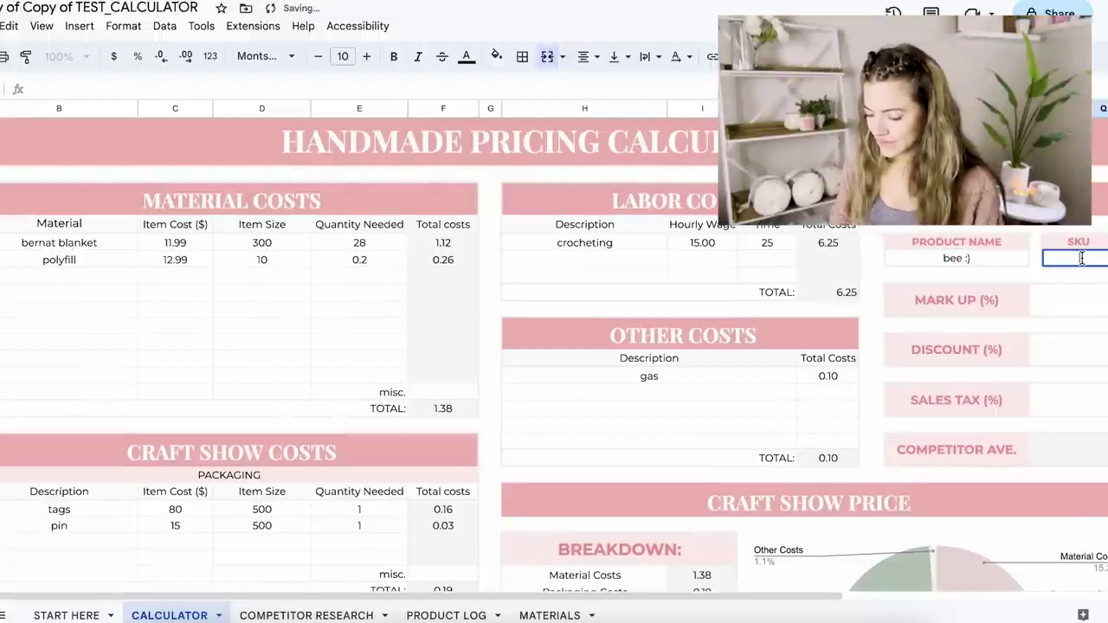
{"action": "type", "text": "#116"}
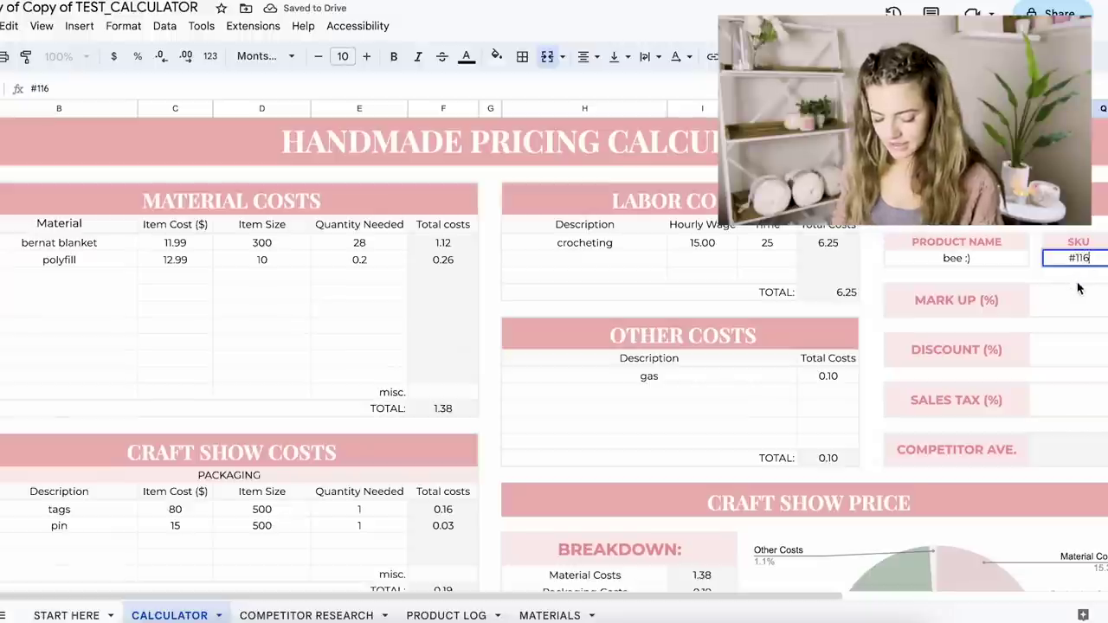
{"action": "left_click", "coordinate": [1074, 299]}
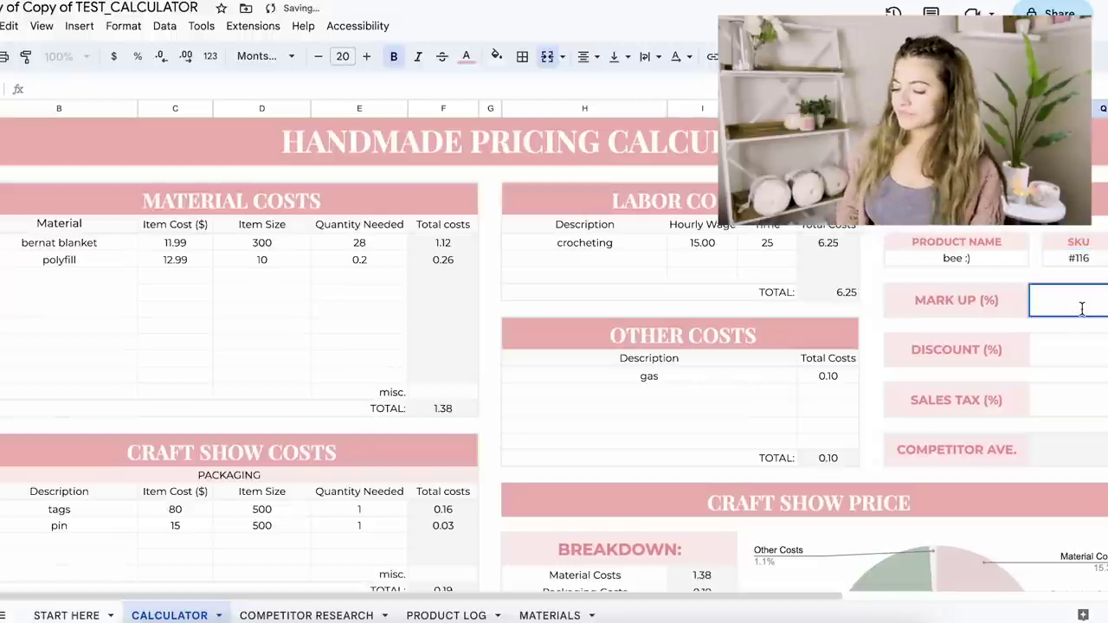
- Enter 20 as the Mark Up (%) for the bee product in the Overview section
{"action": "left_click", "coordinate": [1082, 337]}
{"action": "scroll", "coordinate": [1082, 338], "scroll_direction": "down", "scroll_amount": 5}
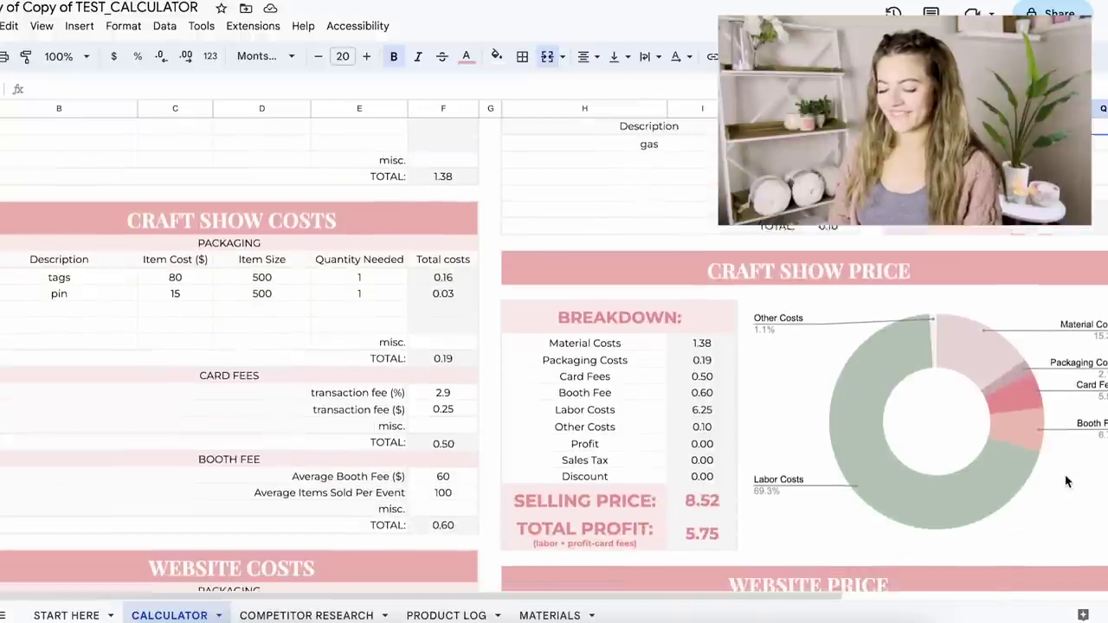
{"action": "scroll", "coordinate": [1066, 481], "scroll_direction": "up", "scroll_amount": 5}
{"action": "left_click", "coordinate": [1064, 306]}
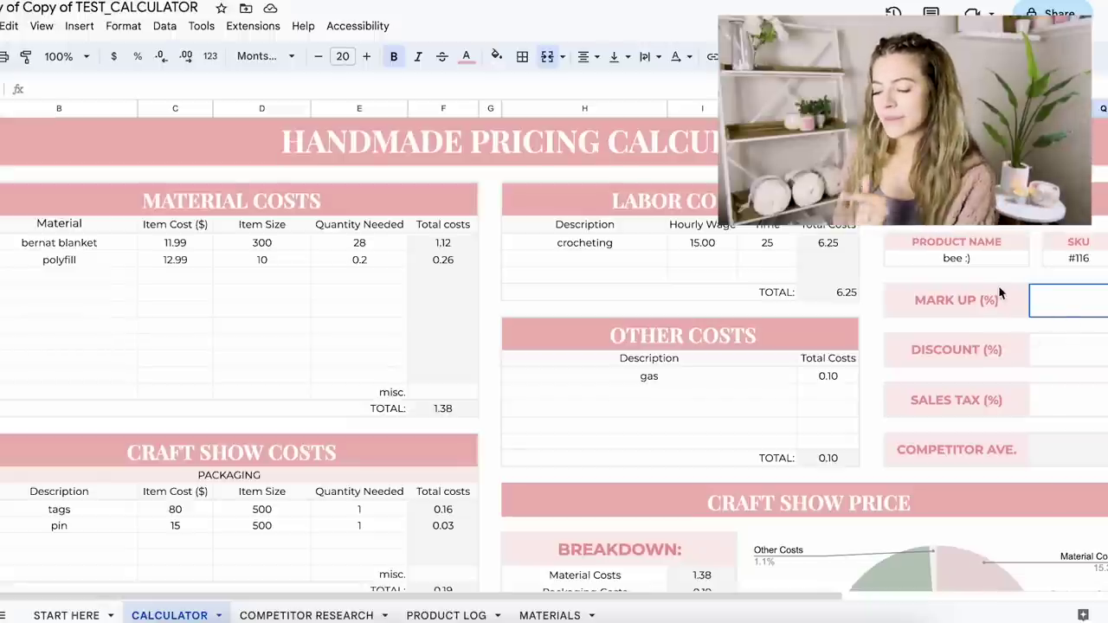
{"action": "double_click", "coordinate": [1065, 299]}
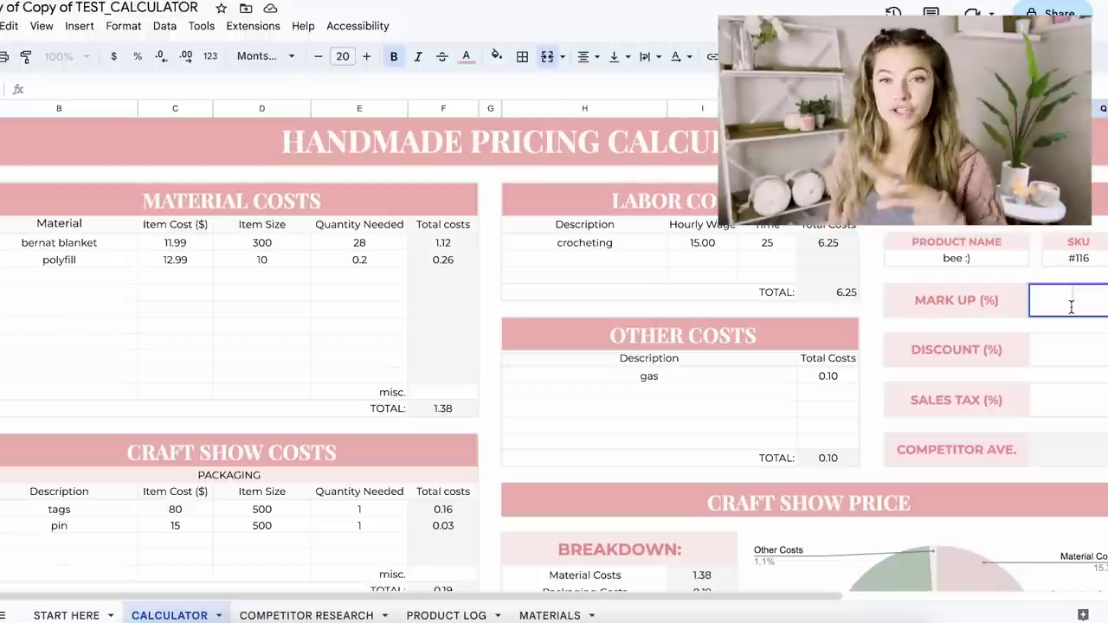
{"action": "type", "text": "20"}
{"action": "key", "text": "Return"}
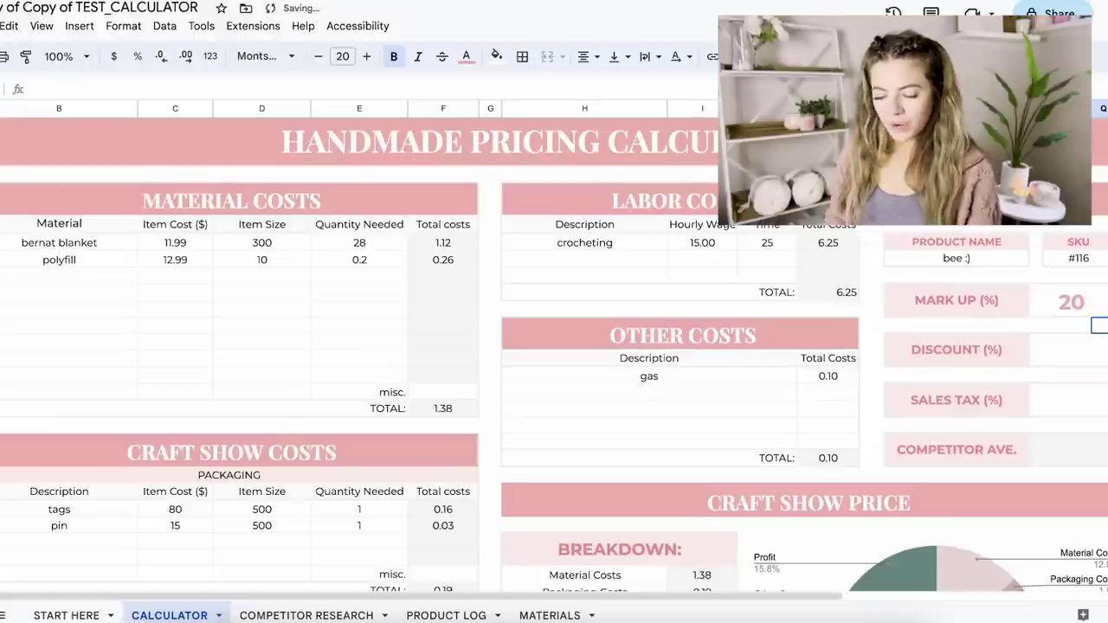
- Examine the profit, selling price and total profit in the Craft Show Price breakdown with the 20% mark up applied
{"action": "scroll", "coordinate": [554, 354], "scroll_direction": "down", "scroll_amount": 4}
{"action": "scroll", "coordinate": [554, 354], "scroll_direction": "down", "scroll_amount": 1}
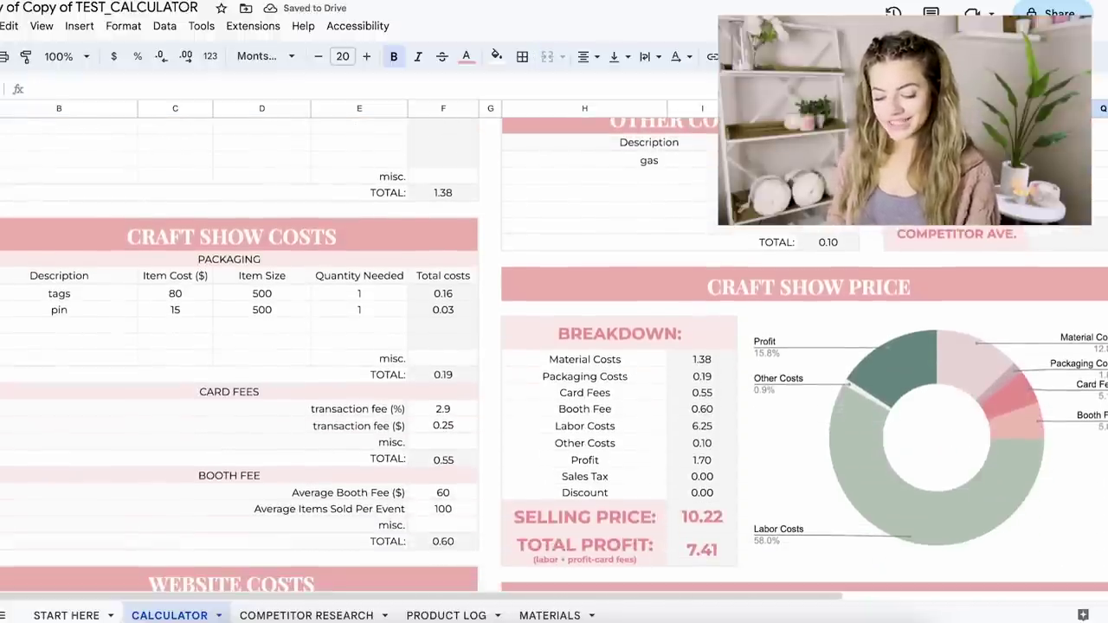
{"action": "scroll", "coordinate": [554, 355], "scroll_direction": "down", "scroll_amount": 1}
{"action": "scroll", "coordinate": [554, 355], "scroll_direction": "up", "scroll_amount": 2}
{"action": "scroll", "coordinate": [554, 355], "scroll_direction": "down", "scroll_amount": 1}
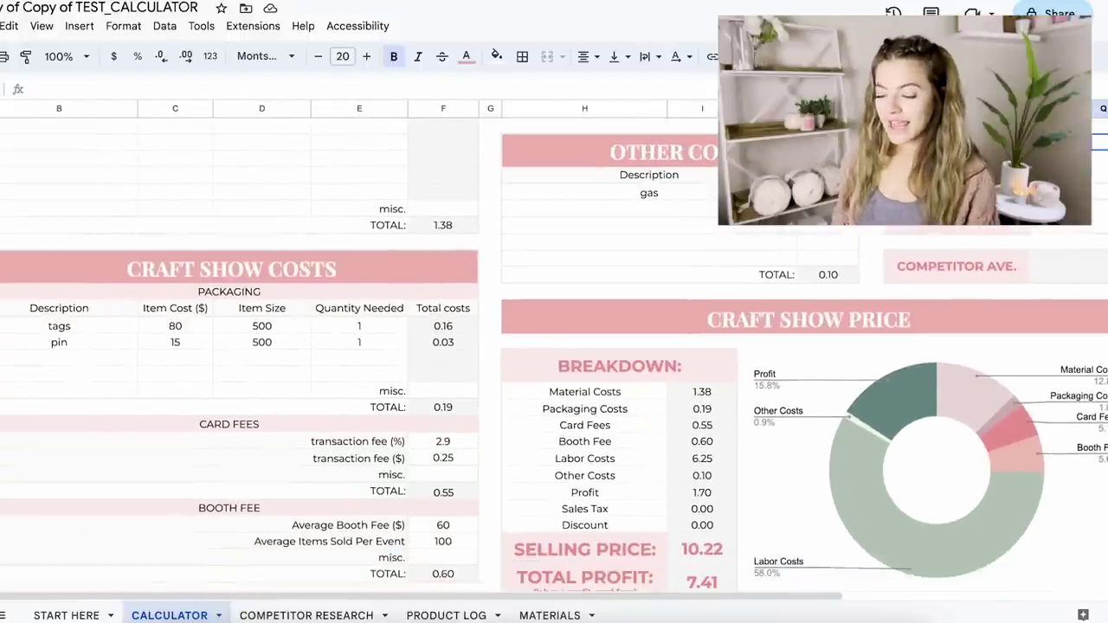
{"action": "scroll", "coordinate": [554, 355], "scroll_direction": "down", "scroll_amount": 1}
{"action": "scroll", "coordinate": [1050, 289], "scroll_direction": "up", "scroll_amount": 1}
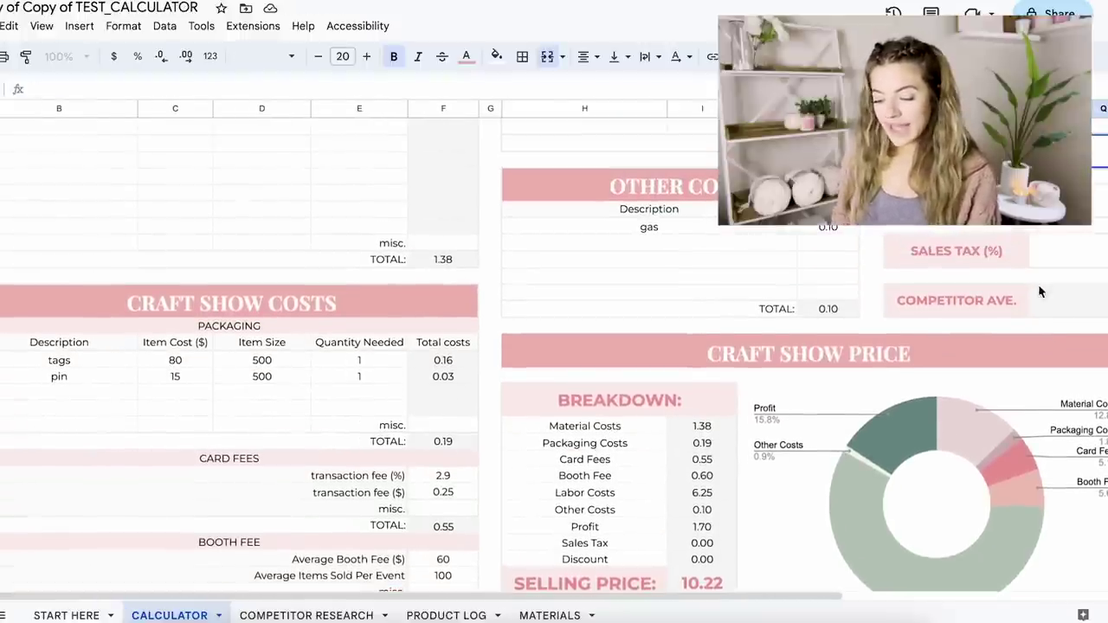
- Clear the Mark Up (%) value and check the Craft Show Price breakdown without any mark up
{"action": "key", "text": "Return"}
{"action": "scroll", "coordinate": [874, 469], "scroll_direction": "down", "scroll_amount": 2}
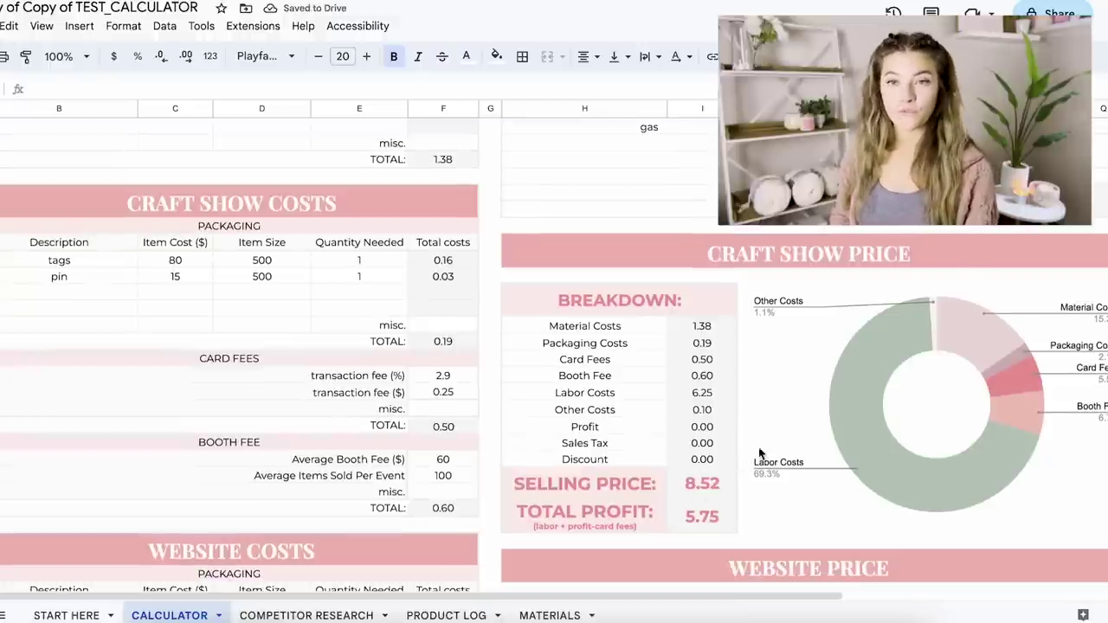
{"action": "scroll", "coordinate": [762, 452], "scroll_direction": "up", "scroll_amount": 1}
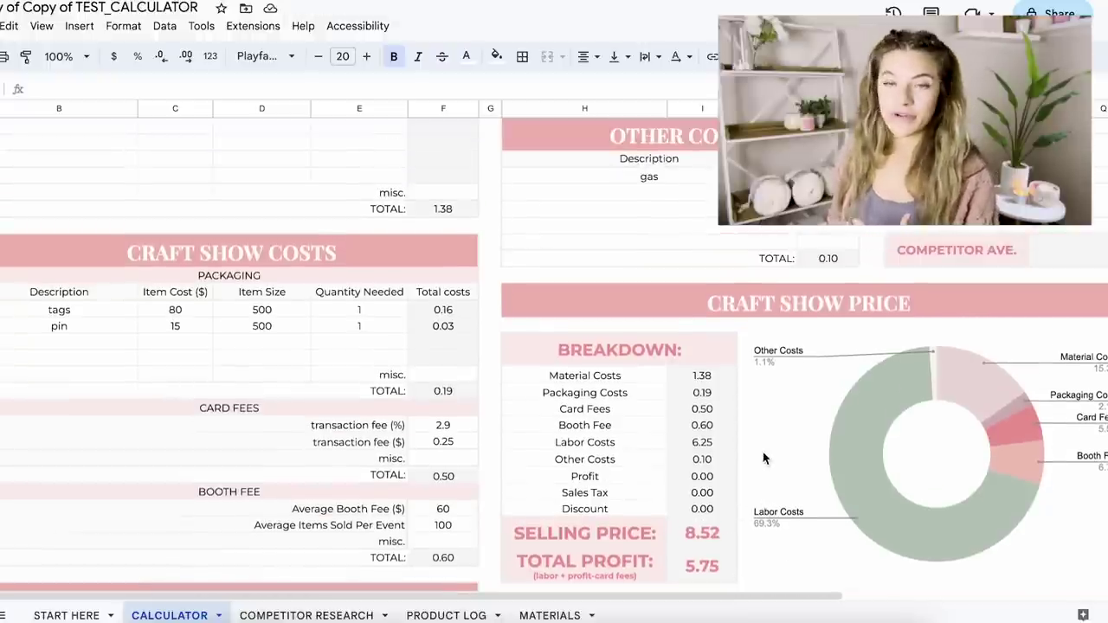
- Restore the Mark Up (%) to 20 in the Overview section
{"action": "scroll", "coordinate": [763, 453], "scroll_direction": "up", "scroll_amount": 1}
{"action": "left_click", "coordinate": [1099, 149]}
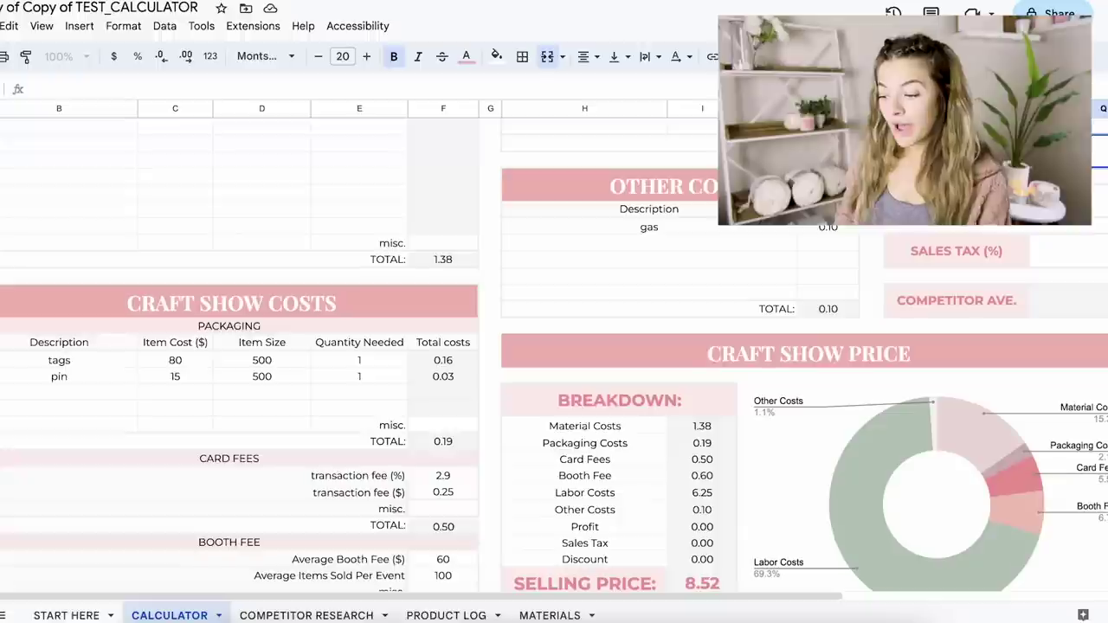
{"action": "type", "text": "20"}
{"action": "key", "text": "Return"}
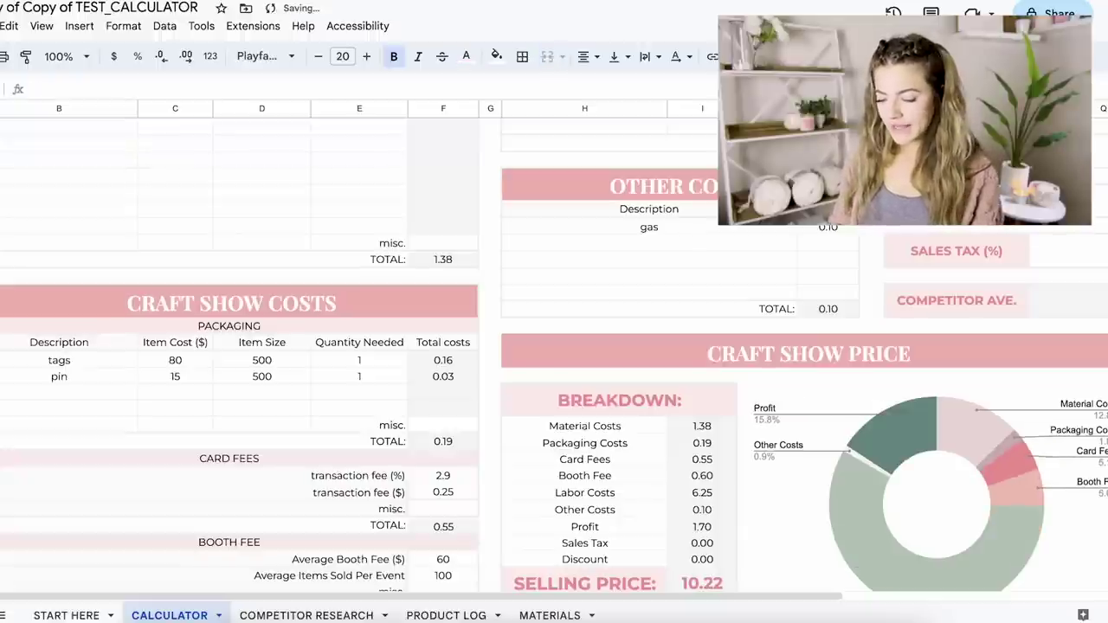
- Inspect the Selling Price and Total Profit cells and their formulas in the Craft Show Price breakdown
{"action": "scroll", "coordinate": [762, 453], "scroll_direction": "down", "scroll_amount": 1}
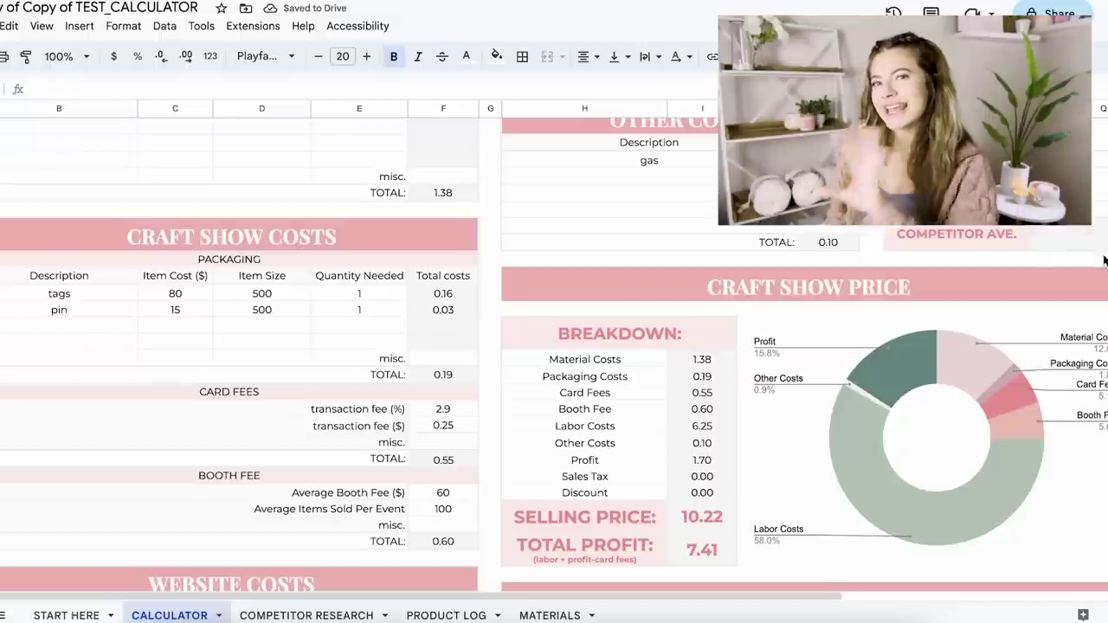
{"action": "scroll", "coordinate": [1104, 260], "scroll_direction": "down", "scroll_amount": 1}
{"action": "scroll", "coordinate": [1104, 259], "scroll_direction": "up", "scroll_amount": 2}
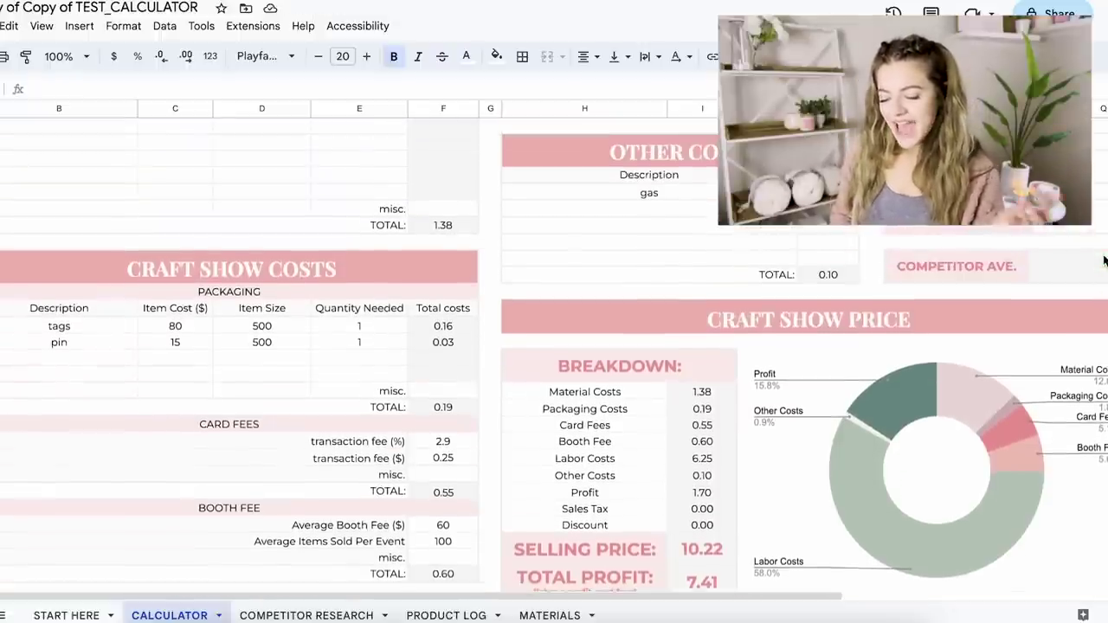
{"action": "scroll", "coordinate": [1103, 259], "scroll_direction": "down", "scroll_amount": 1}
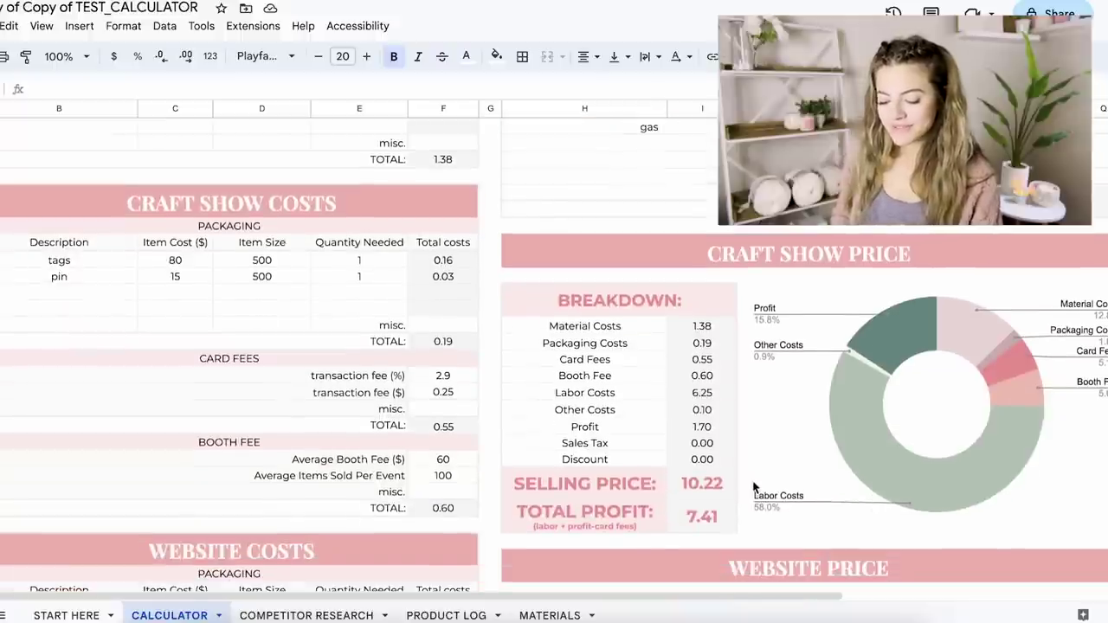
{"action": "left_click", "coordinate": [698, 516]}
{"action": "left_click", "coordinate": [698, 486]}
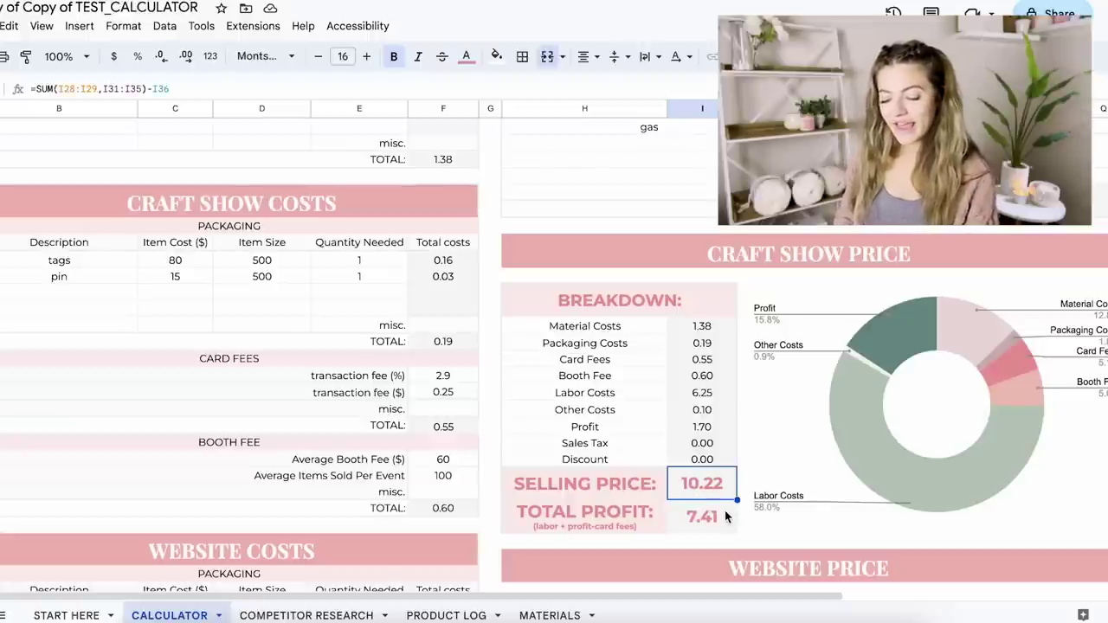
{"action": "left_click", "coordinate": [704, 521]}
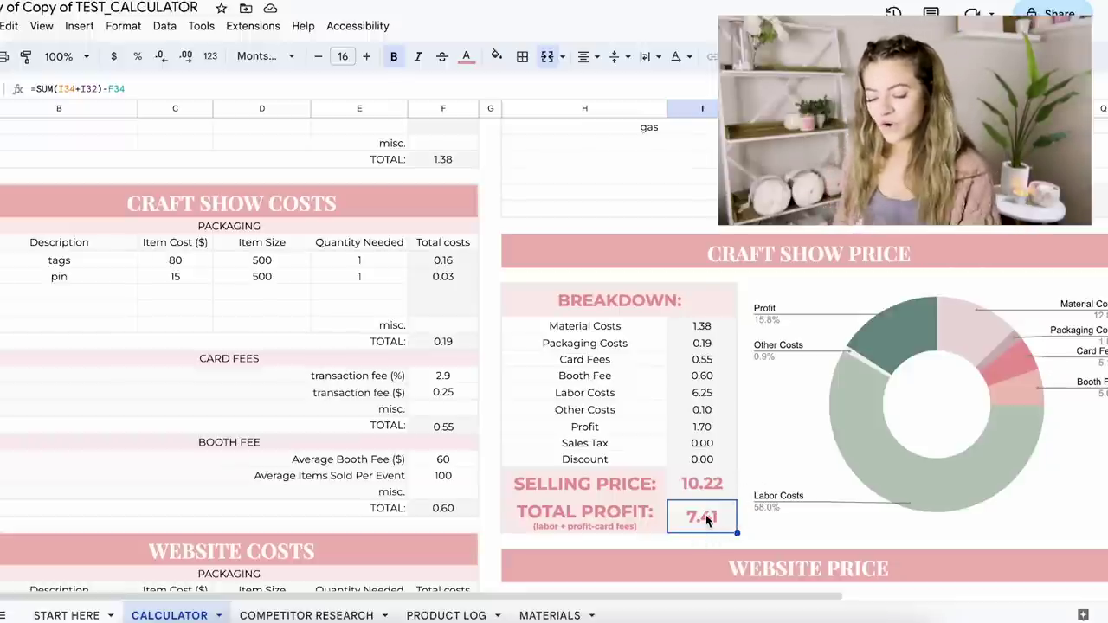
- Replace the Overview section's Mark Up (%) value with 10
{"action": "scroll", "coordinate": [779, 485], "scroll_direction": "up", "scroll_amount": 2}
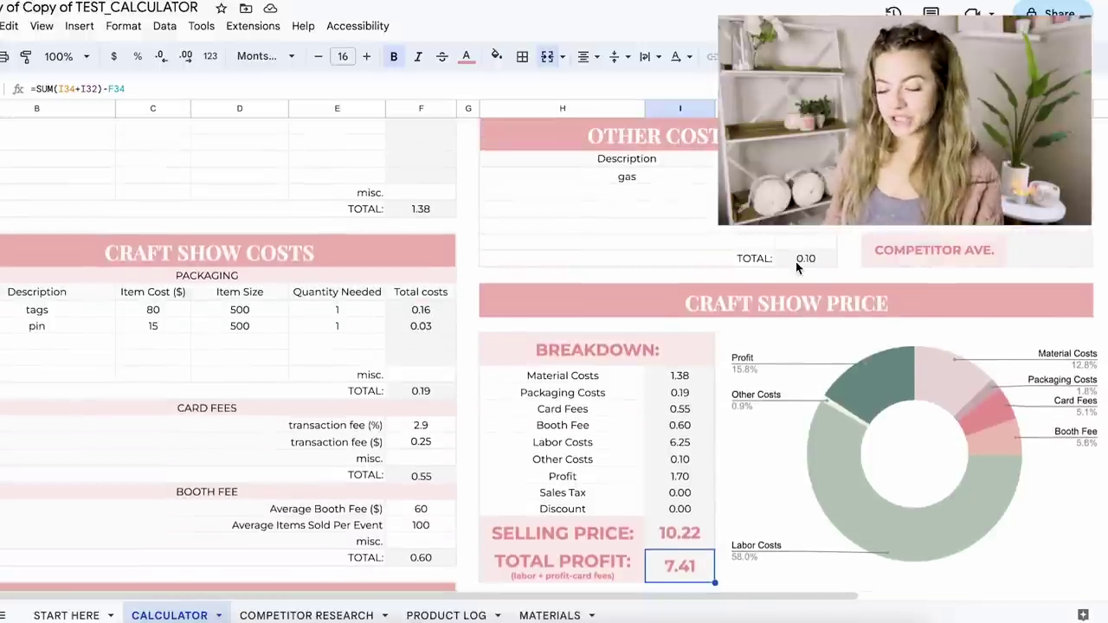
{"action": "scroll", "coordinate": [795, 262], "scroll_direction": "up", "scroll_amount": 3}
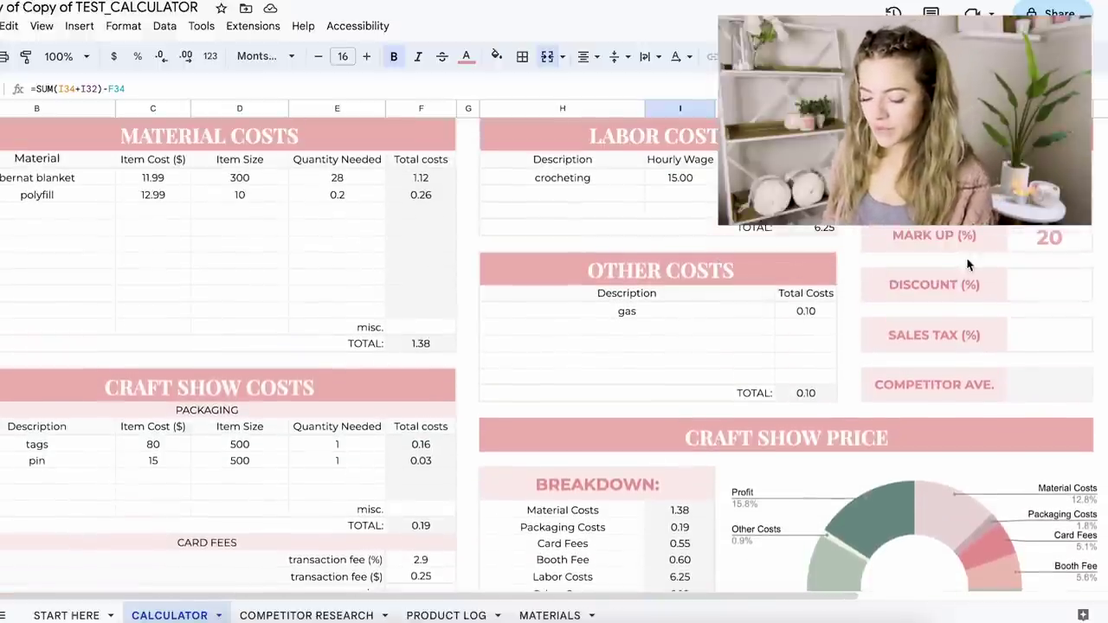
{"action": "left_click", "coordinate": [1033, 288]}
{"action": "left_click", "coordinate": [1066, 240]}
{"action": "type", "text": "10"}
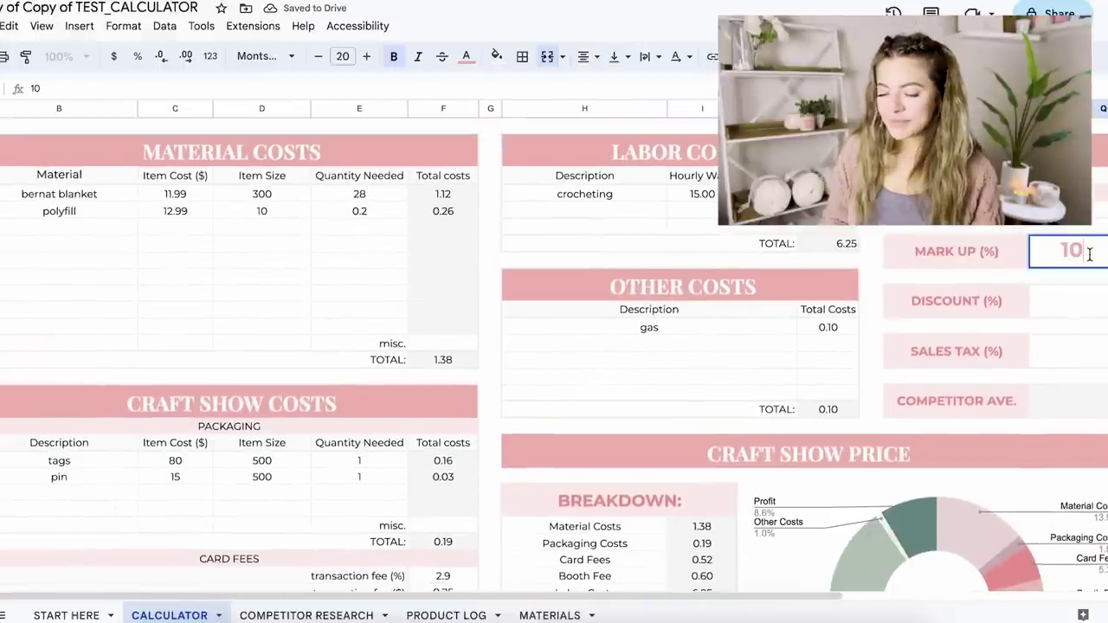
- Change the Mark Up (%) to 50 in the Overview section
{"action": "key", "text": "BackSpace"}
{"action": "key", "text": "BackSpace"}
{"action": "type", "text": "50"}
{"action": "key", "text": "Return"}
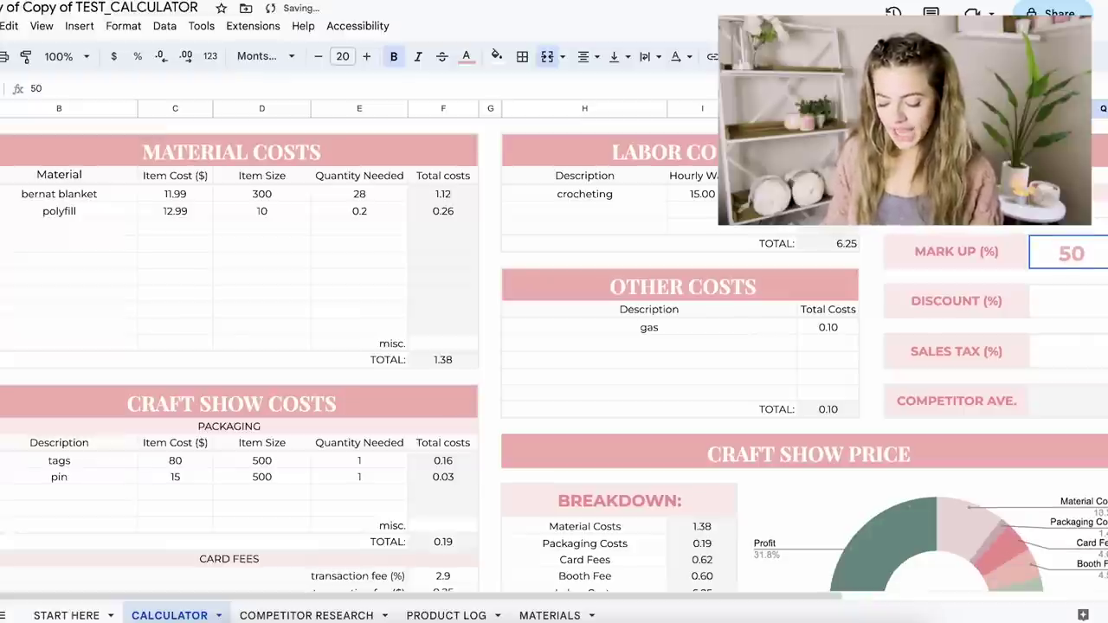
- Examine the Craft Show Price breakdown and its donut chart slices with the 50% mark up applied
{"action": "scroll", "coordinate": [1004, 311], "scroll_direction": "down", "scroll_amount": 3}
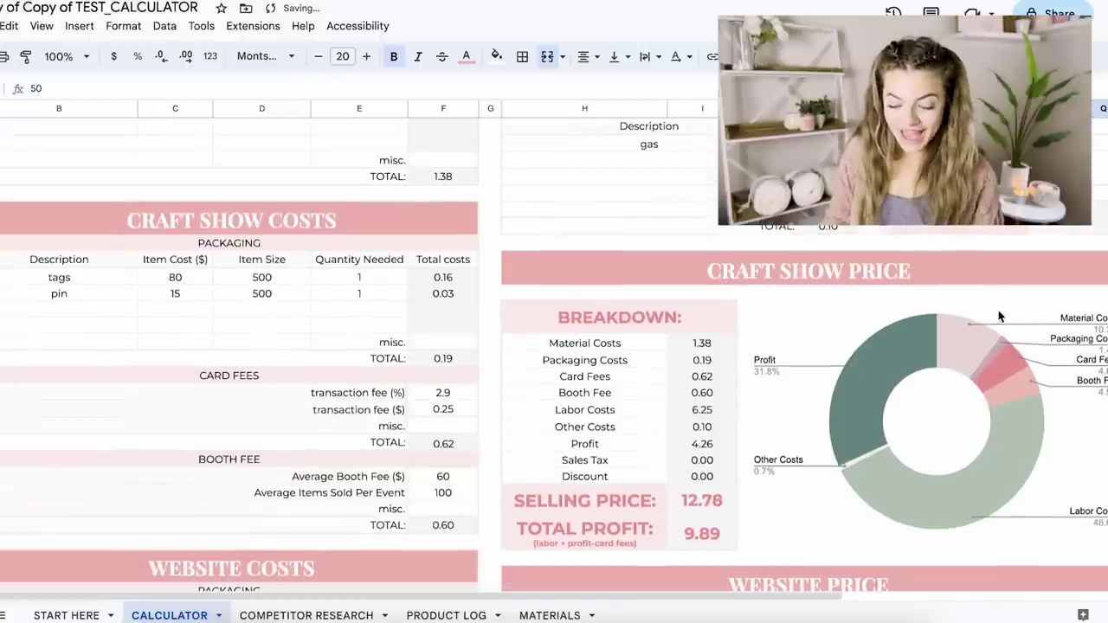
{"action": "scroll", "coordinate": [976, 331], "scroll_direction": "up", "scroll_amount": 1}
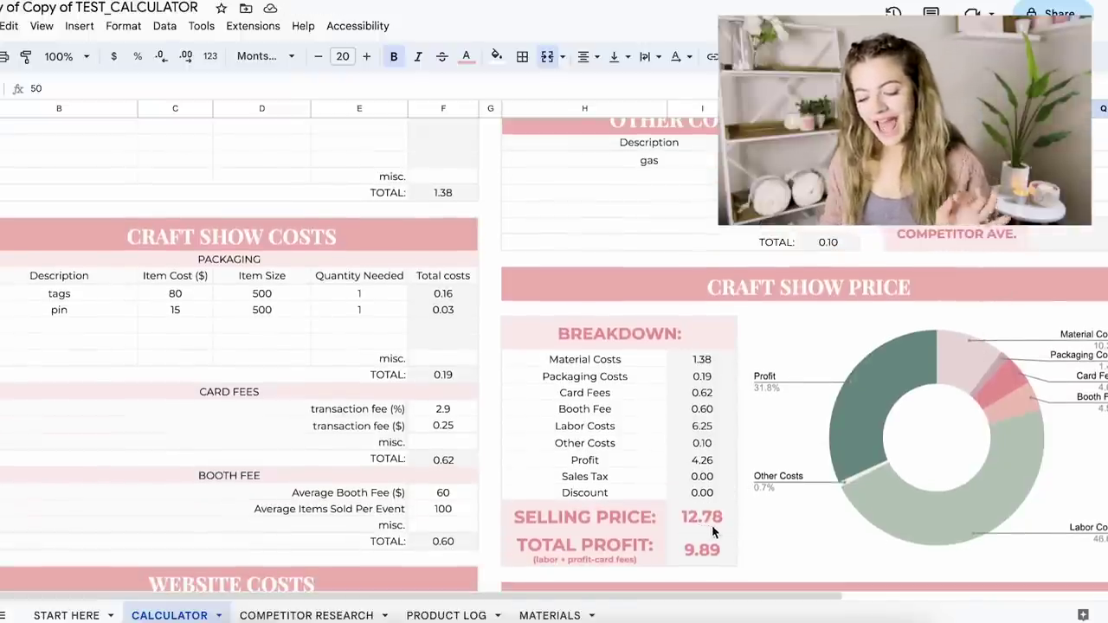
{"action": "scroll", "coordinate": [727, 532], "scroll_direction": "down", "scroll_amount": 1}
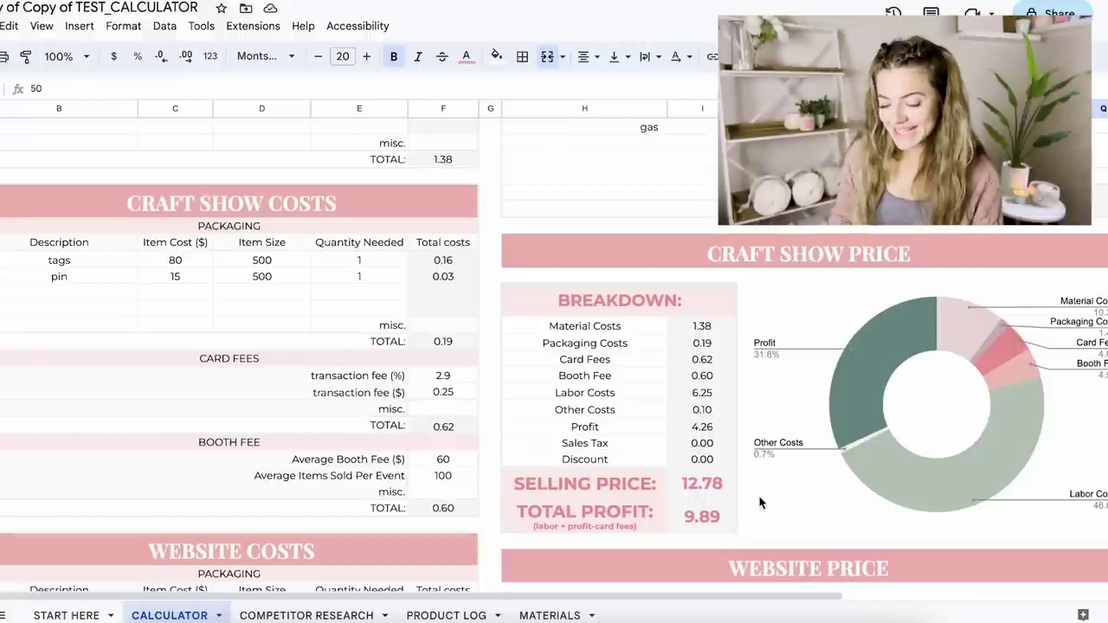
{"action": "scroll", "coordinate": [758, 500], "scroll_direction": "down", "scroll_amount": 1}
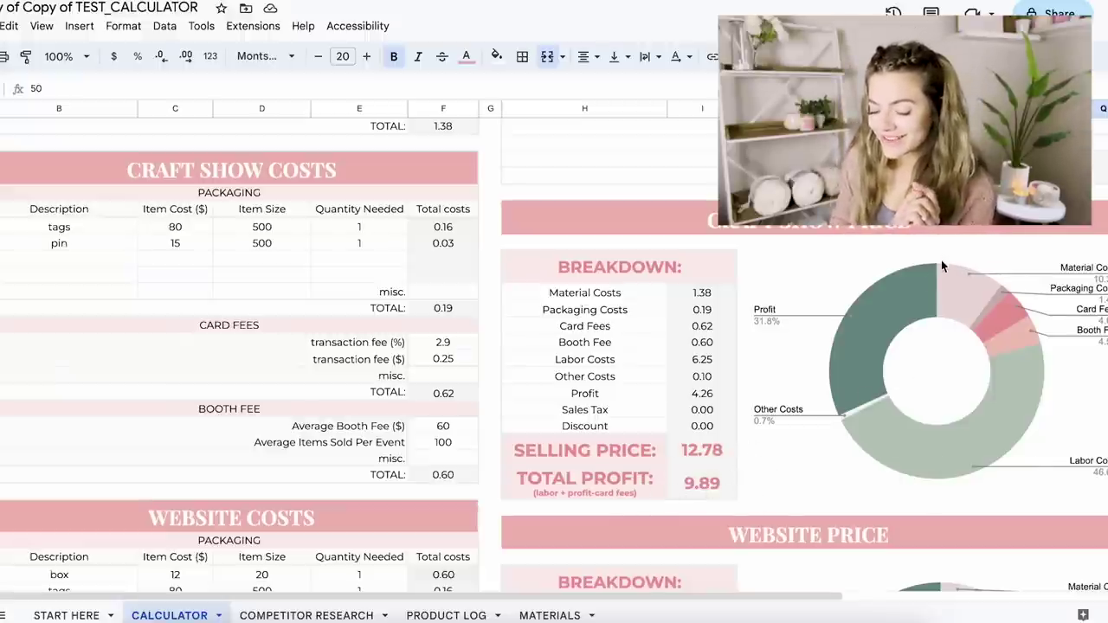
{"action": "left_click", "coordinate": [843, 416]}
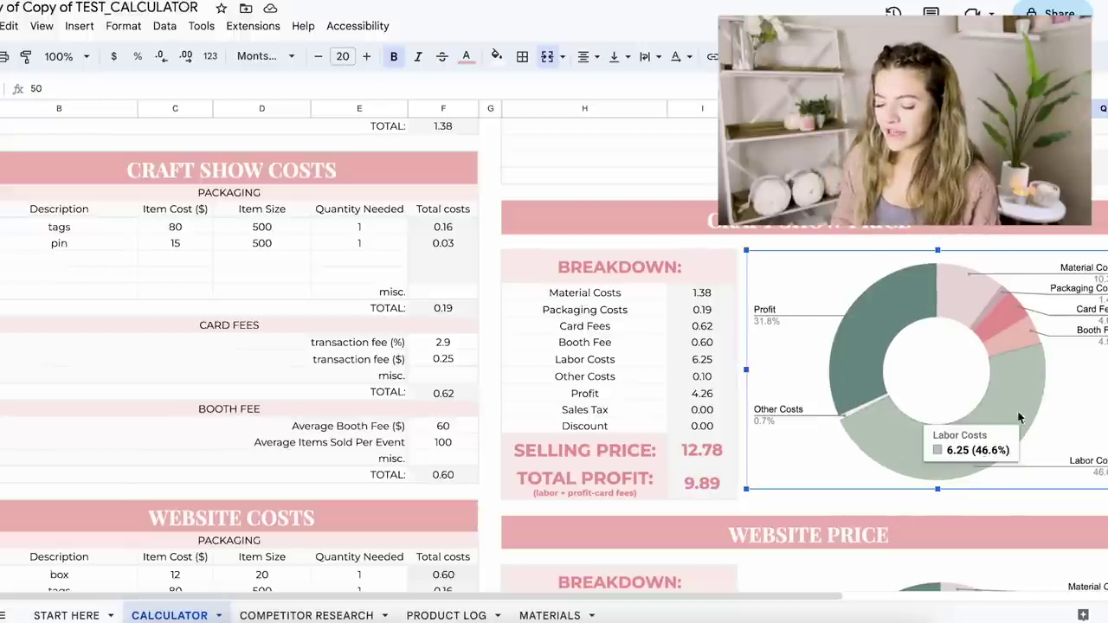
- Examine the cost and profit shares in the craft show price chart and the website price breakdown
{"action": "mouse_move", "coordinate": [874, 407]}
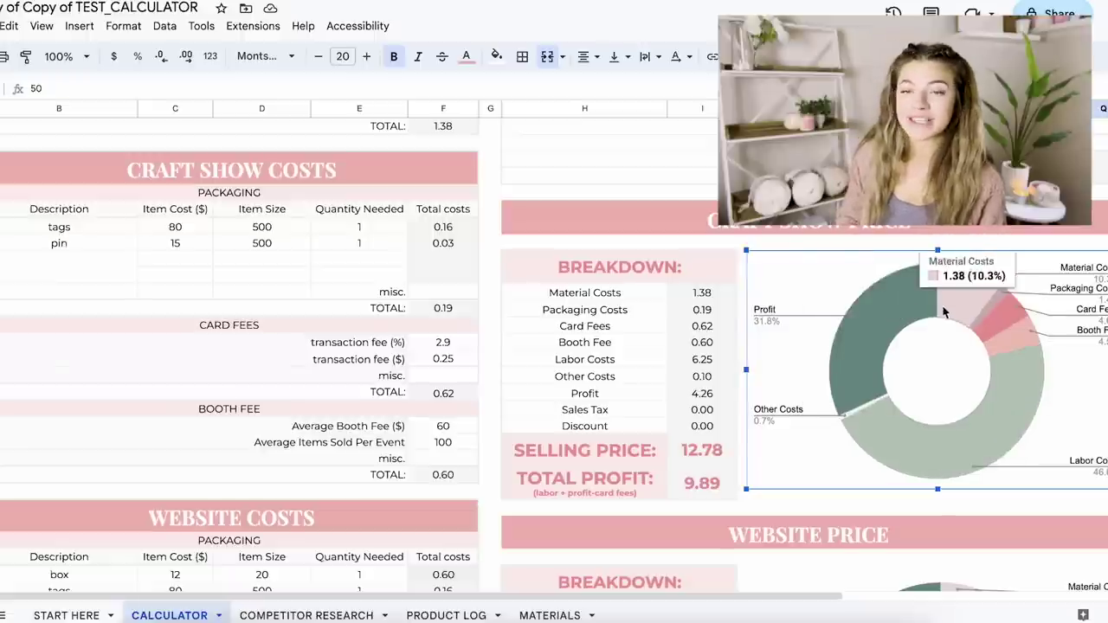
{"action": "mouse_move", "coordinate": [976, 424]}
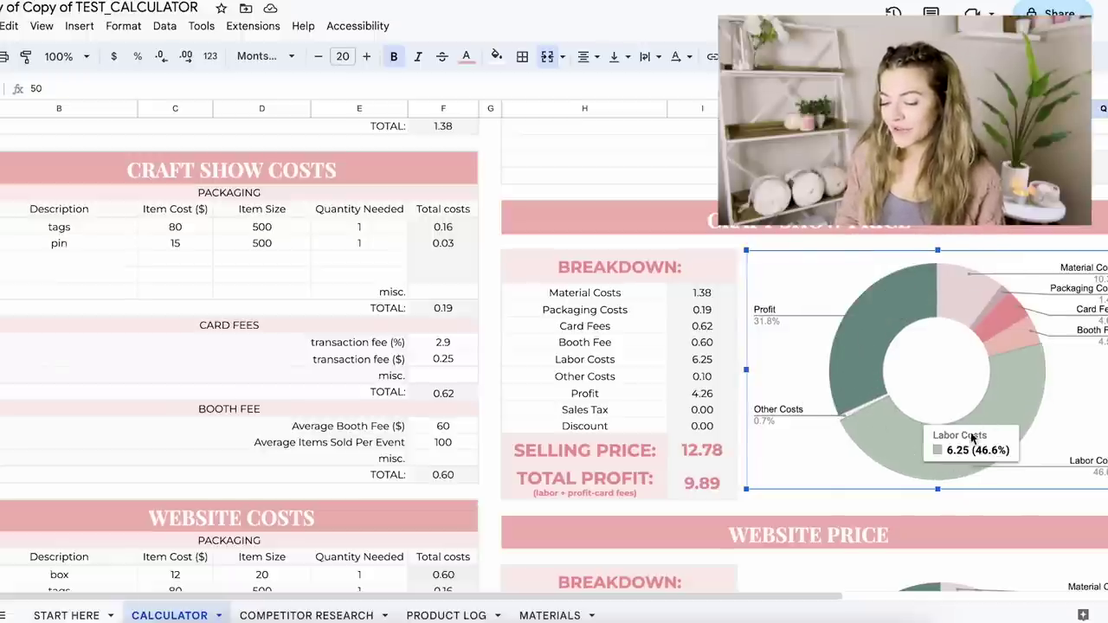
{"action": "mouse_move", "coordinate": [989, 303]}
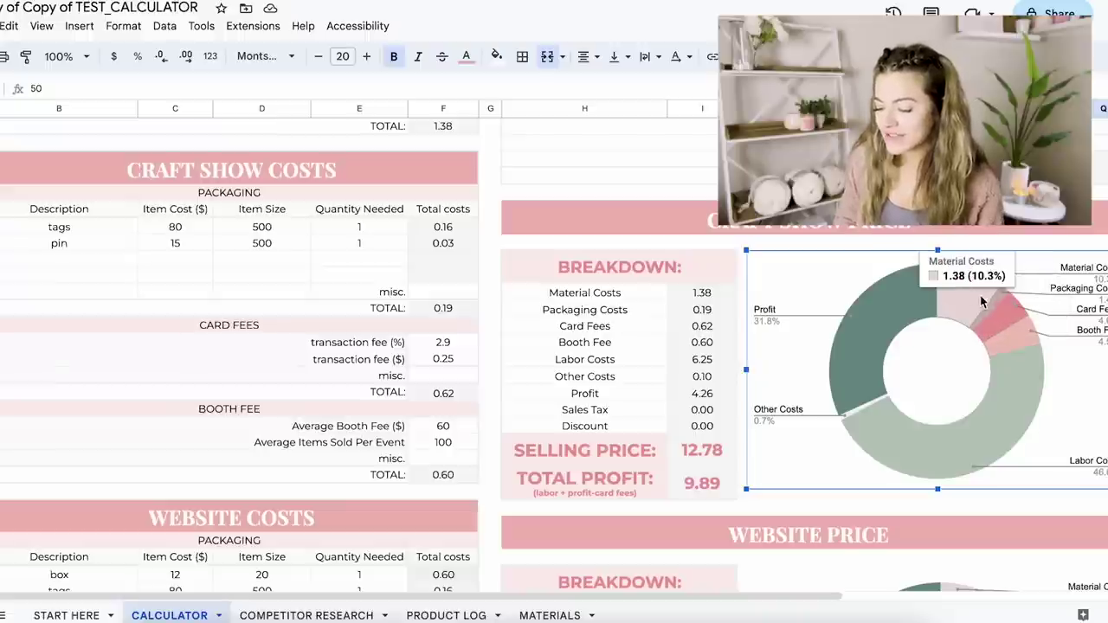
{"action": "mouse_move", "coordinate": [1019, 330]}
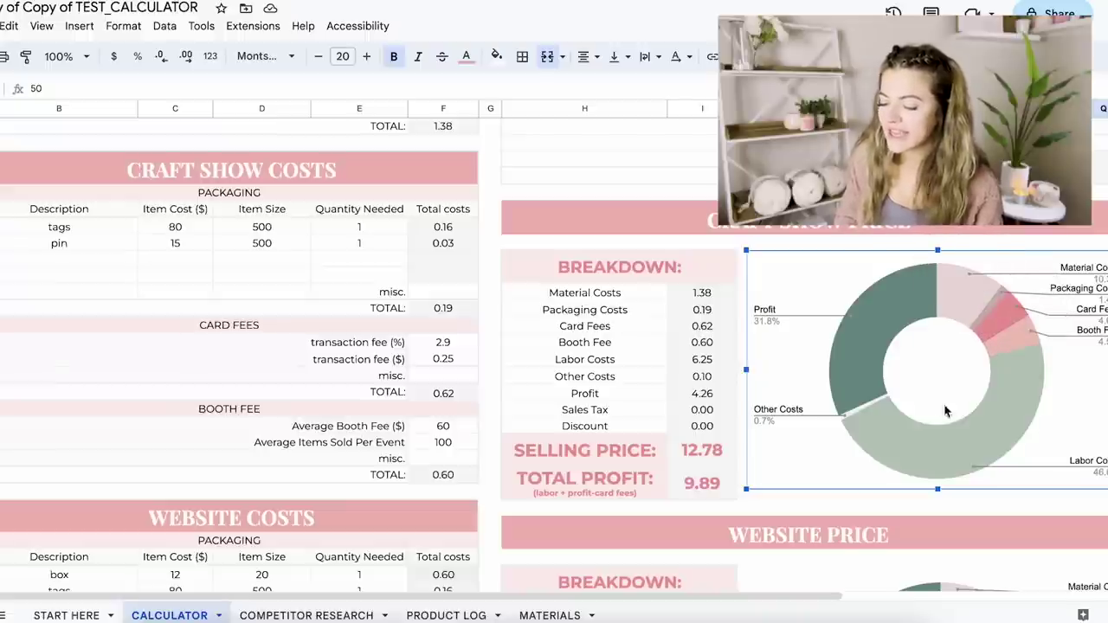
{"action": "scroll", "coordinate": [948, 398], "scroll_direction": "down", "scroll_amount": 3}
{"action": "scroll", "coordinate": [939, 423], "scroll_direction": "down", "scroll_amount": 2}
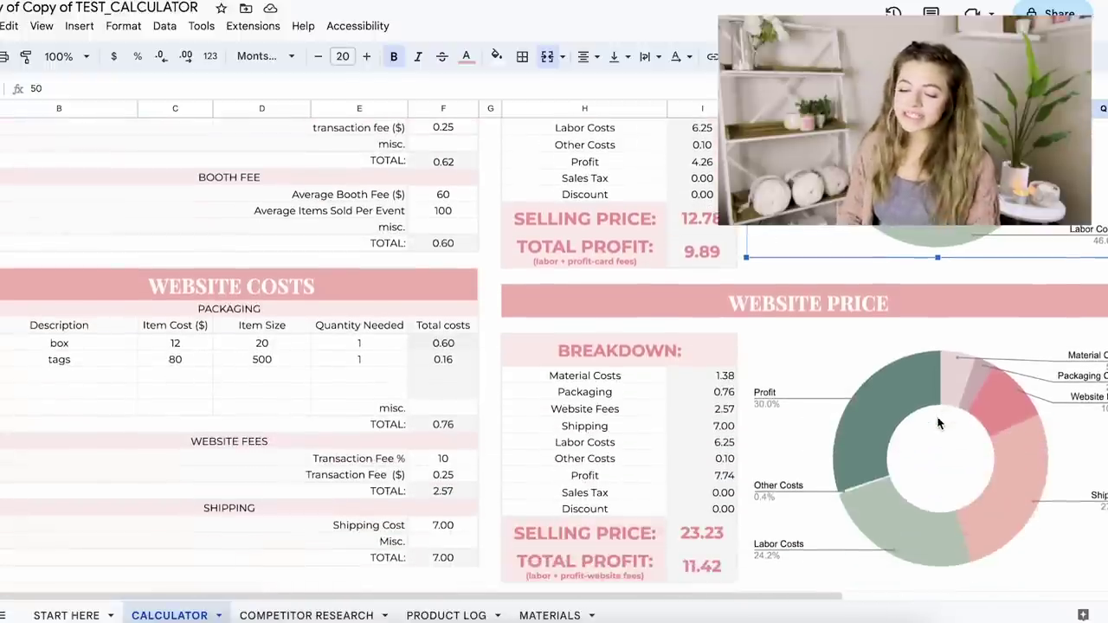
{"action": "scroll", "coordinate": [939, 423], "scroll_direction": "down", "scroll_amount": 1}
{"action": "scroll", "coordinate": [939, 423], "scroll_direction": "down", "scroll_amount": 1}
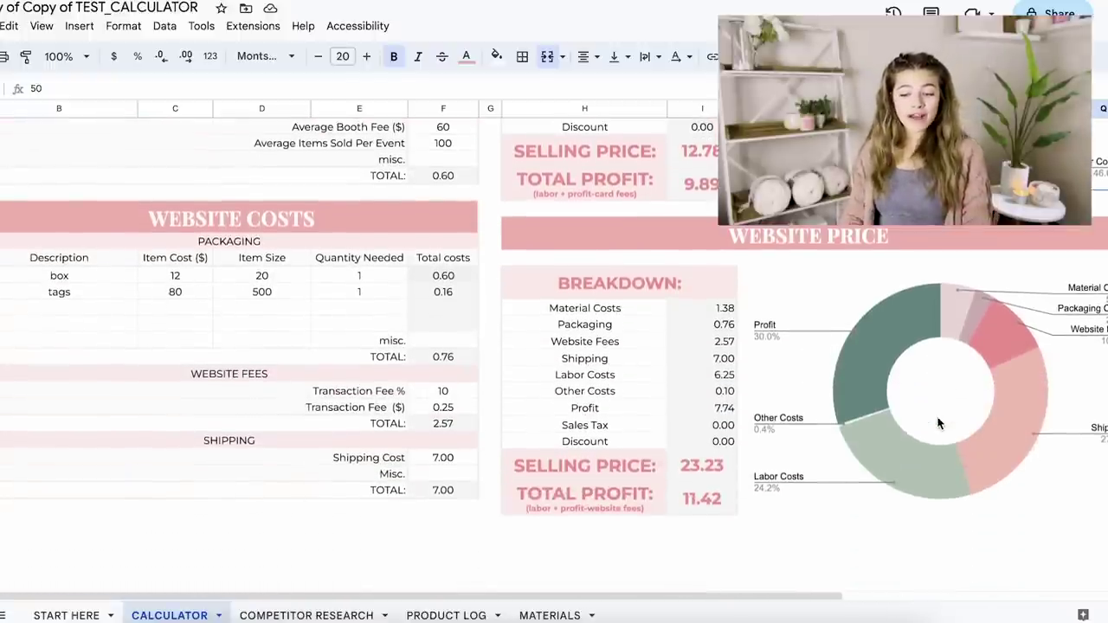
{"action": "scroll", "coordinate": [939, 423], "scroll_direction": "up", "scroll_amount": 1}
{"action": "left_click", "coordinate": [700, 392]}
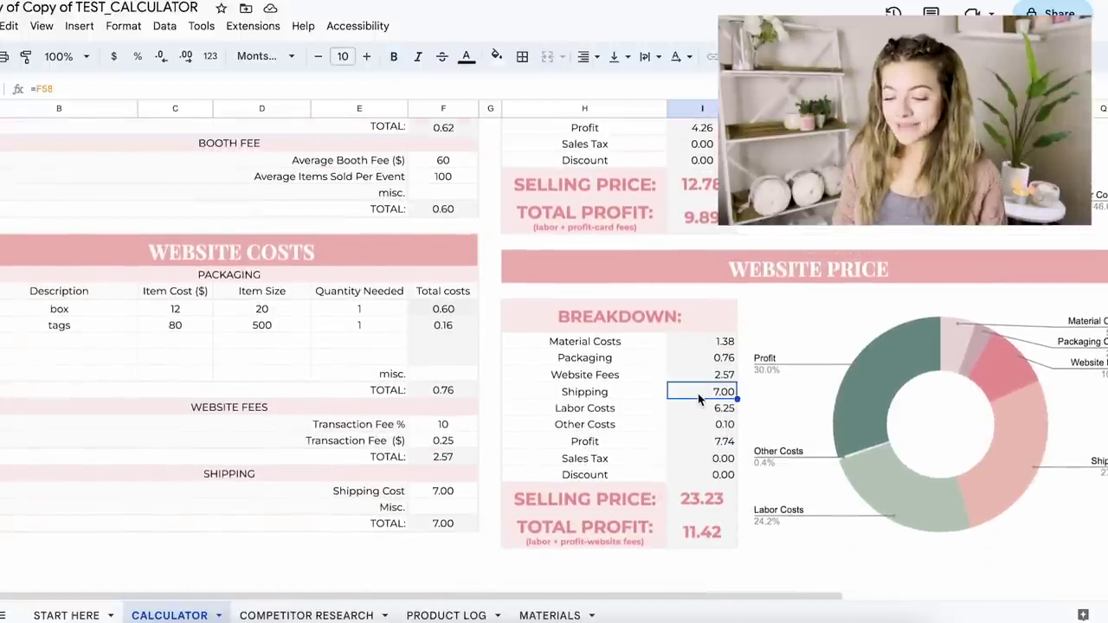
{"action": "left_click", "coordinate": [674, 504]}
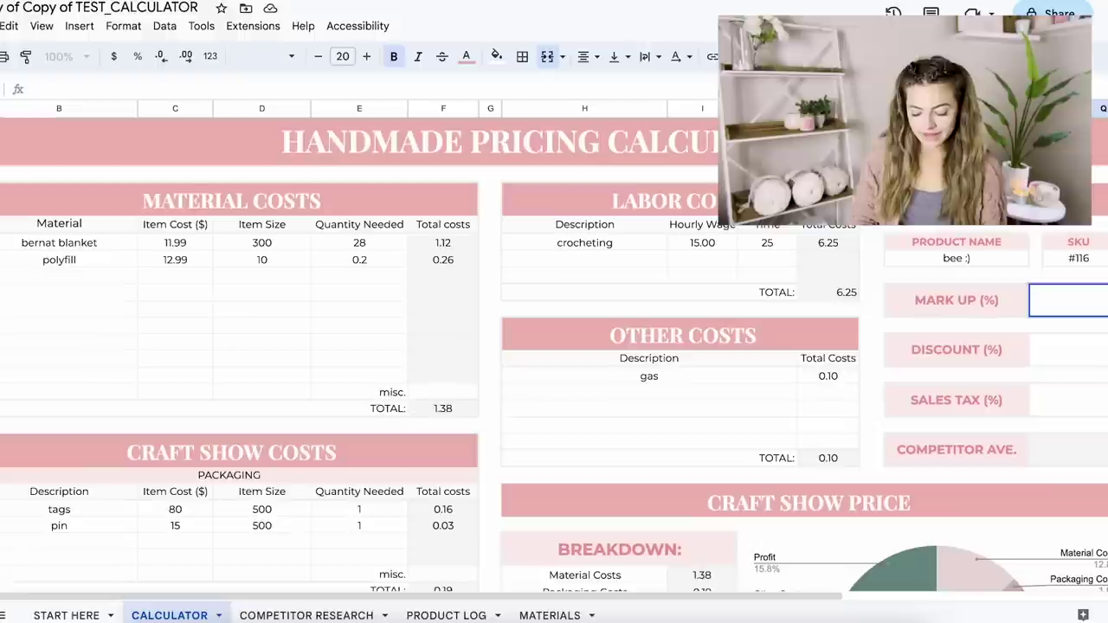
- Set the product's mark up to 100% and check the craft show price breakdown
{"action": "type", "text": "100"}
{"action": "key", "text": "Return"}
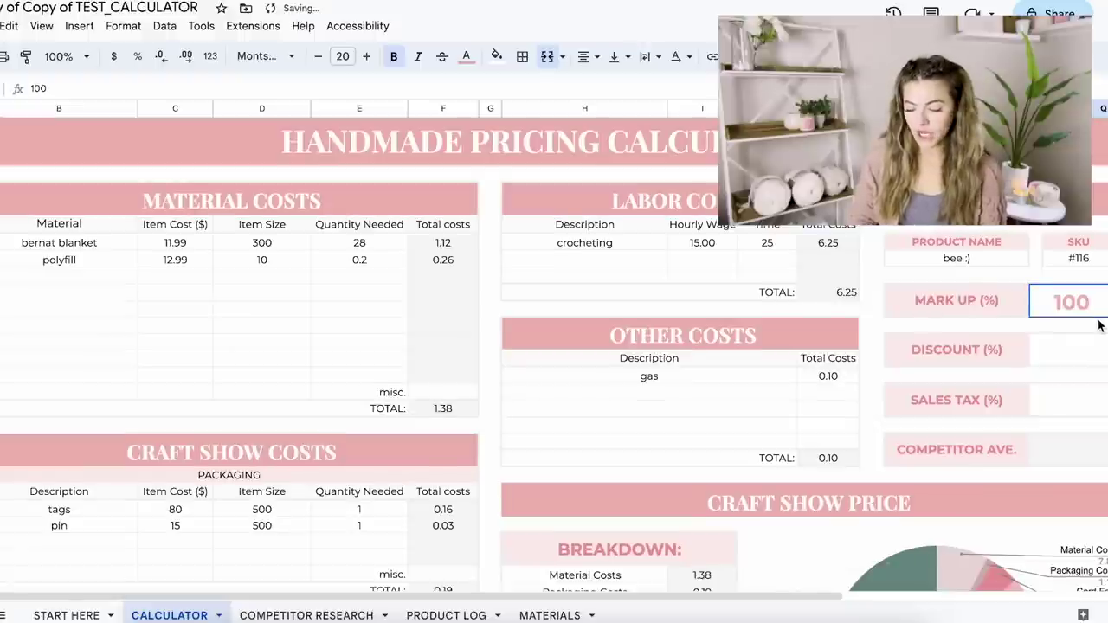
{"action": "scroll", "coordinate": [1099, 325], "scroll_direction": "down", "scroll_amount": 1}
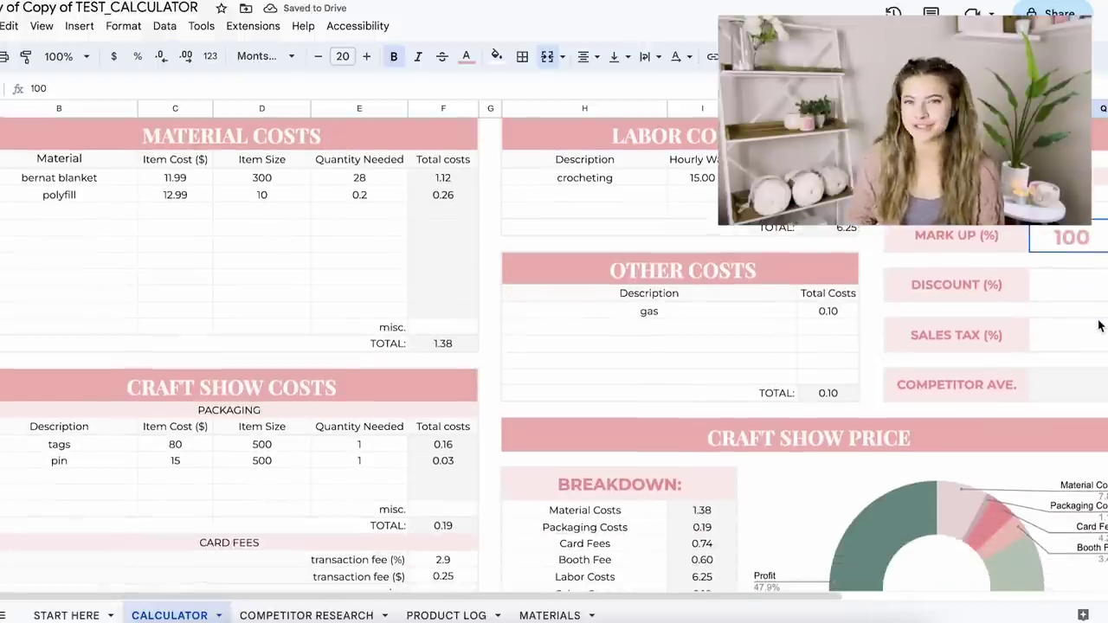
{"action": "scroll", "coordinate": [1099, 325], "scroll_direction": "down", "scroll_amount": 3}
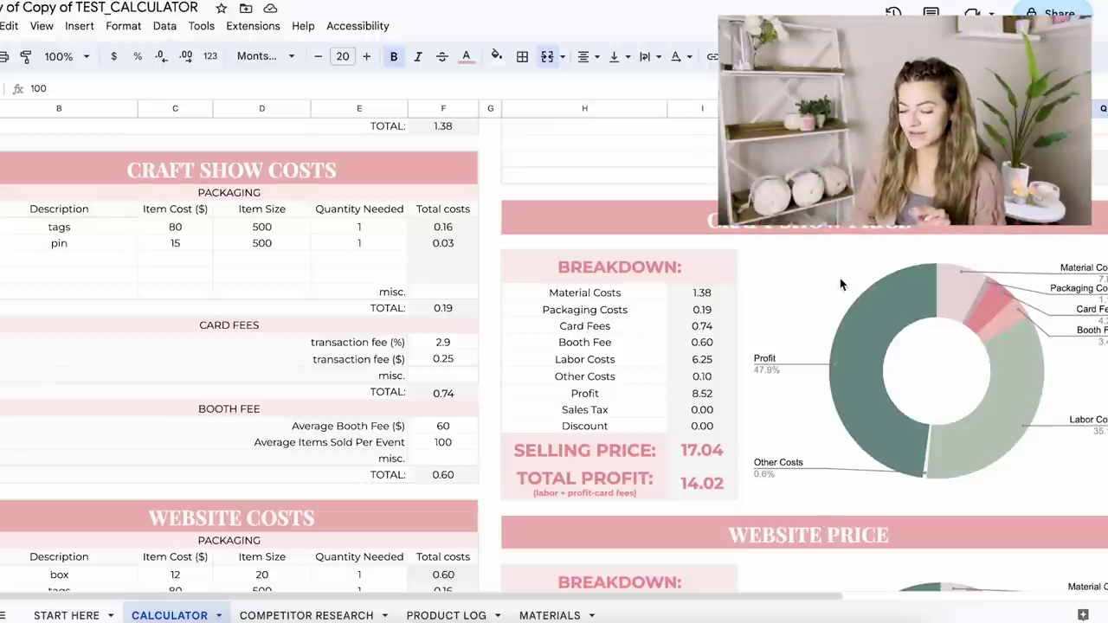
- Change the mark up to 30% and check the craft show selling price
{"action": "scroll", "coordinate": [840, 284], "scroll_direction": "up", "scroll_amount": 1}
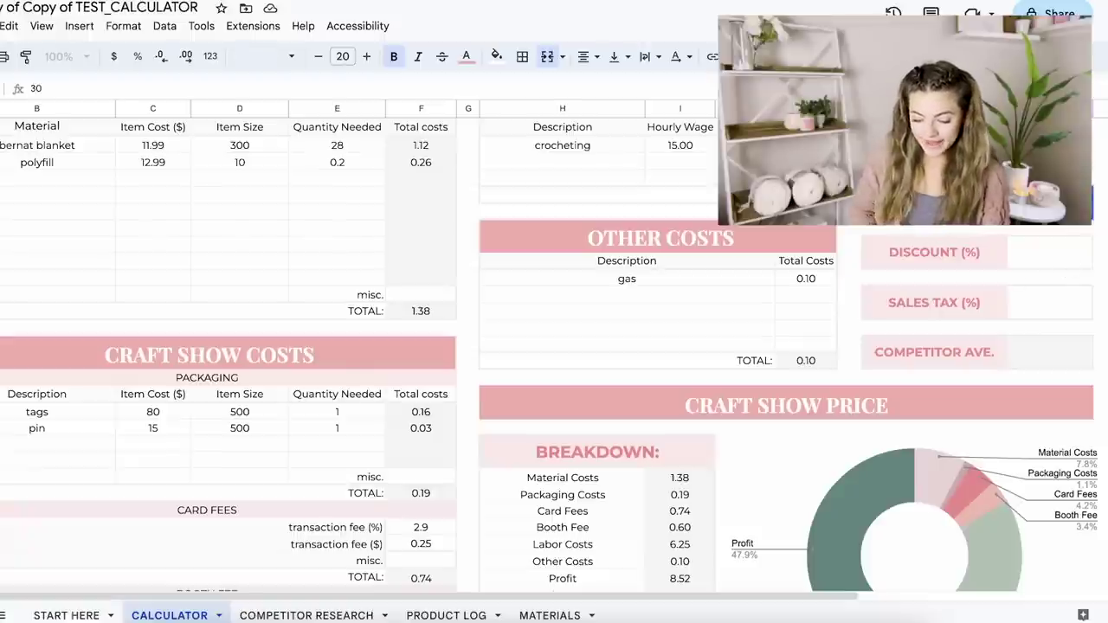
{"action": "scroll", "coordinate": [910, 322], "scroll_direction": "down", "scroll_amount": 3}
{"action": "scroll", "coordinate": [911, 322], "scroll_direction": "up", "scroll_amount": 2}
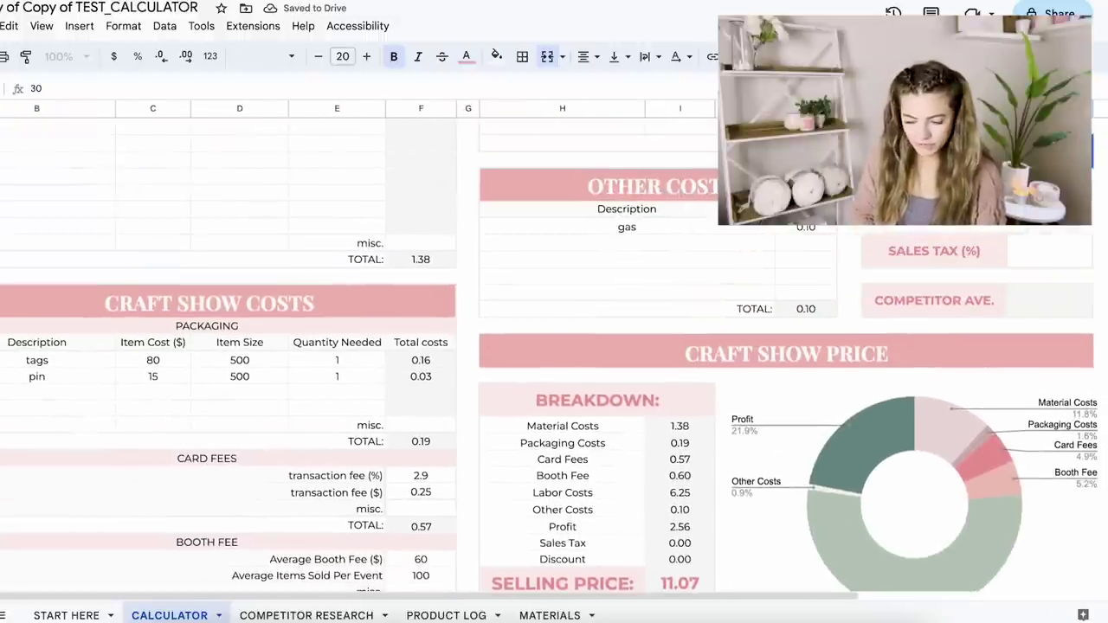
- Set the mark up to 40% and review the craft show selling price and total profit
{"action": "type", "text": "40"}
{"action": "key", "text": "Return"}
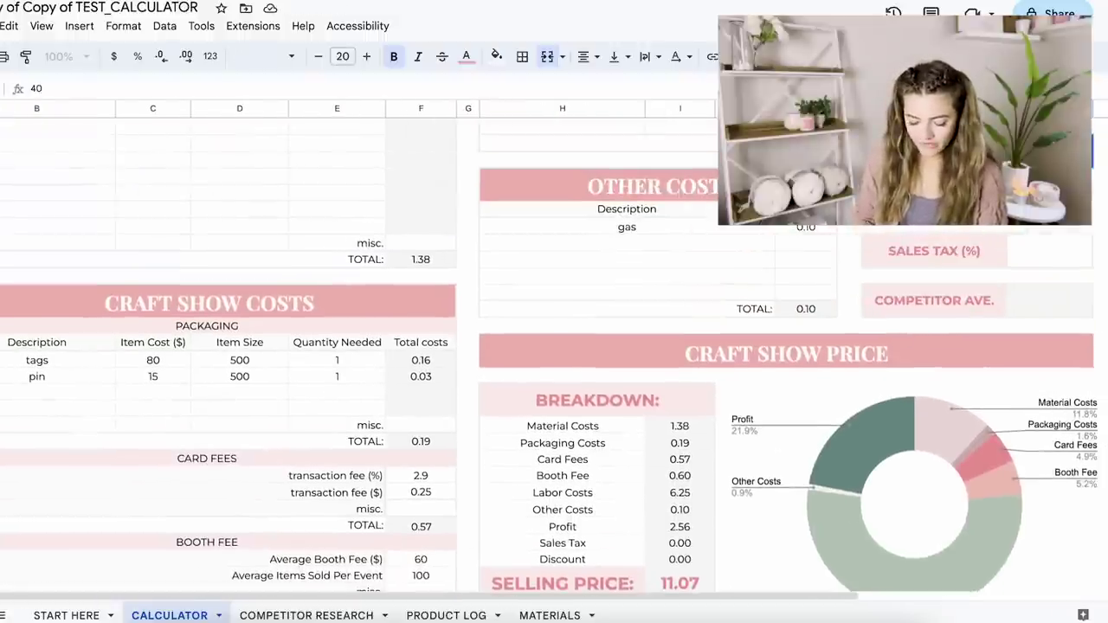
{"action": "scroll", "coordinate": [713, 448], "scroll_direction": "down", "scroll_amount": 2}
{"action": "scroll", "coordinate": [714, 448], "scroll_direction": "up", "scroll_amount": 1}
{"action": "scroll", "coordinate": [714, 448], "scroll_direction": "up", "scroll_amount": 1}
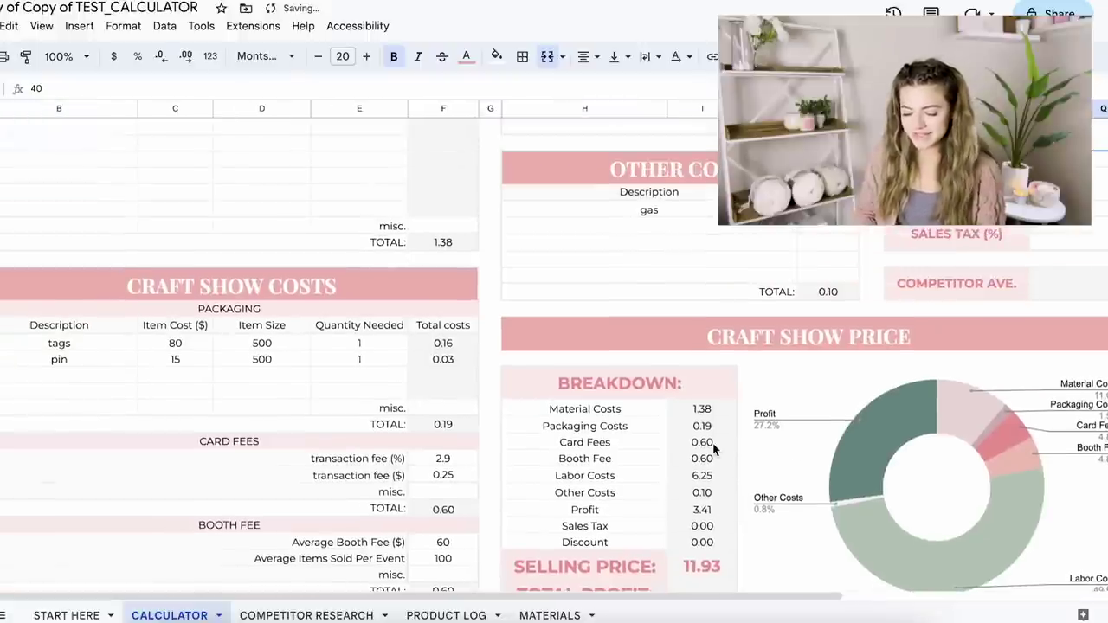
{"action": "scroll", "coordinate": [884, 375], "scroll_direction": "up", "scroll_amount": 2}
{"action": "scroll", "coordinate": [885, 375], "scroll_direction": "down", "scroll_amount": 1}
{"action": "scroll", "coordinate": [883, 374], "scroll_direction": "down", "scroll_amount": 3}
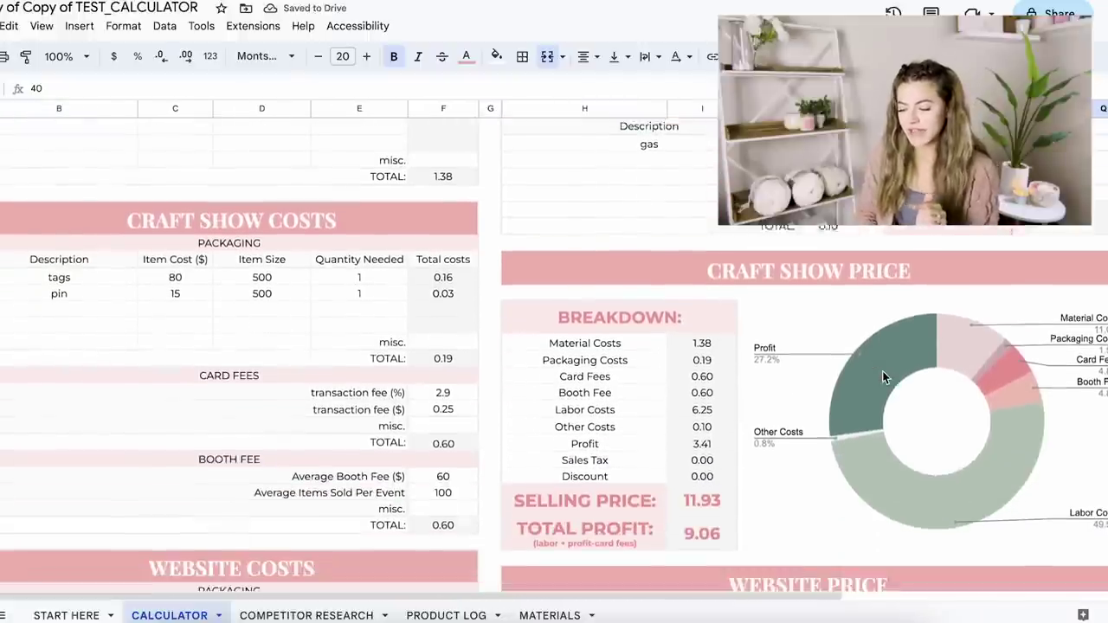
- Inspect the formula behind the craft show total profit without changing it, and review the website price breakdown and chart
{"action": "double_click", "coordinate": [689, 516]}
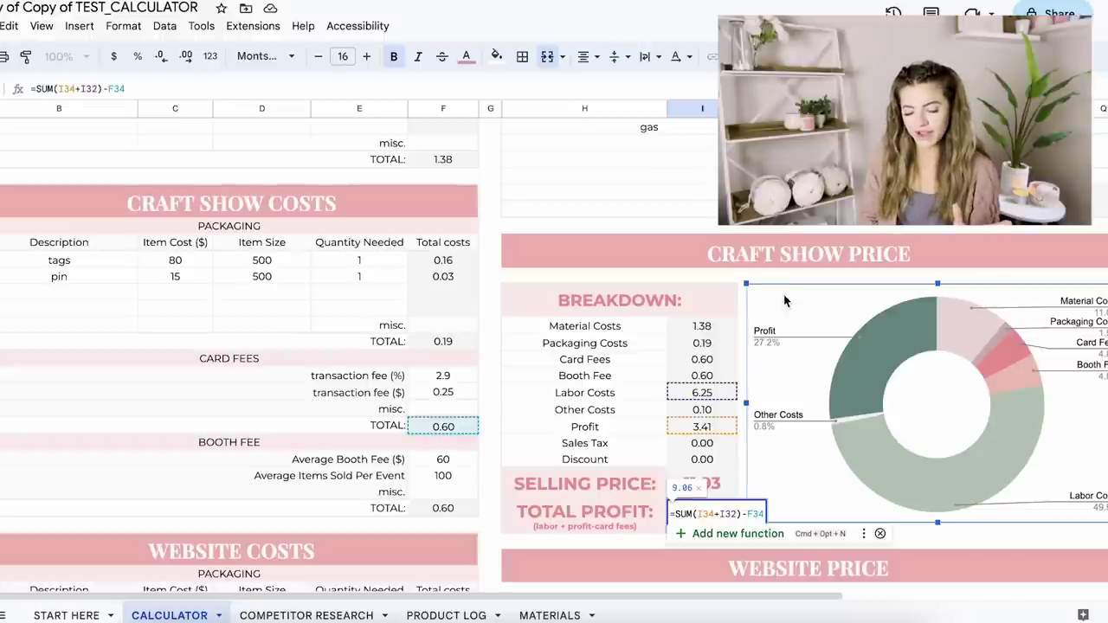
{"action": "key", "text": "Escape"}
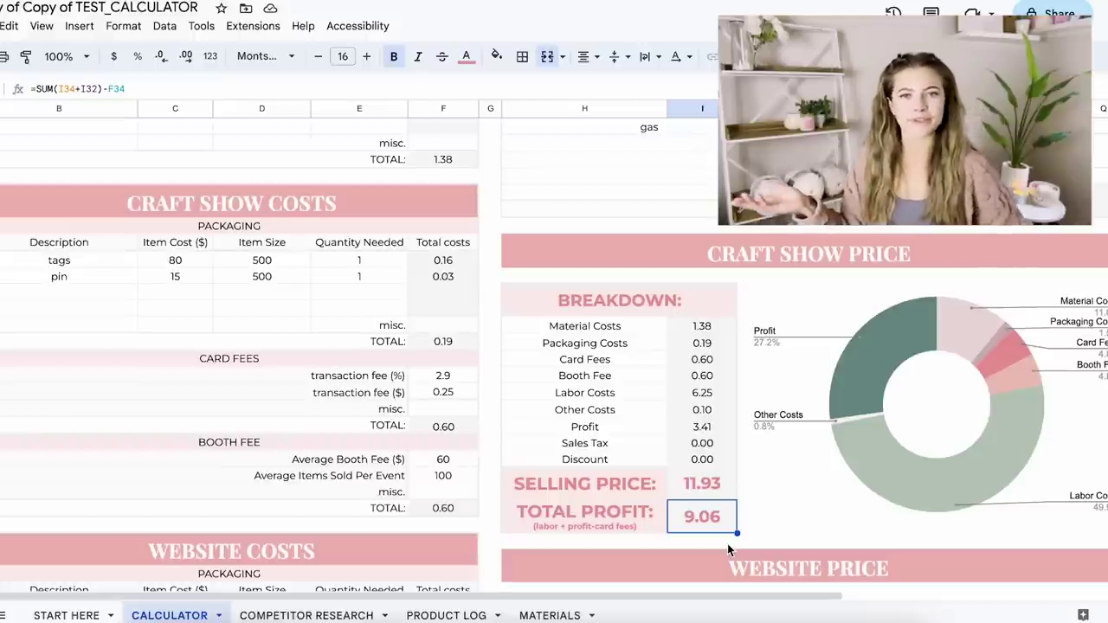
{"action": "scroll", "coordinate": [726, 544], "scroll_direction": "down", "scroll_amount": 5}
{"action": "left_click", "coordinate": [762, 528]}
{"action": "scroll", "coordinate": [762, 531], "scroll_direction": "up", "scroll_amount": 1}
{"action": "scroll", "coordinate": [761, 533], "scroll_direction": "up", "scroll_amount": 2}
{"action": "scroll", "coordinate": [762, 533], "scroll_direction": "right", "scroll_amount": 4}
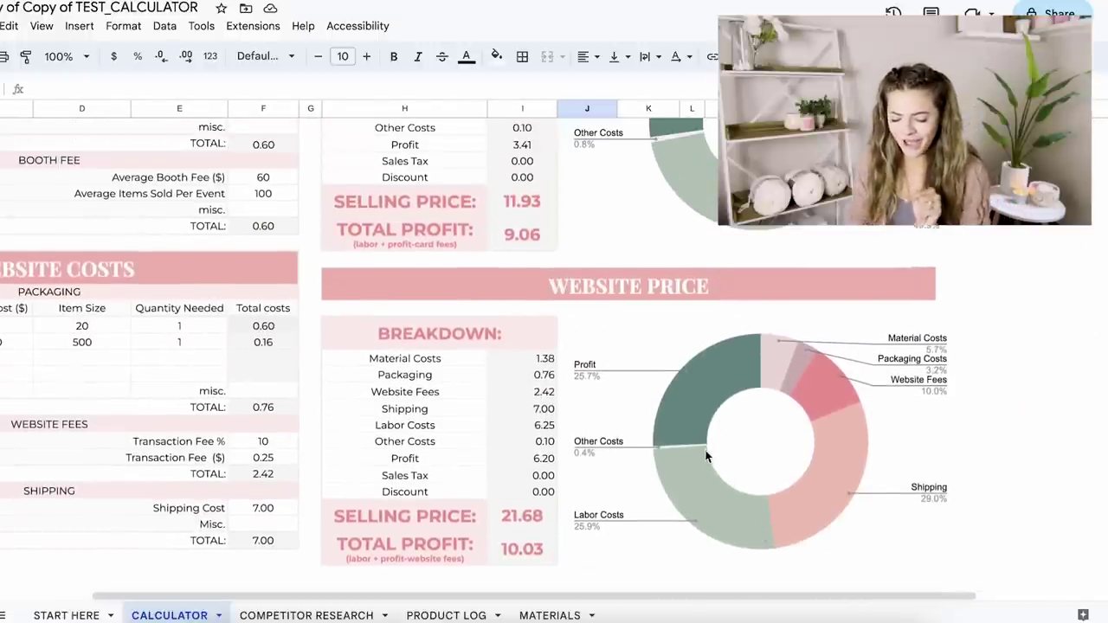
{"action": "scroll", "coordinate": [811, 396], "scroll_direction": "up", "scroll_amount": 2}
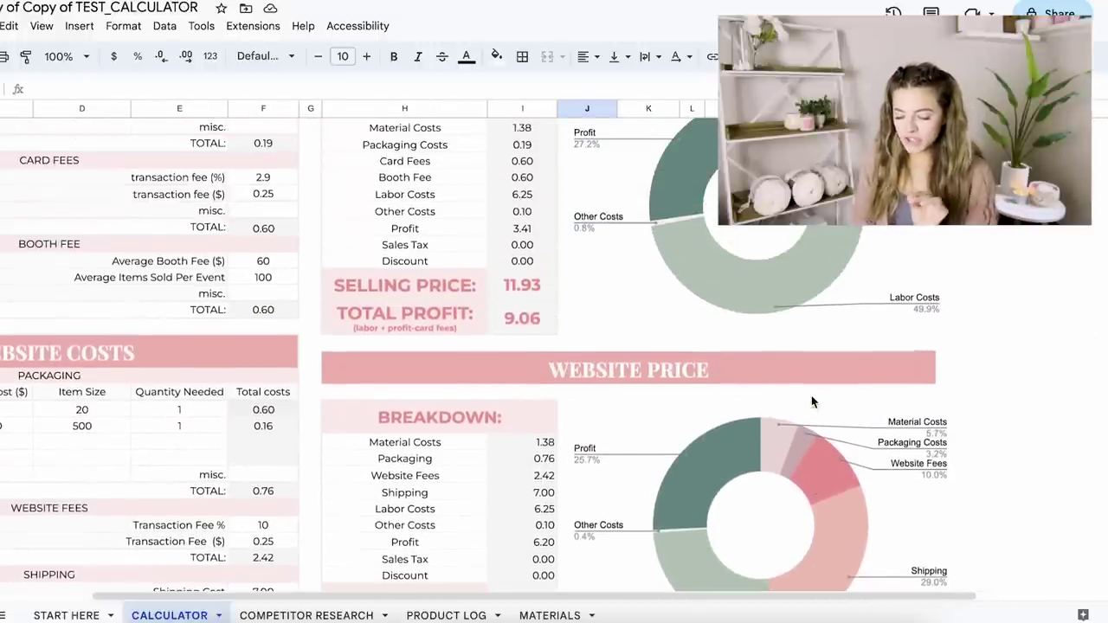
- Enlarge the sheet to 150% and examine the profit and labor shares in the craft show price chart
{"action": "left_click", "coordinate": [85, 56]}
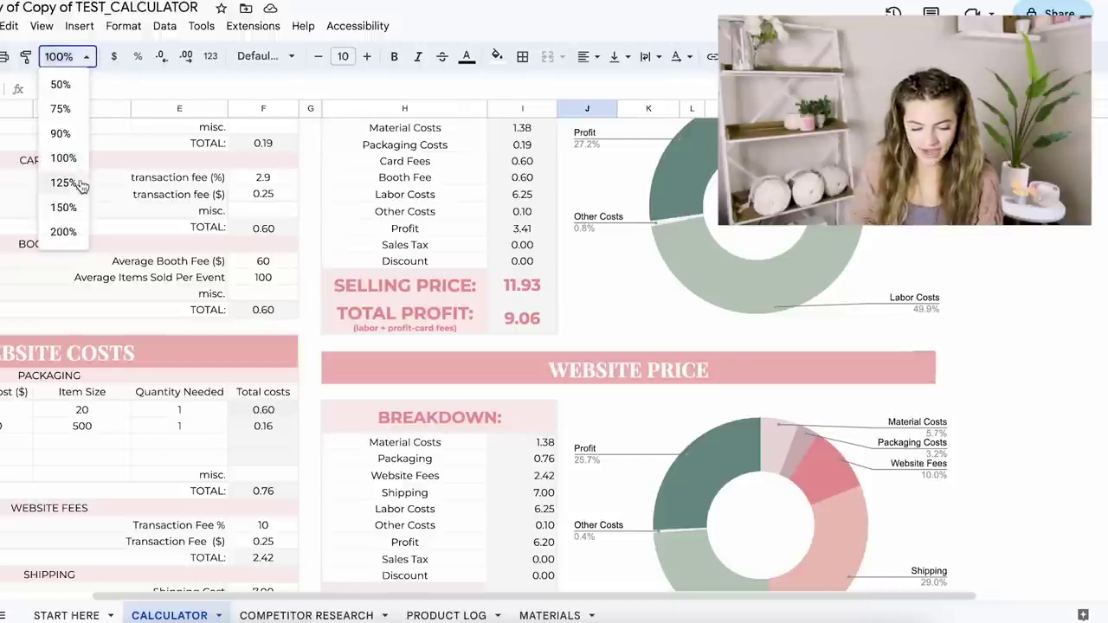
{"action": "left_click", "coordinate": [79, 207]}
{"action": "scroll", "coordinate": [534, 287], "scroll_direction": "right", "scroll_amount": 6}
{"action": "scroll", "coordinate": [533, 282], "scroll_direction": "up", "scroll_amount": 2}
{"action": "scroll", "coordinate": [533, 283], "scroll_direction": "up", "scroll_amount": 1}
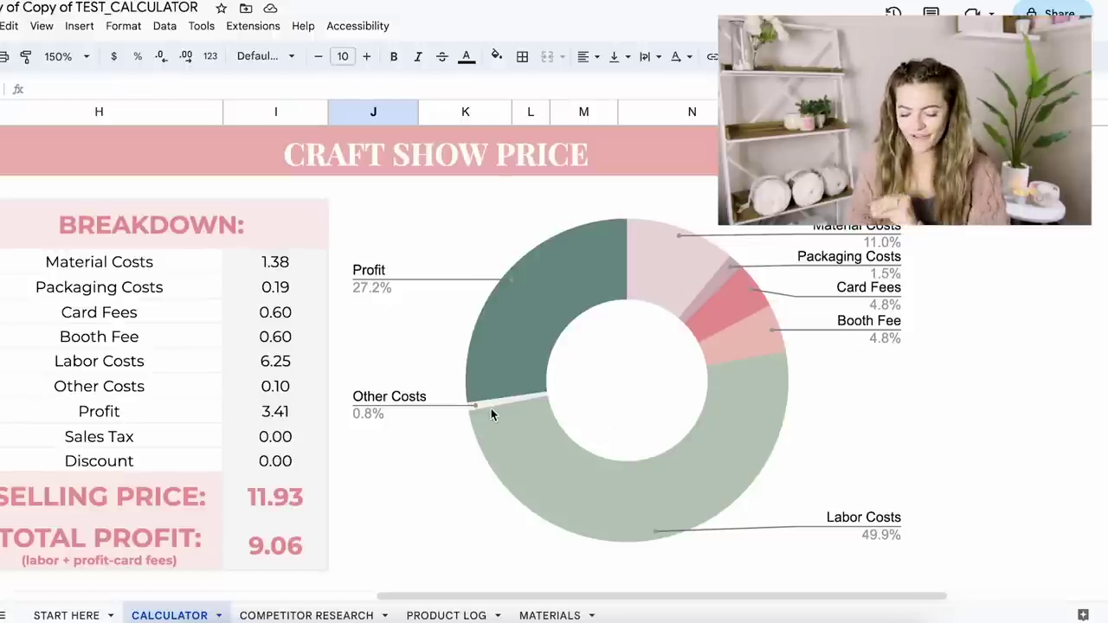
{"action": "left_click", "coordinate": [492, 357]}
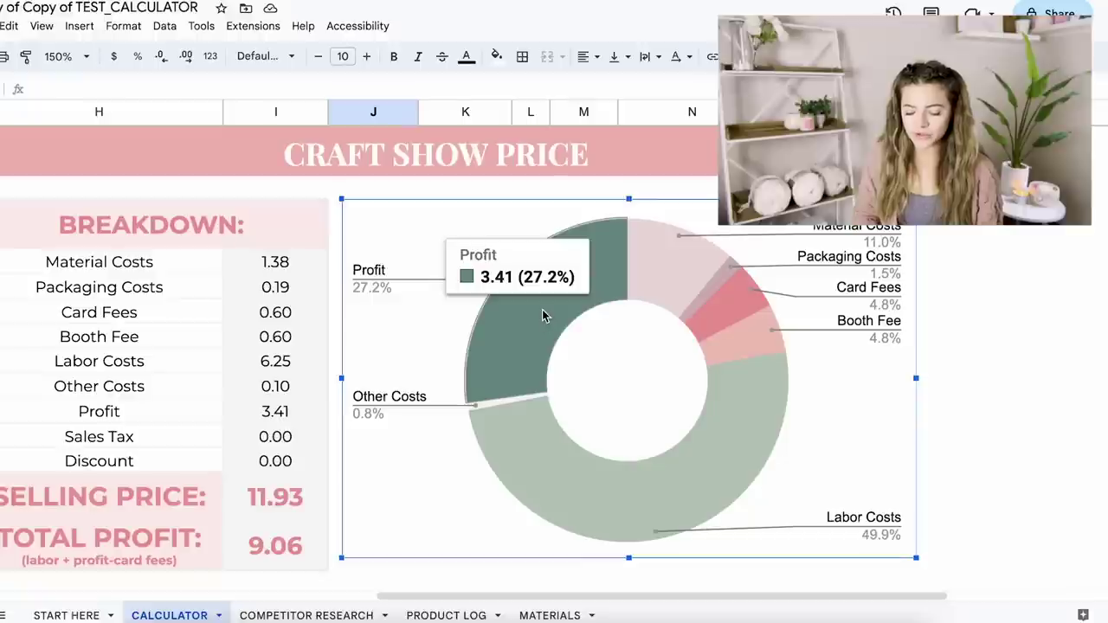
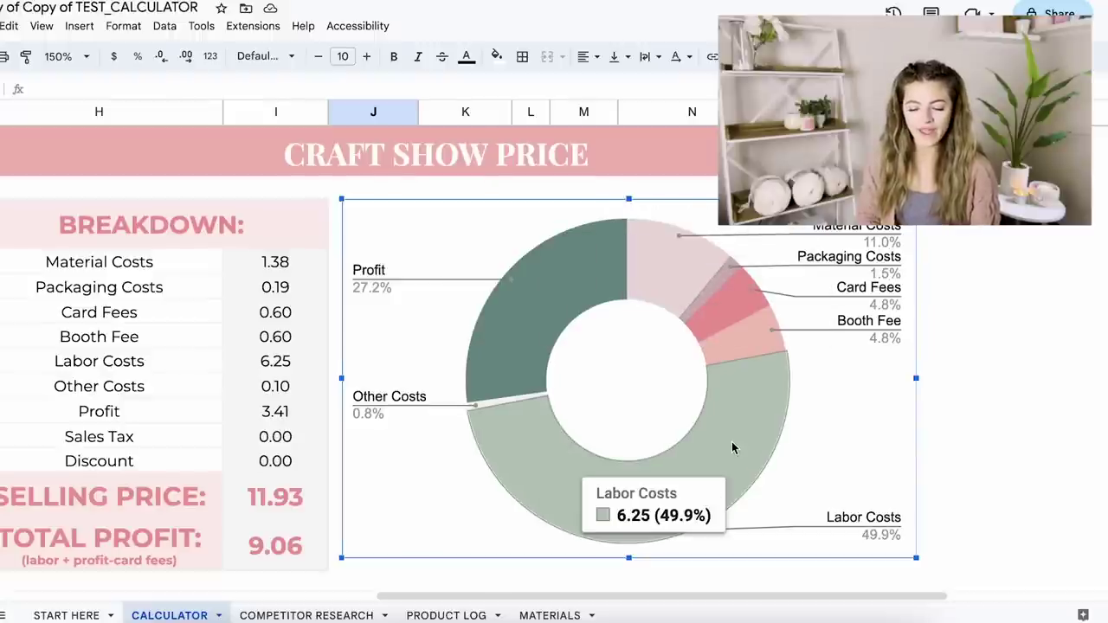
{"action": "scroll", "coordinate": [732, 443], "scroll_direction": "down", "scroll_amount": 1}
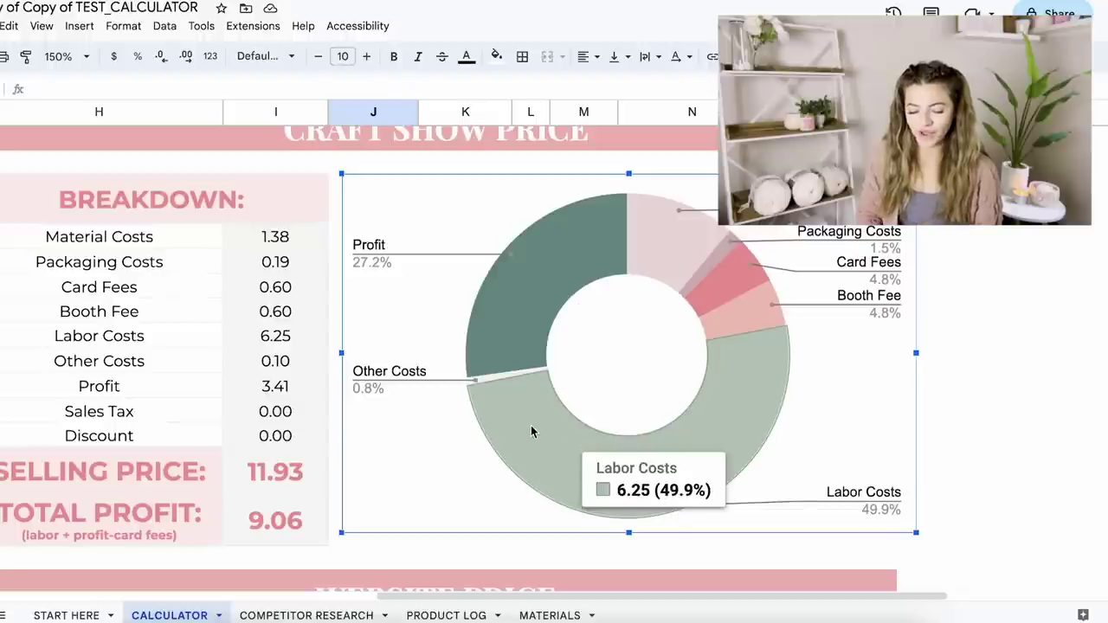
- Select the craft show selling price and review it against the cost breakdown
{"action": "left_click", "coordinate": [292, 481]}
{"action": "scroll", "coordinate": [285, 493], "scroll_direction": "down", "scroll_amount": 2}
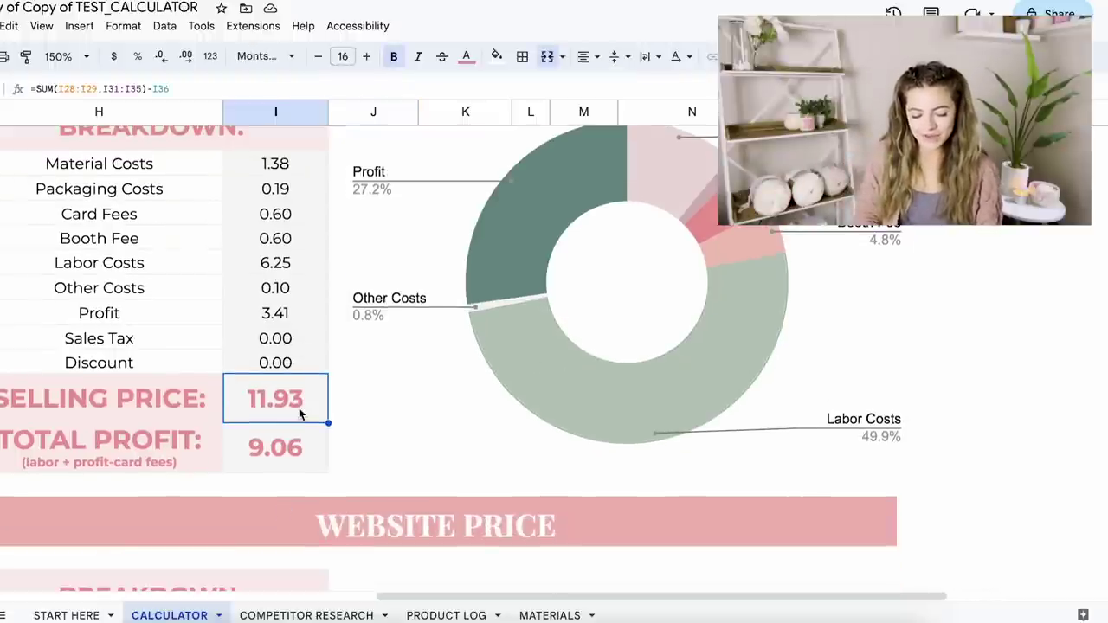
{"action": "scroll", "coordinate": [344, 370], "scroll_direction": "left", "scroll_amount": 5}
{"action": "scroll", "coordinate": [345, 370], "scroll_direction": "up", "scroll_amount": 1}
{"action": "scroll", "coordinate": [608, 423], "scroll_direction": "up", "scroll_amount": 2}
{"action": "scroll", "coordinate": [609, 423], "scroll_direction": "right", "scroll_amount": 2}
{"action": "scroll", "coordinate": [608, 423], "scroll_direction": "right", "scroll_amount": 2}
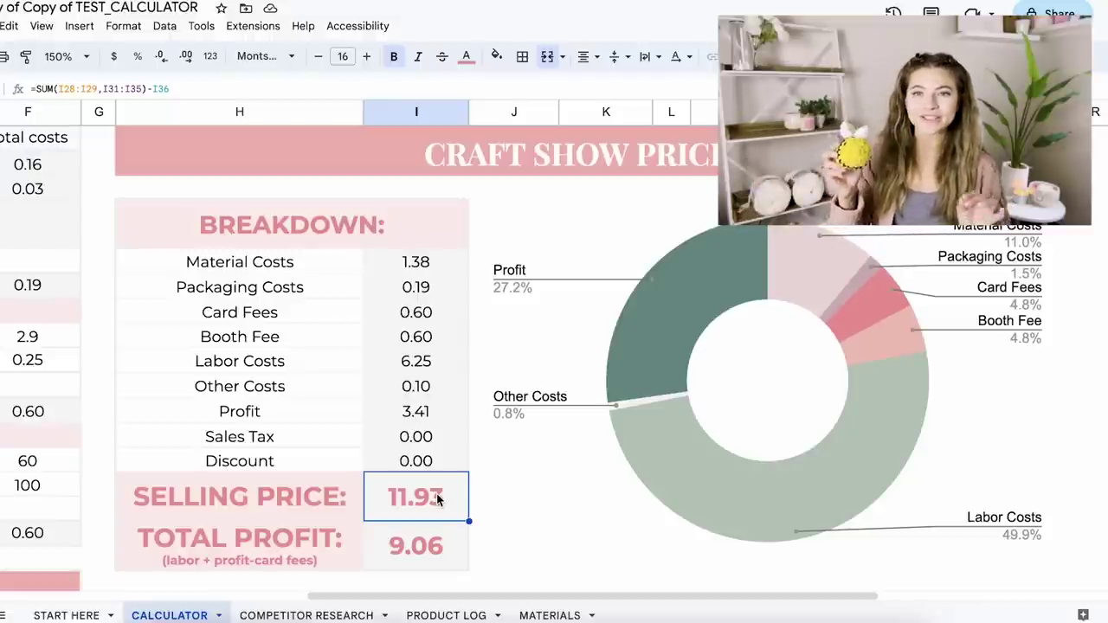
- Set the mark up to 60% and check the craft show selling price, total profit and chart
{"action": "scroll", "coordinate": [447, 494], "scroll_direction": "up", "scroll_amount": 1}
{"action": "scroll", "coordinate": [446, 494], "scroll_direction": "up", "scroll_amount": 3}
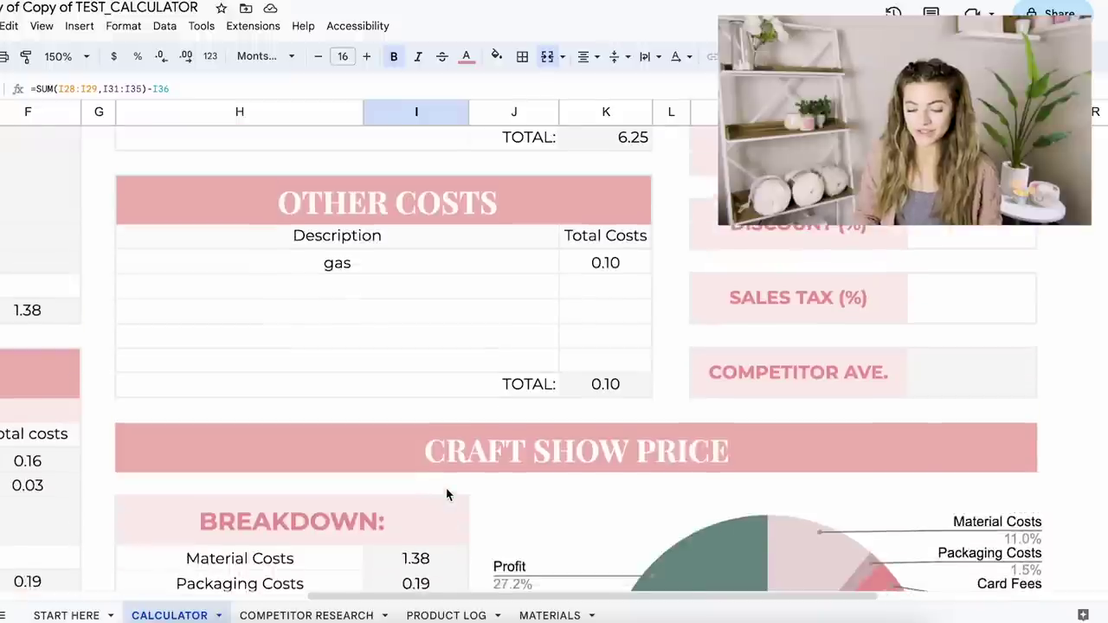
{"action": "left_click", "coordinate": [995, 239]}
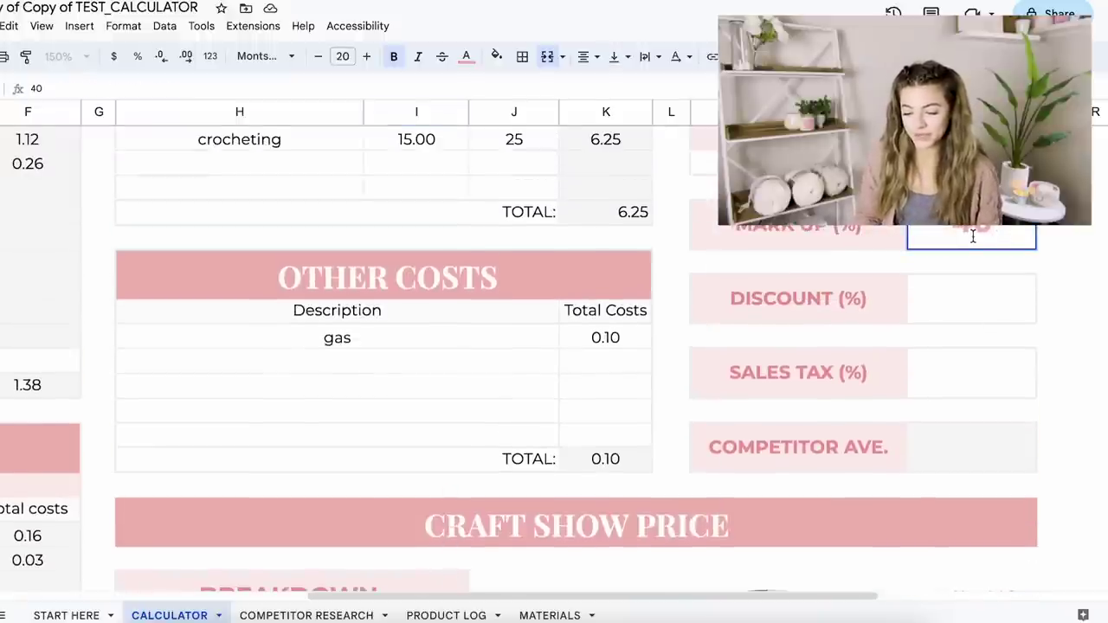
{"action": "type", "text": "0"}
{"action": "key", "text": "Return"}
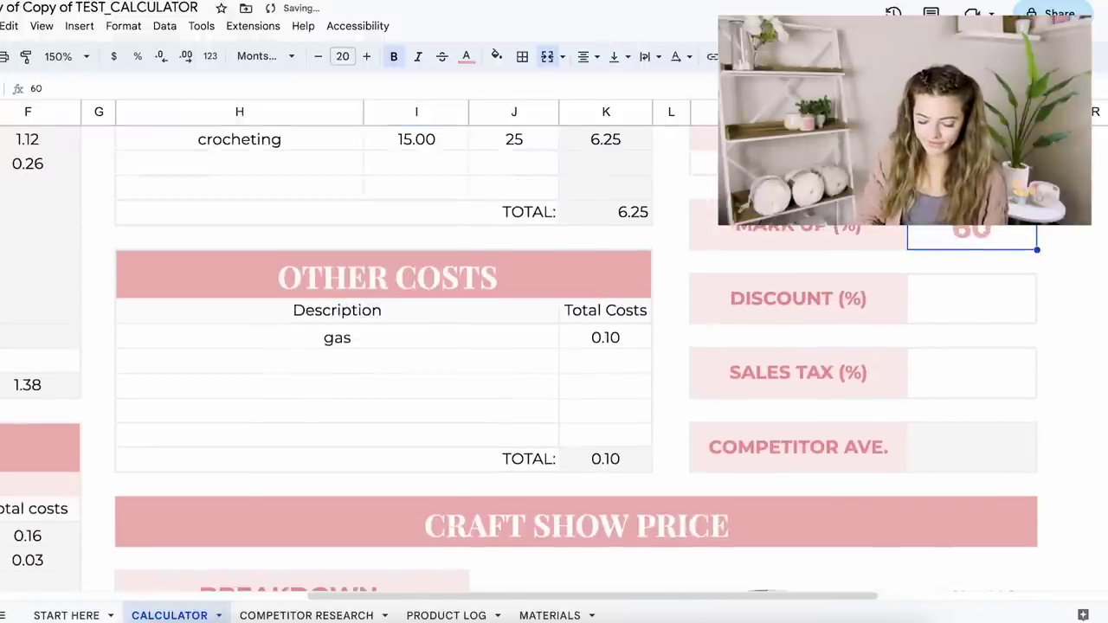
{"action": "scroll", "coordinate": [969, 268], "scroll_direction": "down", "scroll_amount": 4}
{"action": "scroll", "coordinate": [811, 399], "scroll_direction": "up", "scroll_amount": 1}
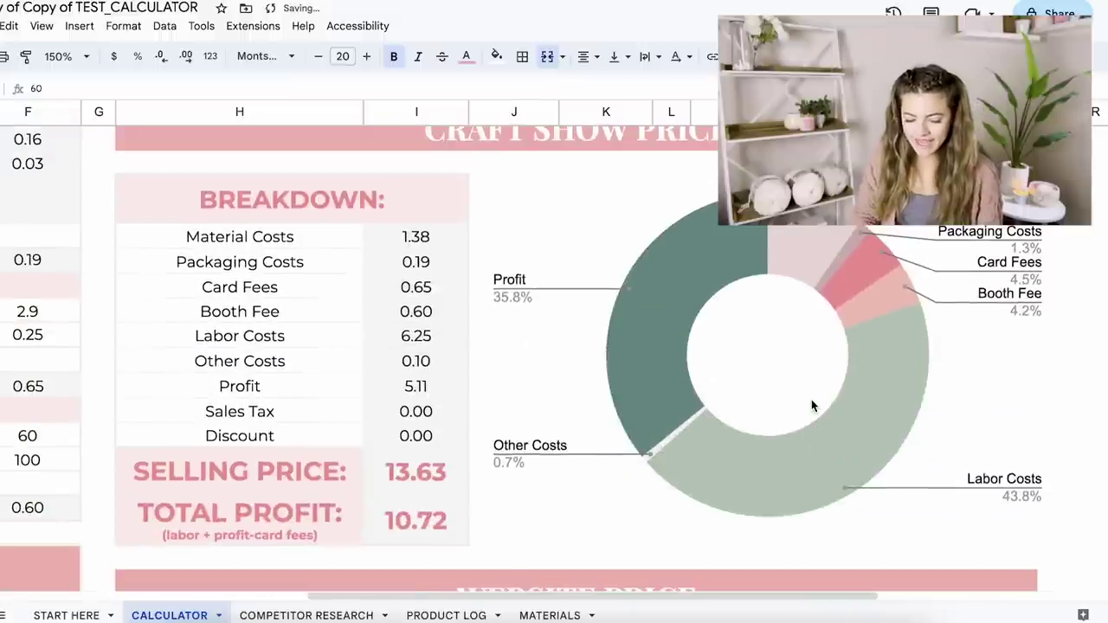
{"action": "scroll", "coordinate": [811, 399], "scroll_direction": "down", "scroll_amount": 1}
{"action": "scroll", "coordinate": [810, 402], "scroll_direction": "up", "scroll_amount": 2}
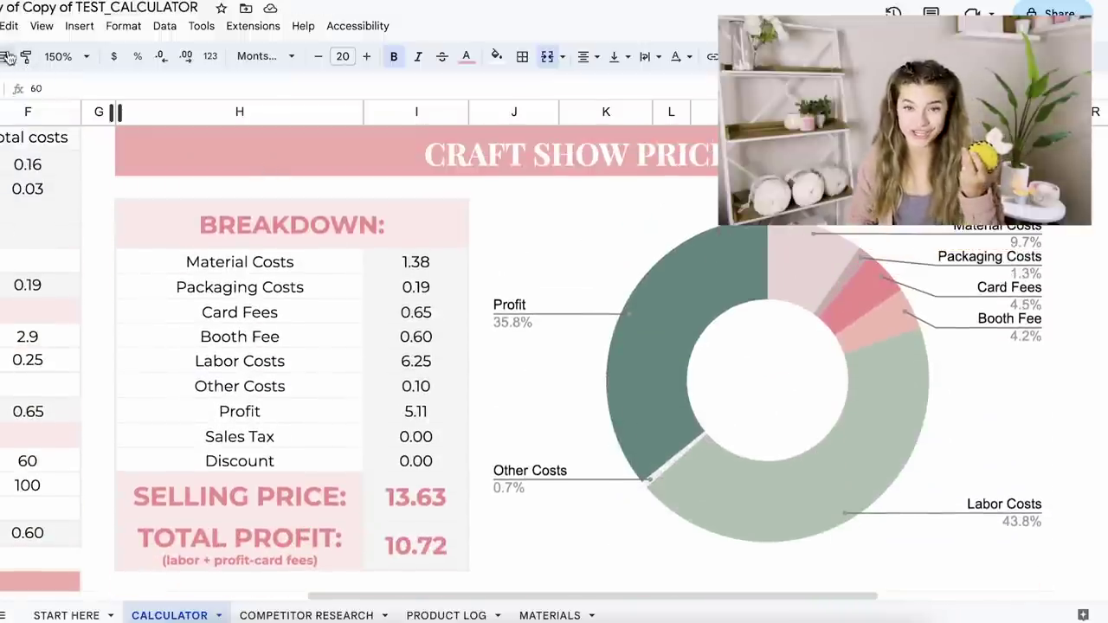
- Return the sheet zoom to 100% and bring the craft show costs back into view beside the price breakdown
{"action": "left_click", "coordinate": [83, 57]}
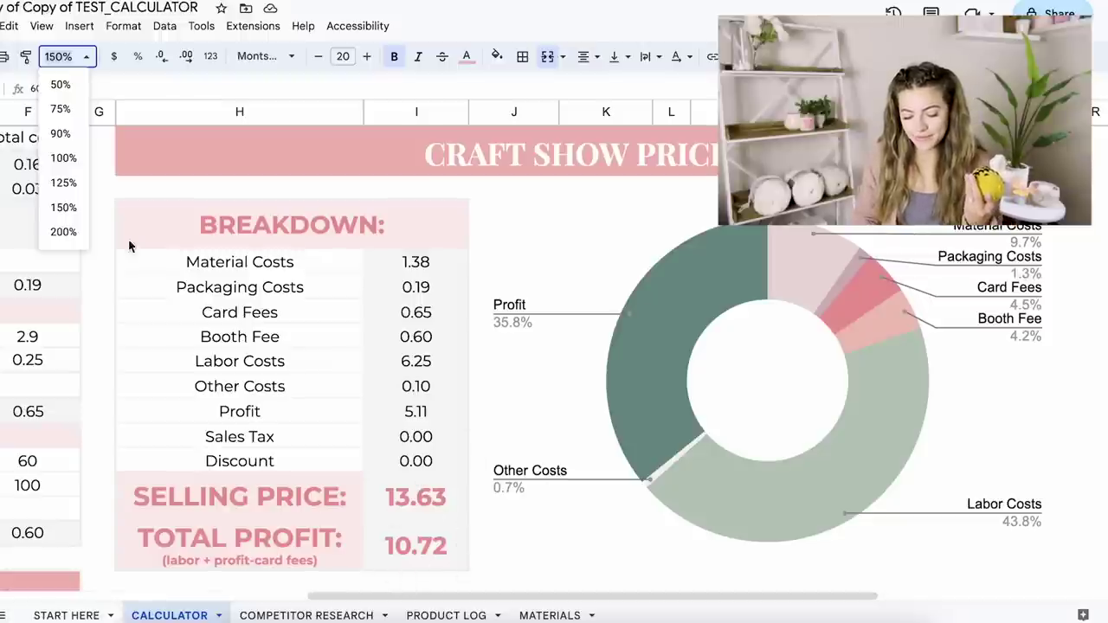
{"action": "left_click", "coordinate": [63, 158]}
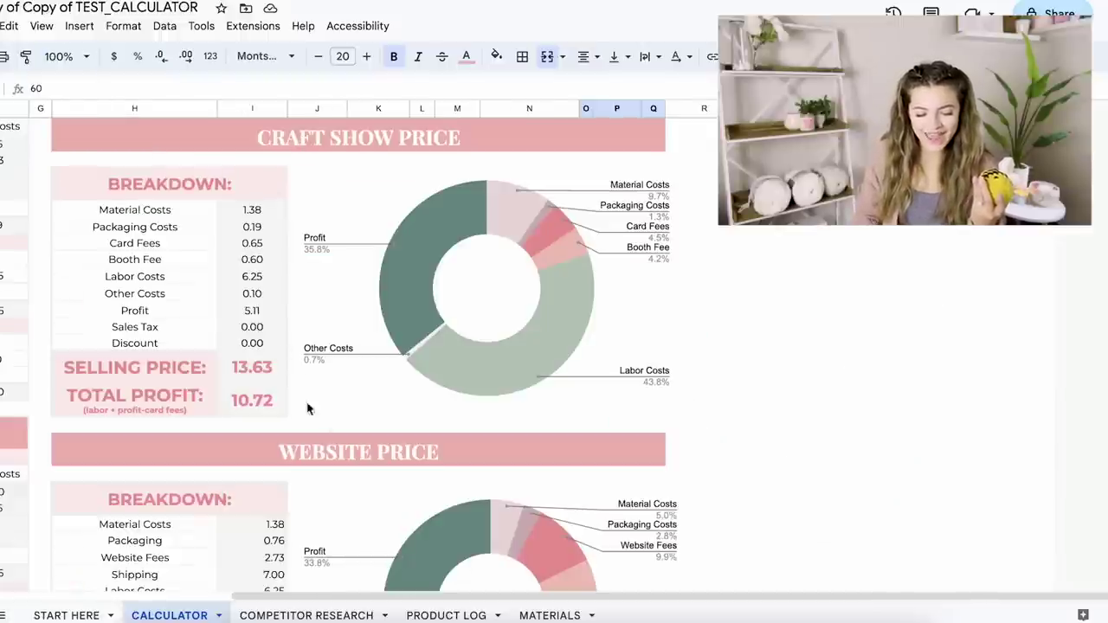
{"action": "scroll", "coordinate": [461, 345], "scroll_direction": "left", "scroll_amount": 5}
{"action": "scroll", "coordinate": [461, 346], "scroll_direction": "up", "scroll_amount": 1}
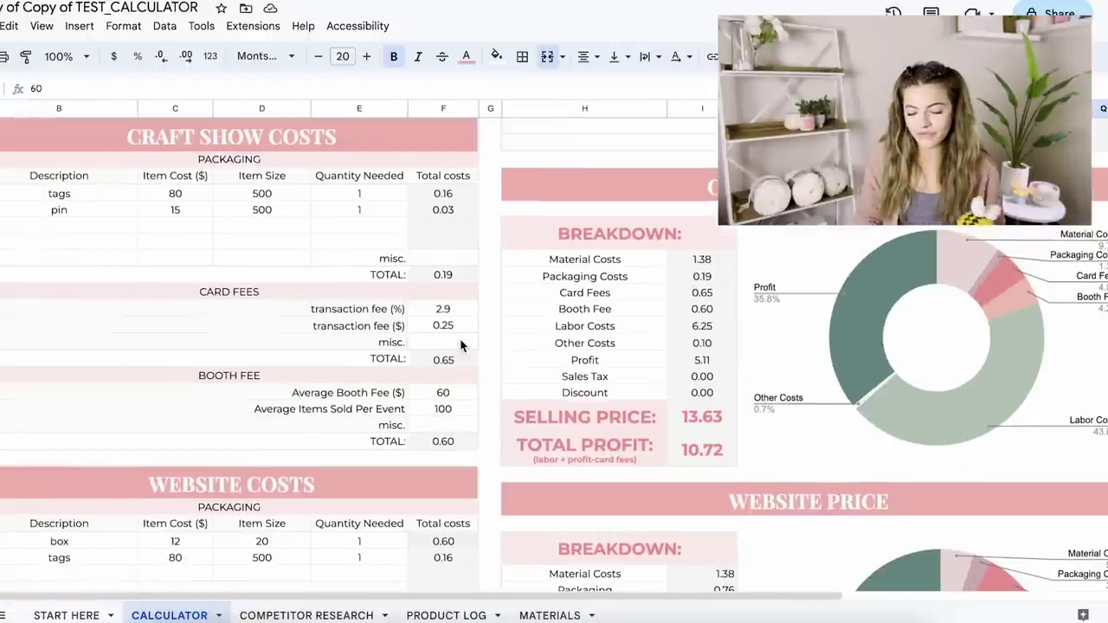
- Try a 15% discount on the bee in the pricing calculator
{"action": "scroll", "coordinate": [768, 401], "scroll_direction": "up", "scroll_amount": 5}
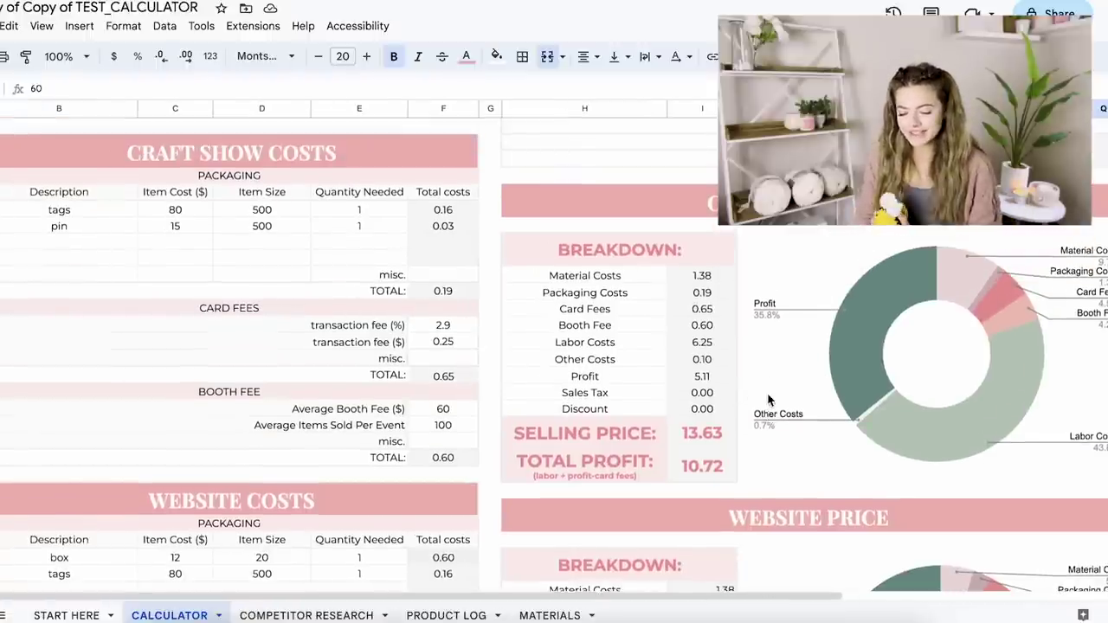
{"action": "scroll", "coordinate": [803, 318], "scroll_direction": "up", "scroll_amount": 1}
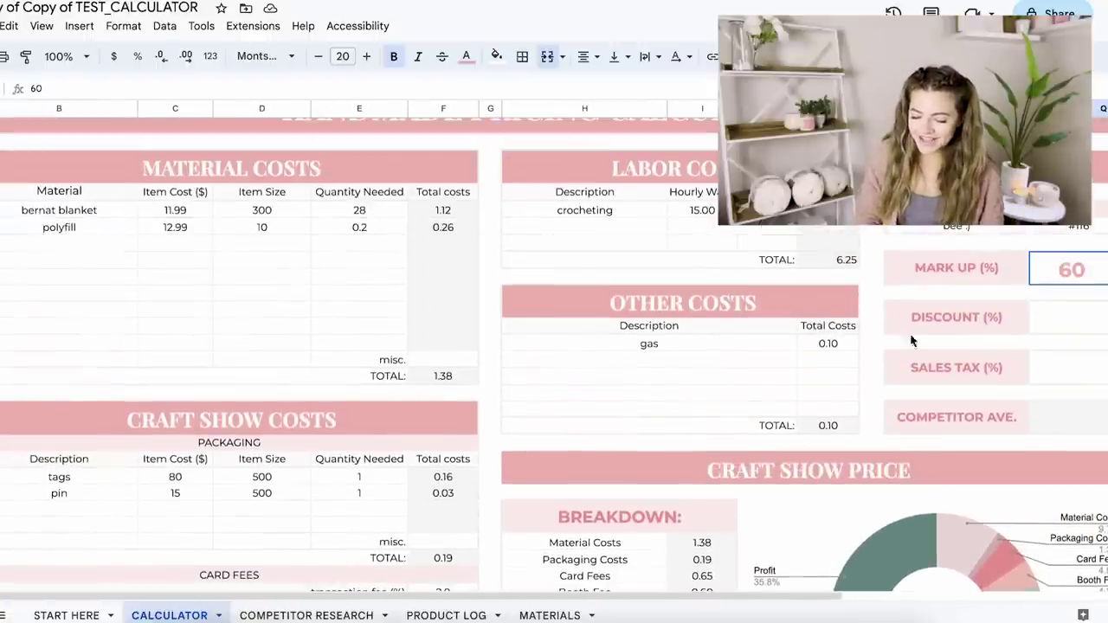
{"action": "left_click", "coordinate": [1073, 317]}
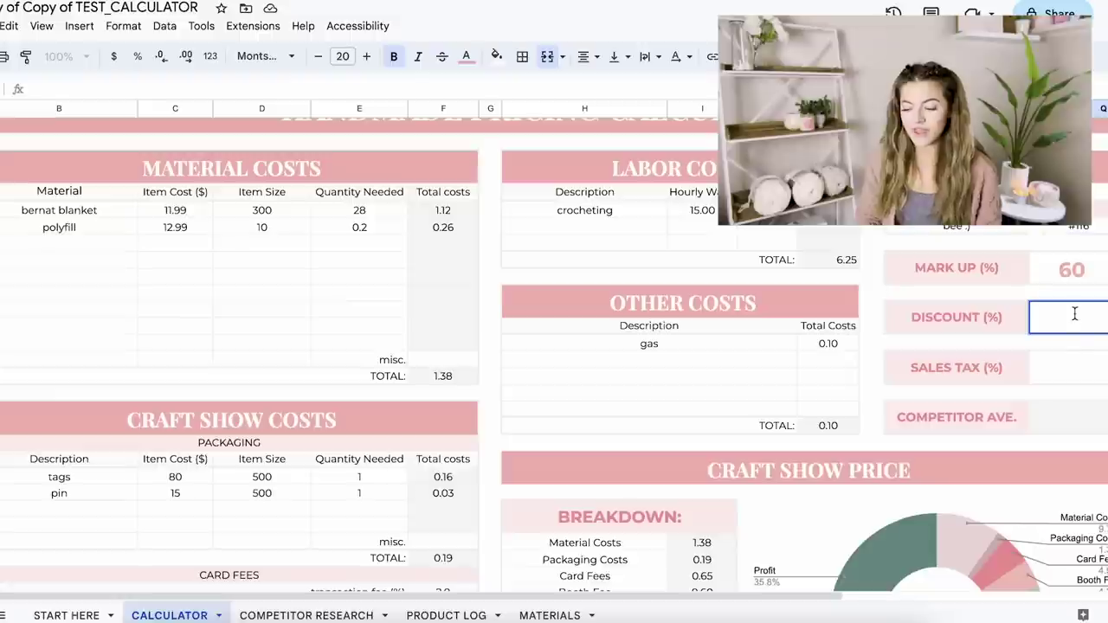
{"action": "scroll", "coordinate": [1080, 374], "scroll_direction": "up", "scroll_amount": 2}
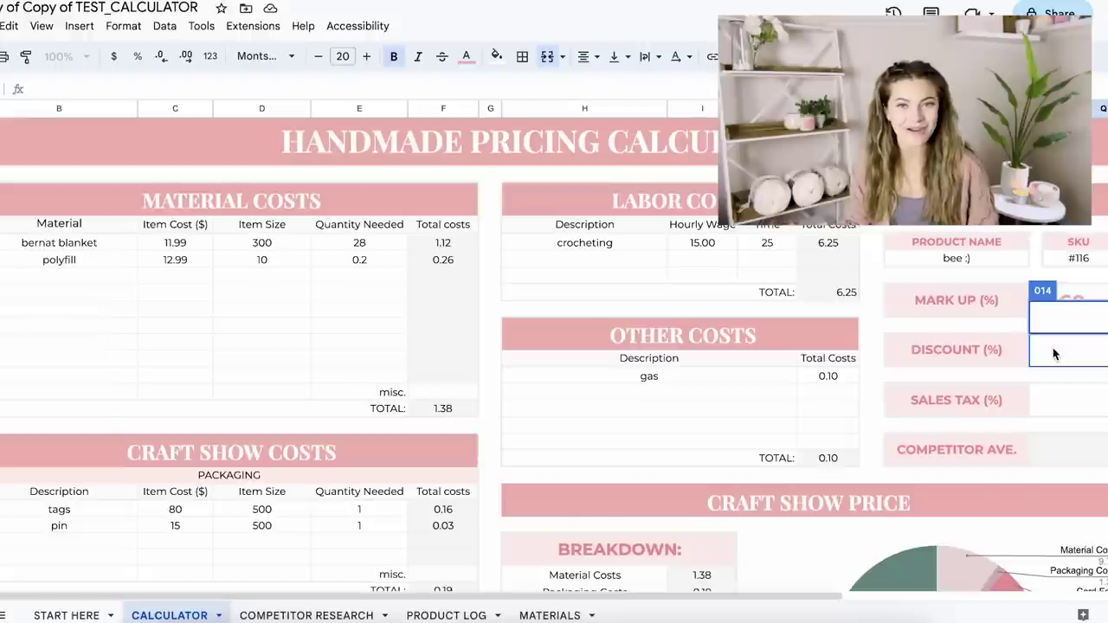
{"action": "left_click", "coordinate": [1081, 208]}
{"action": "left_click", "coordinate": [1073, 349]}
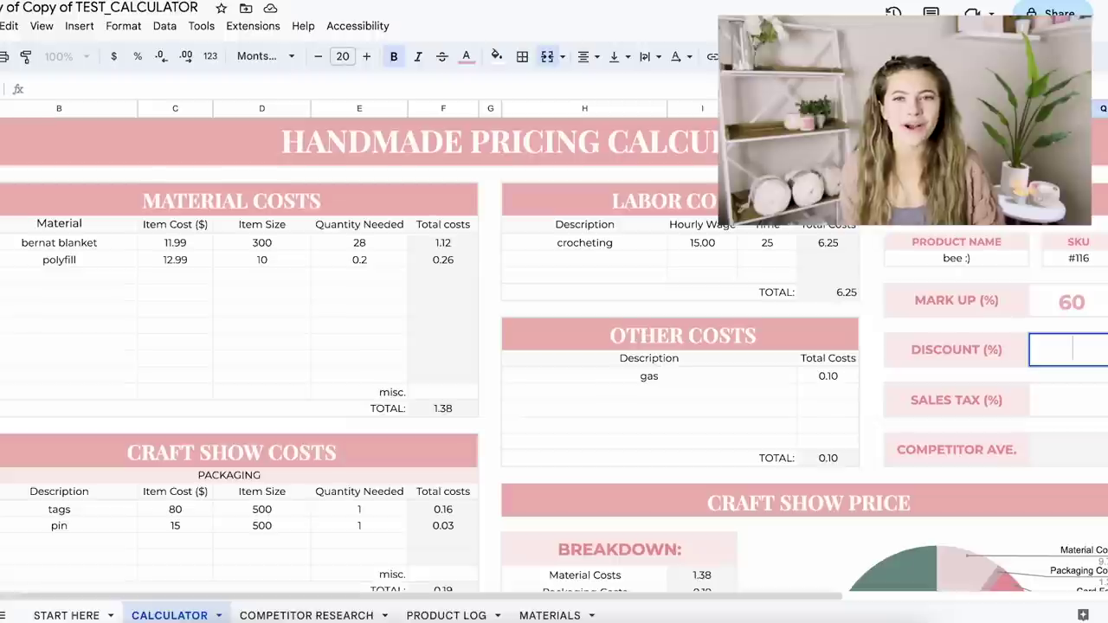
{"action": "left_click", "coordinate": [1057, 351]}
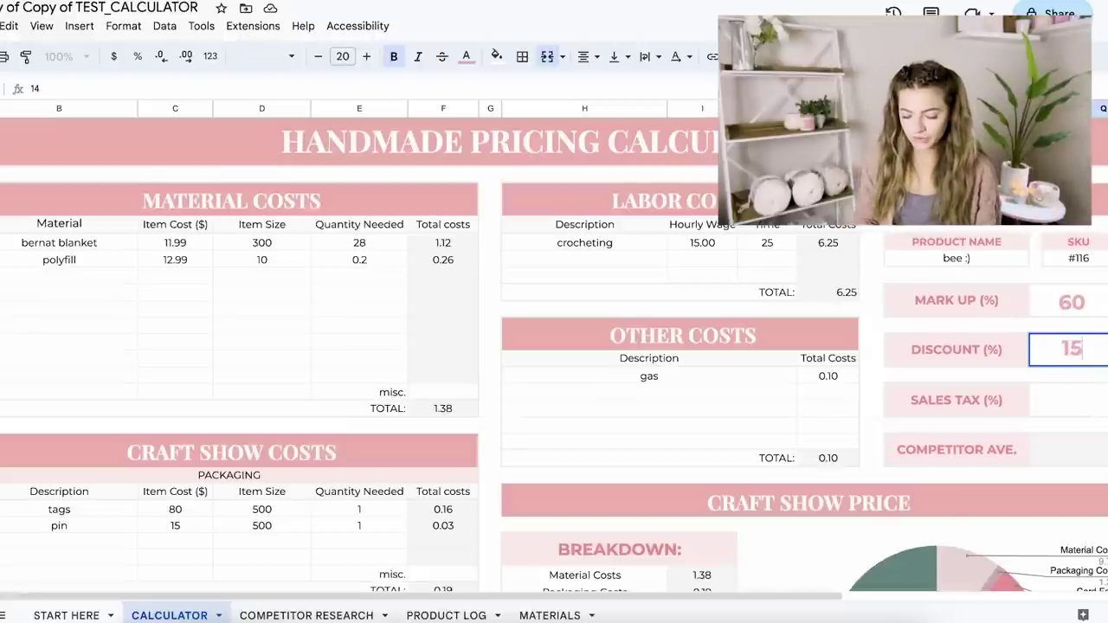
{"action": "key", "text": "Return"}
- Set the sales tax to 9% and check the craft show price breakdown
{"action": "scroll", "coordinate": [554, 346], "scroll_direction": "down", "scroll_amount": 3}
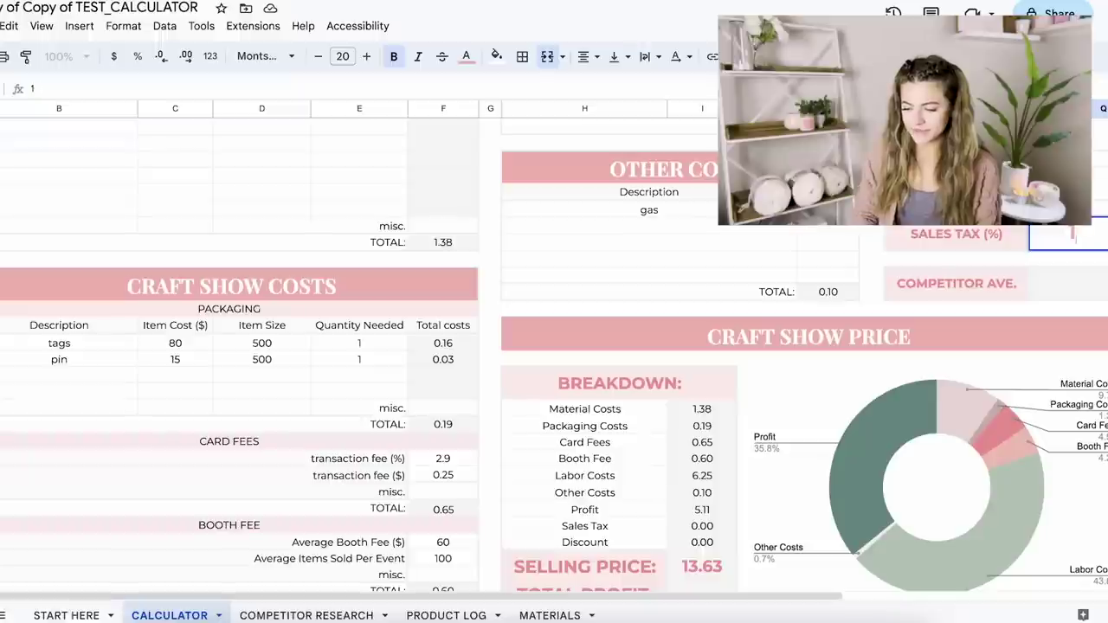
{"action": "type", "text": "9"}
{"action": "key", "text": "Return"}
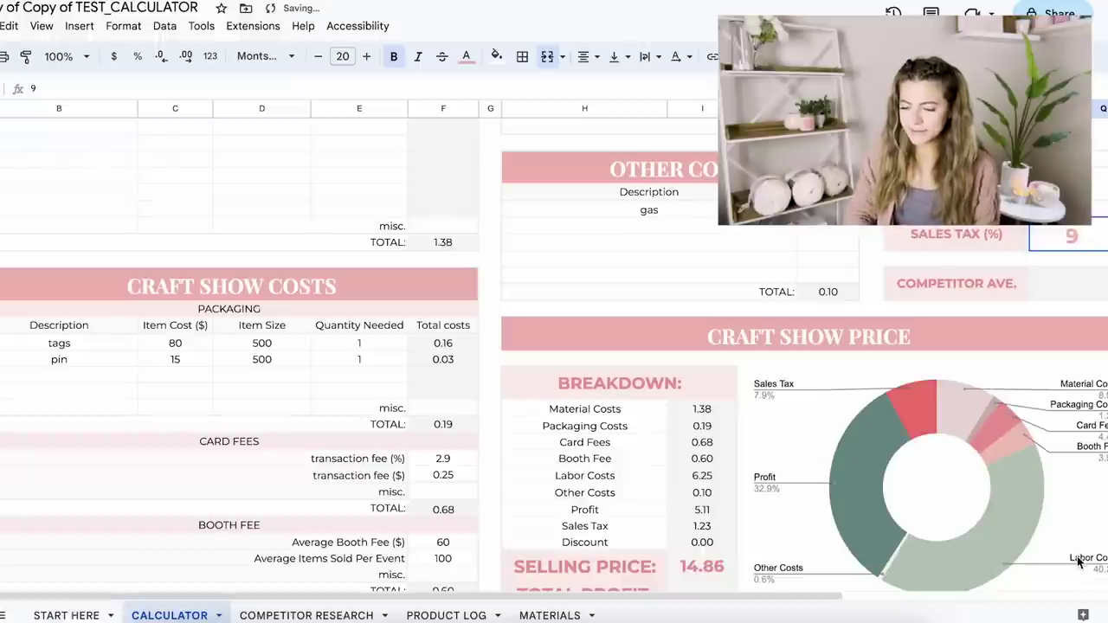
{"action": "scroll", "coordinate": [867, 439], "scroll_direction": "down", "scroll_amount": 2}
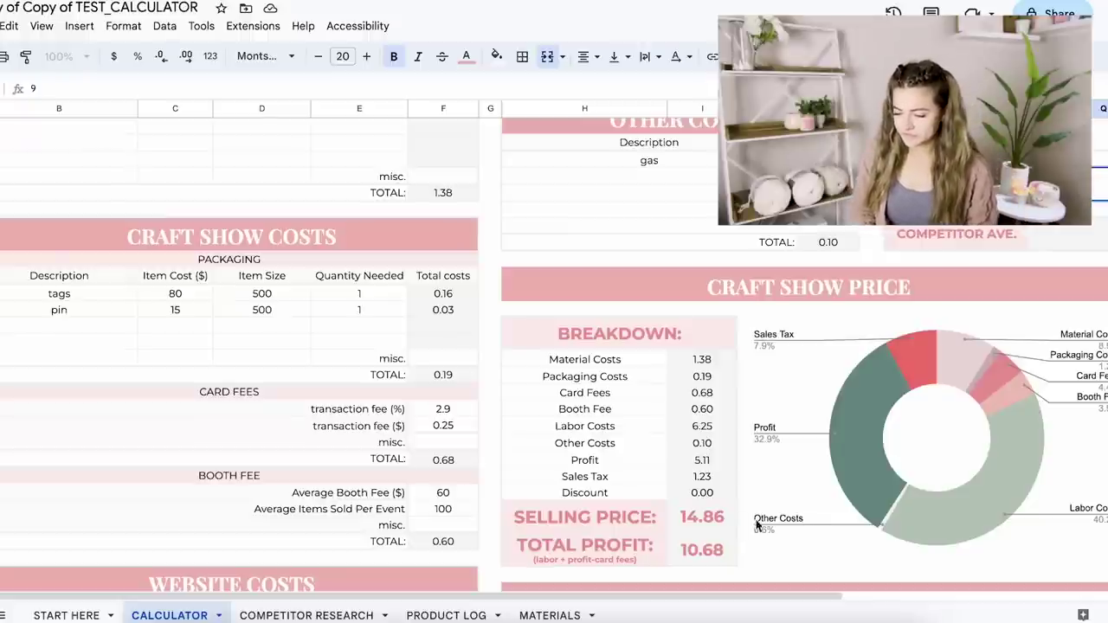
- Inspect the sales tax and selling price cells in the craft show breakdown
{"action": "left_click", "coordinate": [716, 518]}
{"action": "left_click", "coordinate": [714, 475]}
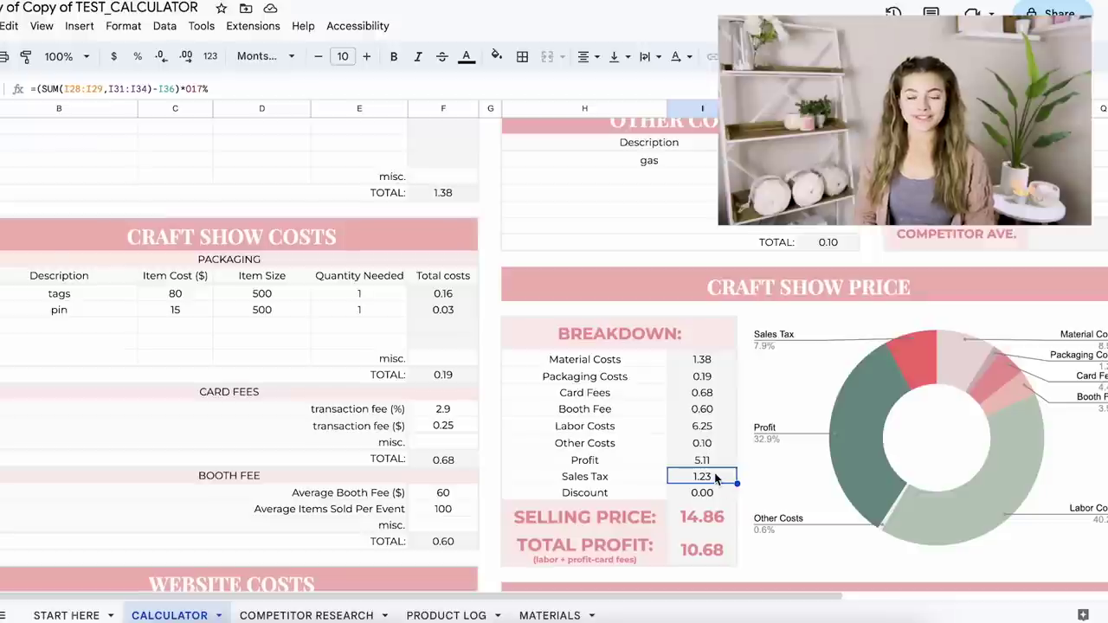
{"action": "left_click", "coordinate": [721, 519]}
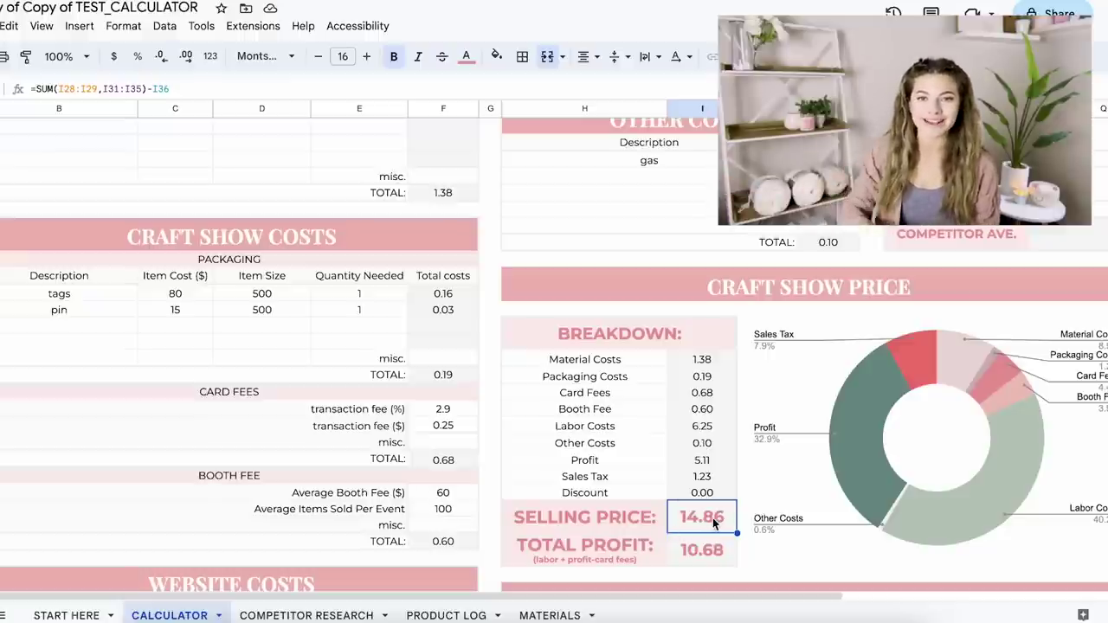
- Set the mark up to 20% and check the craft show selling price, total profit and chart
{"action": "scroll", "coordinate": [726, 523], "scroll_direction": "up", "scroll_amount": 2}
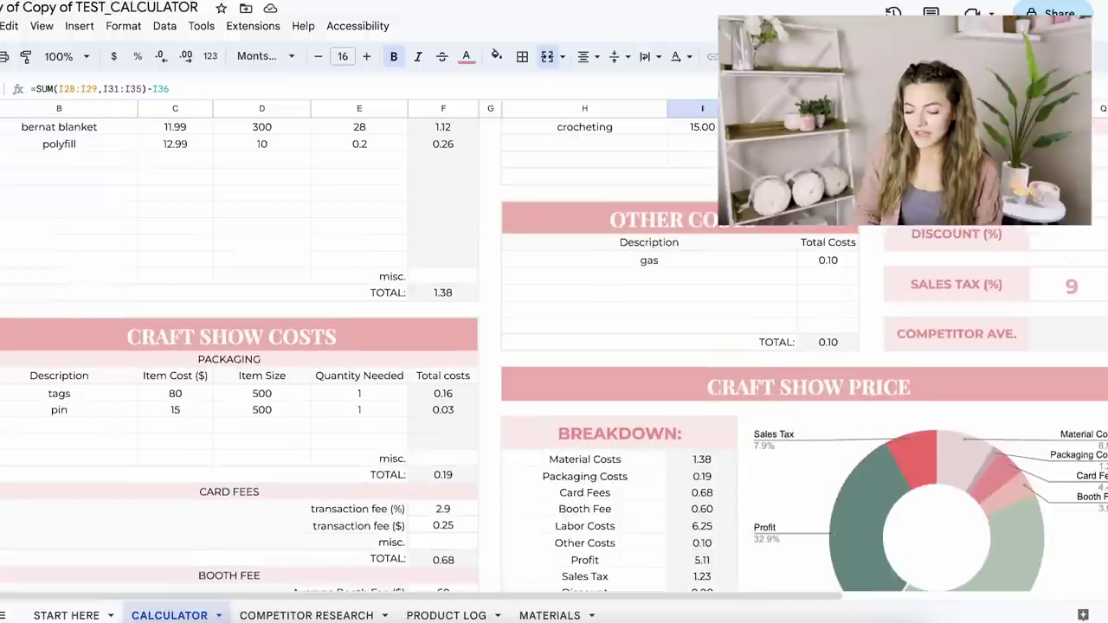
{"action": "left_click", "coordinate": [1094, 185]}
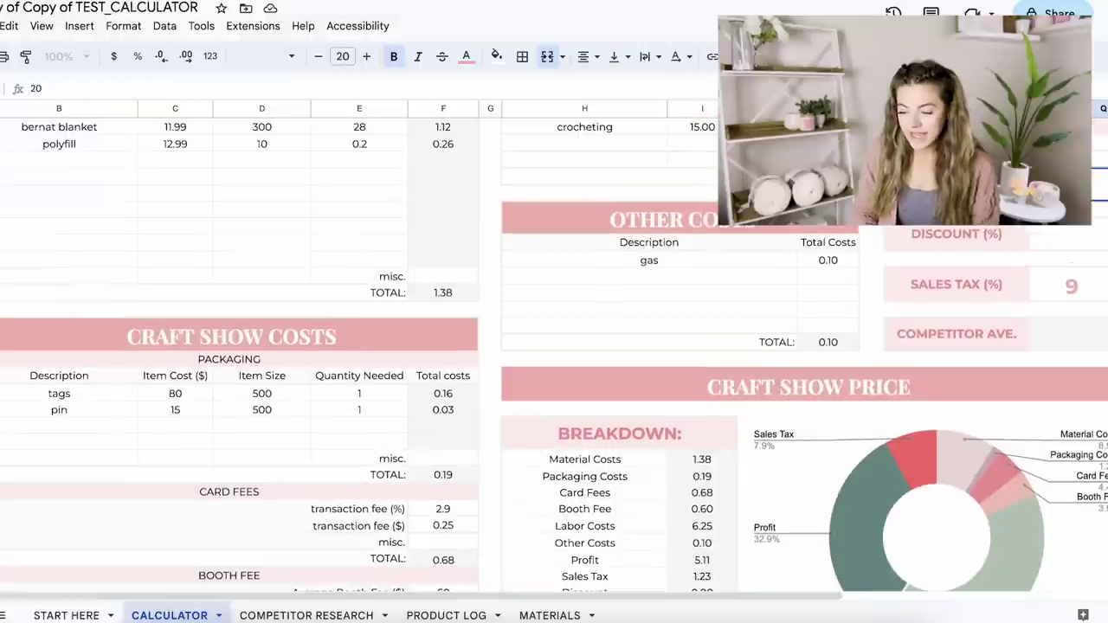
{"action": "type", "text": "20"}
{"action": "key", "text": "Return"}
{"action": "left_click", "coordinate": [880, 361]}
{"action": "scroll", "coordinate": [860, 383], "scroll_direction": "down", "scroll_amount": 3}
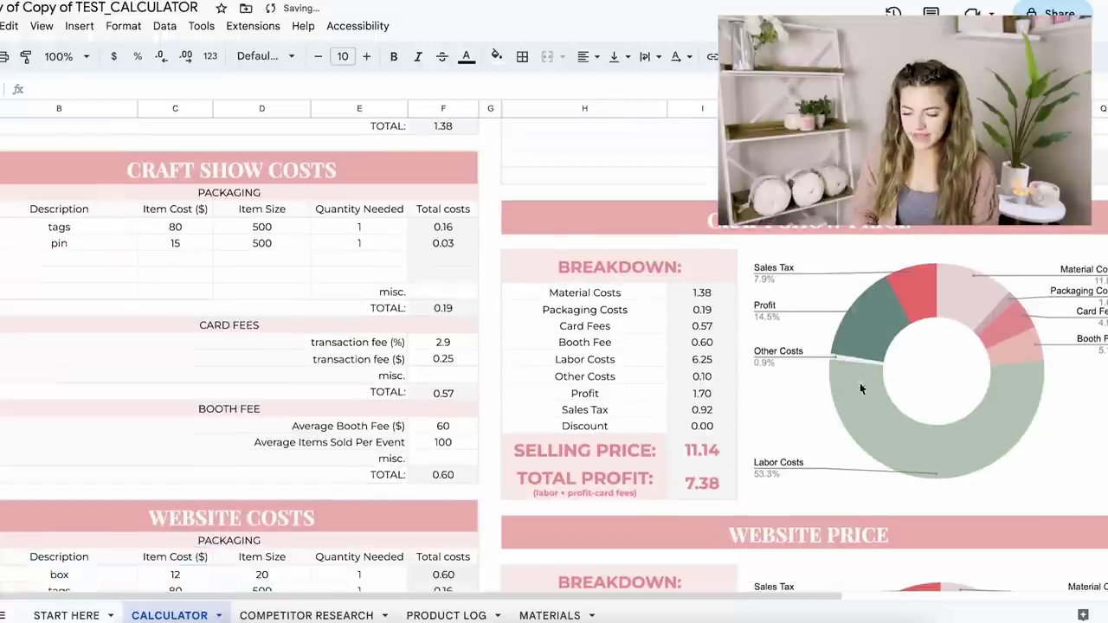
{"action": "scroll", "coordinate": [798, 470], "scroll_direction": "up", "scroll_amount": 1}
{"action": "scroll", "coordinate": [860, 413], "scroll_direction": "up", "scroll_amount": 2}
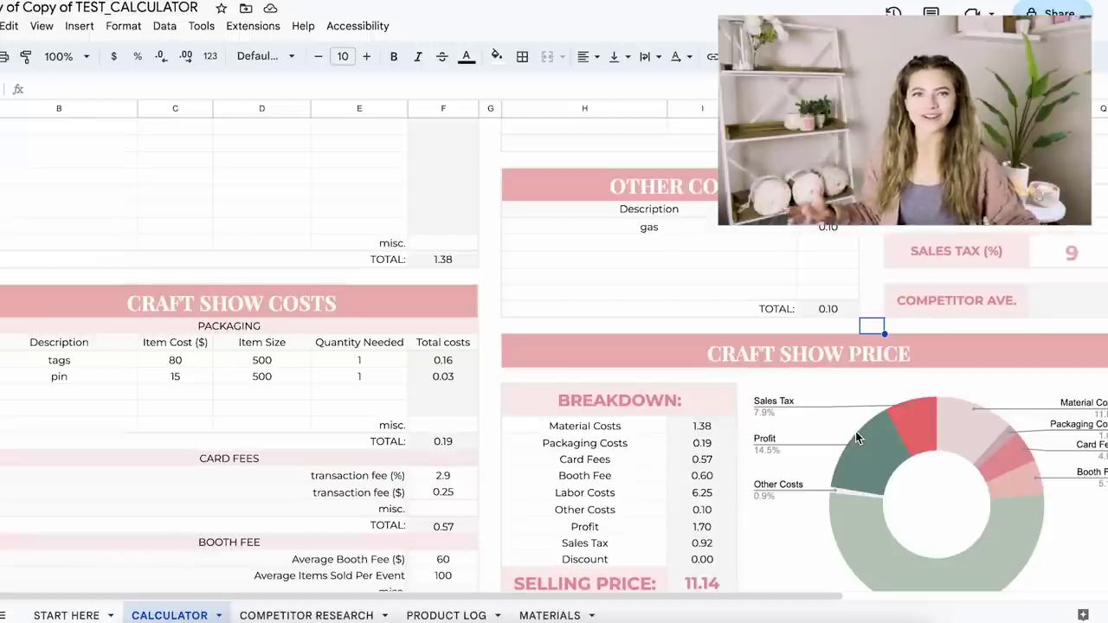
{"action": "scroll", "coordinate": [856, 435], "scroll_direction": "up", "scroll_amount": 3}
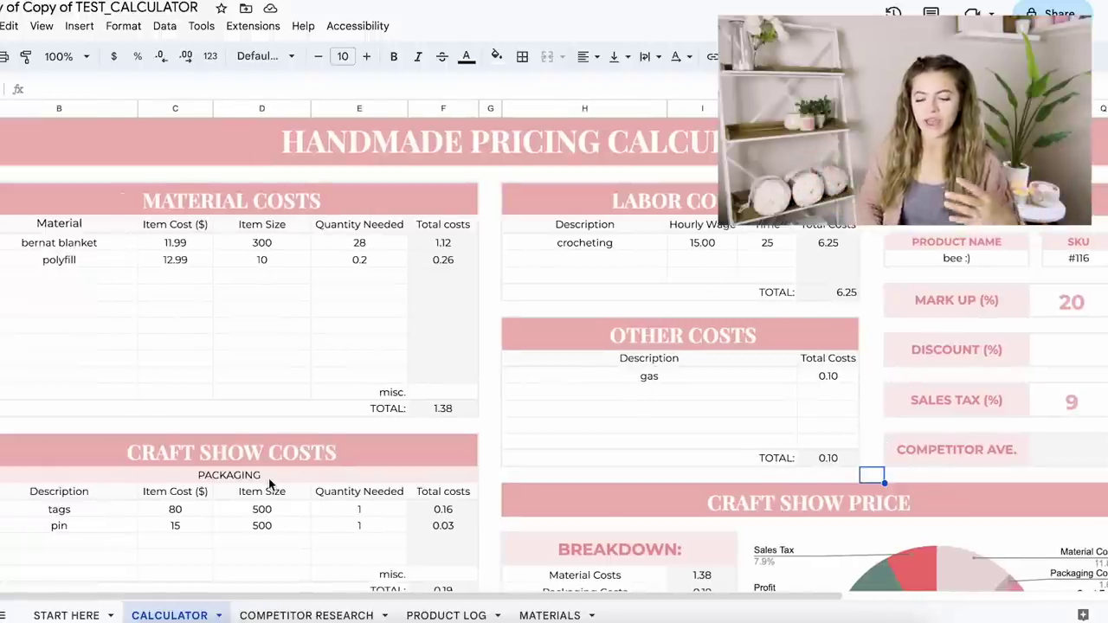
{"action": "scroll", "coordinate": [268, 484], "scroll_direction": "down", "scroll_amount": 2}
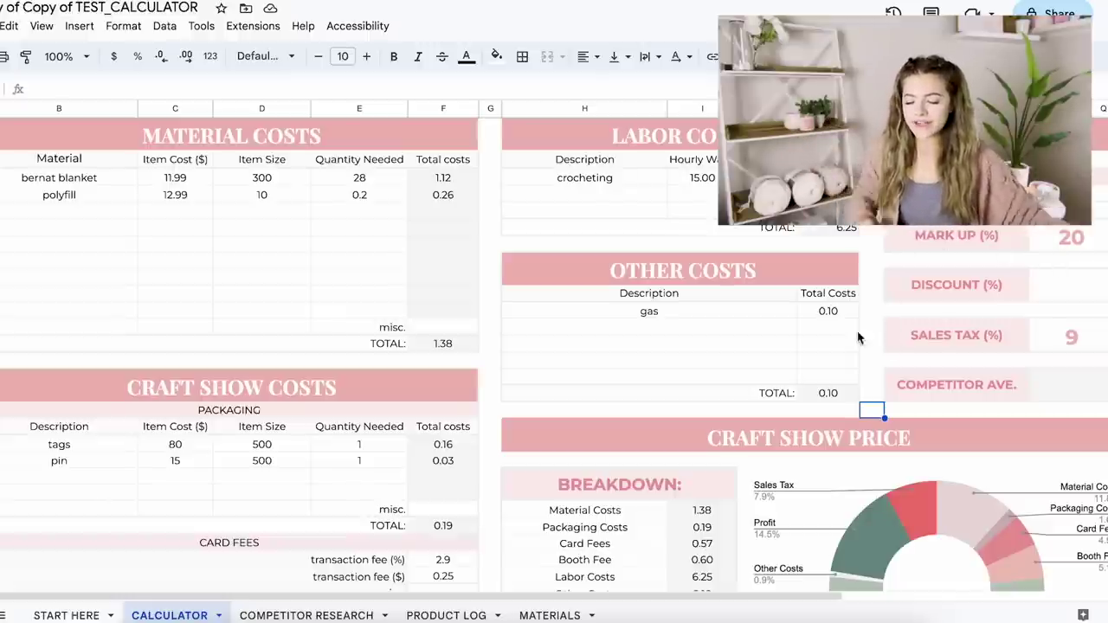
- Leave the mark up and discount as they are and clear the sales tax percentage
{"action": "scroll", "coordinate": [848, 326], "scroll_direction": "up", "scroll_amount": 2}
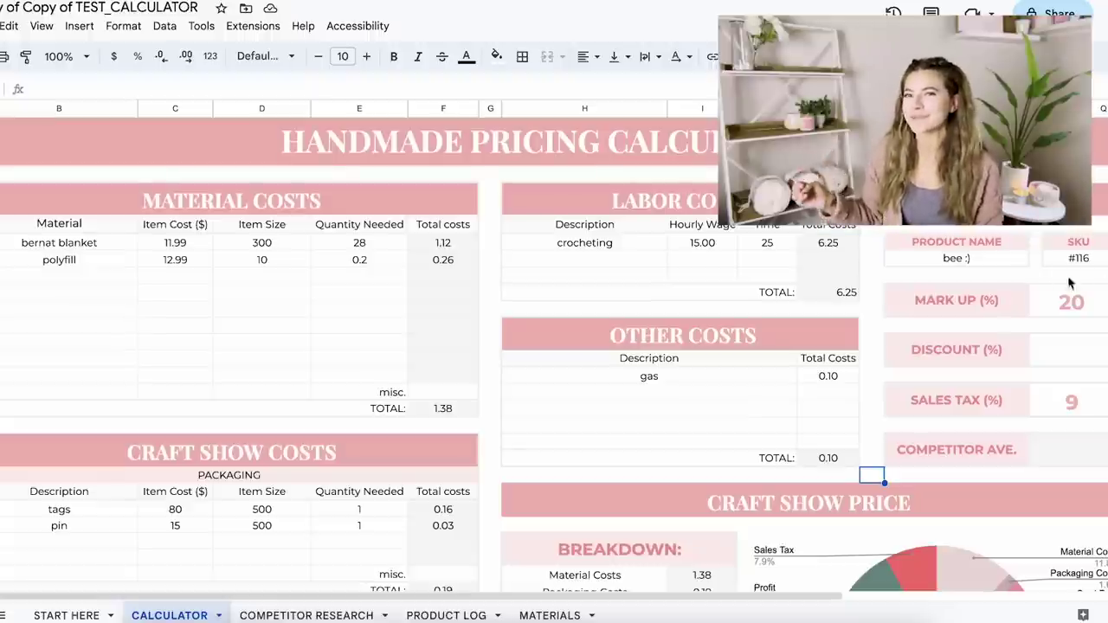
{"action": "left_click", "coordinate": [1071, 312]}
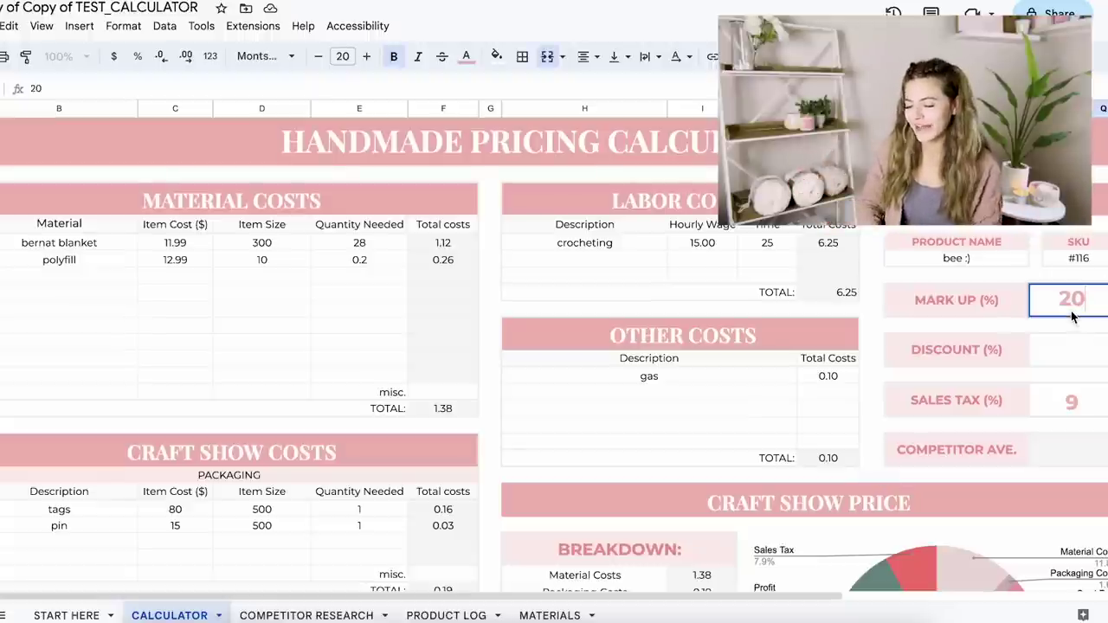
{"action": "left_click", "coordinate": [1036, 367]}
{"action": "scroll", "coordinate": [1035, 367], "scroll_direction": "down", "scroll_amount": 1}
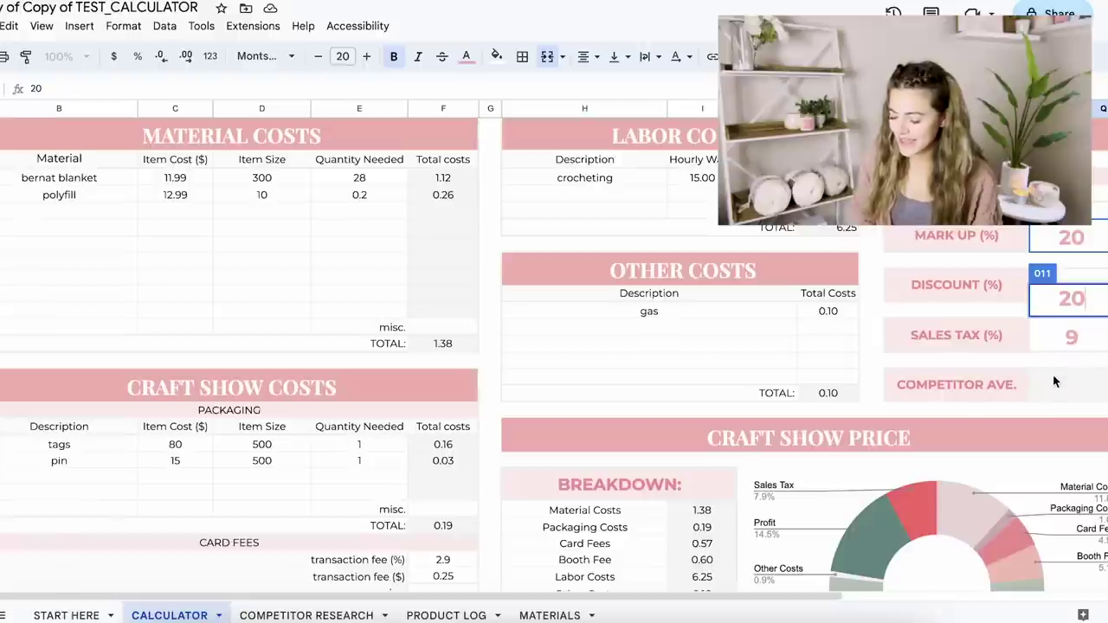
{"action": "left_click", "coordinate": [1064, 336]}
{"action": "key", "text": "Delete"}
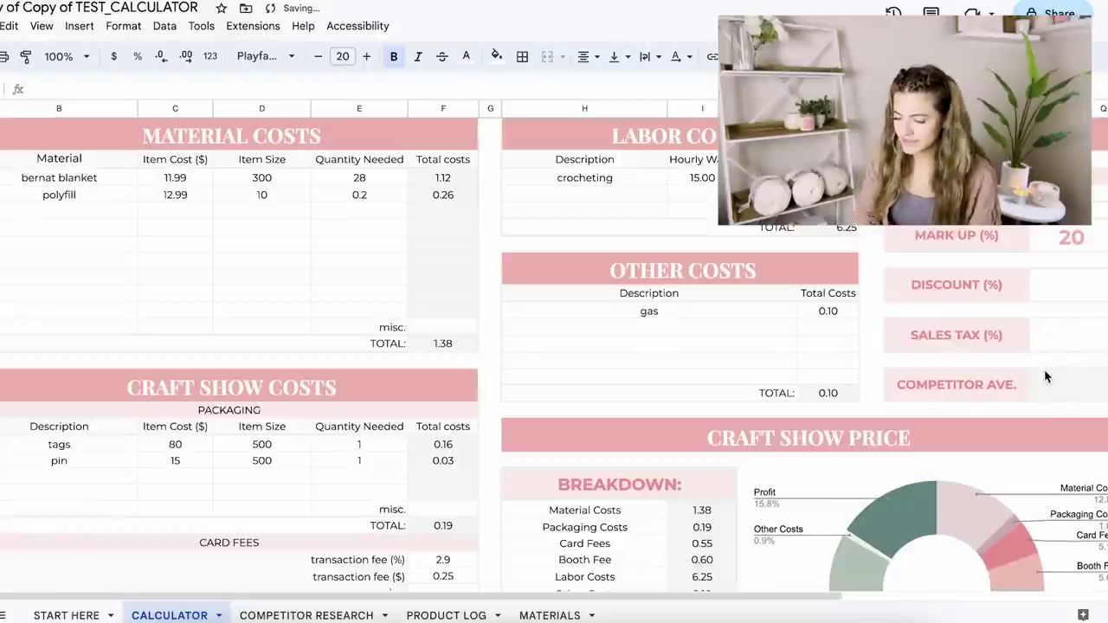
- Set the mark up to 30% and check the craft show selling price and total profit
{"action": "left_click", "coordinate": [1045, 376]}
{"action": "scroll", "coordinate": [1089, 259], "scroll_direction": "down", "scroll_amount": 2}
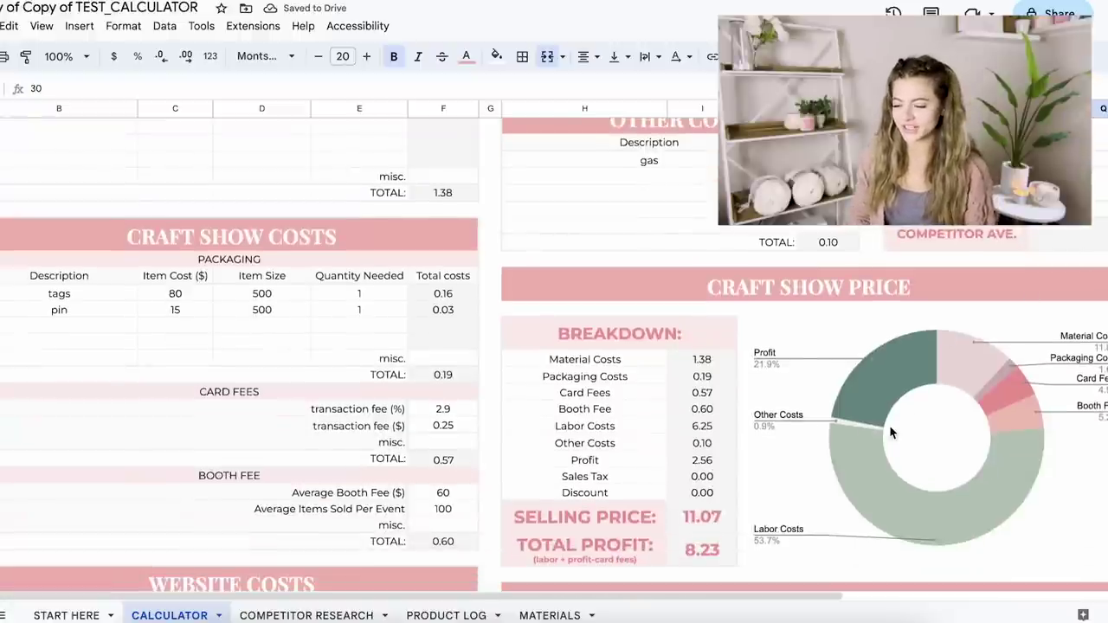
{"action": "scroll", "coordinate": [805, 395], "scroll_direction": "down", "scroll_amount": 4}
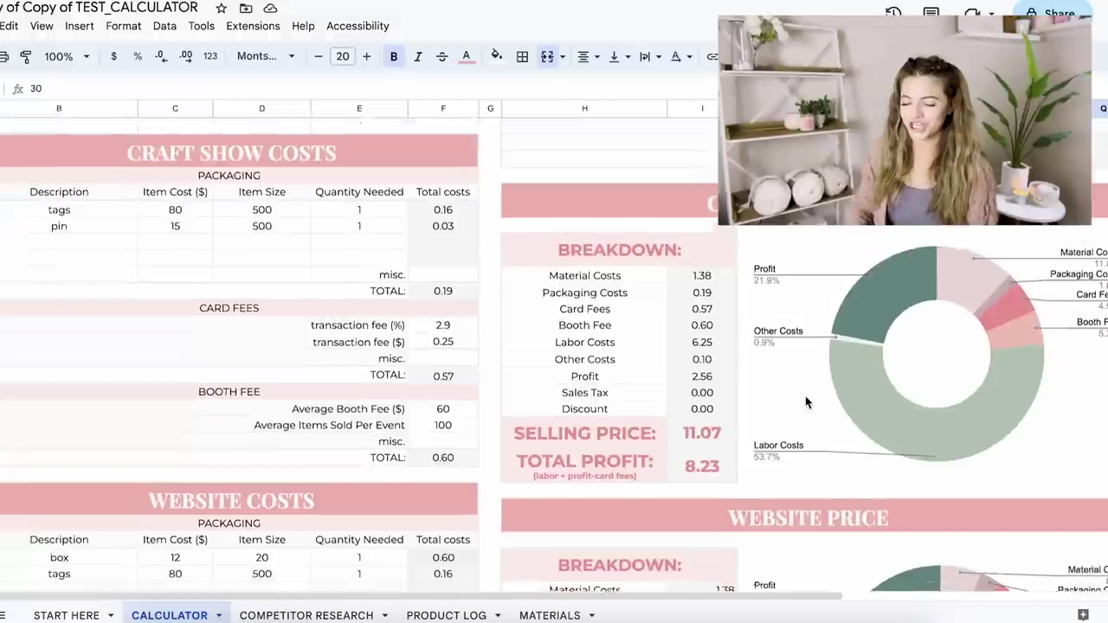
{"action": "scroll", "coordinate": [805, 395], "scroll_direction": "up", "scroll_amount": 5}
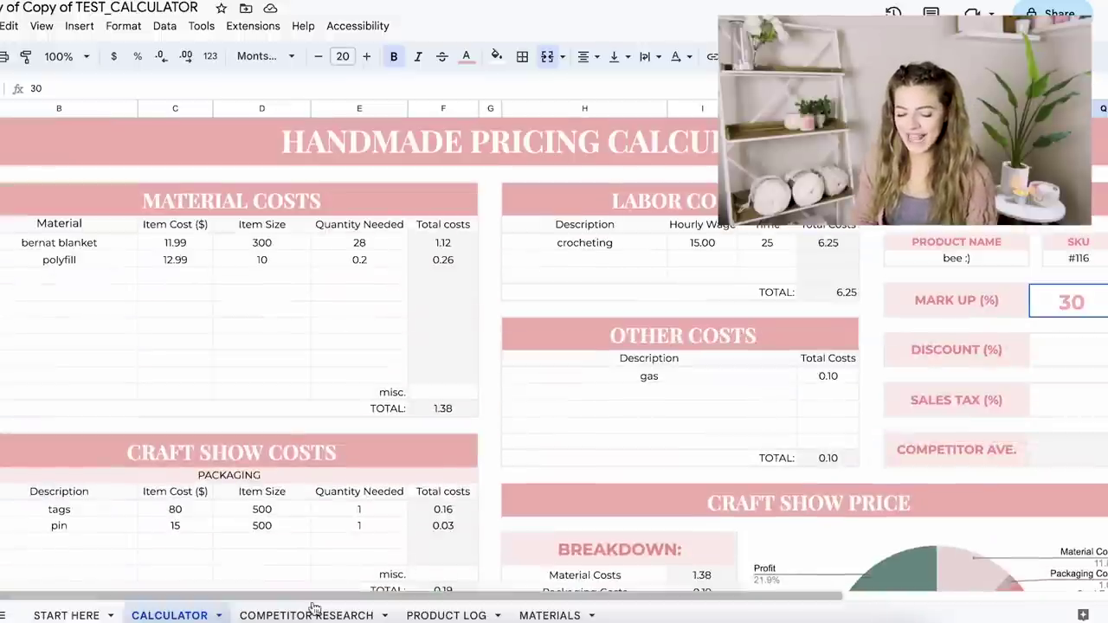
- Open the competitor research sheet, switch to Etsy's crochet bee results and look for finished bees comparable in size and price
{"action": "left_click", "coordinate": [310, 614]}
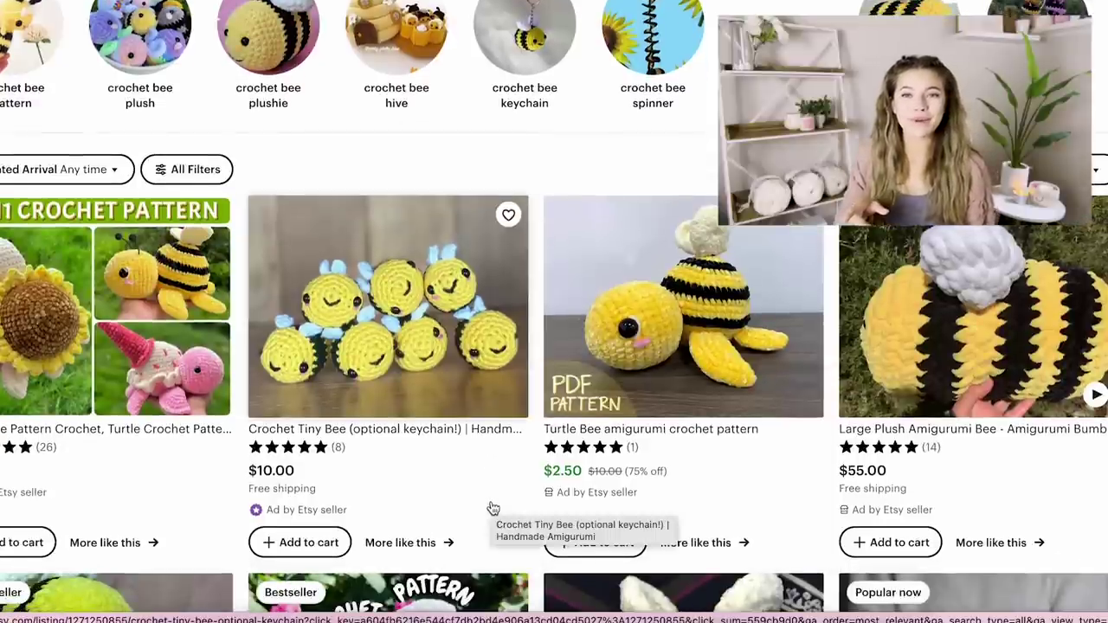
{"action": "scroll", "coordinate": [519, 484], "scroll_direction": "down", "scroll_amount": 1}
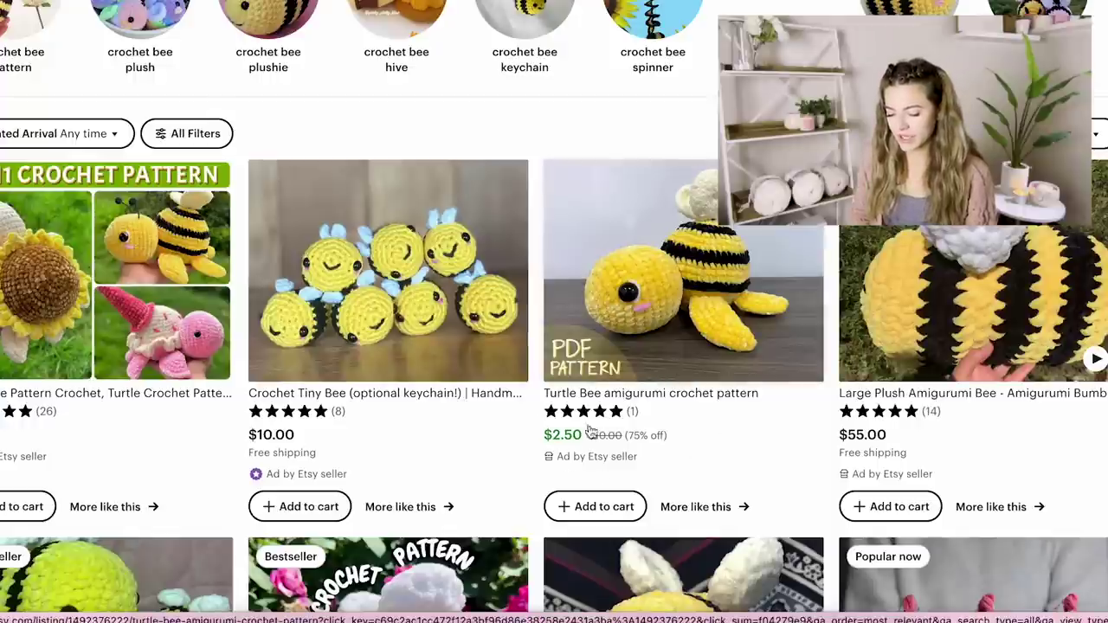
{"action": "scroll", "coordinate": [663, 462], "scroll_direction": "down", "scroll_amount": 1}
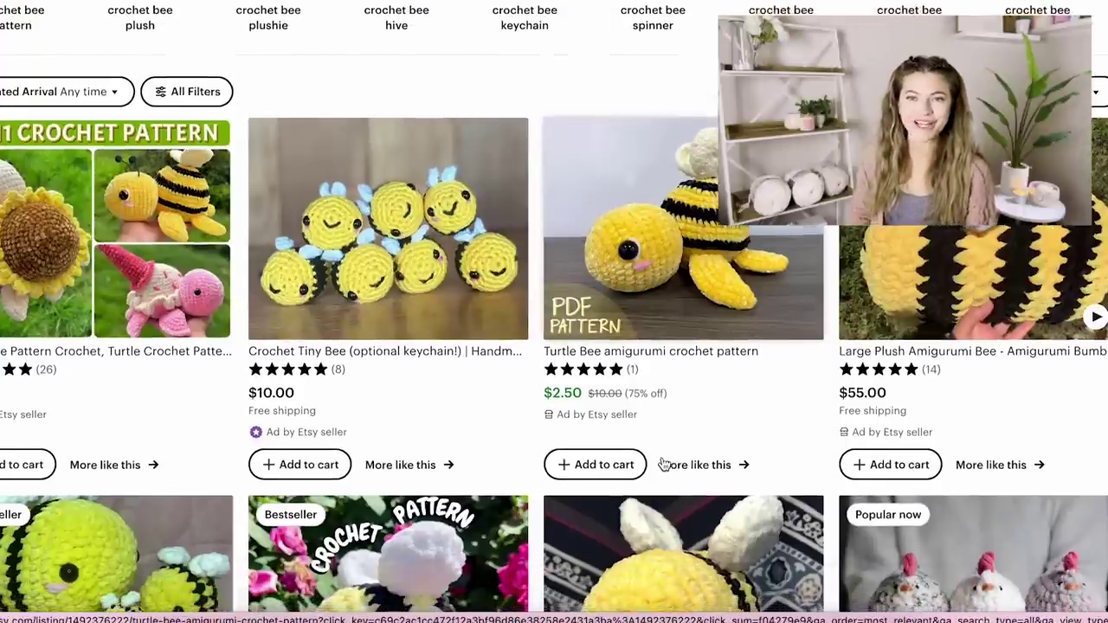
{"action": "scroll", "coordinate": [663, 464], "scroll_direction": "down", "scroll_amount": 6}
{"action": "scroll", "coordinate": [664, 464], "scroll_direction": "up", "scroll_amount": 3}
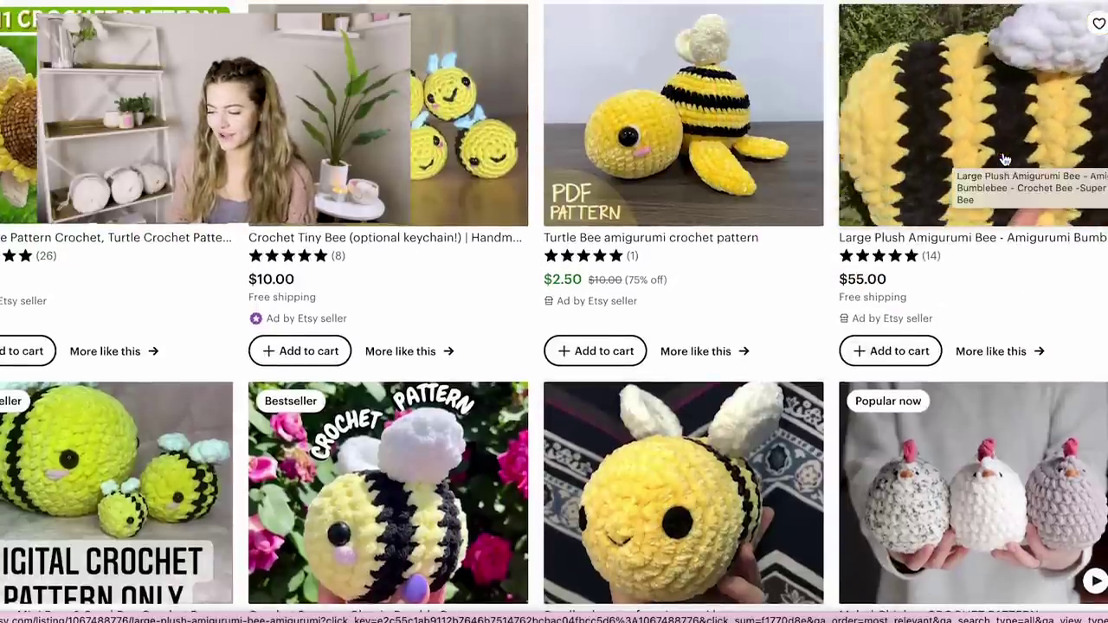
{"action": "scroll", "coordinate": [247, 315], "scroll_direction": "down", "scroll_amount": 3}
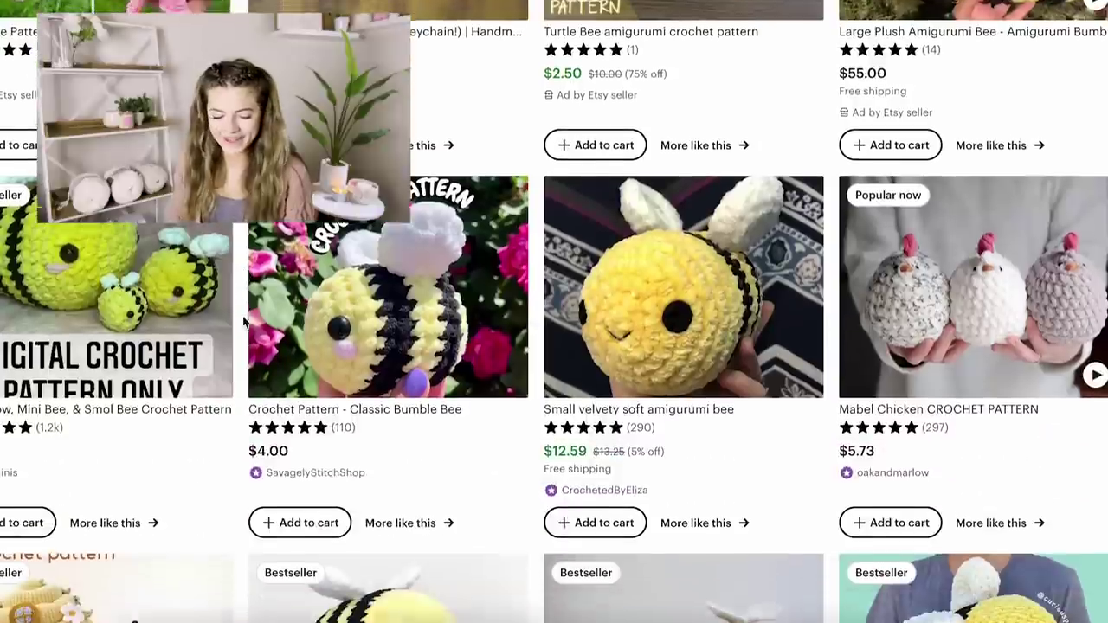
{"action": "scroll", "coordinate": [244, 322], "scroll_direction": "down", "scroll_amount": 2}
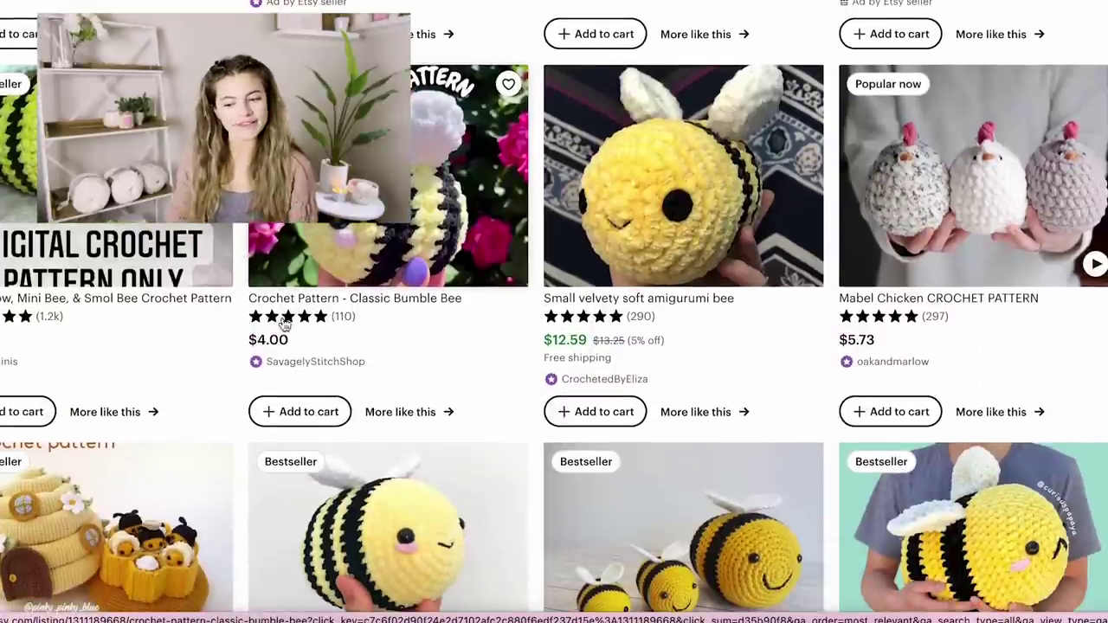
{"action": "scroll", "coordinate": [298, 340], "scroll_direction": "down", "scroll_amount": 9}
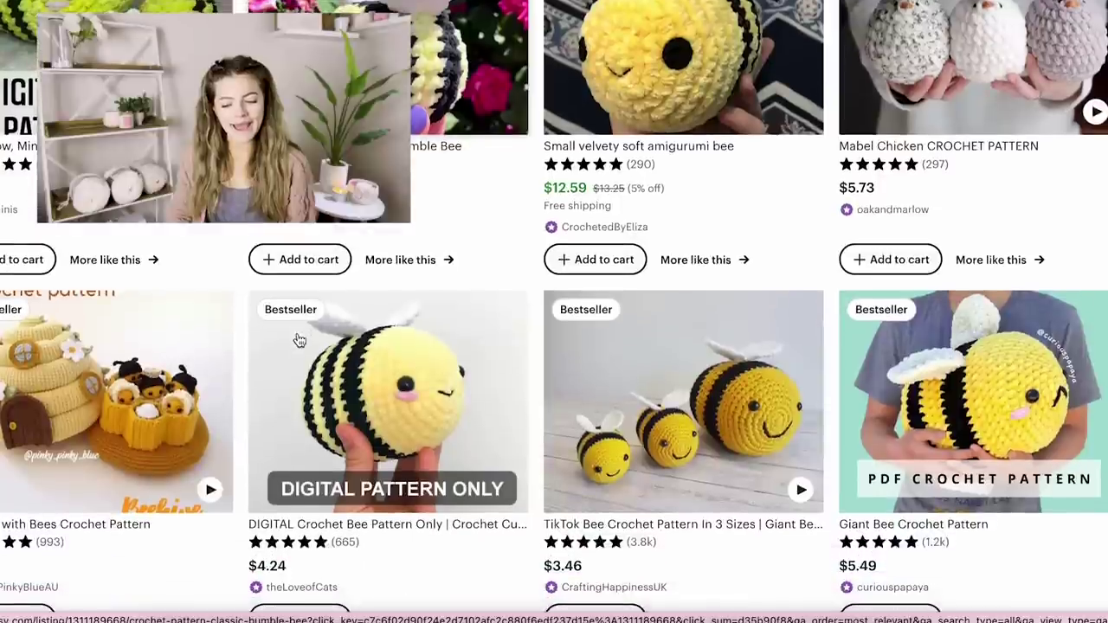
{"action": "scroll", "coordinate": [285, 517], "scroll_direction": "down", "scroll_amount": 5}
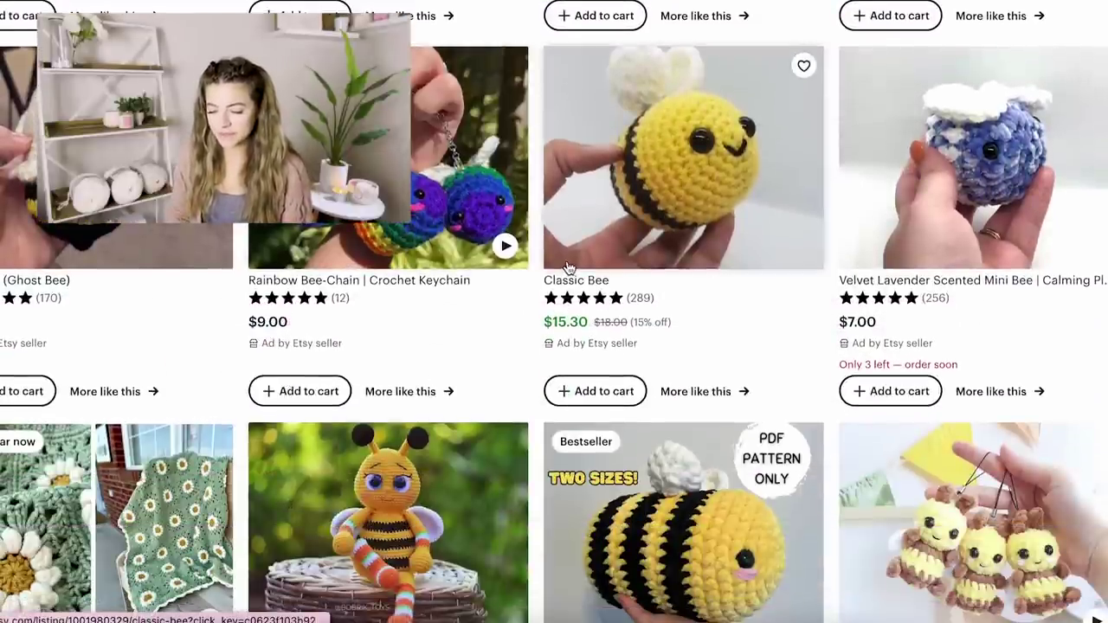
- Open the Classic Bee listing by KnitAndWonder and look through its product photos and price
{"action": "left_click", "coordinate": [697, 204]}
{"action": "scroll", "coordinate": [626, 459], "scroll_direction": "down", "scroll_amount": 1}
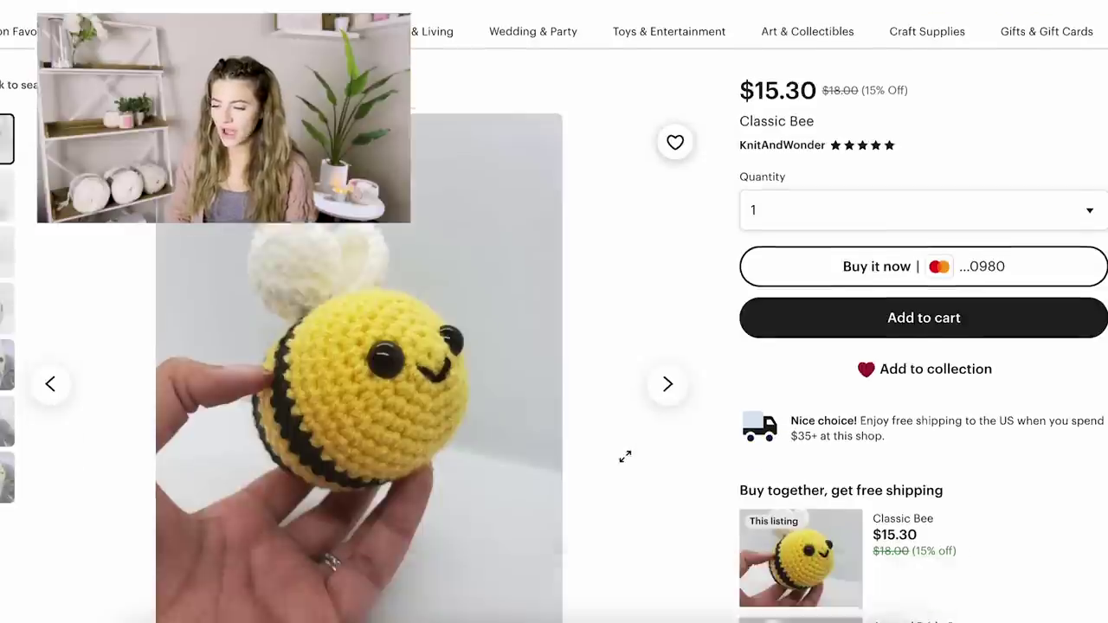
{"action": "left_click", "coordinate": [664, 368]}
{"action": "left_click", "coordinate": [666, 372]}
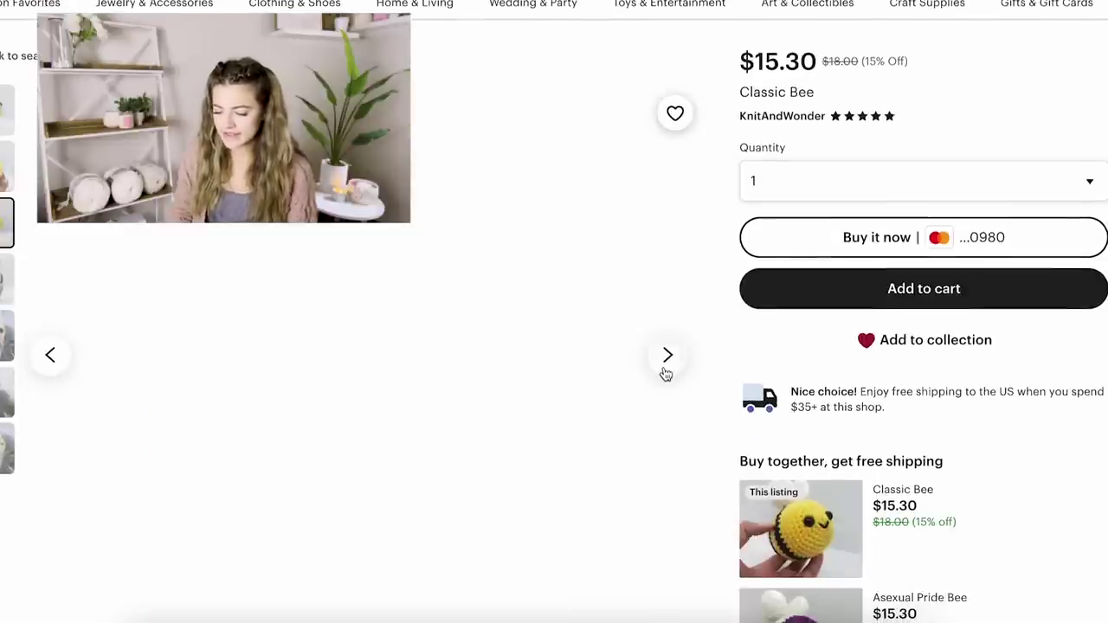
{"action": "left_click", "coordinate": [665, 372]}
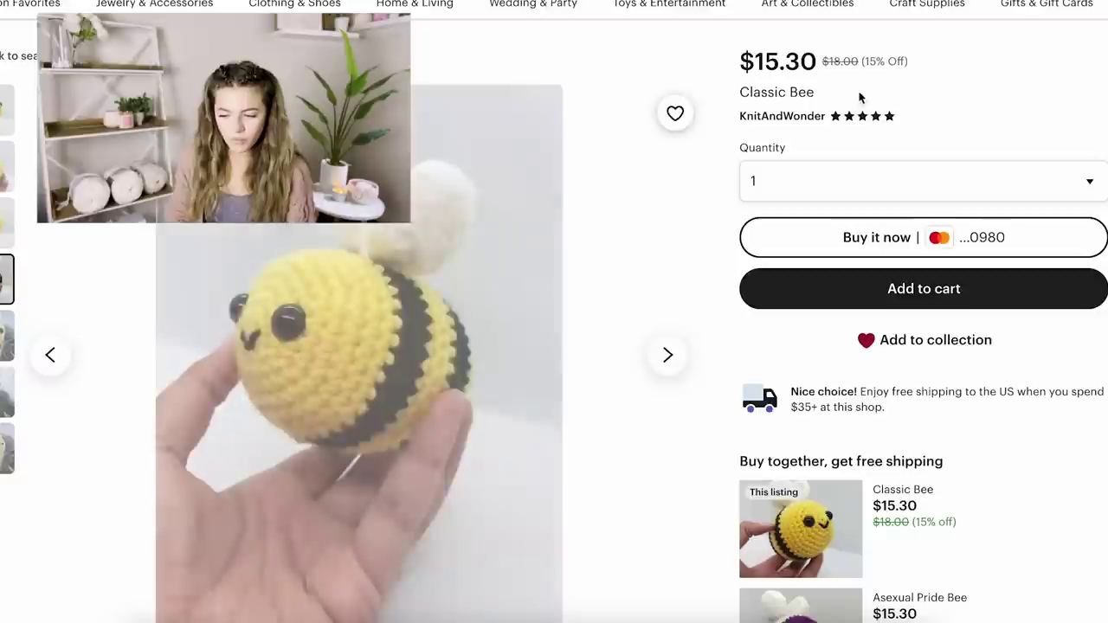
{"action": "left_click_drag", "start_coordinate": [817, 61], "coordinate": [742, 61]}
{"action": "key", "text": "ctrl+c"}
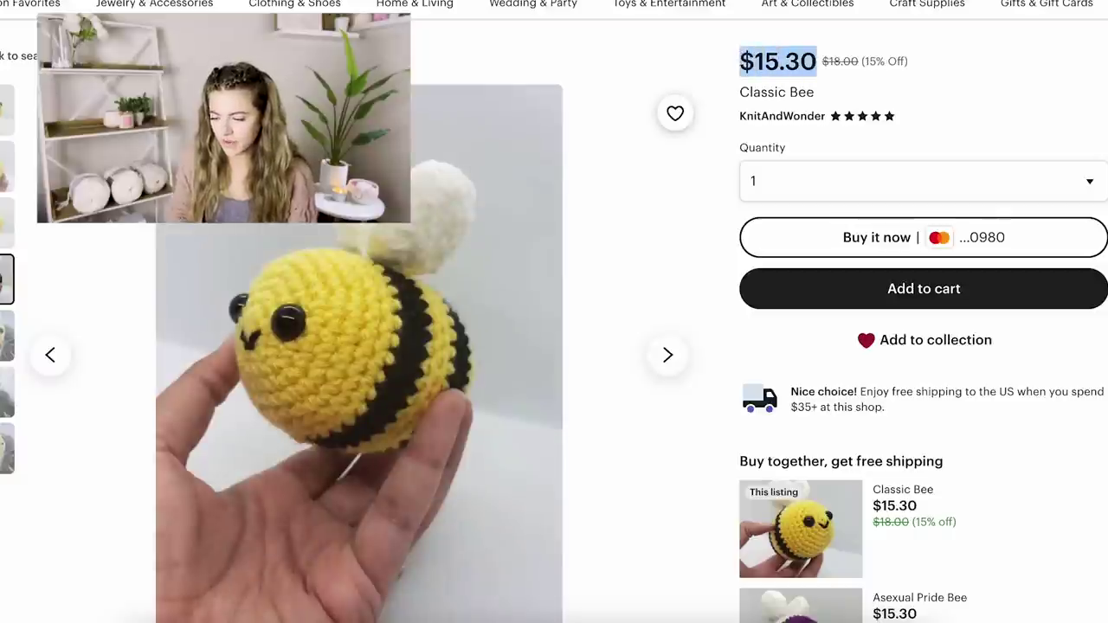
{"action": "key", "text": "alt+Left"}
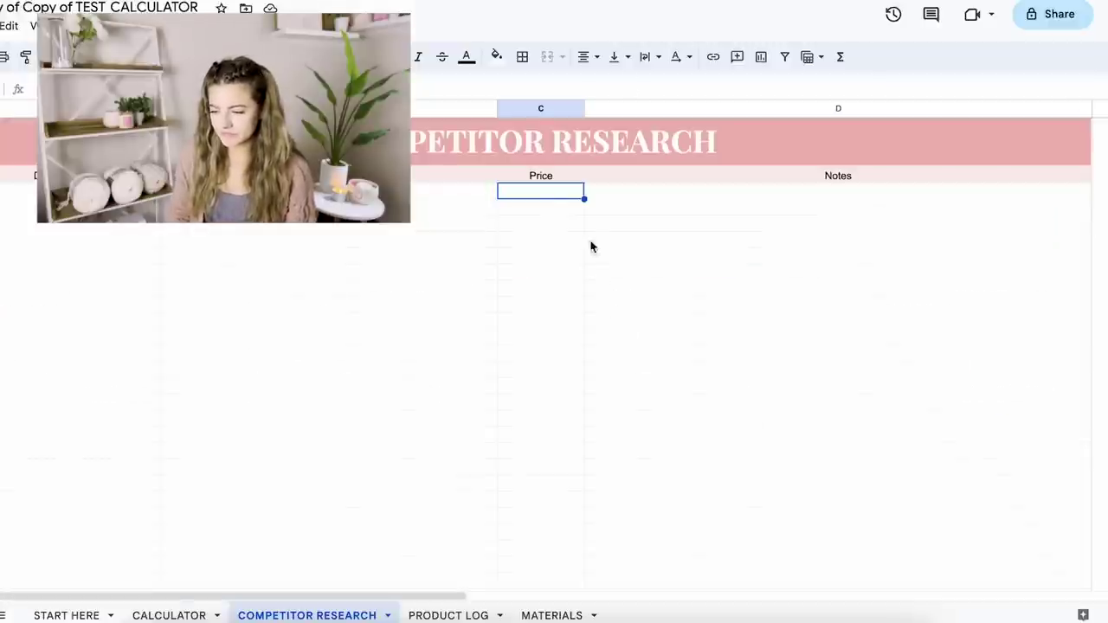
{"action": "key", "text": "ctrl+v"}
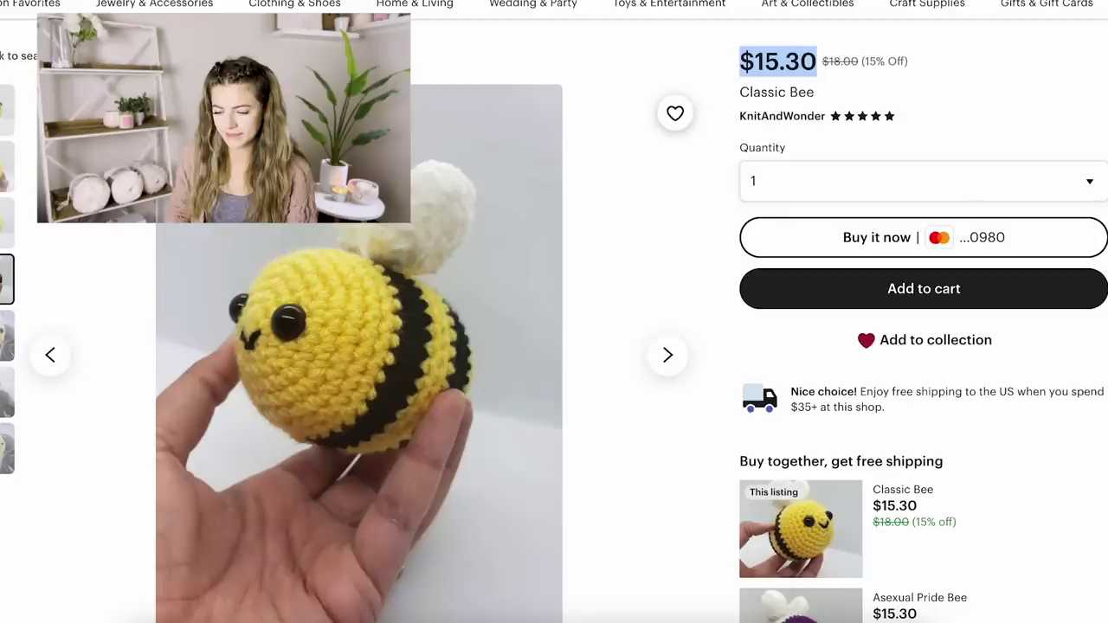
{"action": "scroll", "coordinate": [722, 140], "scroll_direction": "up", "scroll_amount": 2}
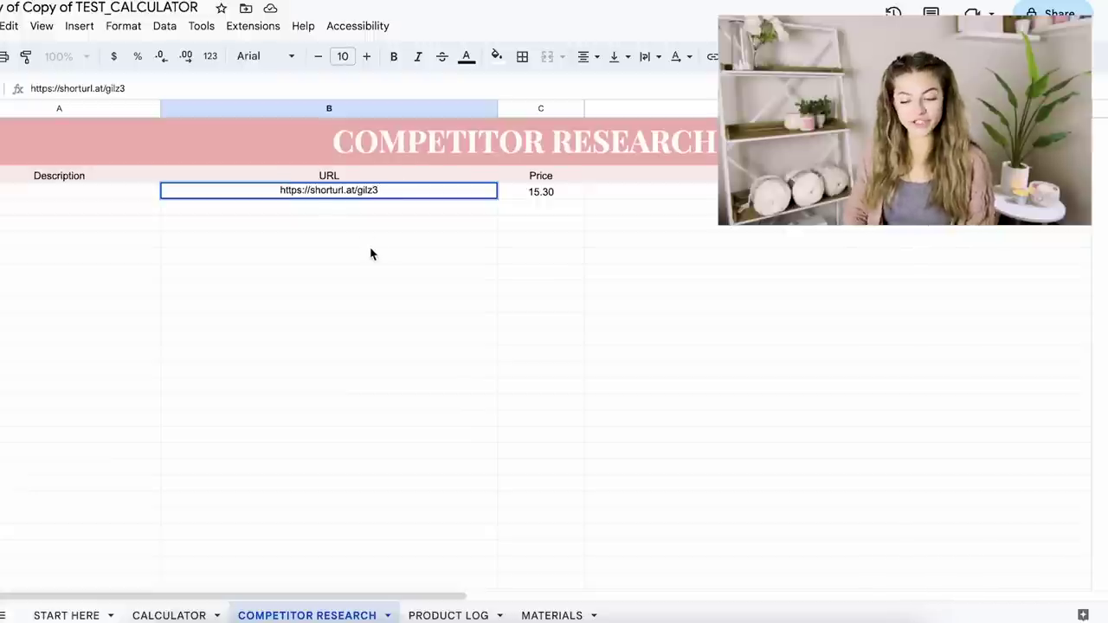
{"action": "left_click", "coordinate": [369, 246]}
{"action": "left_click", "coordinate": [421, 190]}
{"action": "left_click", "coordinate": [297, 217]}
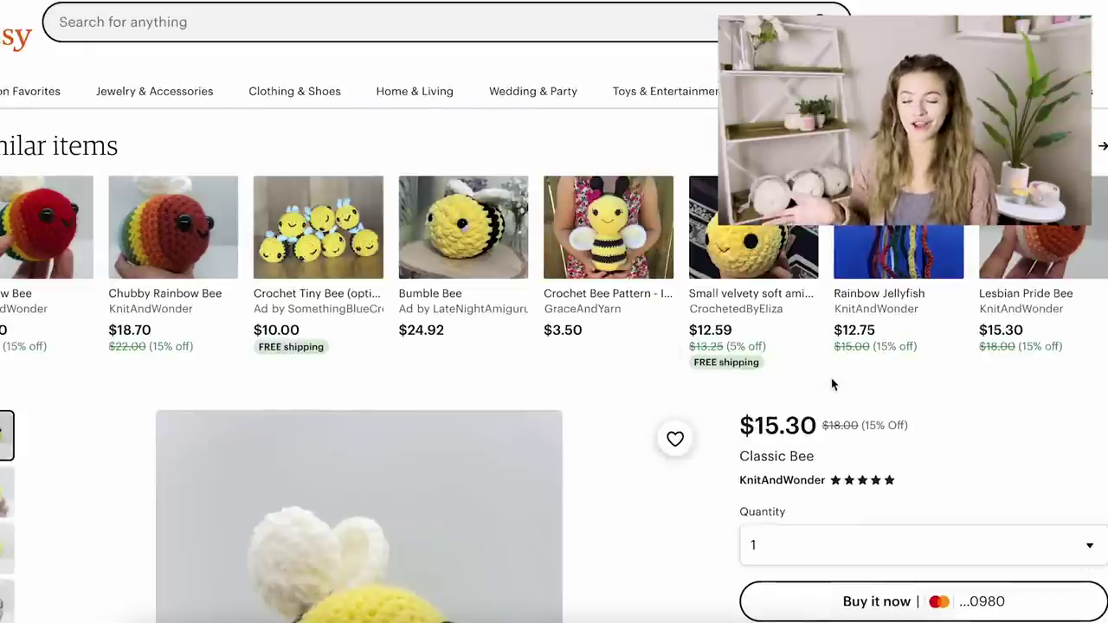
- Open the small velvety soft amigurumi bee among the similar items and copy its price, 12.59, into the second row of the research sheet
{"action": "scroll", "coordinate": [833, 384], "scroll_direction": "down", "scroll_amount": 3}
{"action": "scroll", "coordinate": [832, 384], "scroll_direction": "down", "scroll_amount": 2}
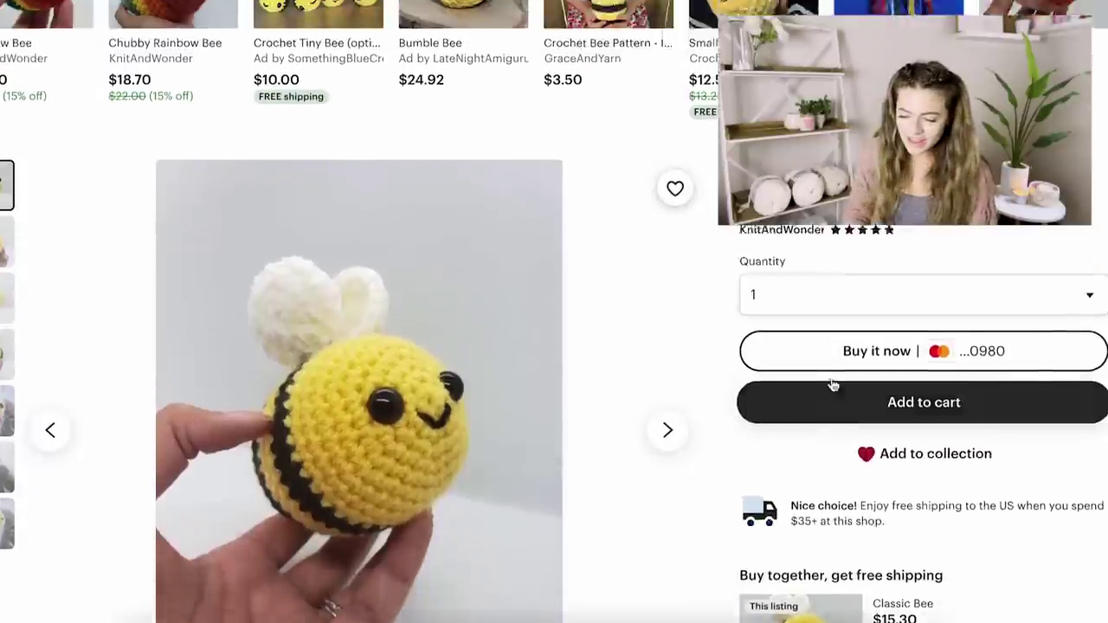
{"action": "scroll", "coordinate": [779, 337], "scroll_direction": "up", "scroll_amount": 3}
{"action": "left_click", "coordinate": [742, 294]}
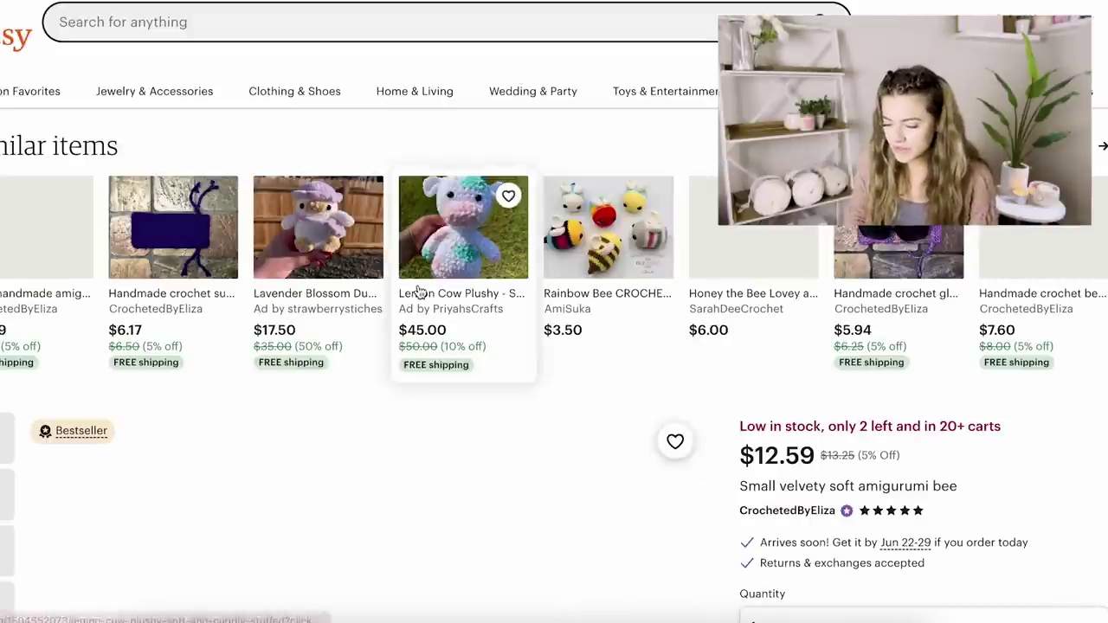
{"action": "scroll", "coordinate": [724, 433], "scroll_direction": "down", "scroll_amount": 1}
{"action": "left_click_drag", "start_coordinate": [818, 400], "coordinate": [755, 396]}
{"action": "key", "text": "ctrl+c"}
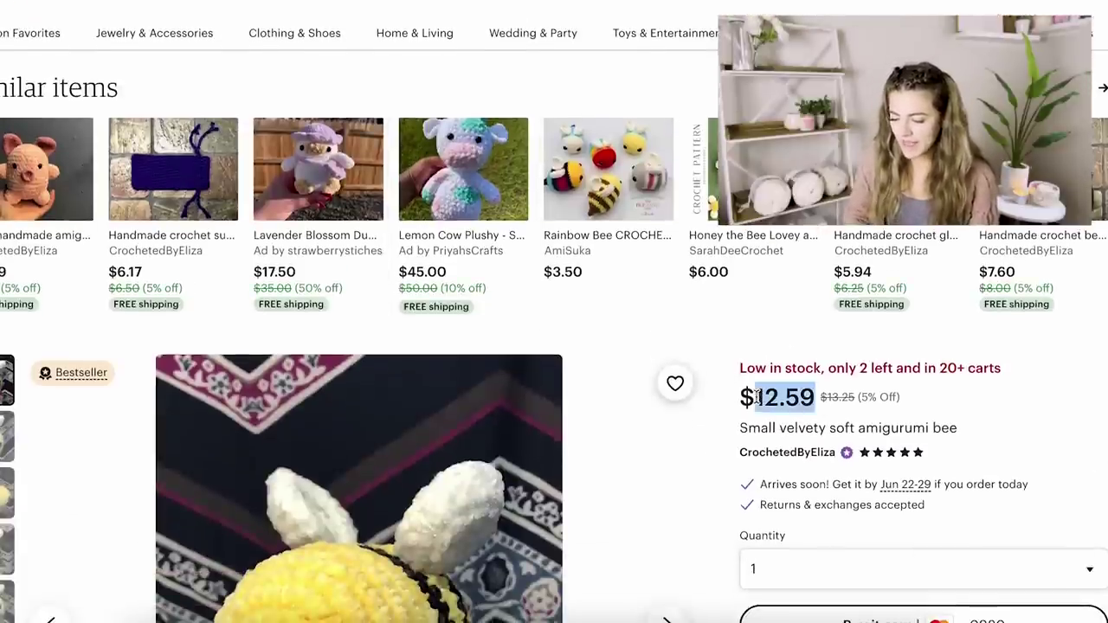
{"action": "scroll", "coordinate": [754, 398], "scroll_direction": "down", "scroll_amount": 3}
{"action": "key", "text": "alt+Left"}
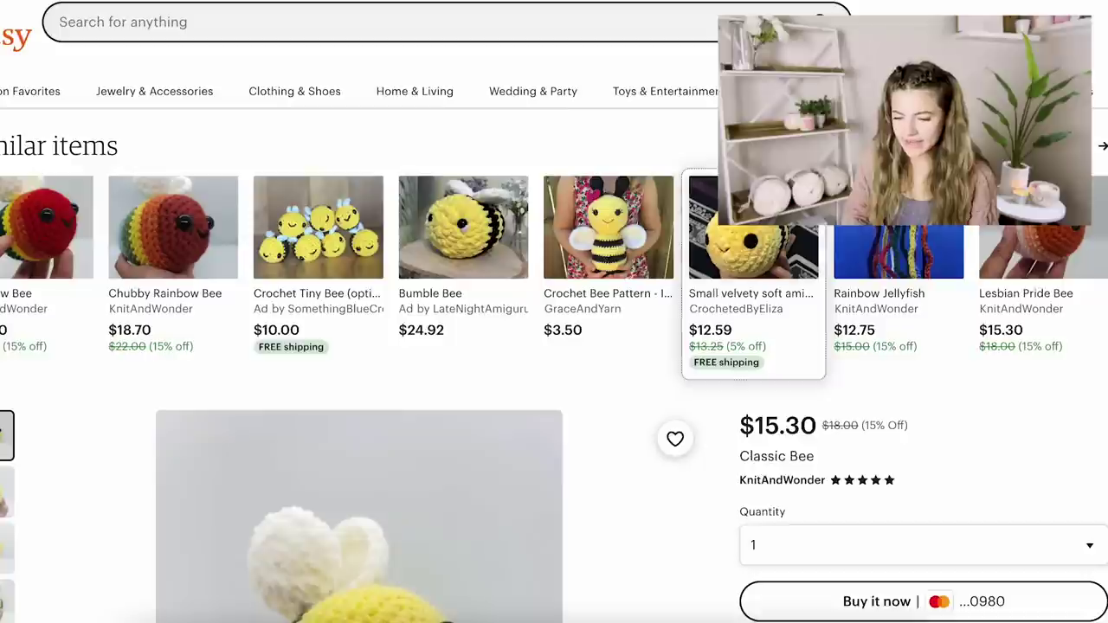
{"action": "key", "text": "ctrl+Tab"}
{"action": "left_click", "coordinate": [557, 208]}
{"action": "key", "text": "ctrl+v"}
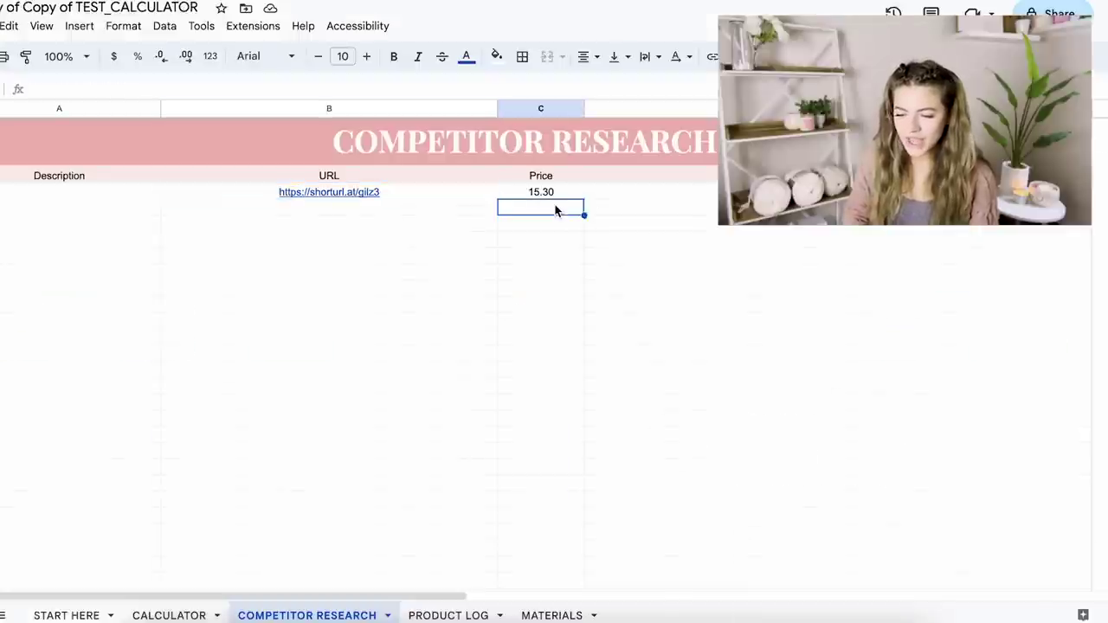
- Describe the first competitor as "cotton bee" and the second as "velvet bee"
{"action": "double_click", "coordinate": [133, 191]}
{"action": "type", "text": "bee"}
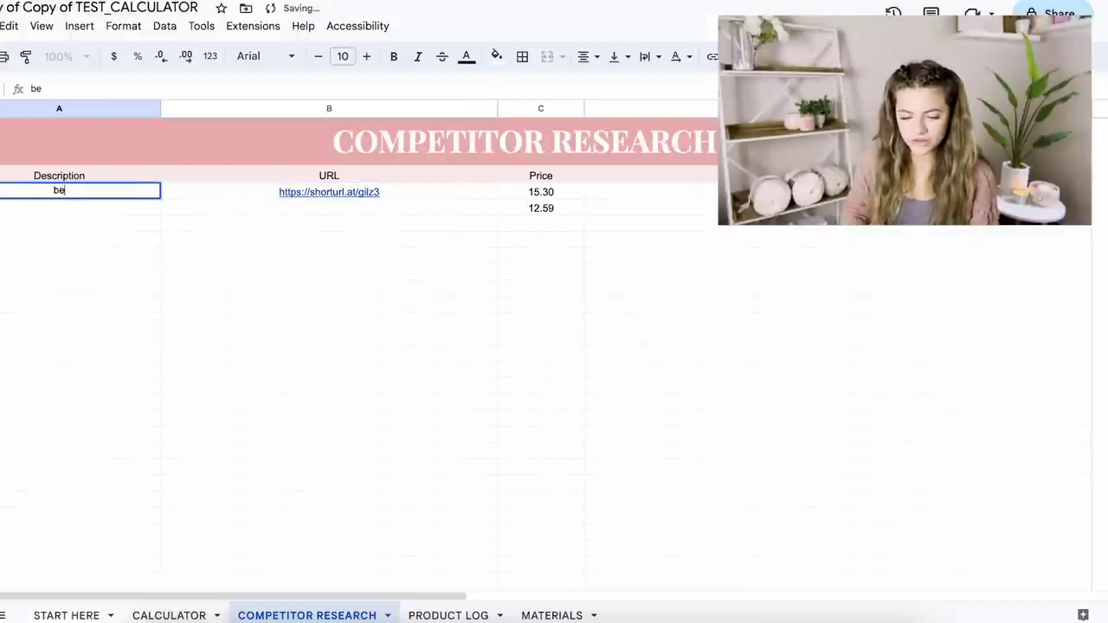
{"action": "double_click", "coordinate": [102, 206]}
{"action": "type", "text": "velvet bee"}
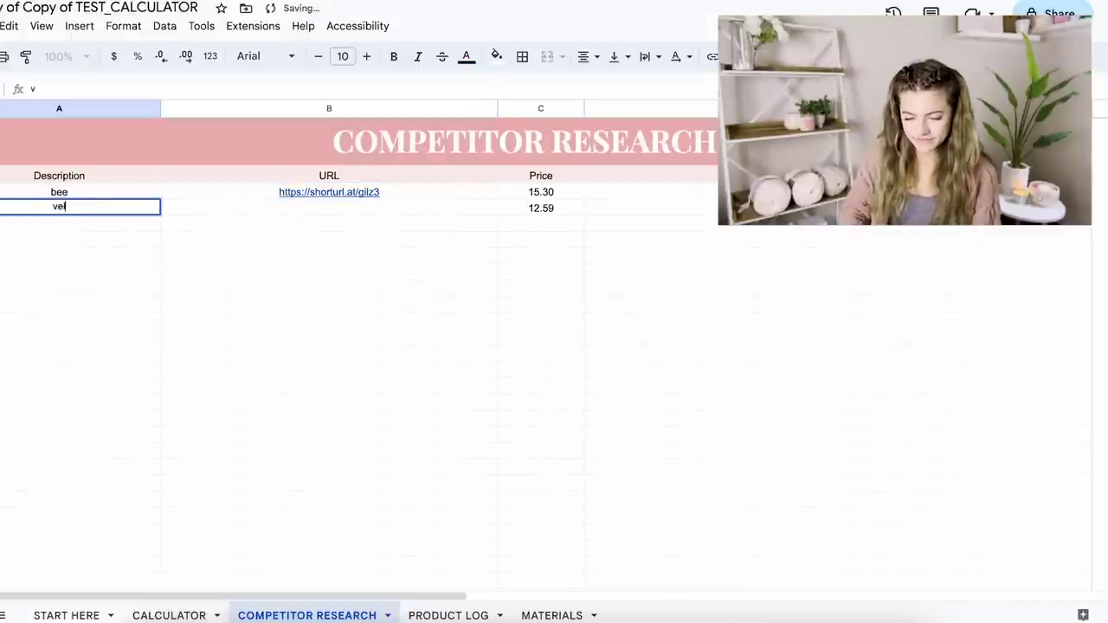
{"action": "left_click", "coordinate": [52, 192]}
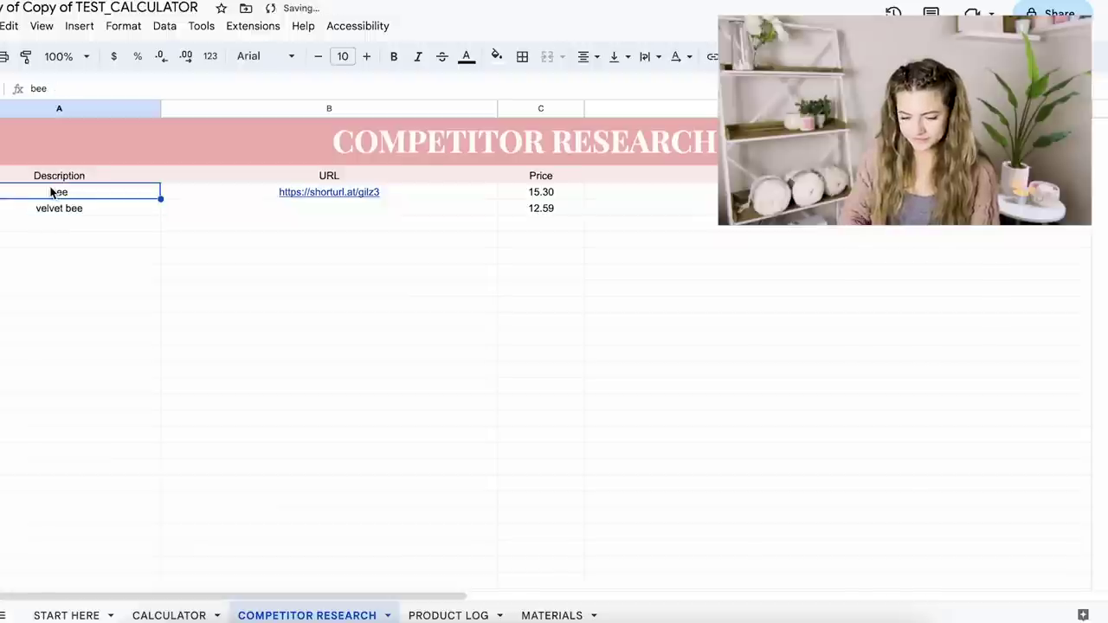
{"action": "double_click", "coordinate": [49, 190]}
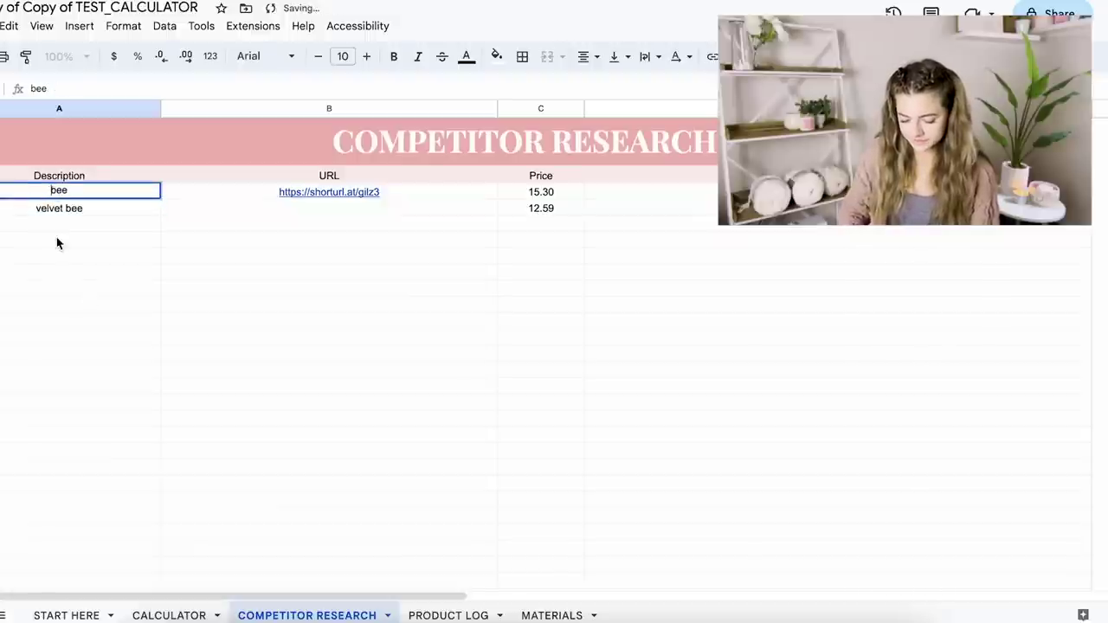
{"action": "type", "text": "cotton"}
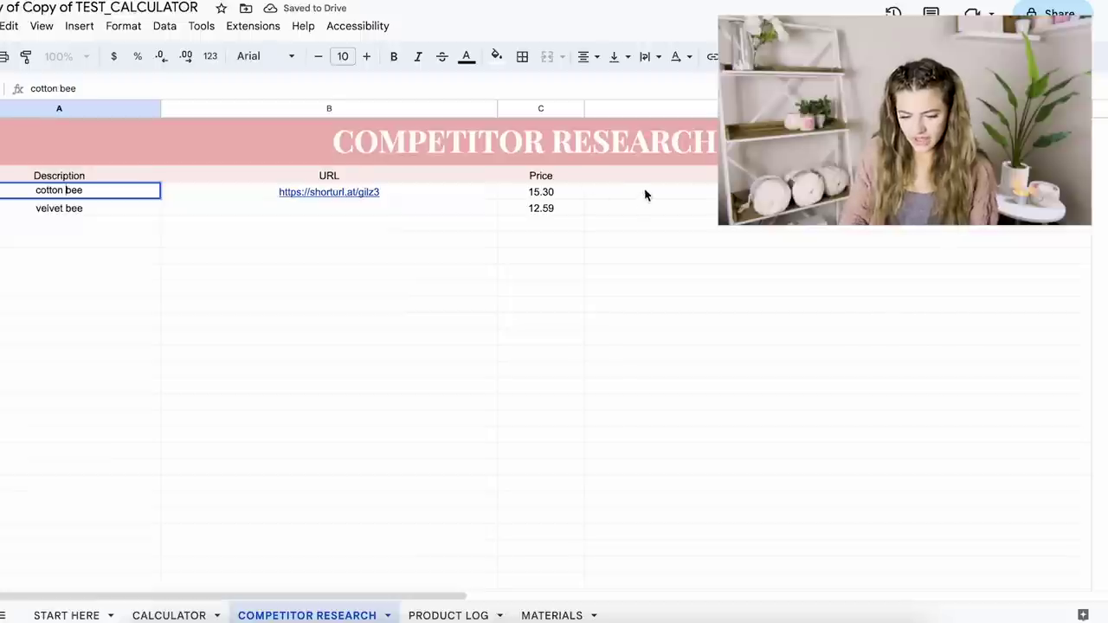
- Return to the Classic Bee listing and check its description, shipping cost and discount for the notes
{"action": "double_click", "coordinate": [646, 192]}
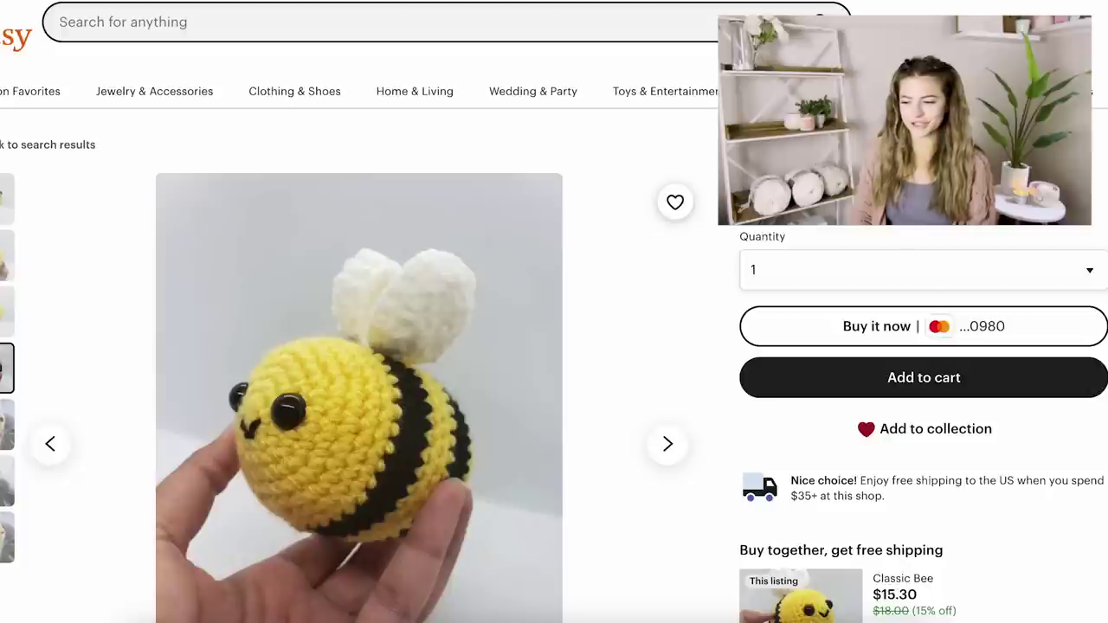
{"action": "scroll", "coordinate": [774, 419], "scroll_direction": "down", "scroll_amount": 10}
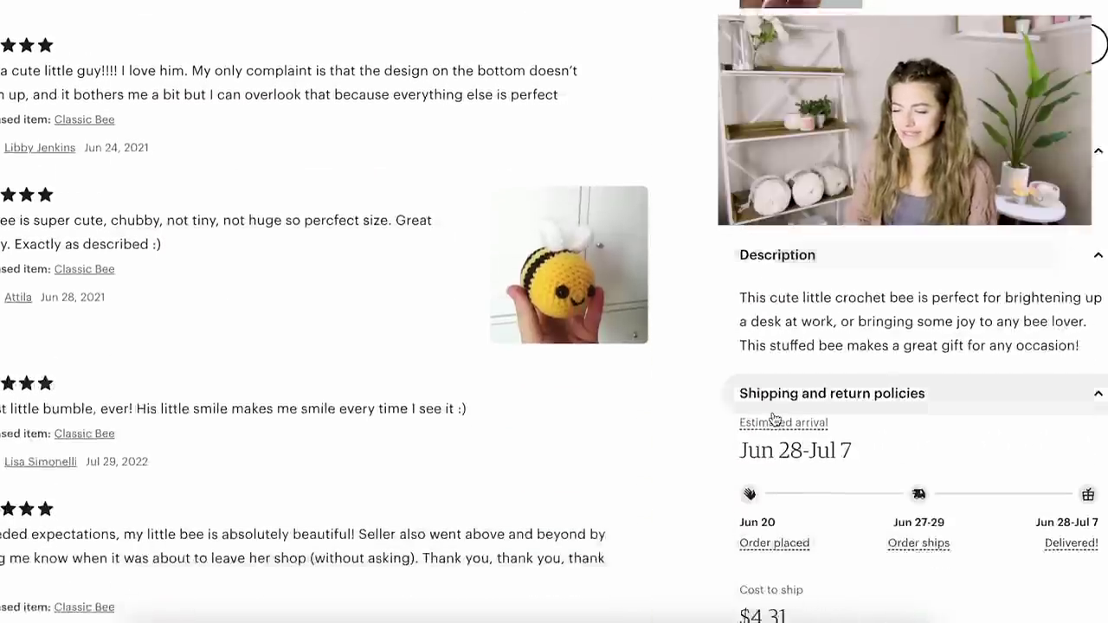
{"action": "scroll", "coordinate": [774, 419], "scroll_direction": "down", "scroll_amount": 2}
{"action": "key", "text": "ctrl+a"}
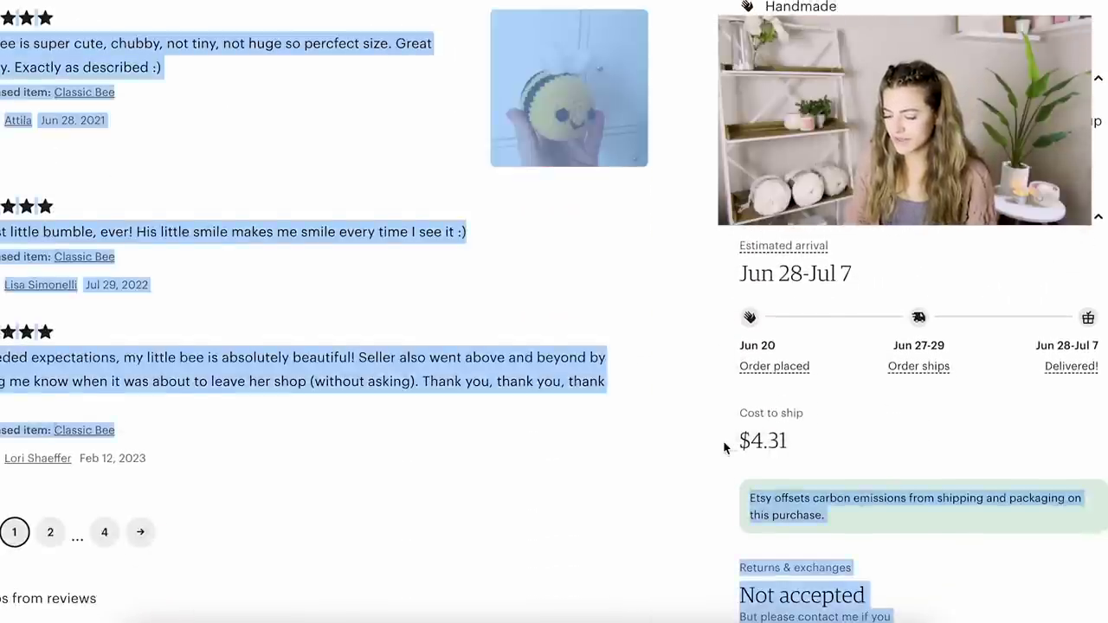
{"action": "double_click", "coordinate": [761, 441]}
{"action": "scroll", "coordinate": [871, 433], "scroll_direction": "up", "scroll_amount": 3}
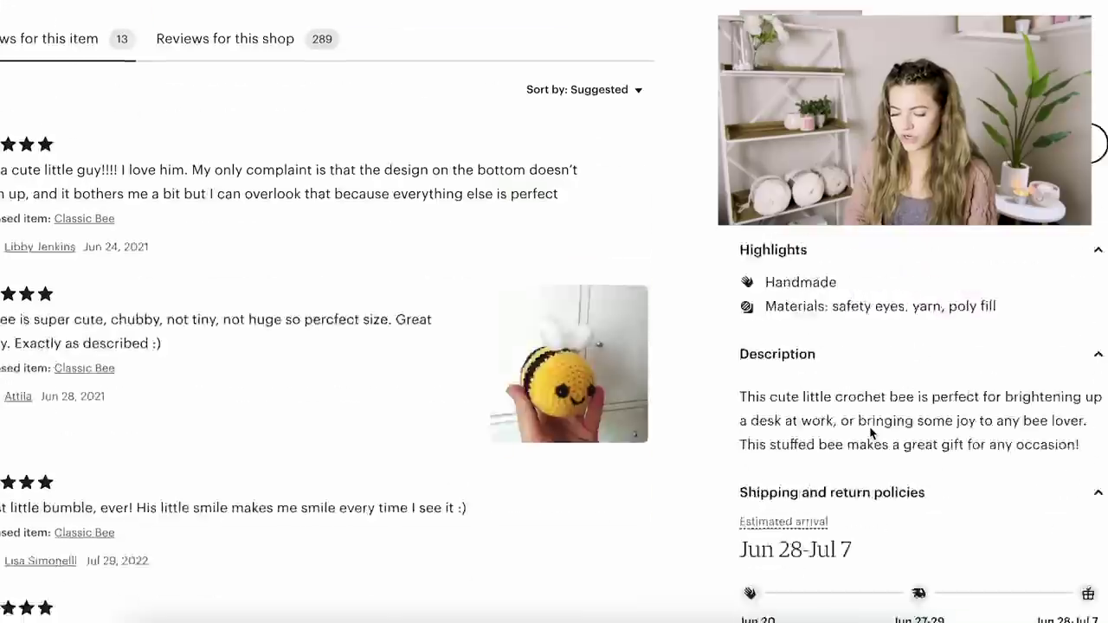
{"action": "scroll", "coordinate": [870, 433], "scroll_direction": "up", "scroll_amount": 10}
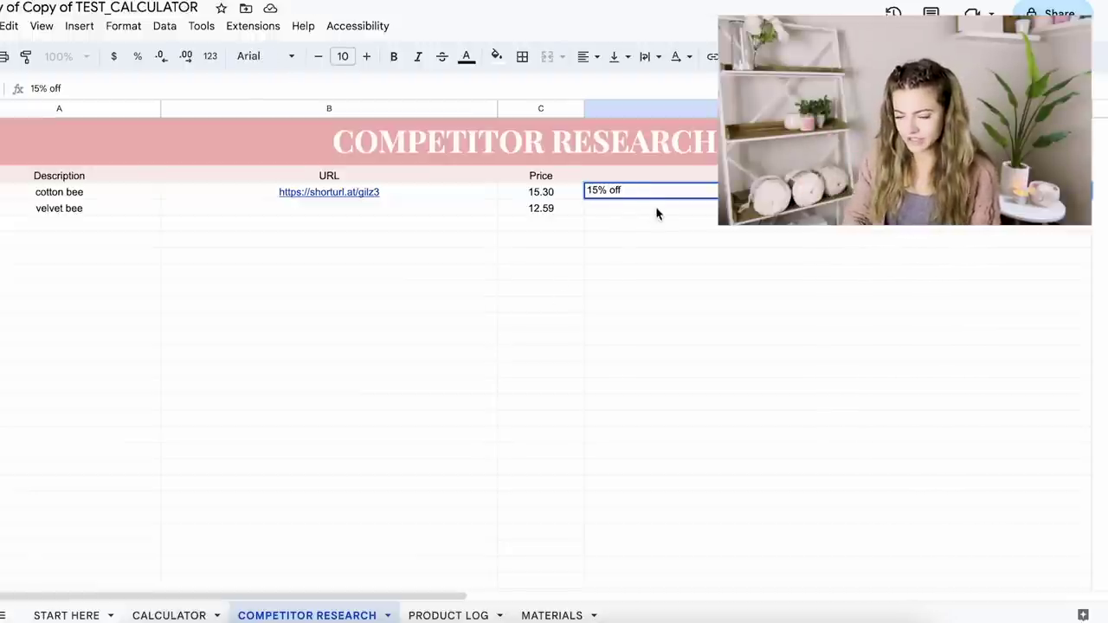
- Complete the cotton bee's note as "15% off, regular $18"
{"action": "type", "text": ", regular 18"}
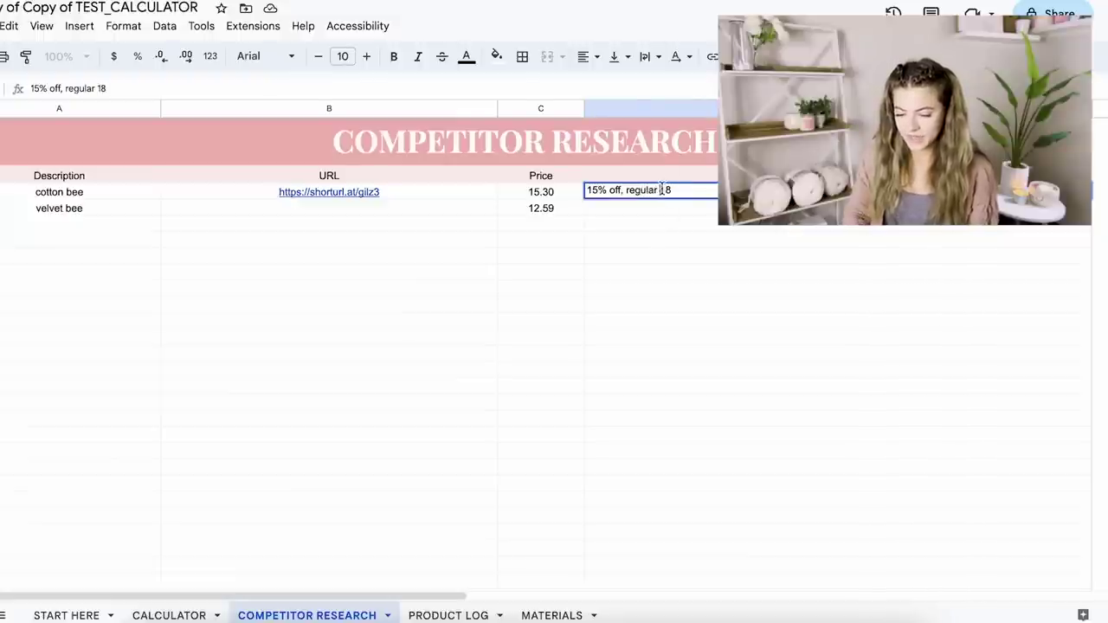
{"action": "key", "text": "Left"}
{"action": "key", "text": "Left"}
{"action": "type", "text": "$"}
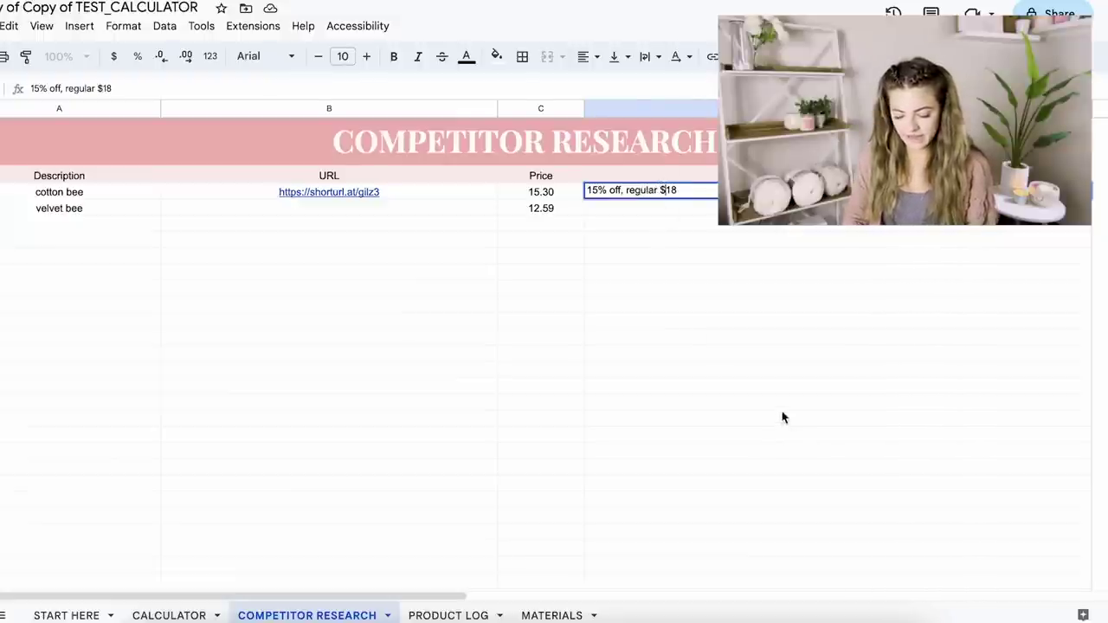
- Note "5% off, regular $13.25 (FREE SHIPPING I SUBRTACTED $4)" for the velvet bee and set its price to 8.59
{"action": "left_click", "coordinate": [667, 212]}
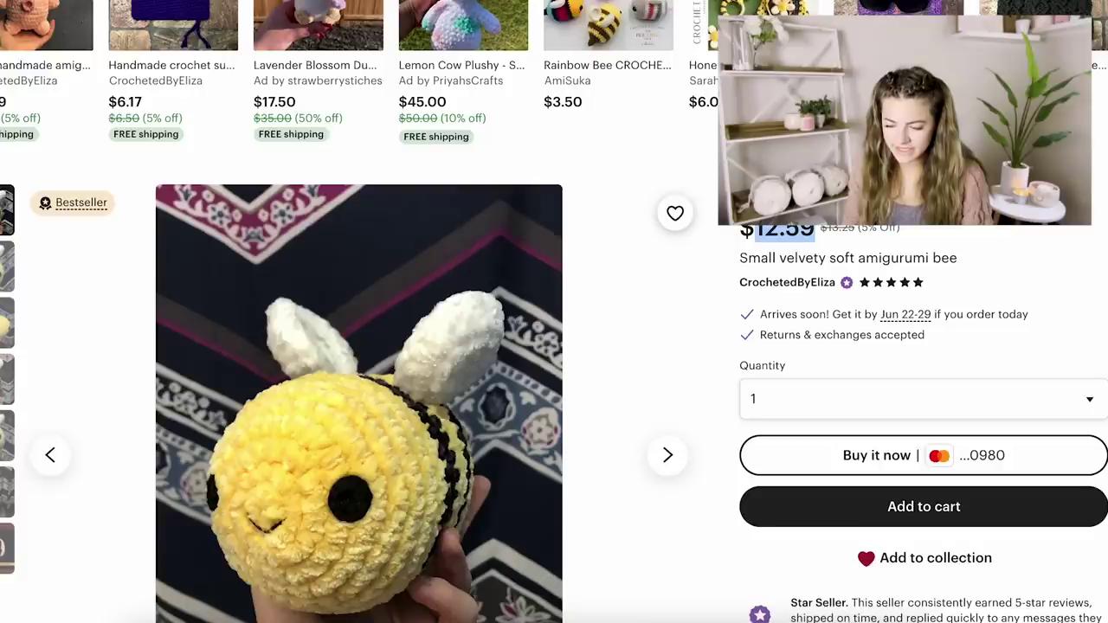
{"action": "scroll", "coordinate": [640, 82], "scroll_direction": "down", "scroll_amount": 1}
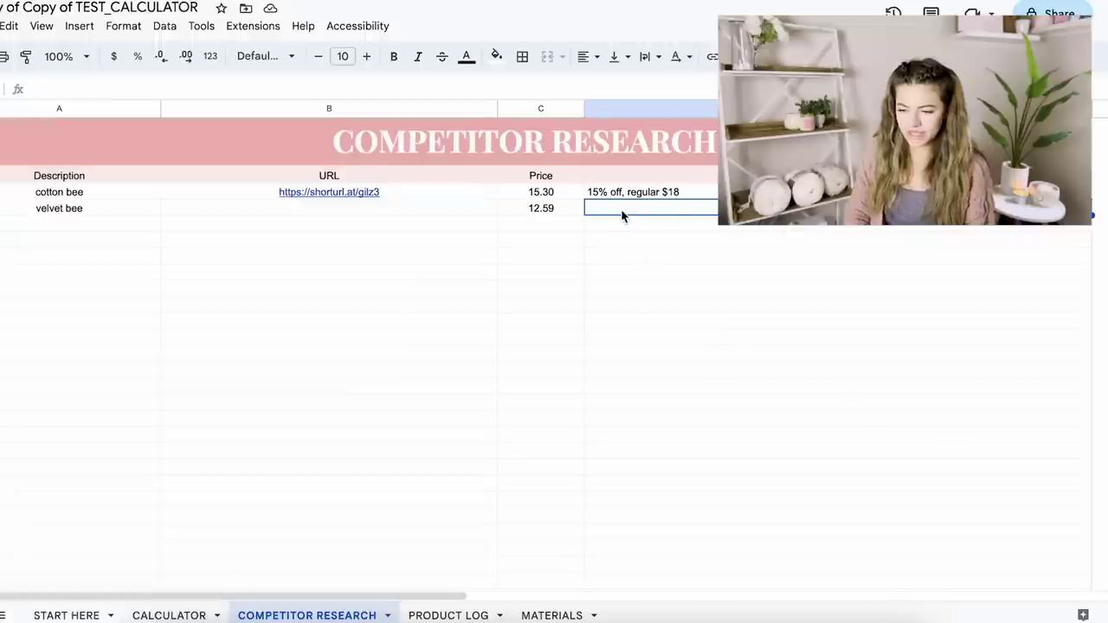
{"action": "double_click", "coordinate": [620, 209]}
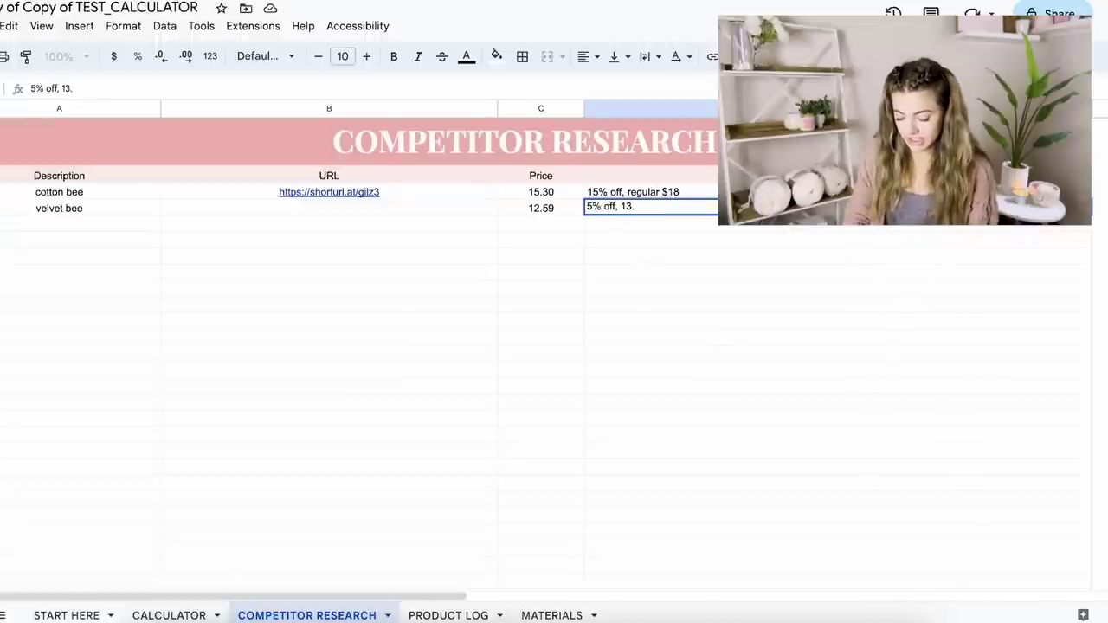
{"action": "type", "text": "5"}
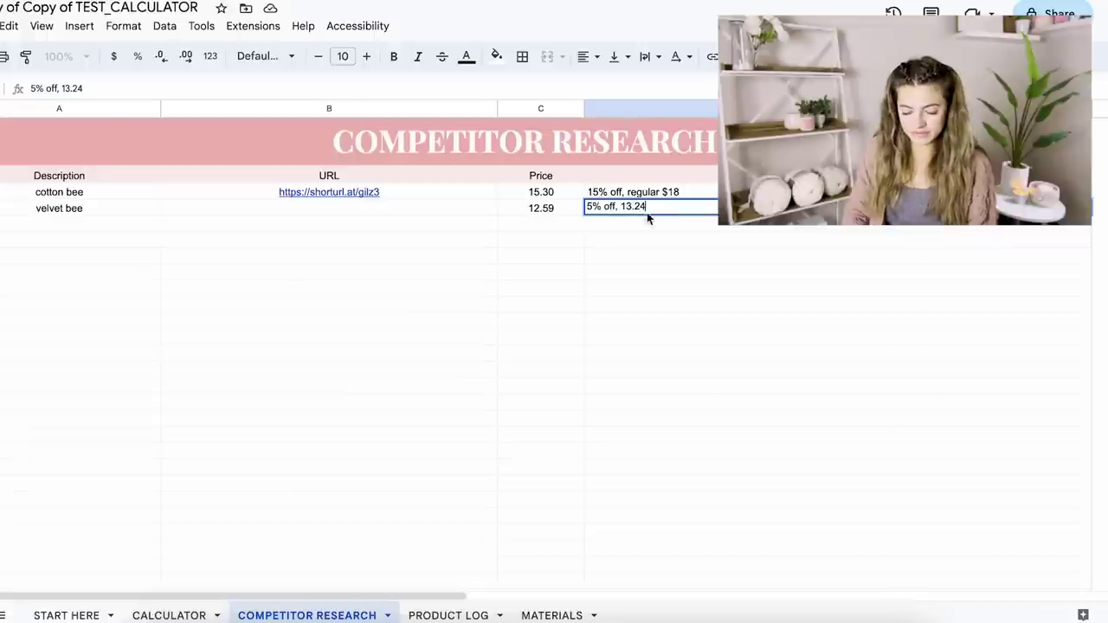
{"action": "left_click", "coordinate": [121, 227]}
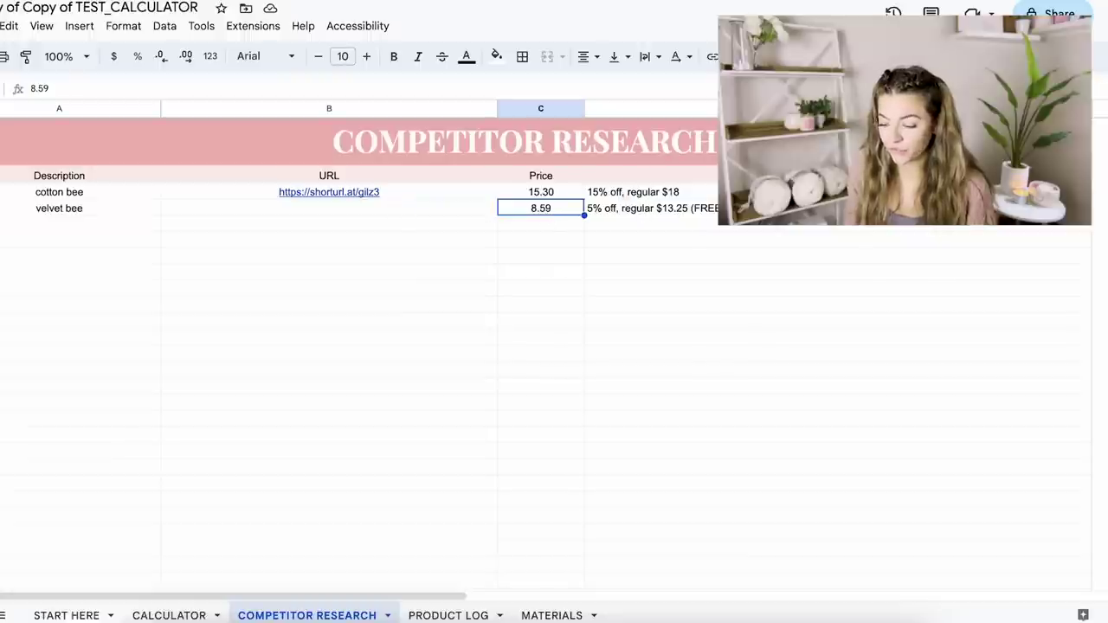
{"action": "key", "text": "Right"}
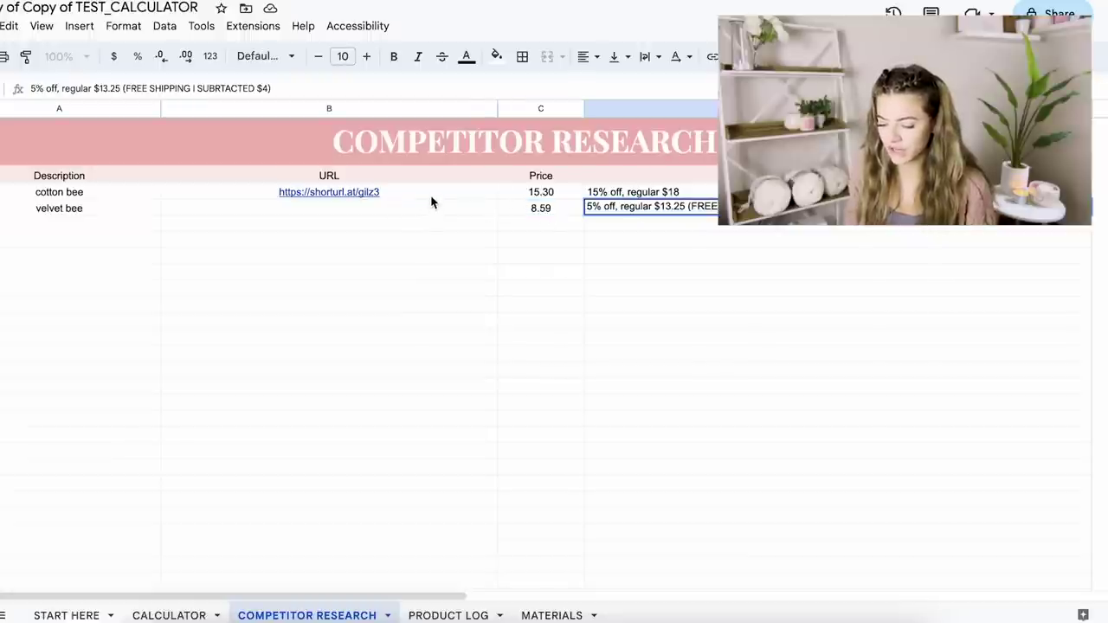
- Compare the recorded prices and discount notes of the cotton bee and the velvet bee
{"action": "left_click", "coordinate": [136, 196]}
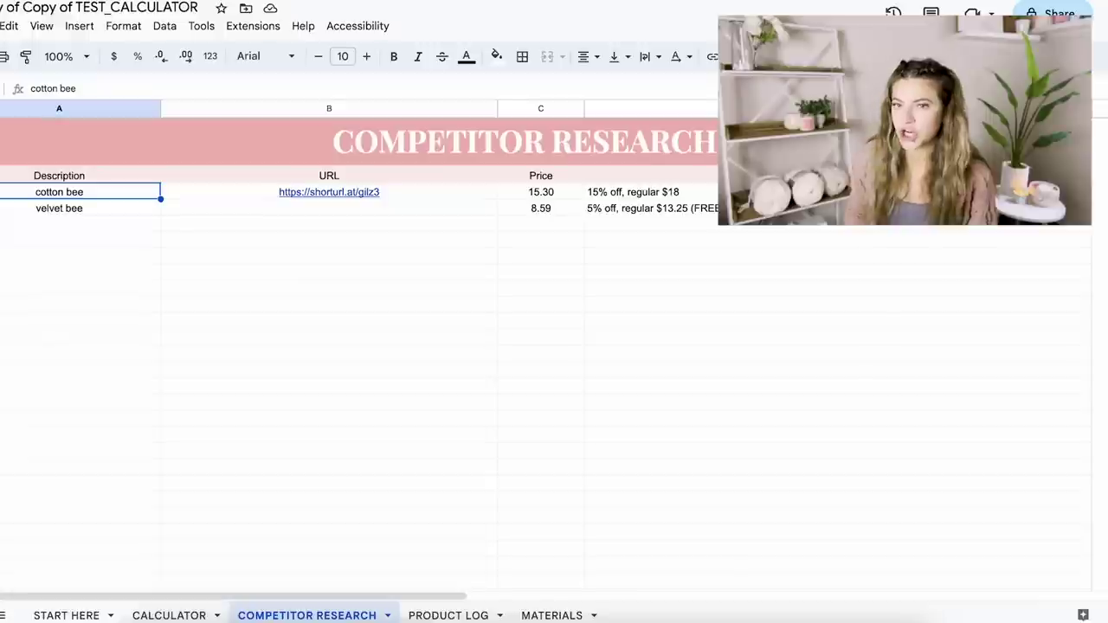
{"action": "left_click", "coordinate": [702, 204]}
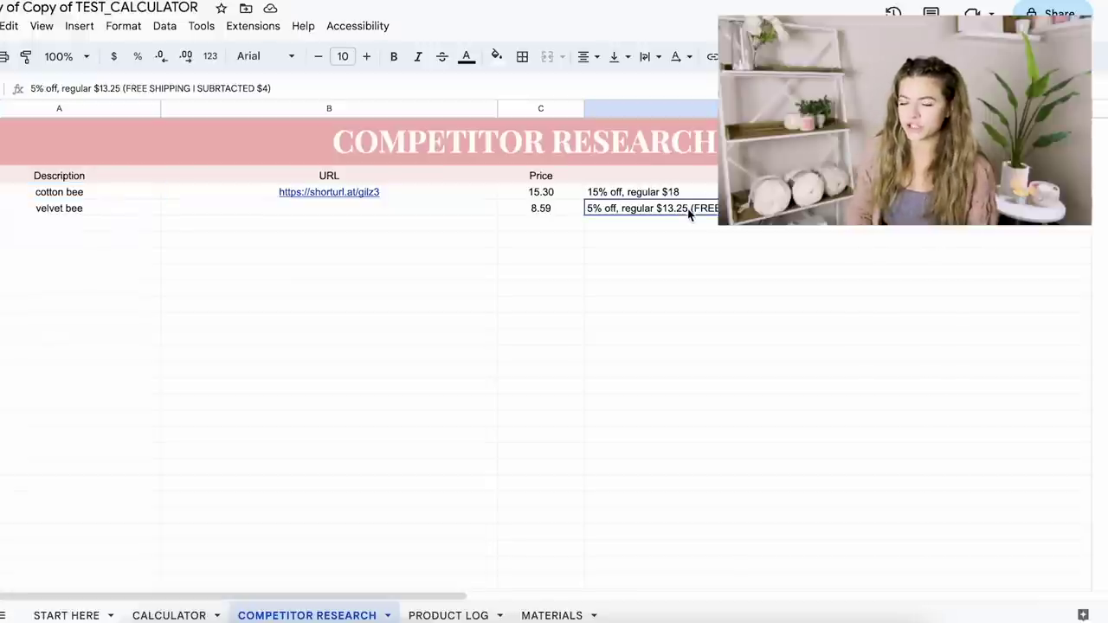
{"action": "left_click", "coordinate": [558, 213]}
{"action": "double_click", "coordinate": [530, 214]}
{"action": "double_click", "coordinate": [528, 210]}
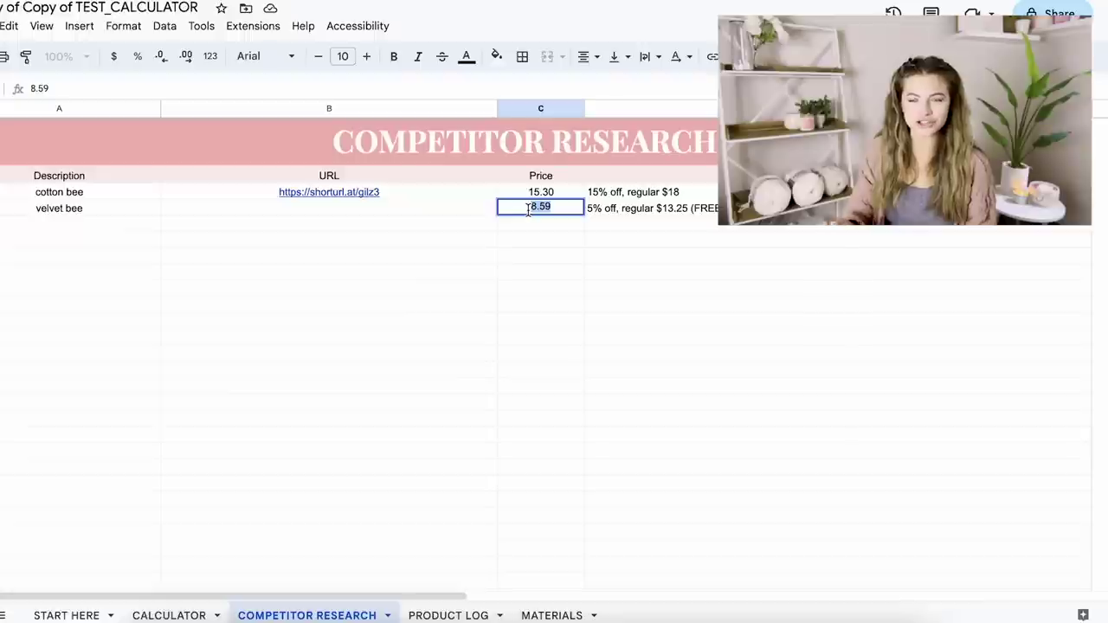
{"action": "key", "text": "Return"}
{"action": "left_click", "coordinate": [575, 213]}
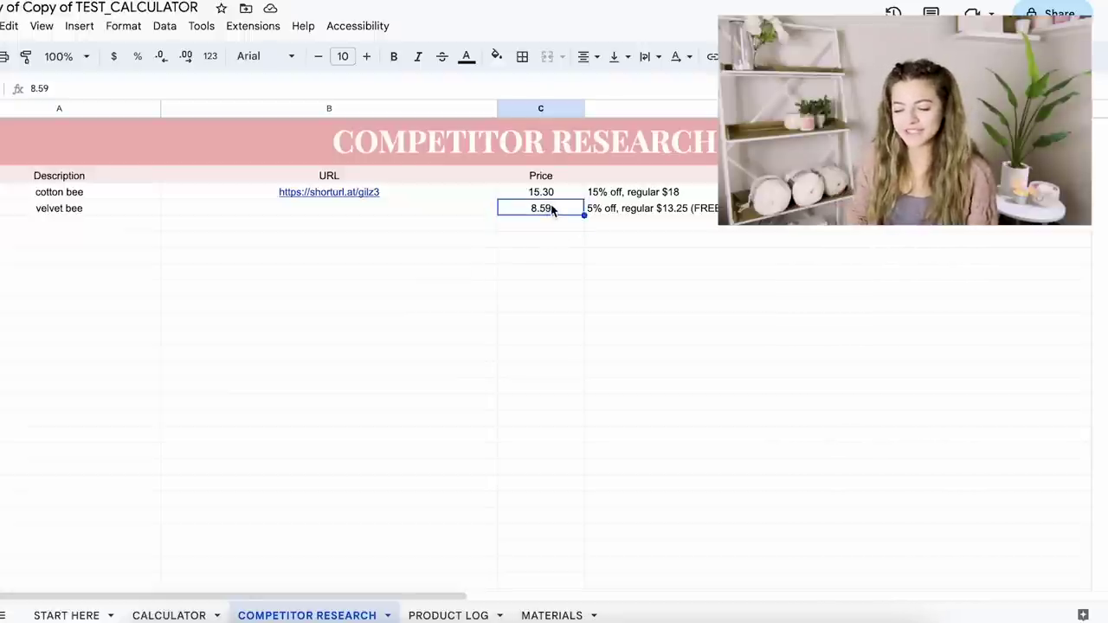
{"action": "left_click", "coordinate": [568, 195]}
{"action": "left_click", "coordinate": [564, 211]}
{"action": "left_click", "coordinate": [564, 197]}
{"action": "left_click", "coordinate": [563, 213]}
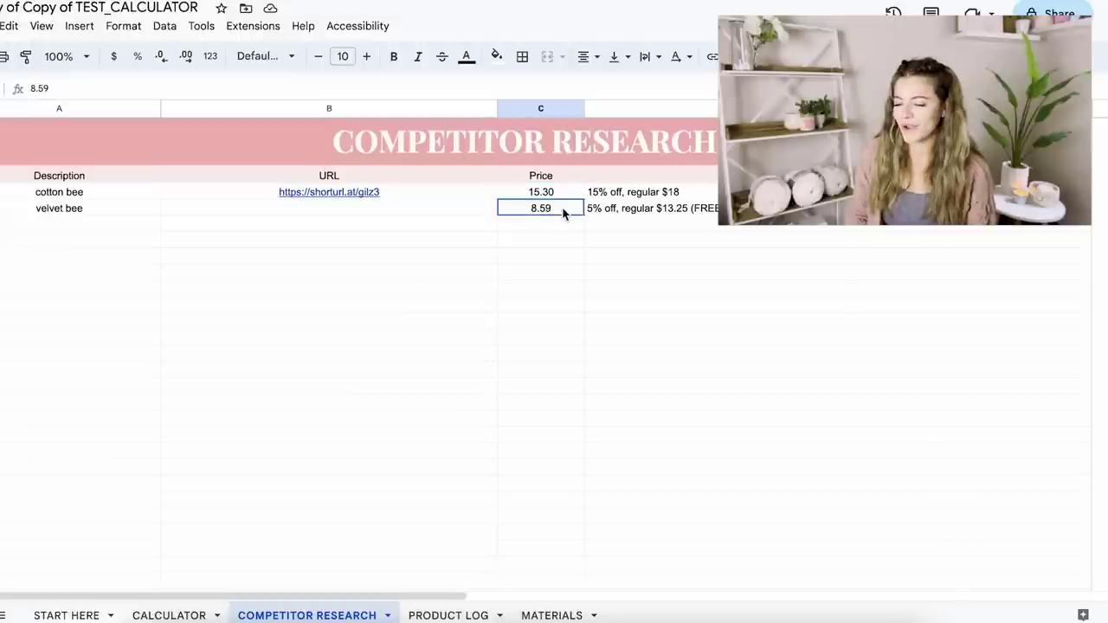
{"action": "left_click", "coordinate": [564, 198]}
{"action": "left_click", "coordinate": [564, 210]}
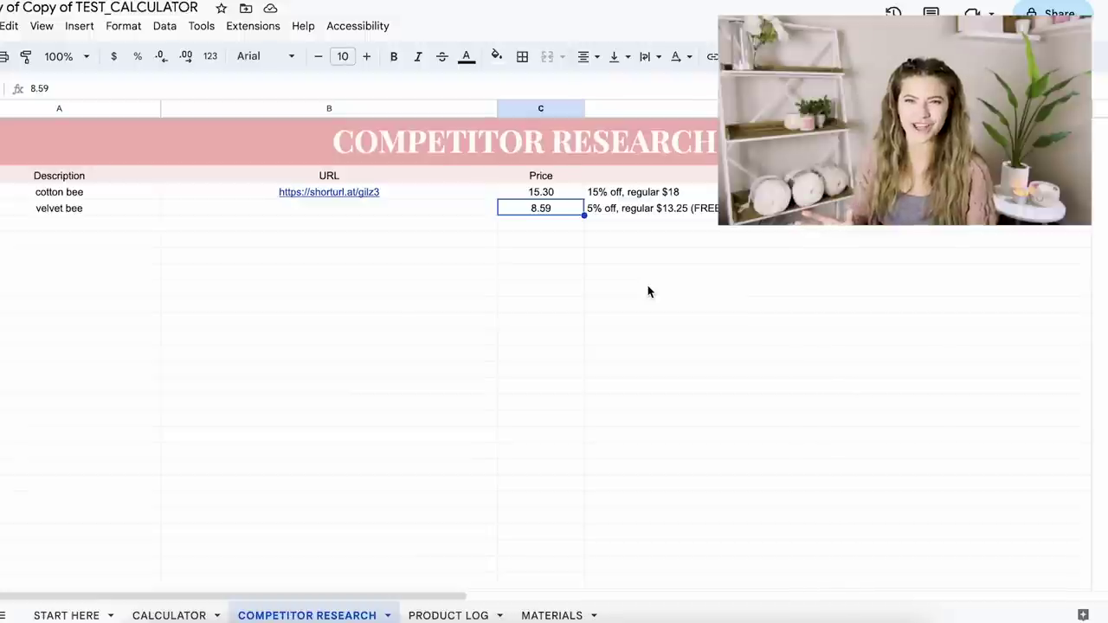
- Add a third competitor entry described as "bee" below the velvet bee
{"action": "left_click", "coordinate": [104, 224]}
{"action": "type", "text": "bee"}
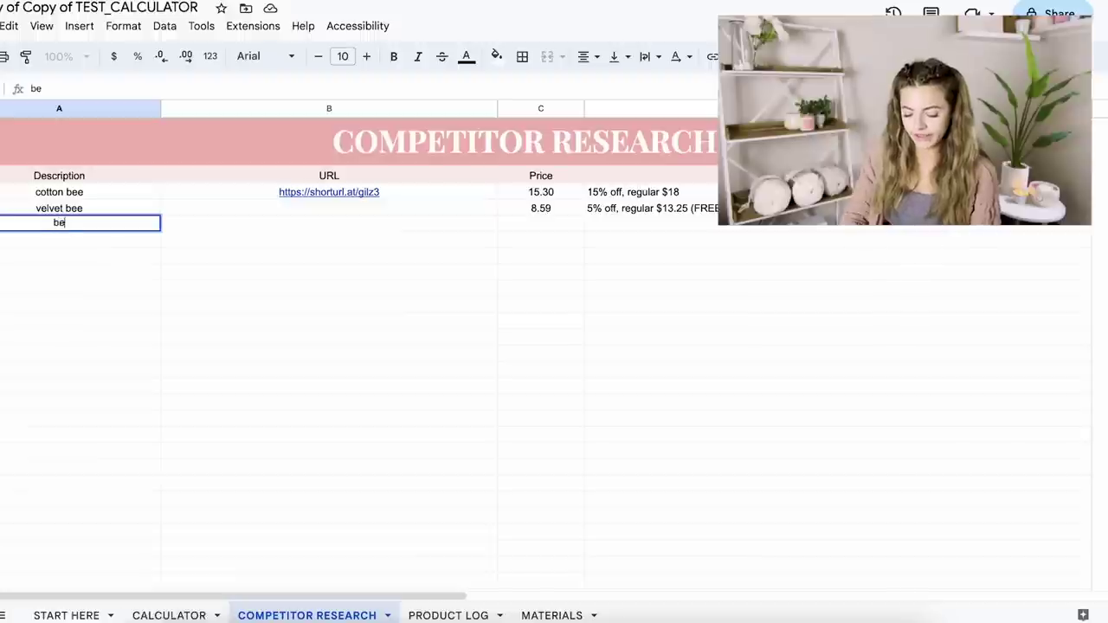
{"action": "left_click", "coordinate": [547, 232]}
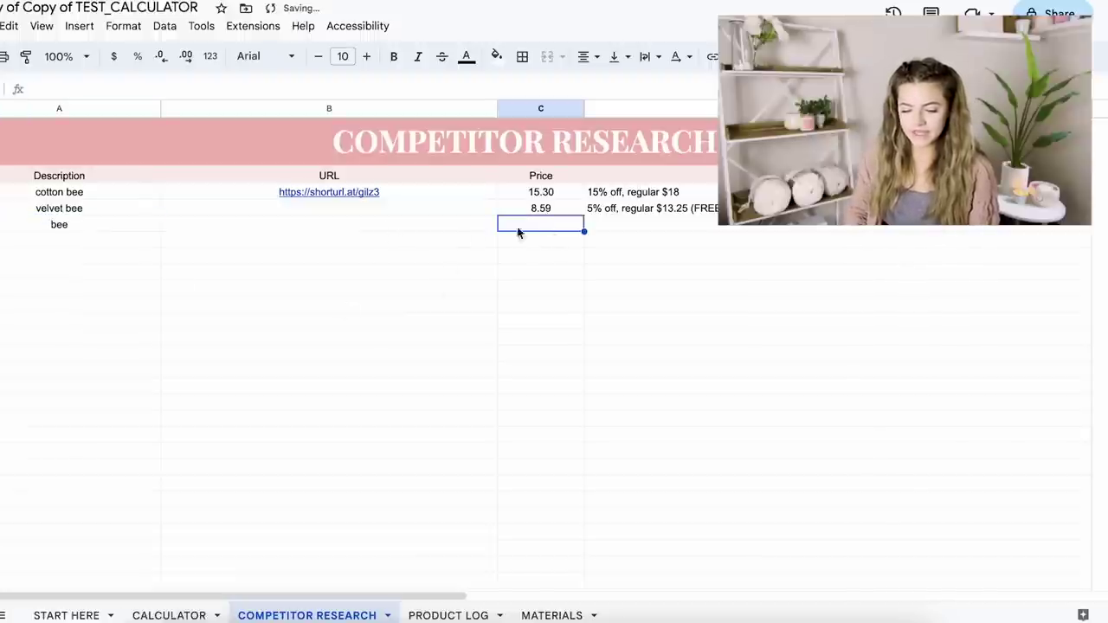
{"action": "left_click", "coordinate": [463, 235]}
- Note "saw at a market -- sold really well" for the third competitor bee
{"action": "left_click", "coordinate": [675, 228]}
{"action": "type", "text": "saw"}
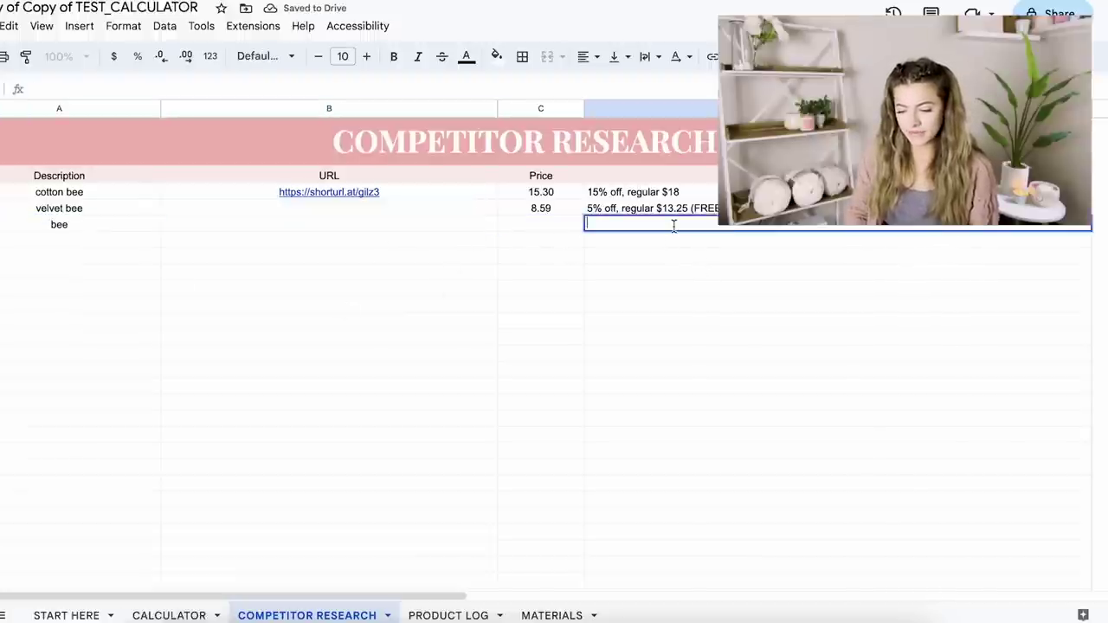
{"action": "type", "text": " at a m"}
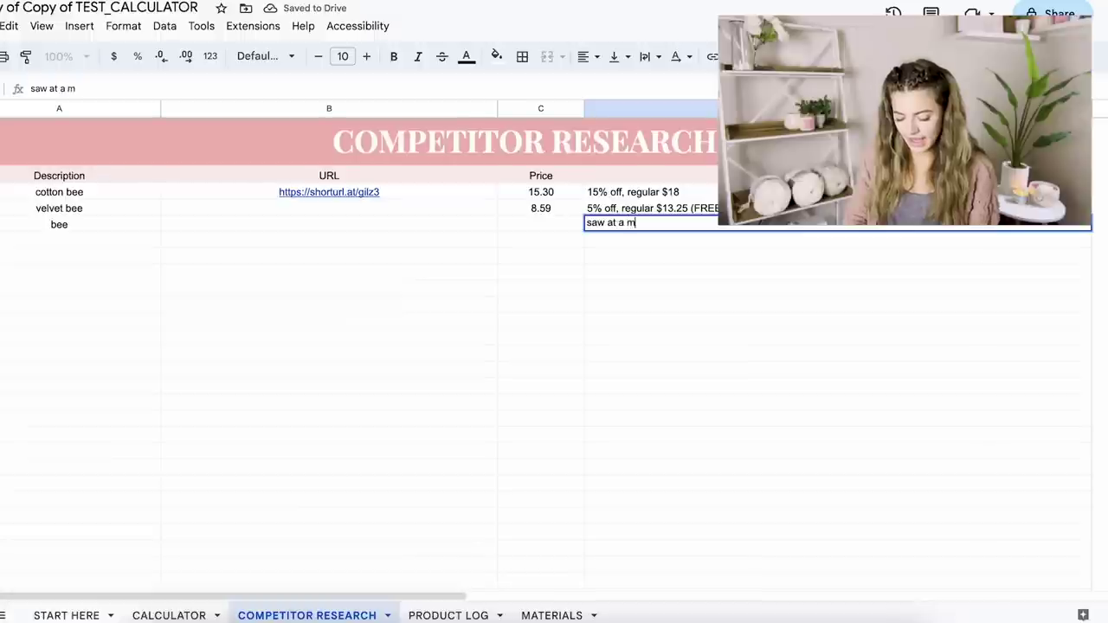
{"action": "type", "text": "arket"}
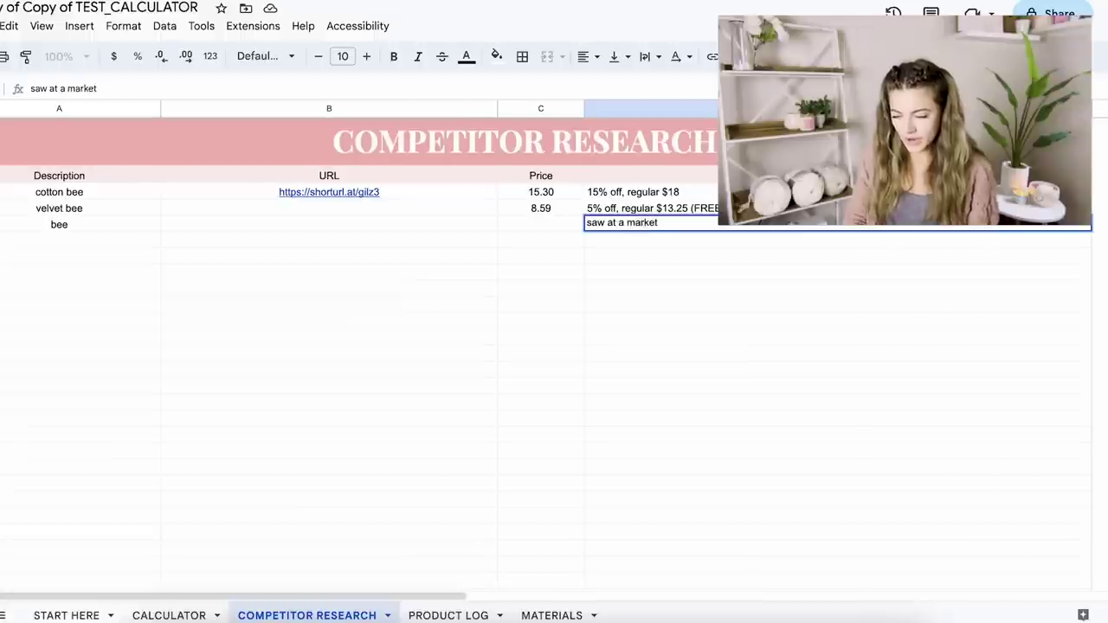
{"action": "type", "text": " -- sold s"}
{"action": "key", "text": "BackSpace"}
{"action": "key", "text": "BackSpace"}
{"action": "type", "text": "r"}
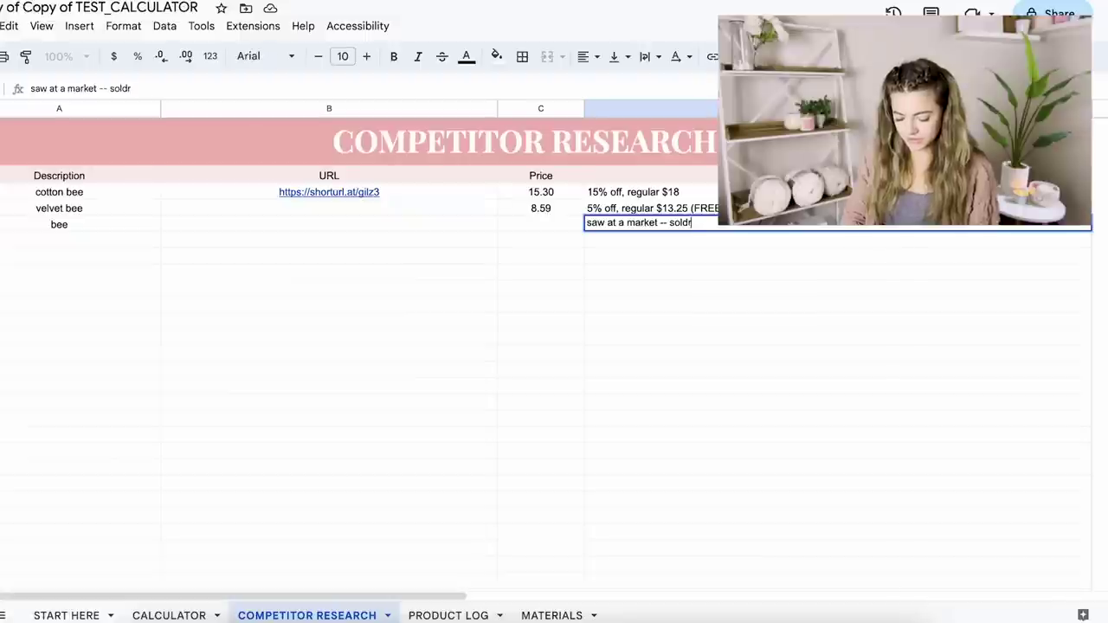
{"action": "type", "text": "eally we"}
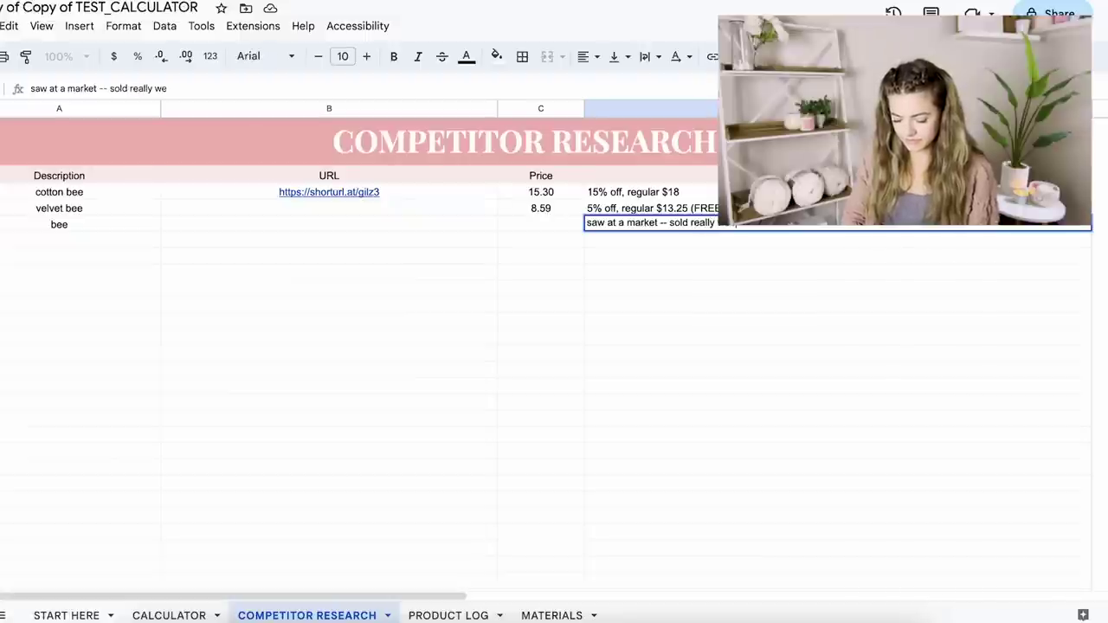
{"action": "type", "text": "ll"}
- Set the market bee's price to 15.00
{"action": "left_click", "coordinate": [534, 222]}
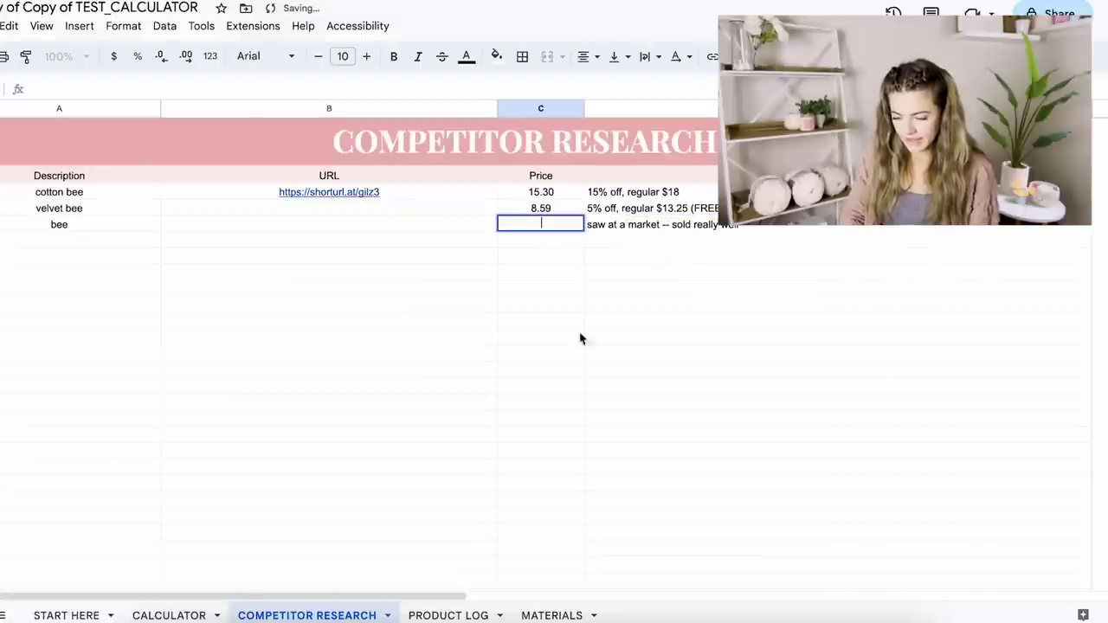
{"action": "type", "text": "$13.25"}
{"action": "left_click", "coordinate": [618, 403]}
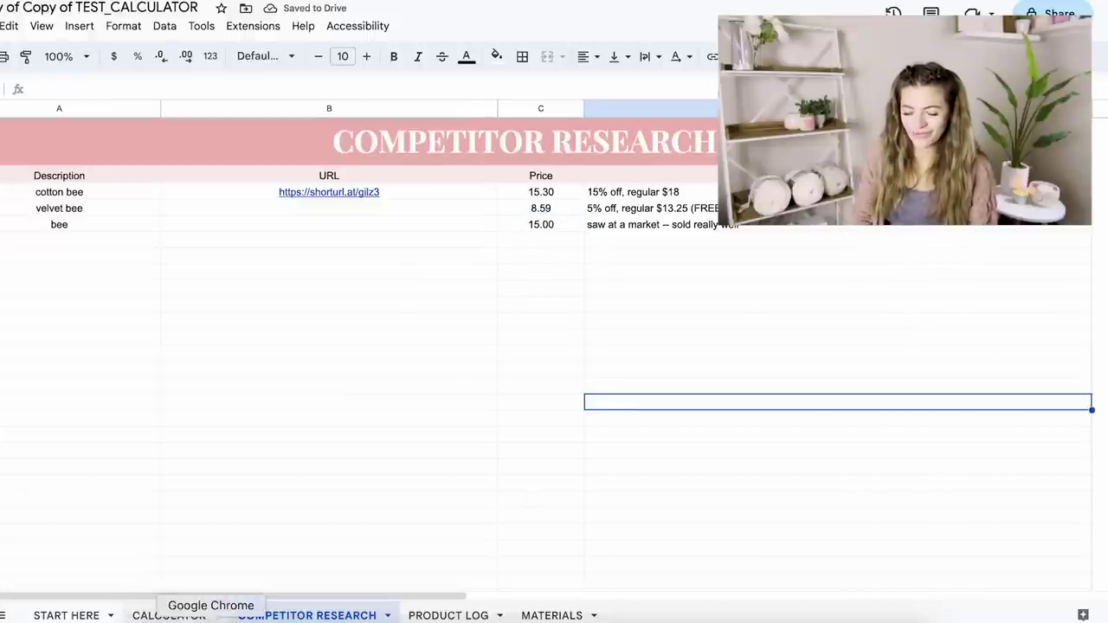
- Compare the craft show price with the competitor average in the calculator, set the mark up to 50%, and check the new price
{"action": "left_click", "coordinate": [168, 615]}
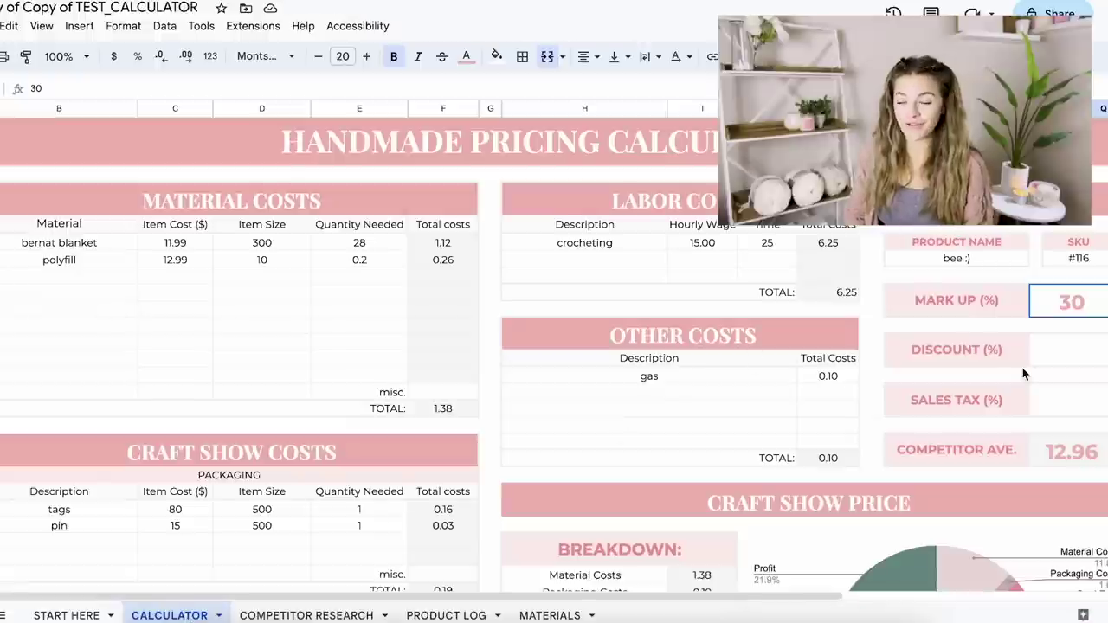
{"action": "scroll", "coordinate": [1022, 373], "scroll_direction": "down", "scroll_amount": 2}
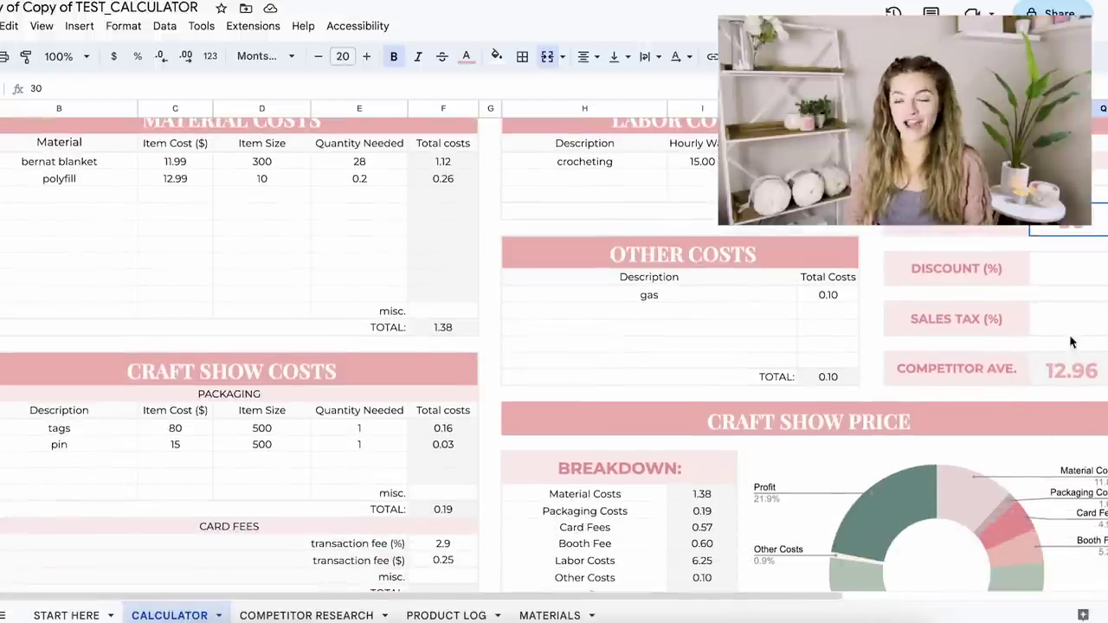
{"action": "scroll", "coordinate": [1091, 367], "scroll_direction": "down", "scroll_amount": 3}
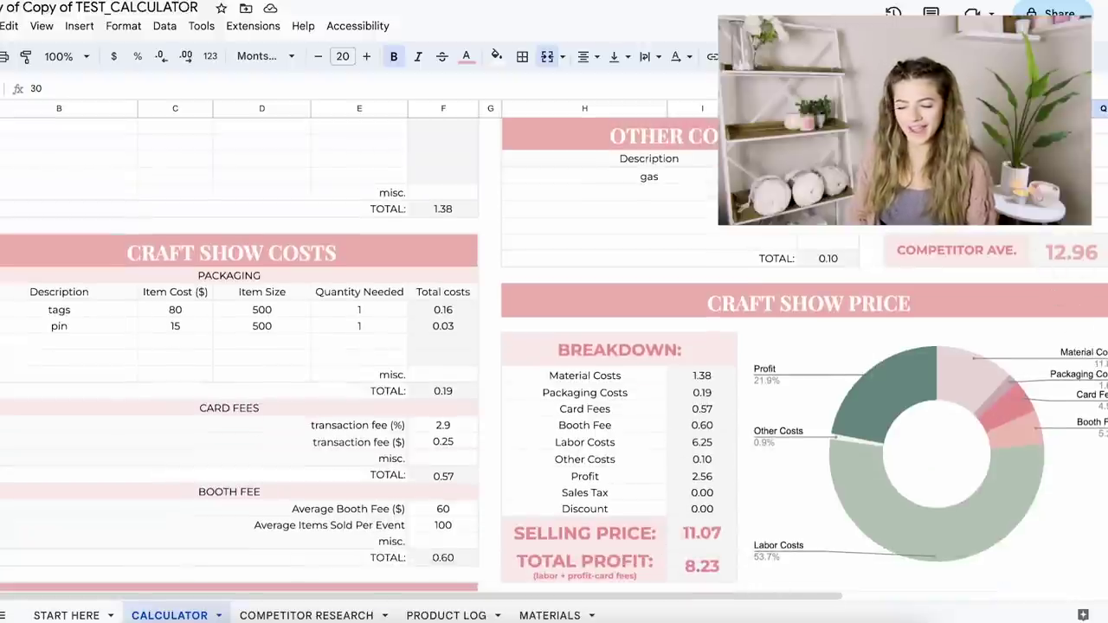
{"action": "scroll", "coordinate": [1099, 309], "scroll_direction": "up", "scroll_amount": 3}
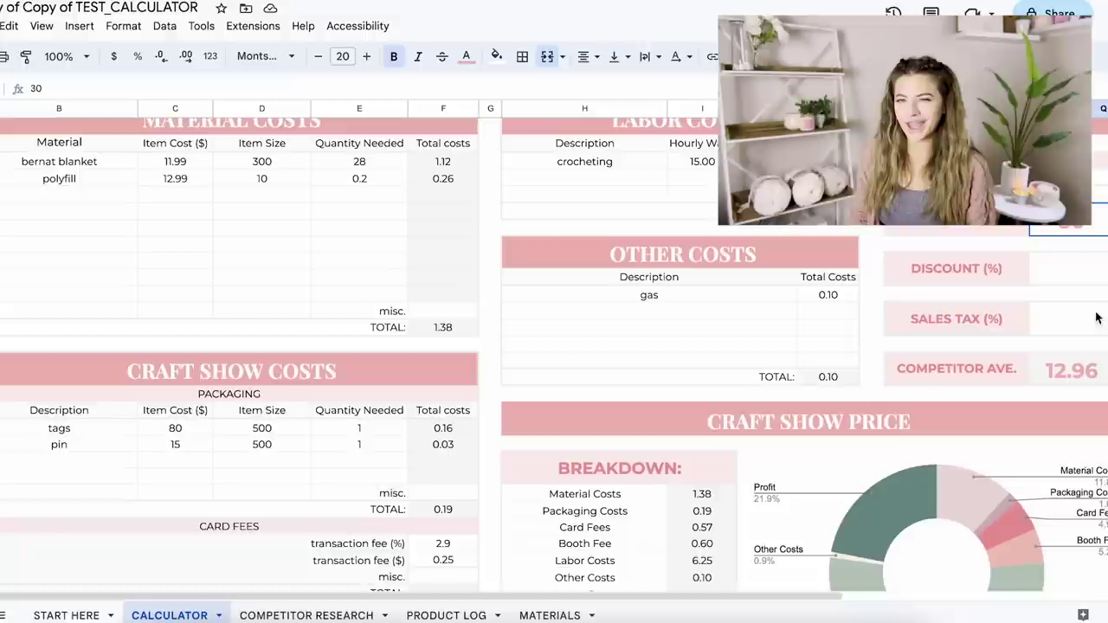
{"action": "double_click", "coordinate": [1066, 226]}
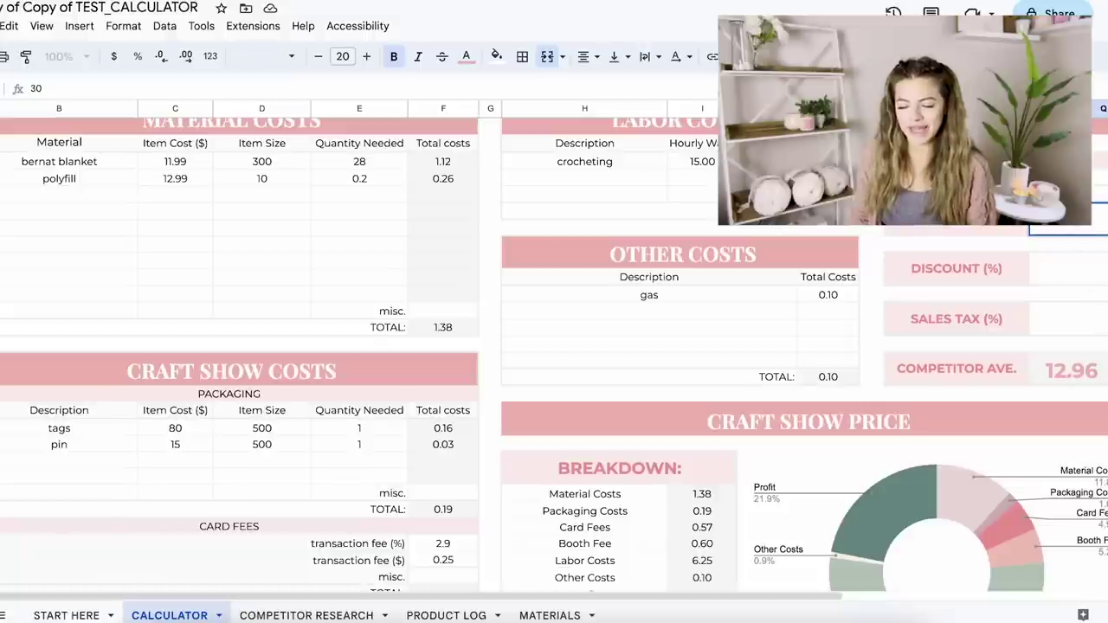
{"action": "type", "text": "50"}
{"action": "key", "text": "Return"}
{"action": "scroll", "coordinate": [1088, 517], "scroll_direction": "down", "scroll_amount": 3}
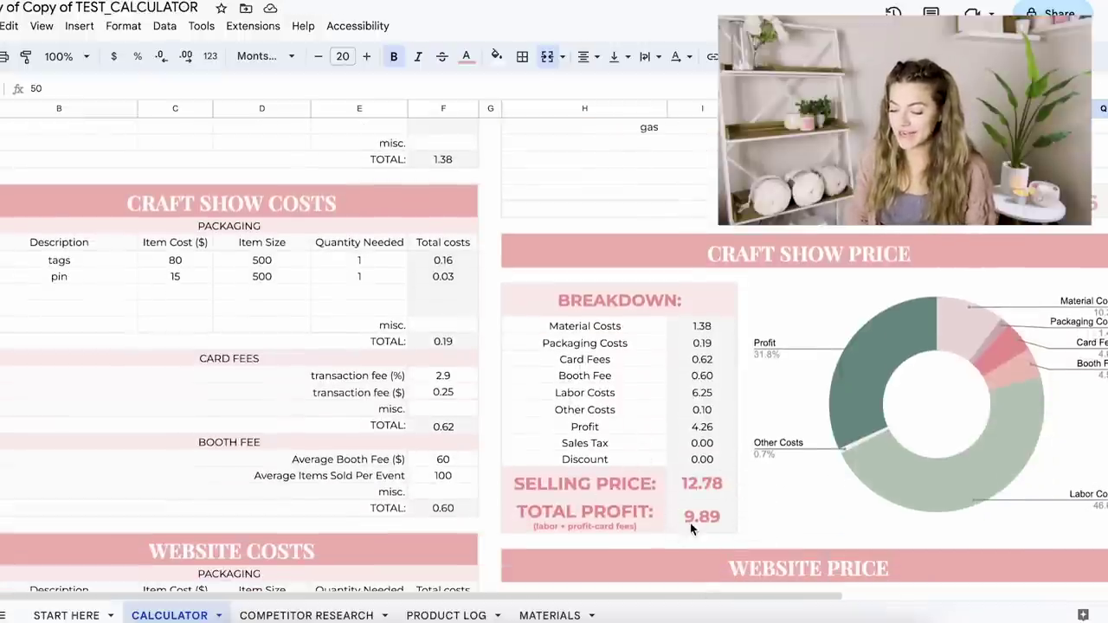
- Try a mark up of 100% and compare the resulting craft show price with the competitor average
{"action": "scroll", "coordinate": [828, 433], "scroll_direction": "up", "scroll_amount": 3}
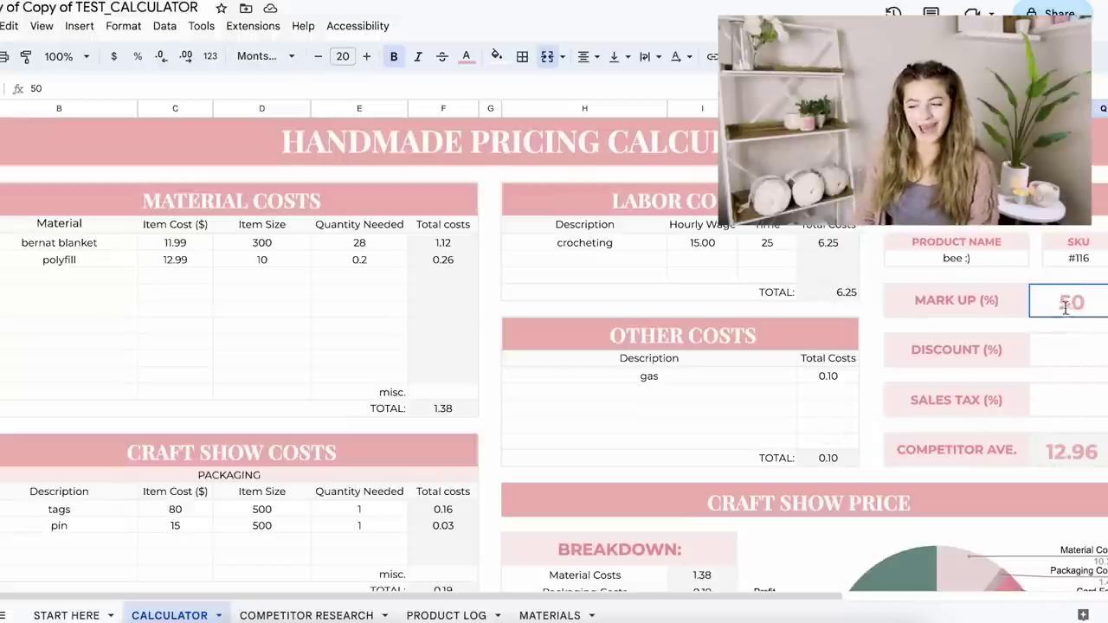
{"action": "type", "text": "100"}
{"action": "key", "text": "Return"}
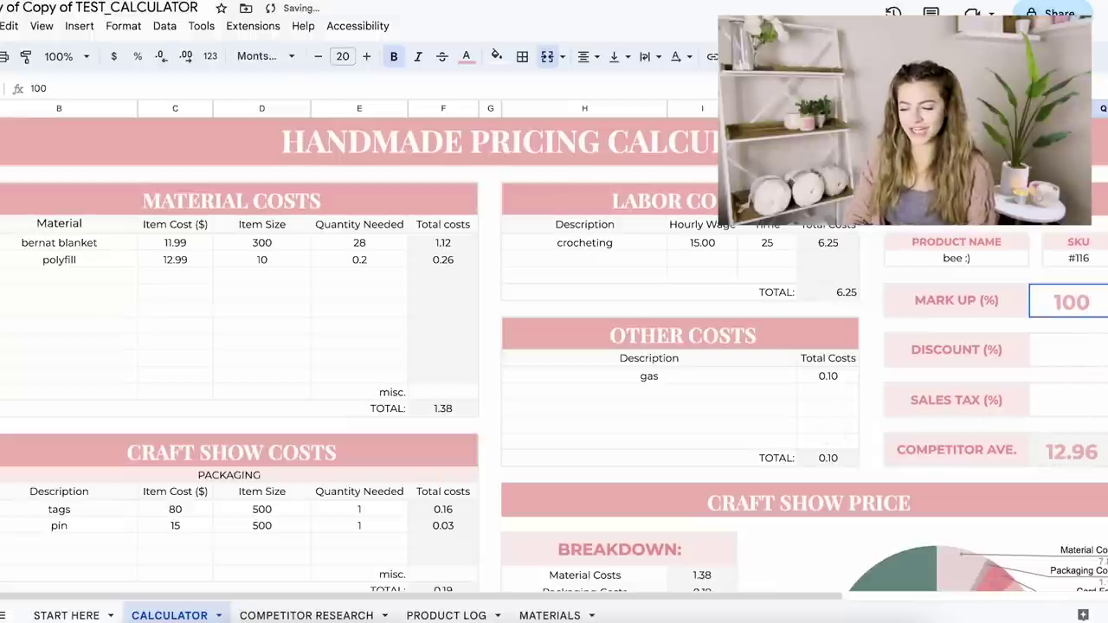
{"action": "scroll", "coordinate": [884, 512], "scroll_direction": "down", "scroll_amount": 3}
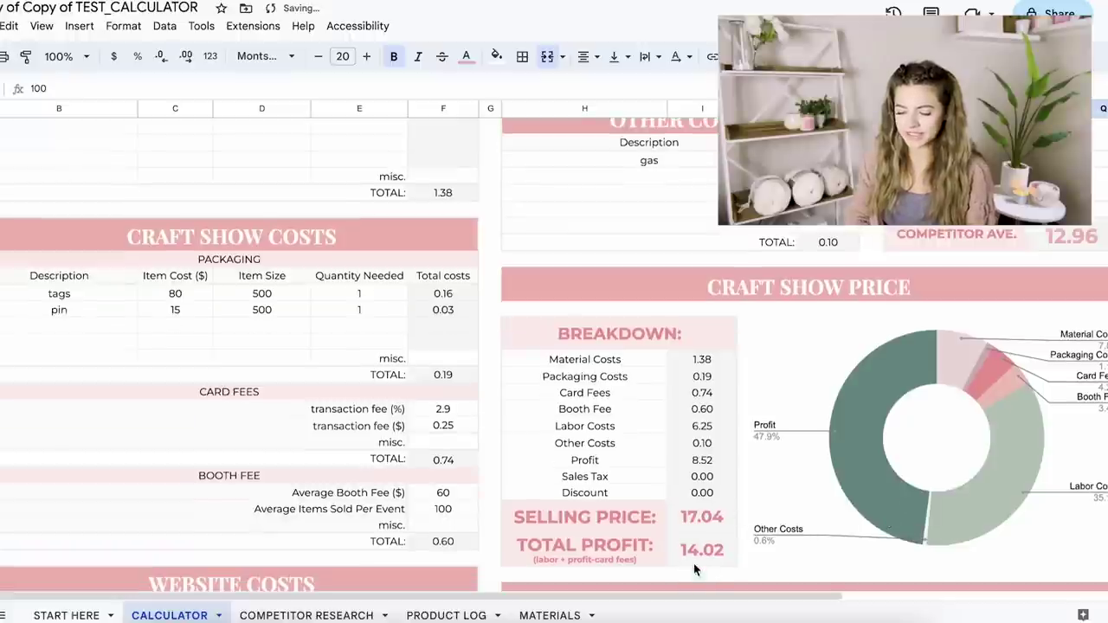
{"action": "scroll", "coordinate": [768, 481], "scroll_direction": "up", "scroll_amount": 2}
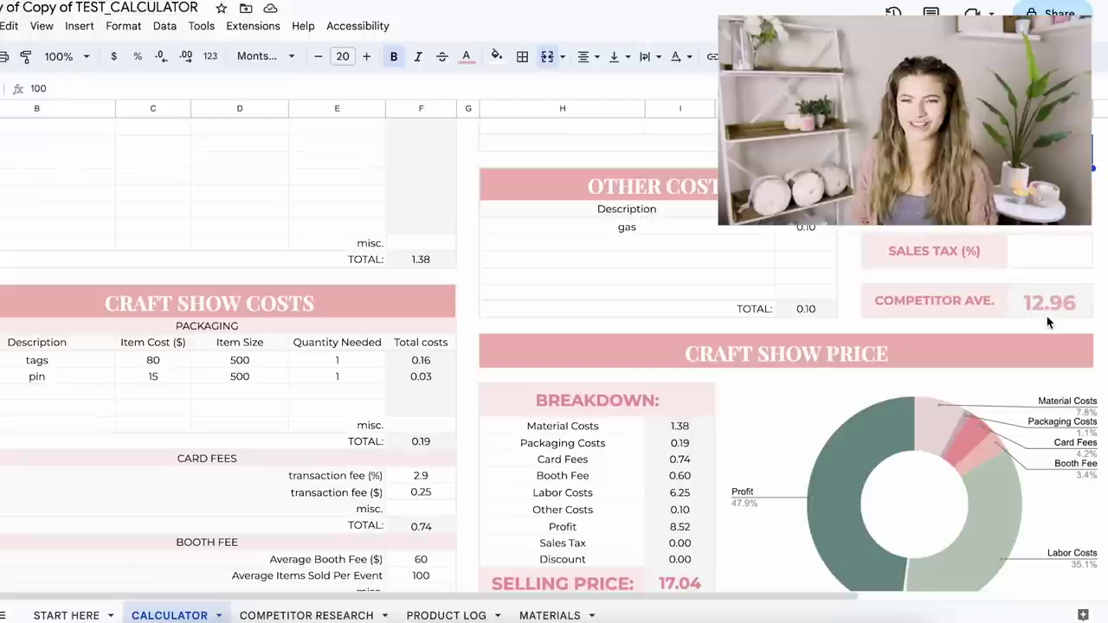
{"action": "scroll", "coordinate": [1046, 316], "scroll_direction": "down", "scroll_amount": 2}
{"action": "scroll", "coordinate": [991, 252], "scroll_direction": "up", "scroll_amount": 5}
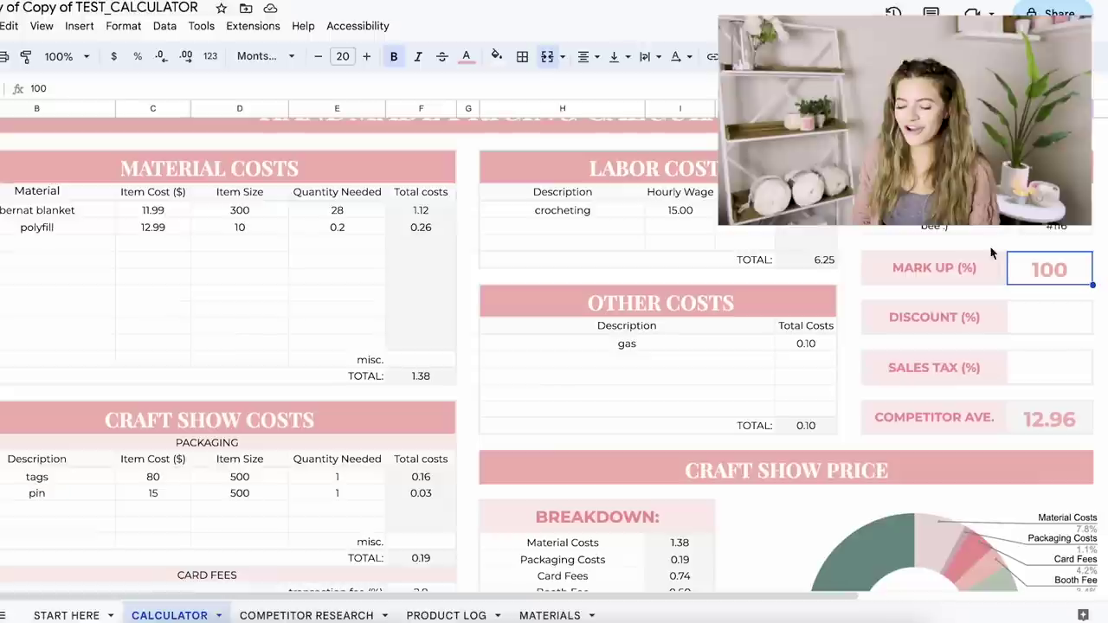
- Check the website price breakdown at the 100% mark up and inspect the competitor average's formula
{"action": "double_click", "coordinate": [1065, 269]}
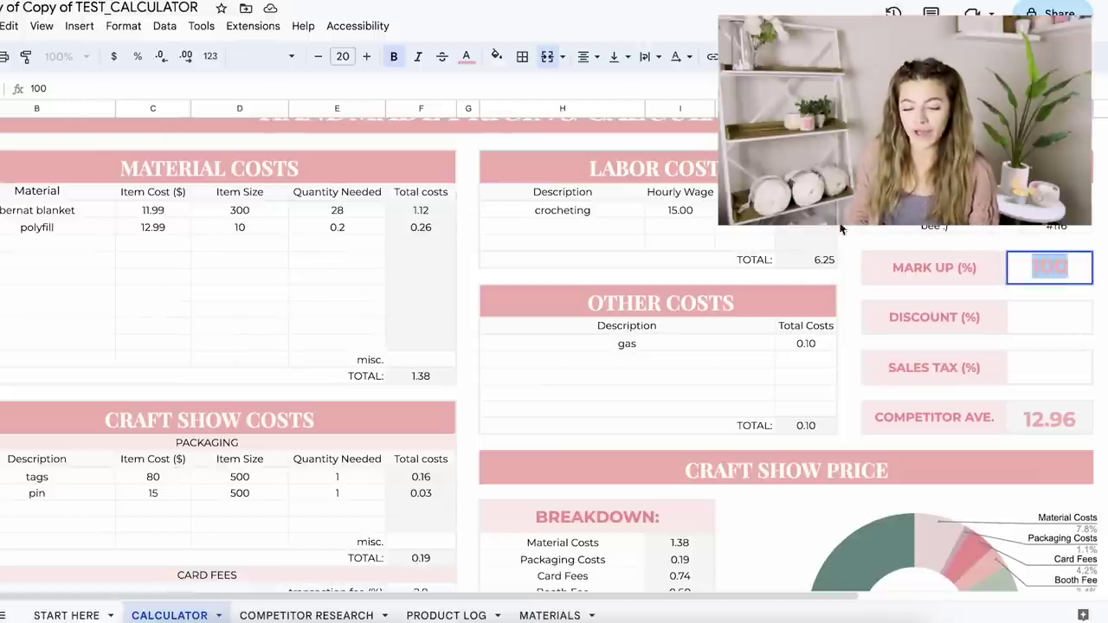
{"action": "scroll", "coordinate": [267, 395], "scroll_direction": "down", "scroll_amount": 10}
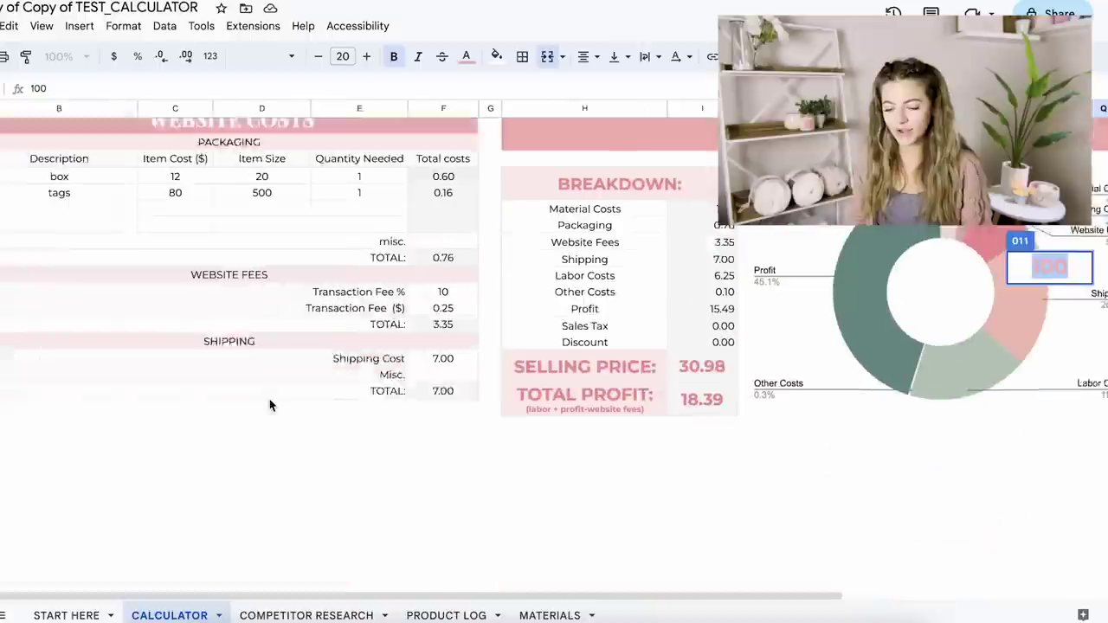
{"action": "scroll", "coordinate": [375, 252], "scroll_direction": "up", "scroll_amount": 10}
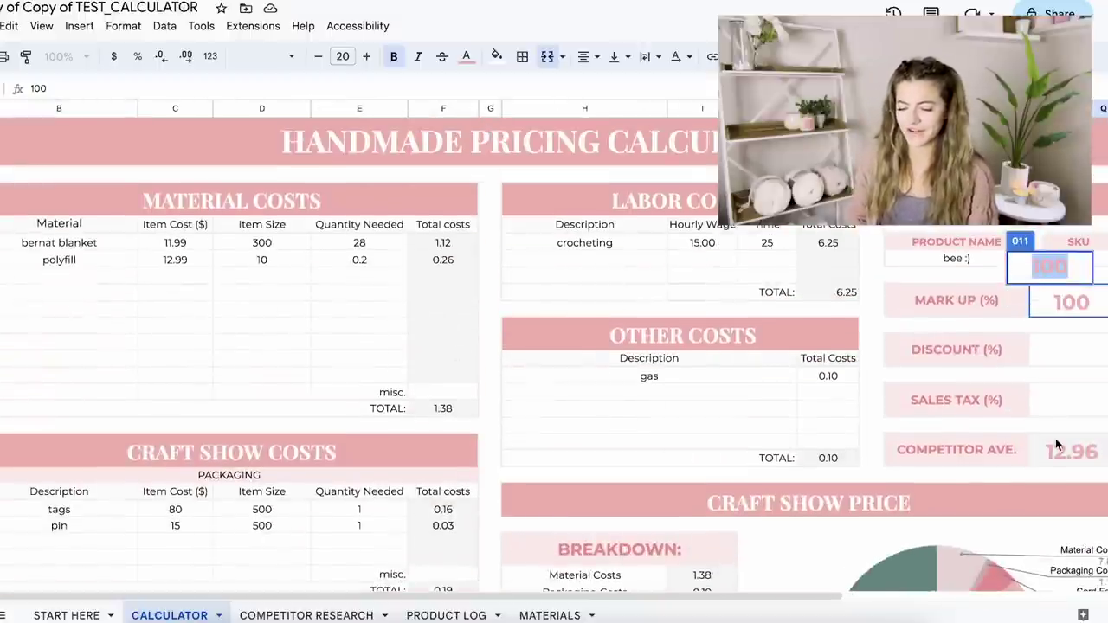
{"action": "left_click", "coordinate": [1097, 448]}
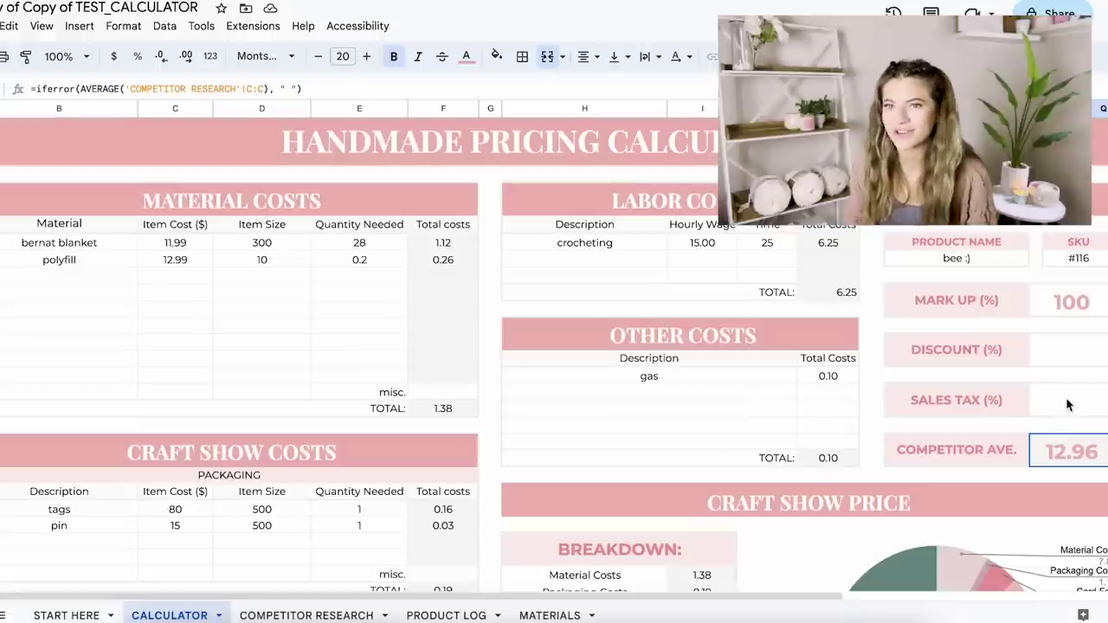
- Set the mark up to 50% and check the craft show selling price and total profit
{"action": "left_click", "coordinate": [1071, 300]}
{"action": "type", "text": "40"}
{"action": "key", "text": "Return"}
{"action": "key", "text": "BackSpace"}
{"action": "type", "text": "50"}
{"action": "key", "text": "Return"}
{"action": "scroll", "coordinate": [992, 461], "scroll_direction": "down", "scroll_amount": 5}
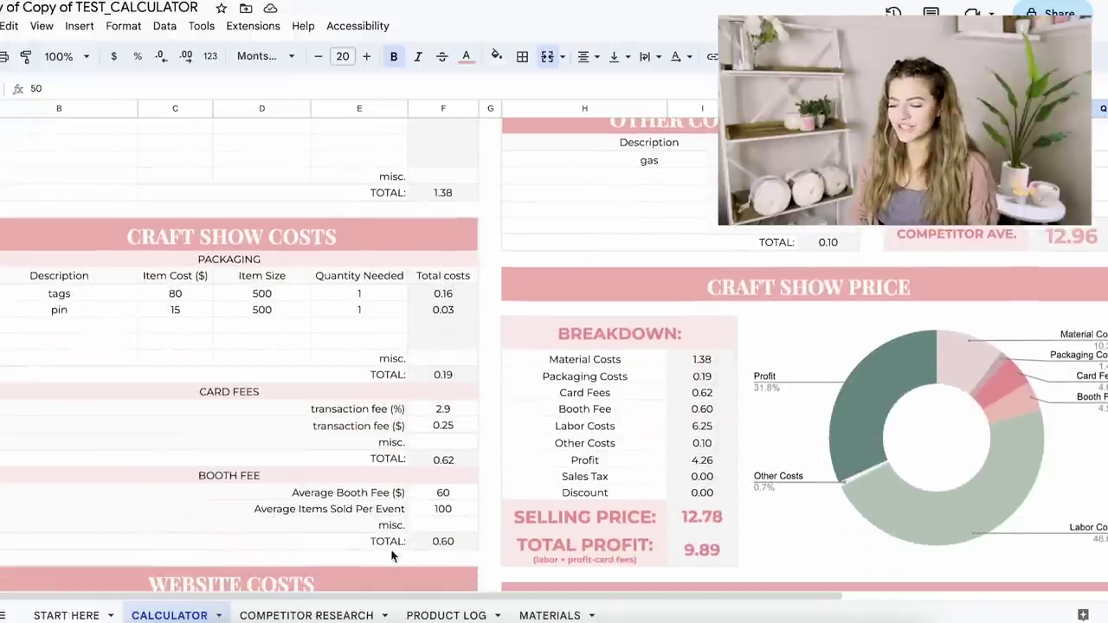
- Review the competitor research entries and the product log's columns, then return to the calculator
{"action": "left_click", "coordinate": [268, 615]}
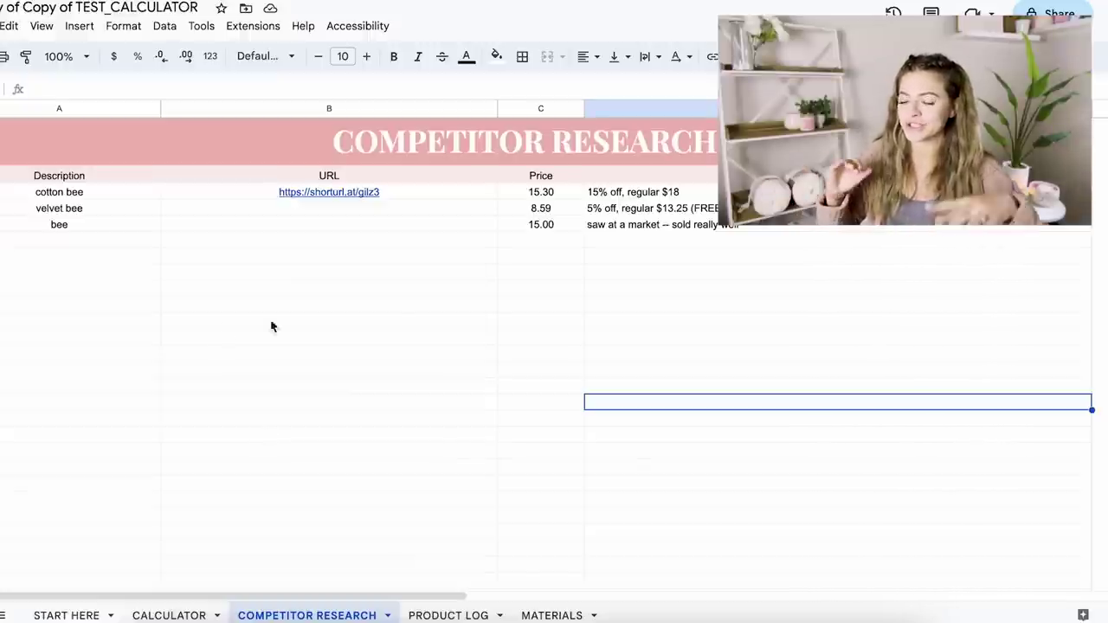
{"action": "left_click", "coordinate": [373, 246]}
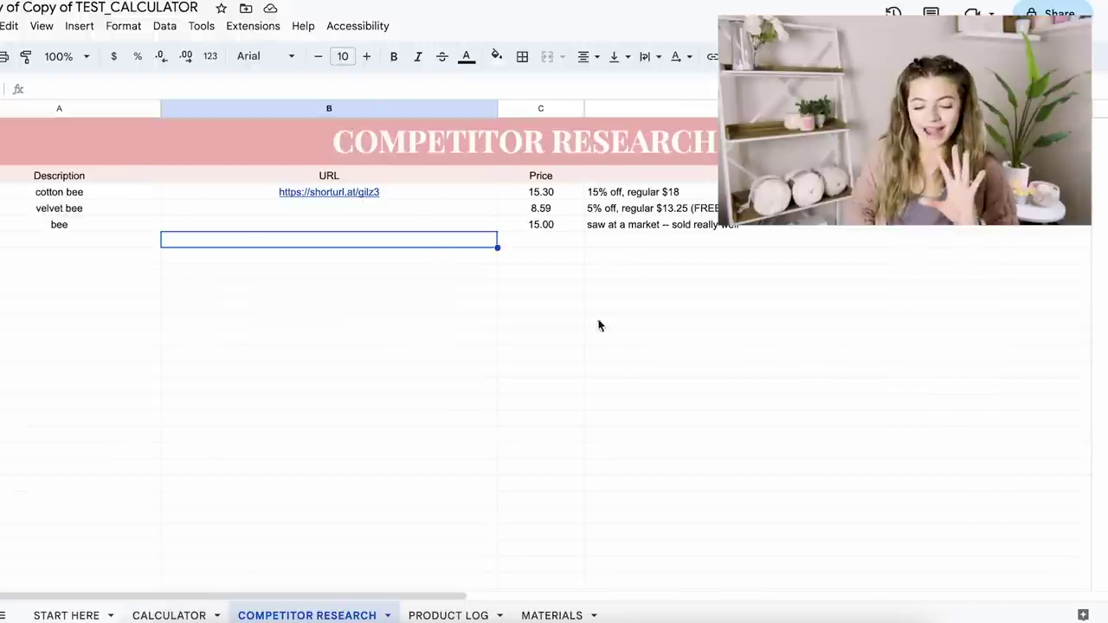
{"action": "left_click", "coordinate": [546, 450]}
{"action": "left_click", "coordinate": [392, 224]}
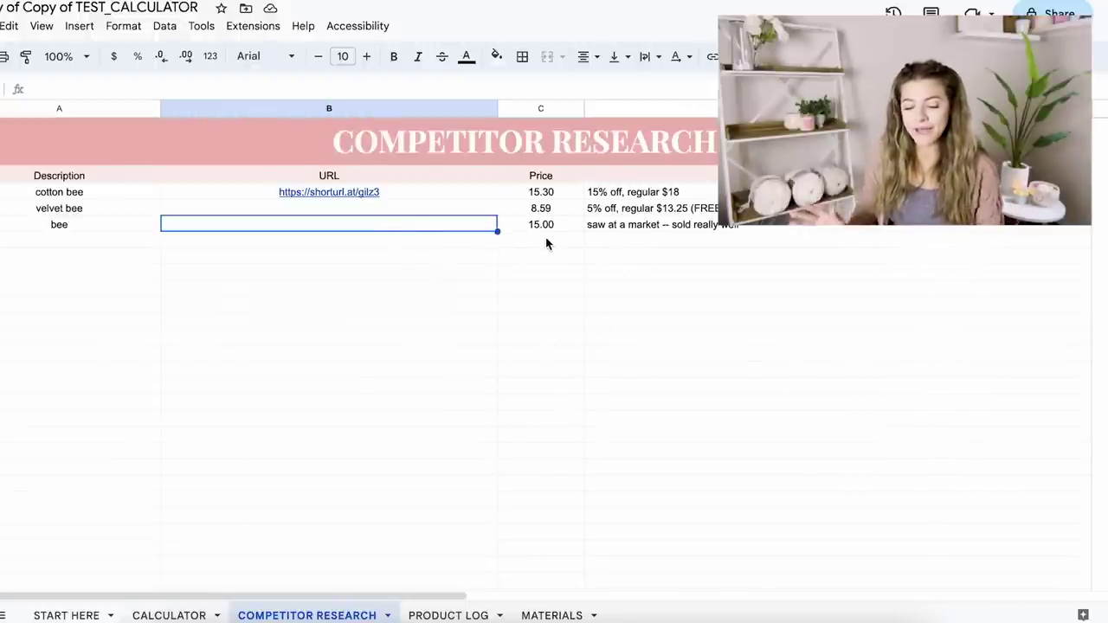
{"action": "left_click", "coordinate": [437, 615]}
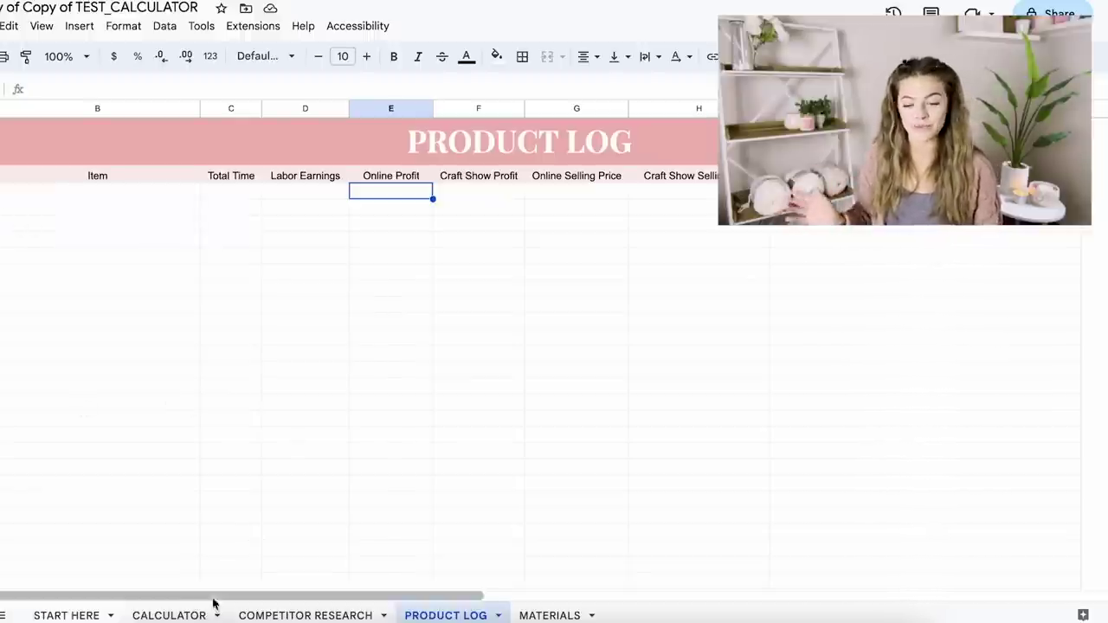
{"action": "left_click", "coordinate": [173, 617]}
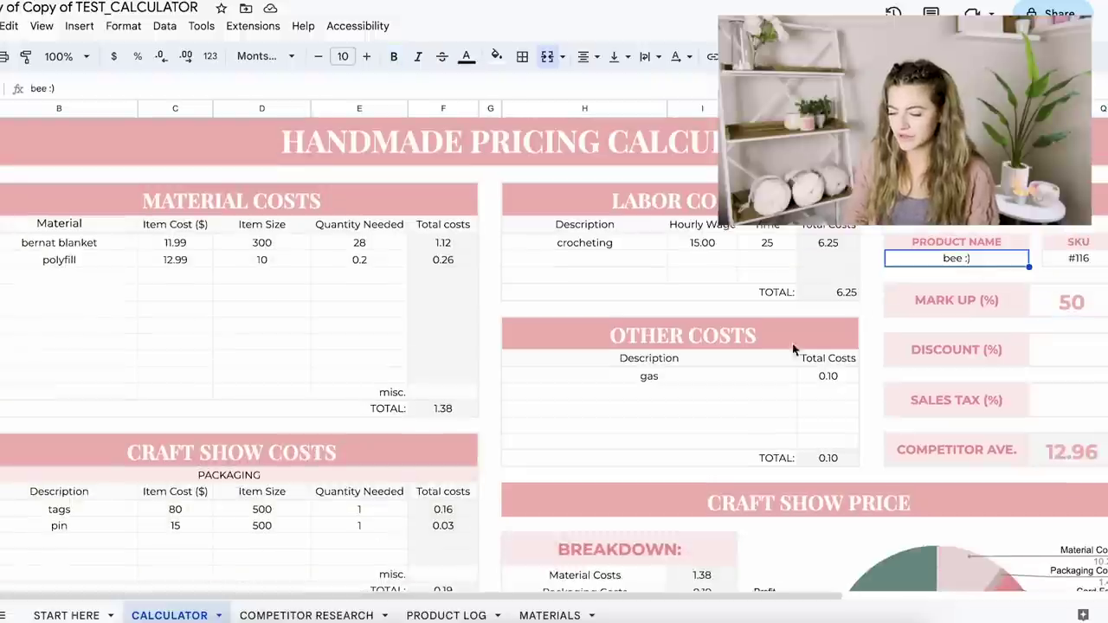
{"action": "type", "text": "c"}
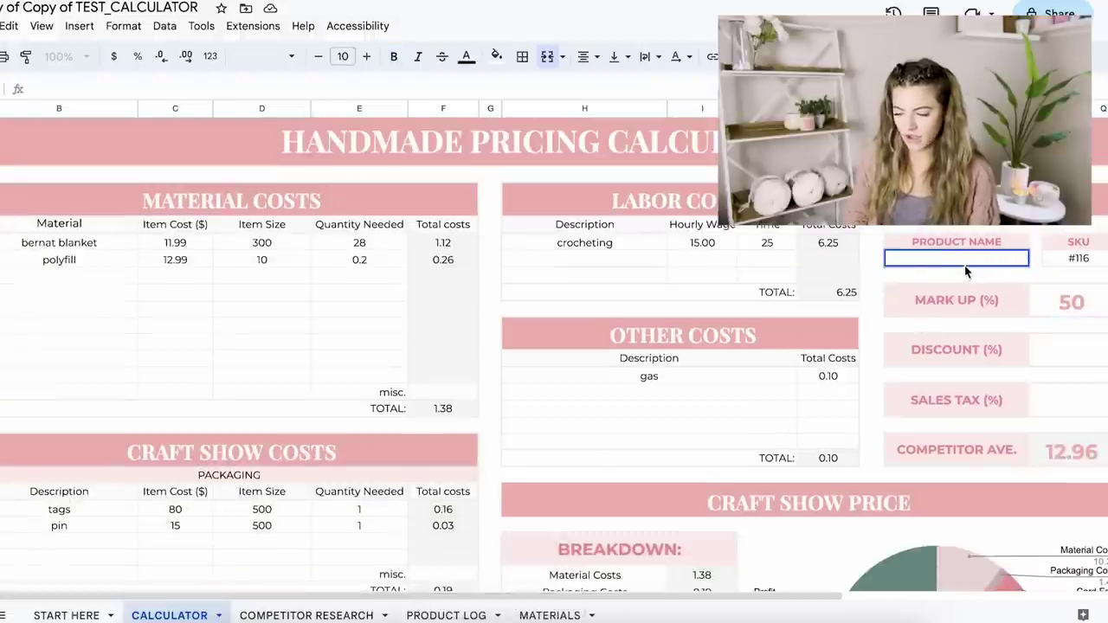
{"action": "key", "text": "Return"}
{"action": "key", "text": "ctrl+z"}
- Copy the product name "bee :)" from the calculator into the first Item row of the product log
{"action": "double_click", "coordinate": [959, 259]}
{"action": "key", "text": "ctrl+c"}
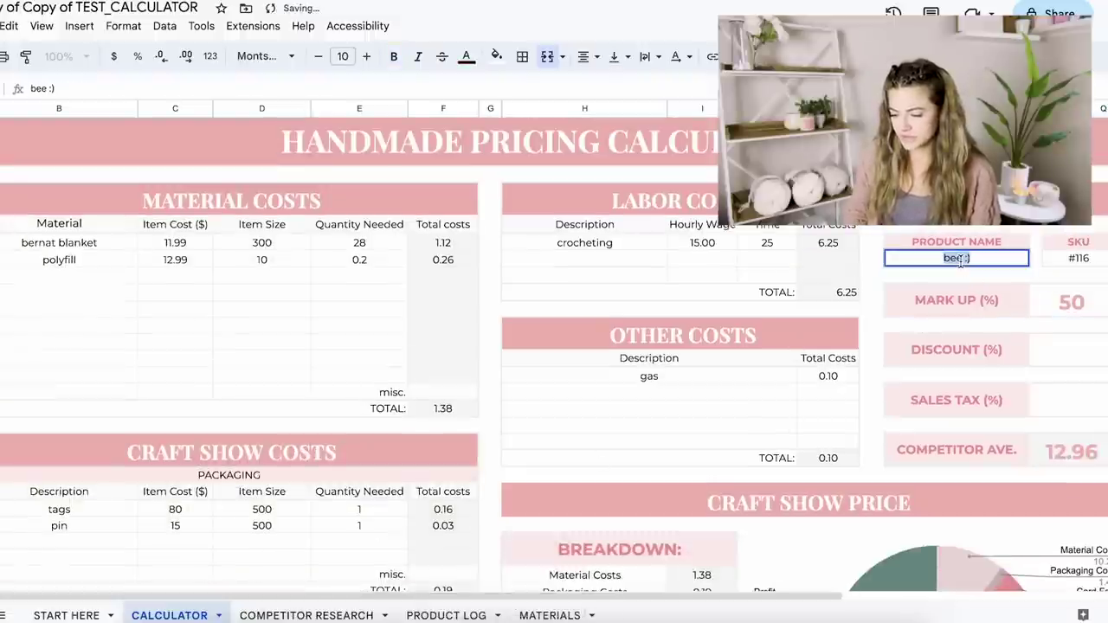
{"action": "left_click", "coordinate": [306, 615]}
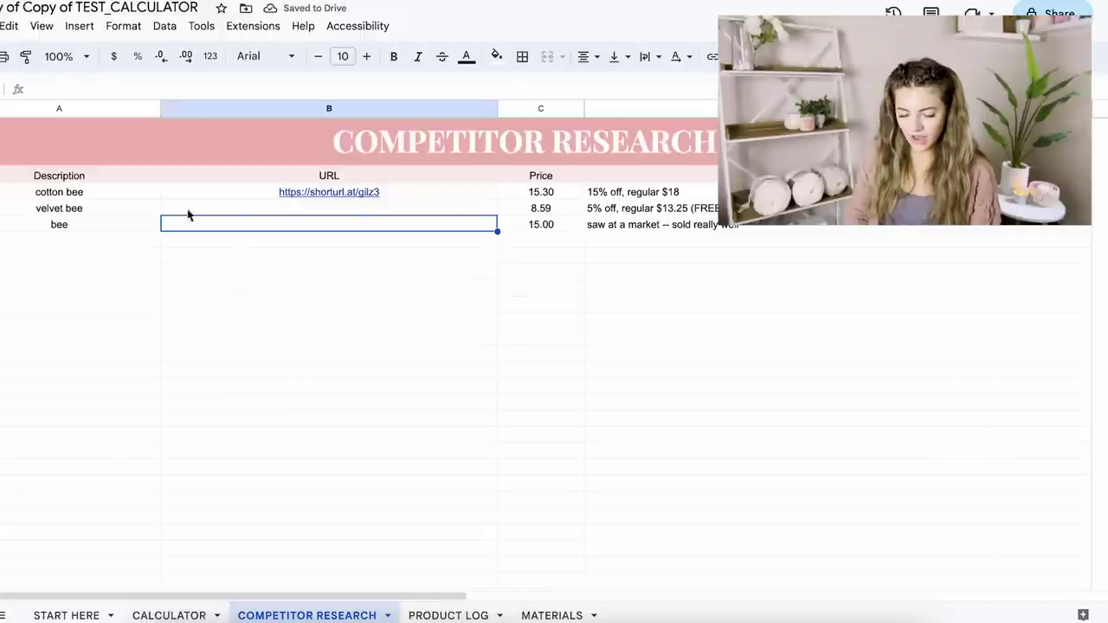
{"action": "left_click", "coordinate": [445, 614]}
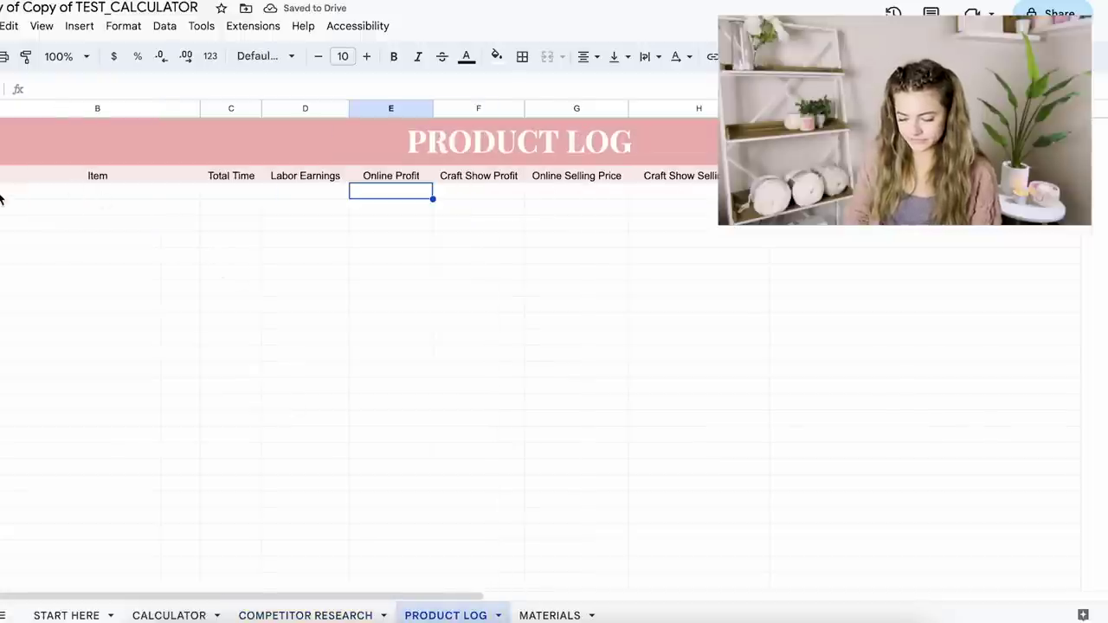
{"action": "left_click", "coordinate": [38, 198]}
{"action": "key", "text": "ctrl+v"}
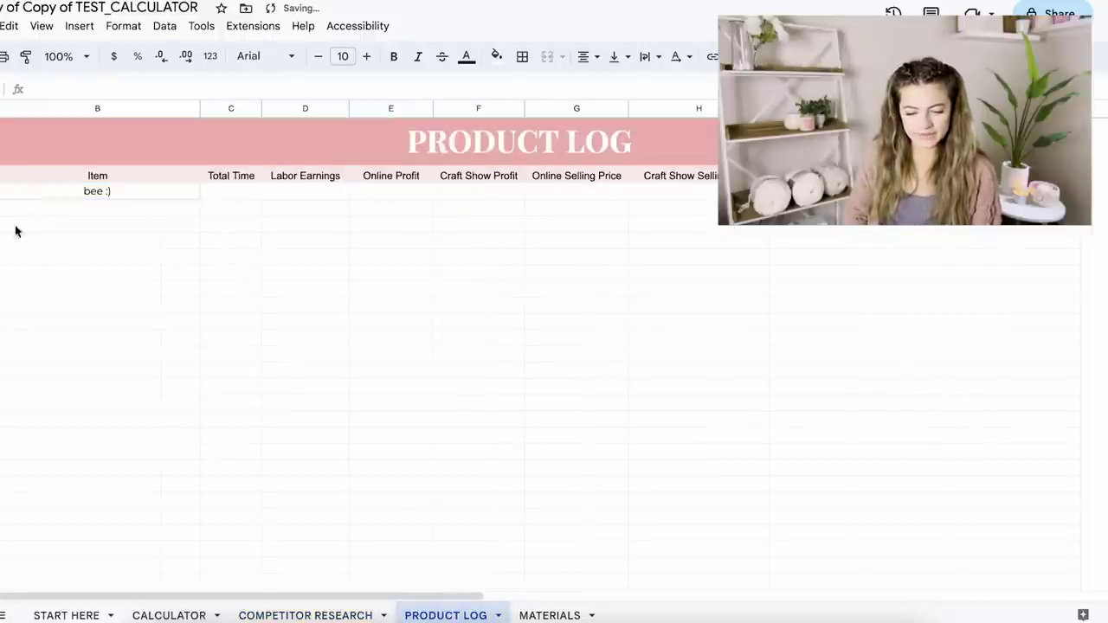
- Enter the SKU #116 for the bee in the product log and set its Total Time to 25
{"action": "type", "text": "#116"}
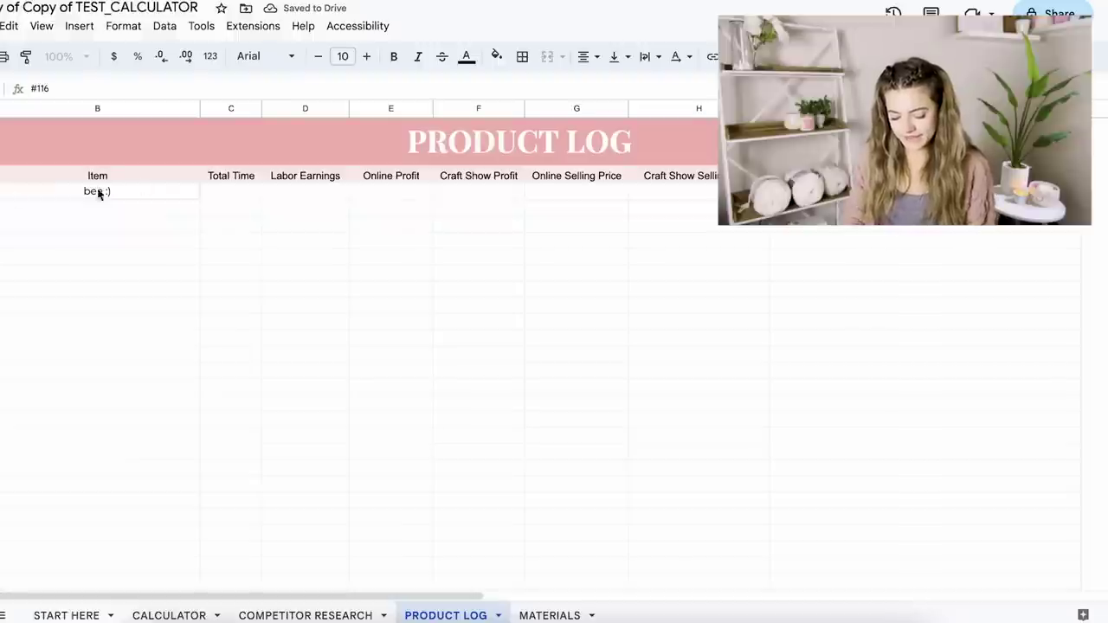
{"action": "double_click", "coordinate": [229, 193]}
{"action": "type", "text": "25"}
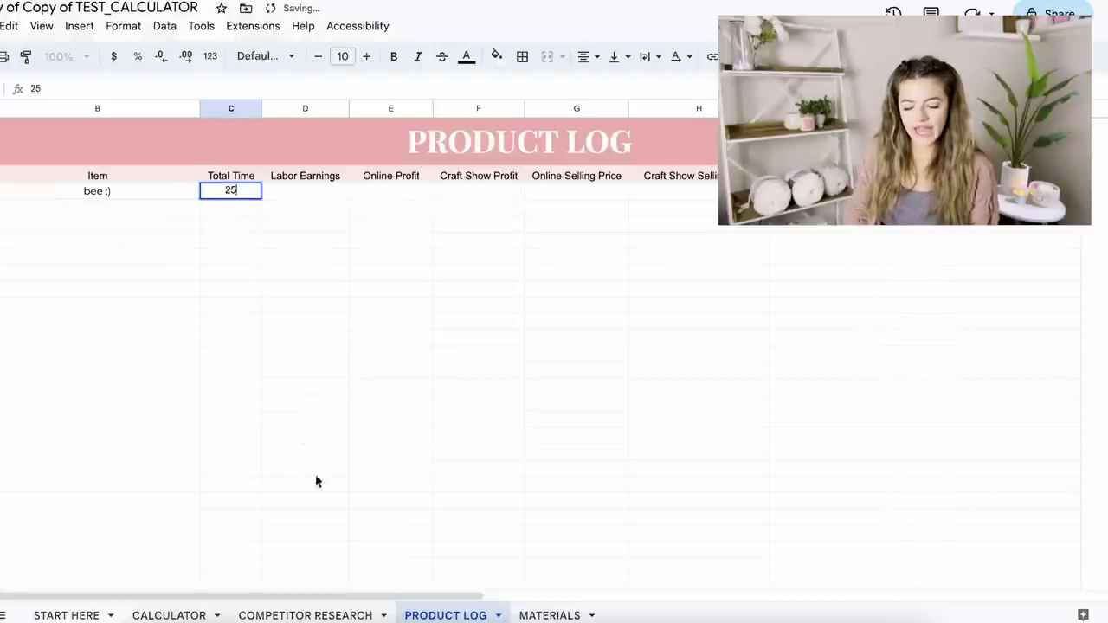
- Look up the crocheting labor figures in the calculator and enter 15 as the bee's Labor Earnings in the product log
{"action": "double_click", "coordinate": [321, 192]}
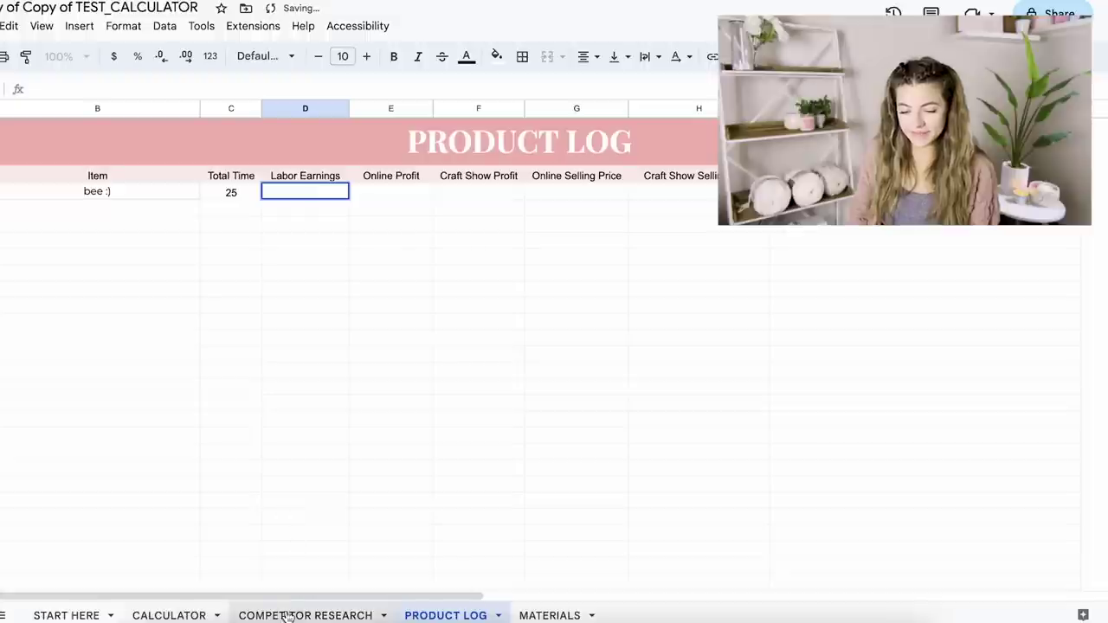
{"action": "left_click", "coordinate": [341, 275]}
{"action": "double_click", "coordinate": [327, 194]}
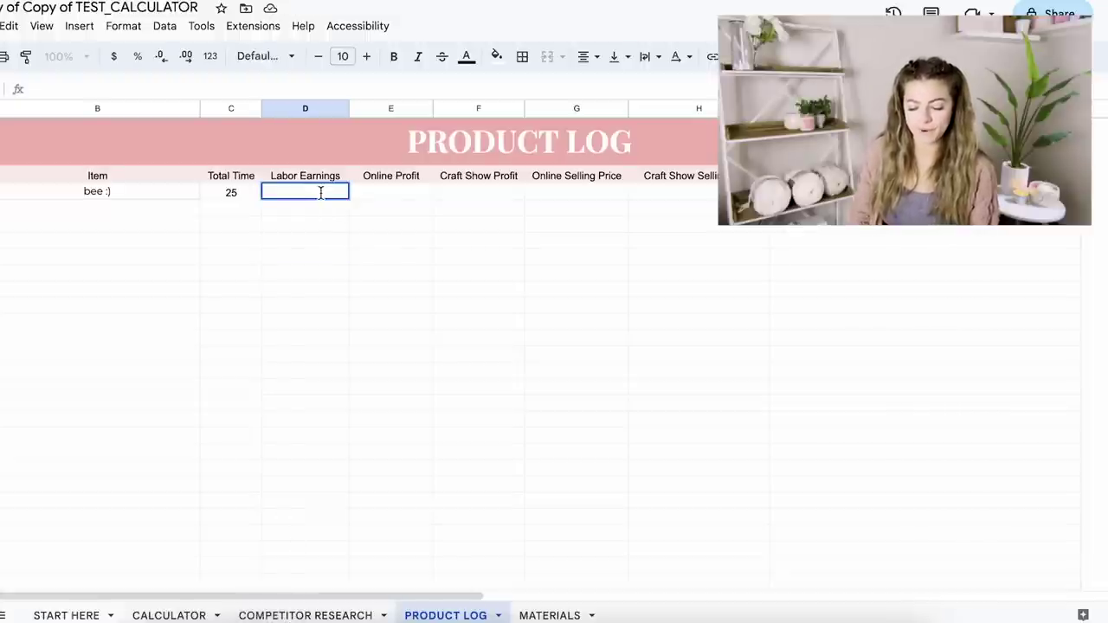
{"action": "left_click", "coordinate": [168, 615]}
{"action": "scroll", "coordinate": [285, 468], "scroll_direction": "up", "scroll_amount": 3}
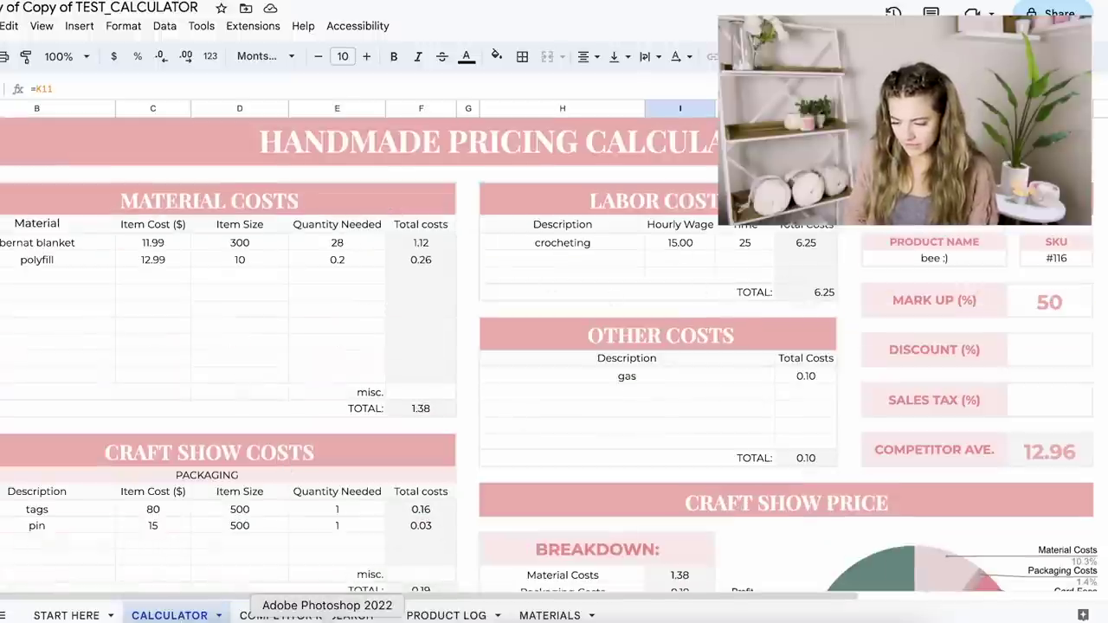
{"action": "left_click", "coordinate": [306, 616]}
{"action": "left_click", "coordinate": [459, 615]}
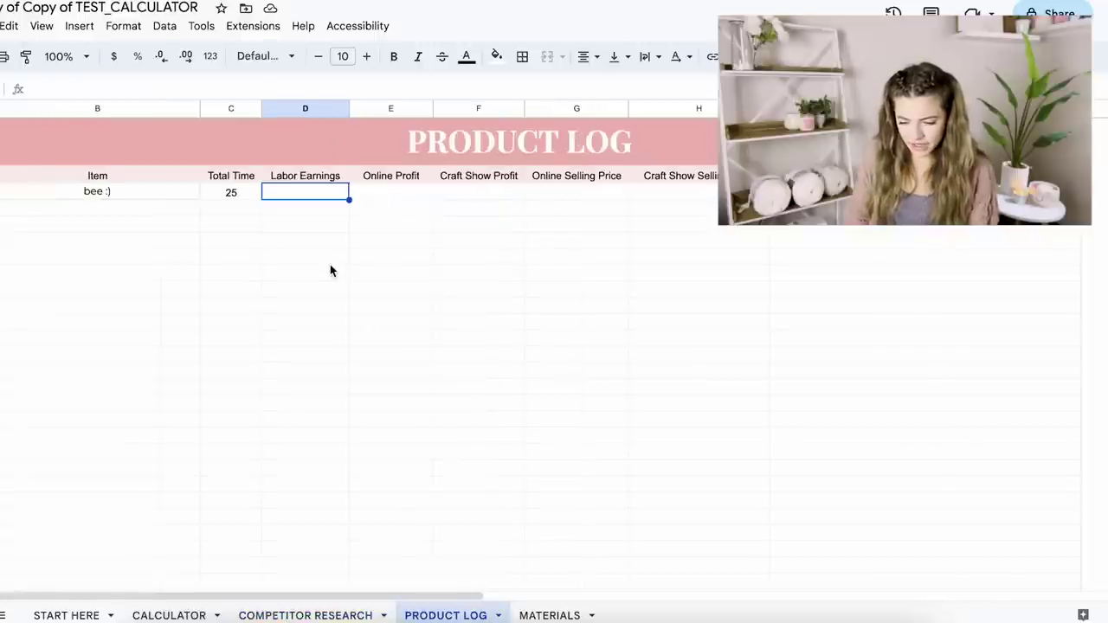
{"action": "type", "text": "15"}
- Look up the website total profit in the calculator and enter 11.43 as the bee's Online Profit in the product log
{"action": "left_click", "coordinate": [403, 191]}
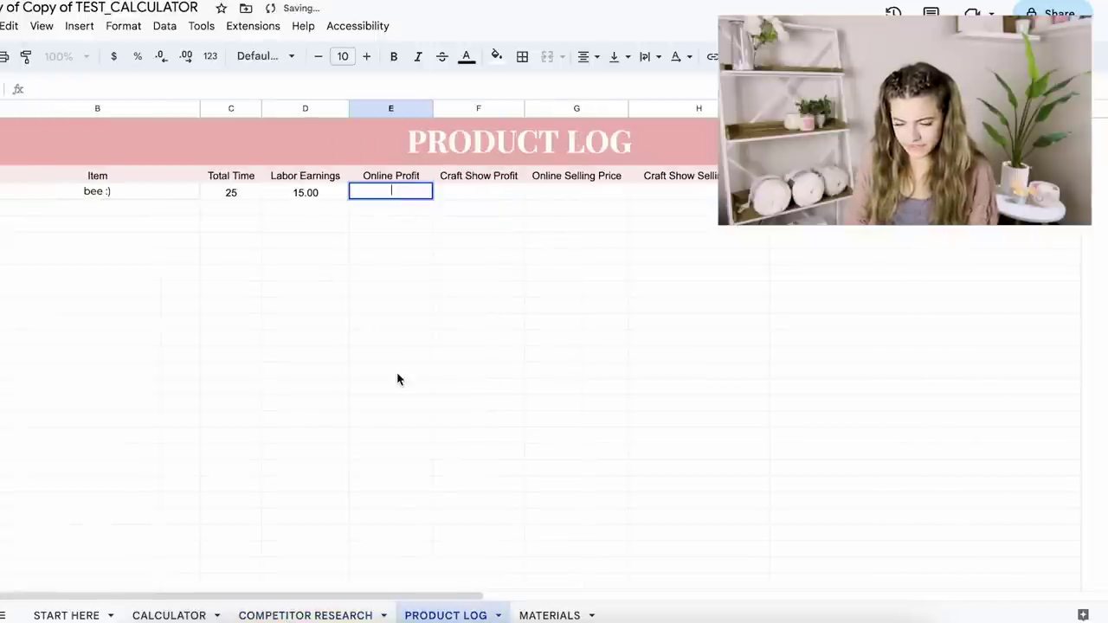
{"action": "left_click", "coordinate": [171, 615]}
{"action": "scroll", "coordinate": [857, 378], "scroll_direction": "down", "scroll_amount": 10}
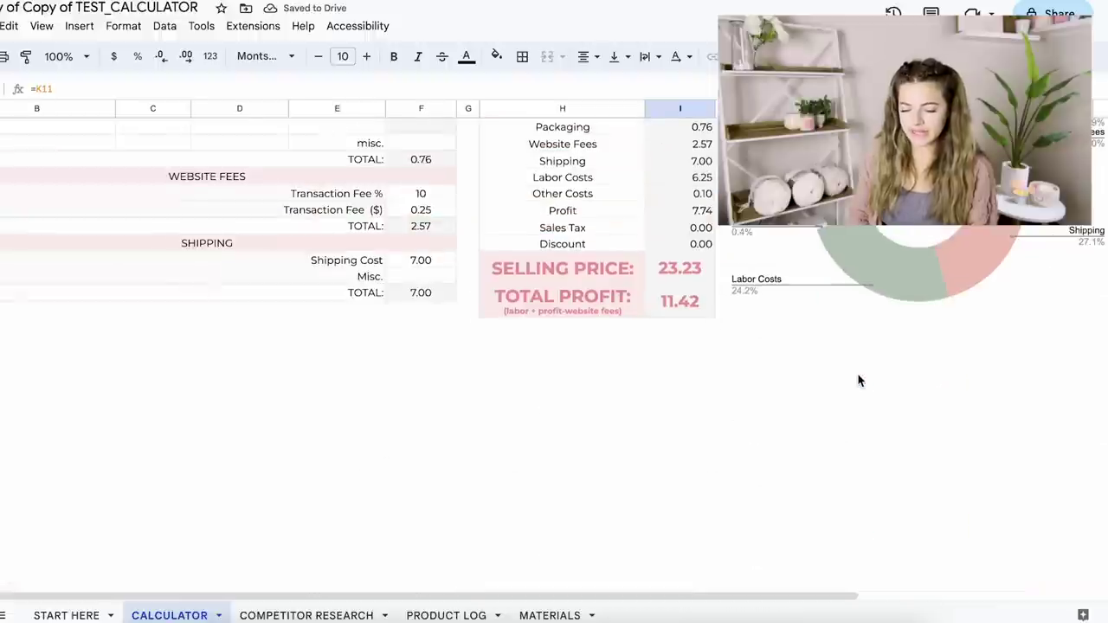
{"action": "scroll", "coordinate": [791, 387], "scroll_direction": "up", "scroll_amount": 2}
{"action": "scroll", "coordinate": [791, 387], "scroll_direction": "left", "scroll_amount": 1}
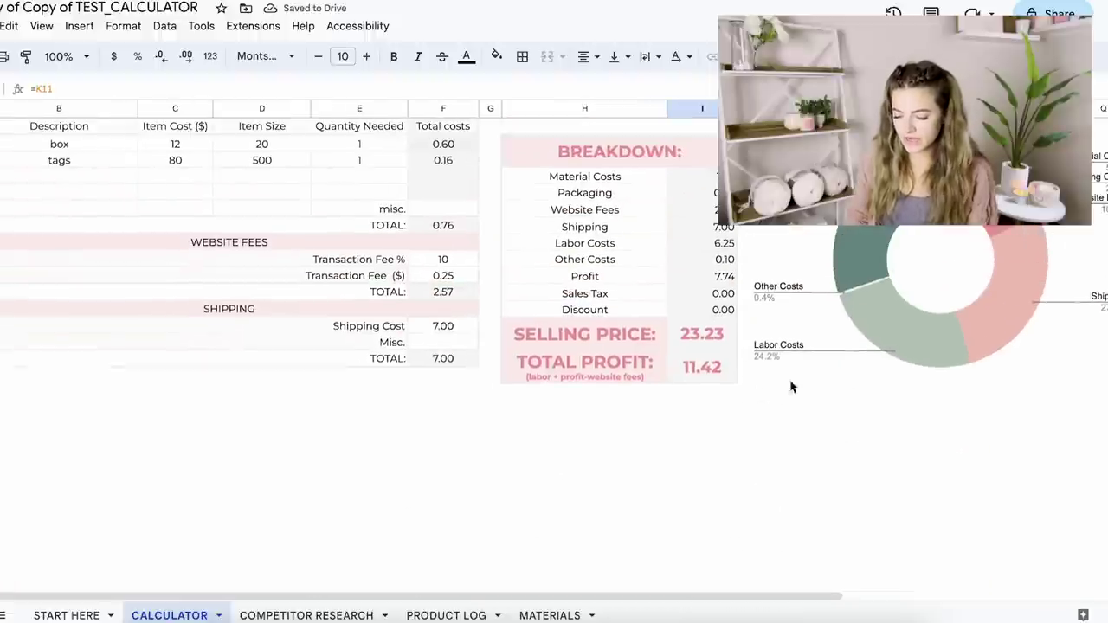
{"action": "left_click", "coordinate": [320, 609]}
{"action": "left_click", "coordinate": [450, 615]}
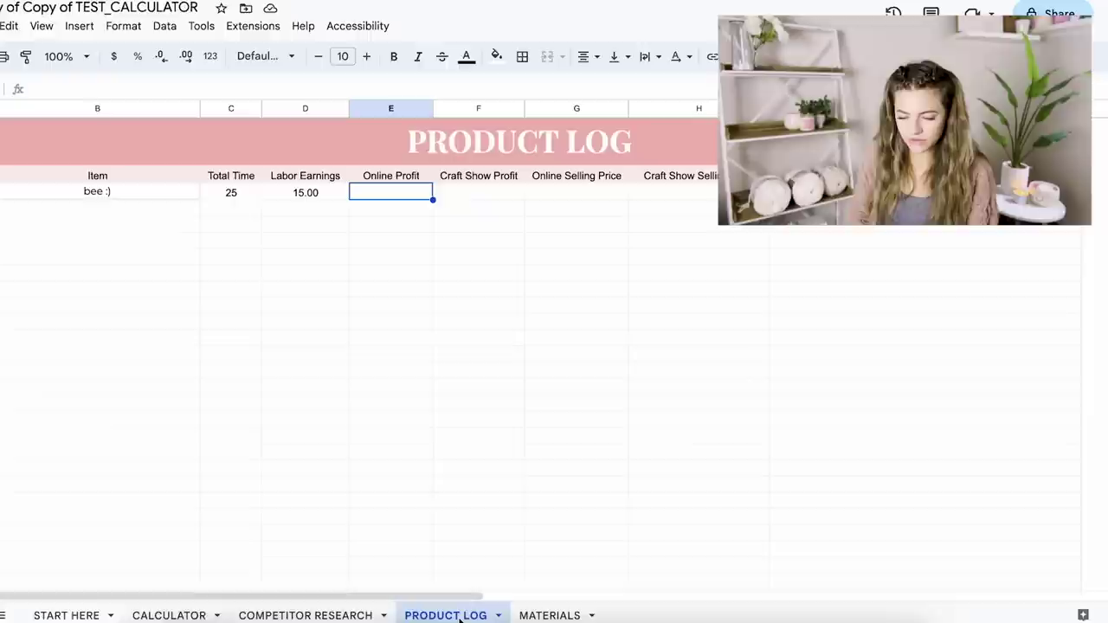
{"action": "double_click", "coordinate": [396, 194]}
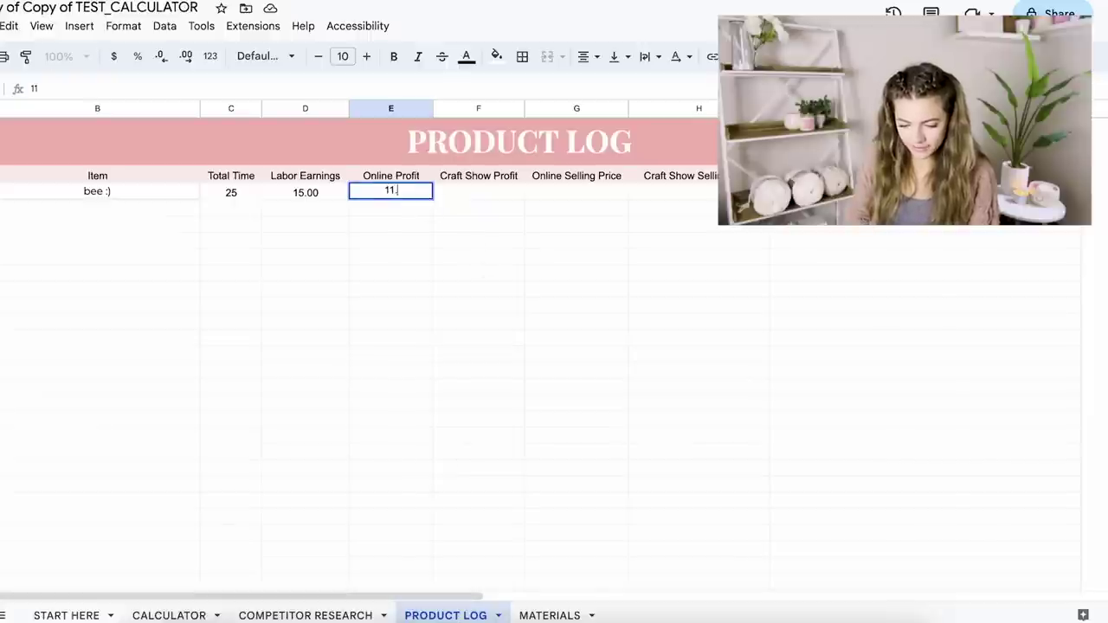
- Look up the craft show total profit in the calculator and enter 9.89 as the bee's Craft Show Profit
{"action": "left_click", "coordinate": [486, 196]}
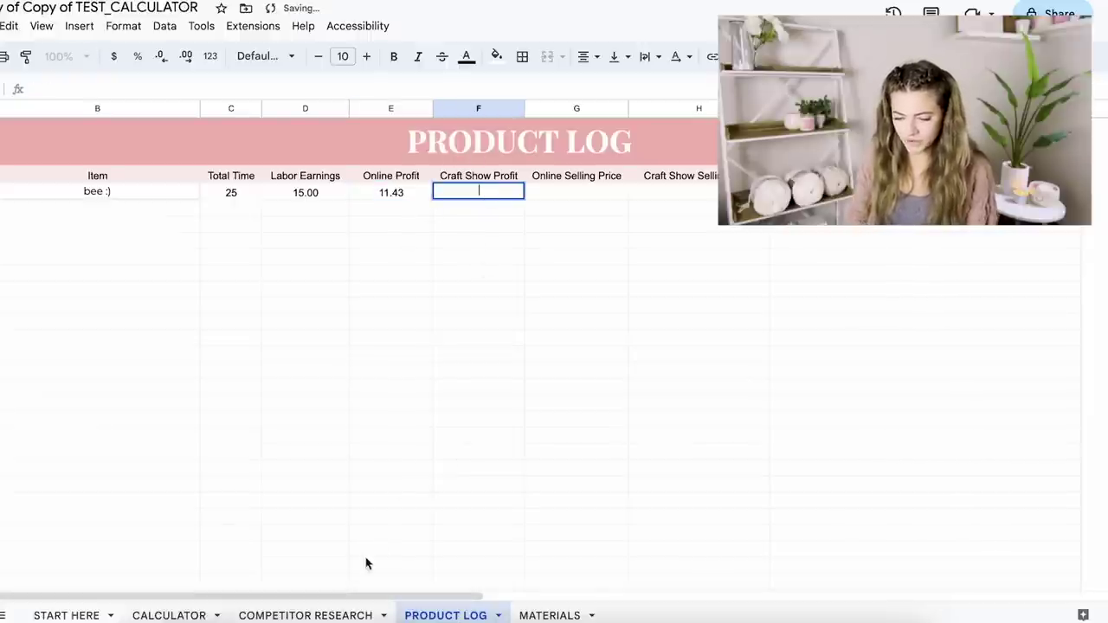
{"action": "left_click", "coordinate": [195, 615]}
{"action": "scroll", "coordinate": [753, 350], "scroll_direction": "up", "scroll_amount": 4}
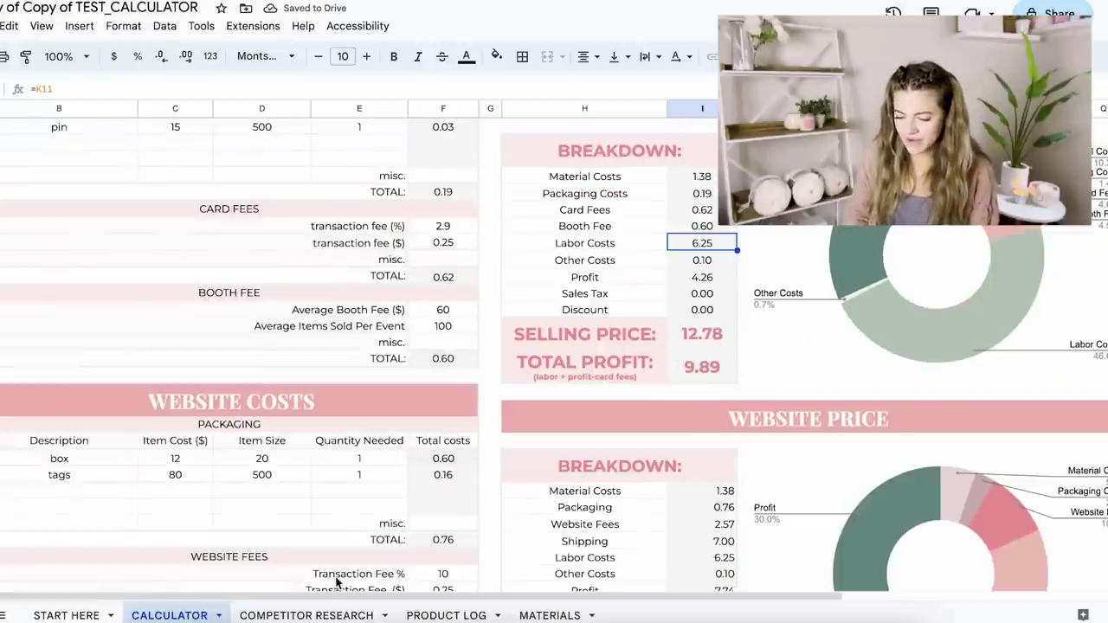
{"action": "left_click", "coordinate": [320, 615]}
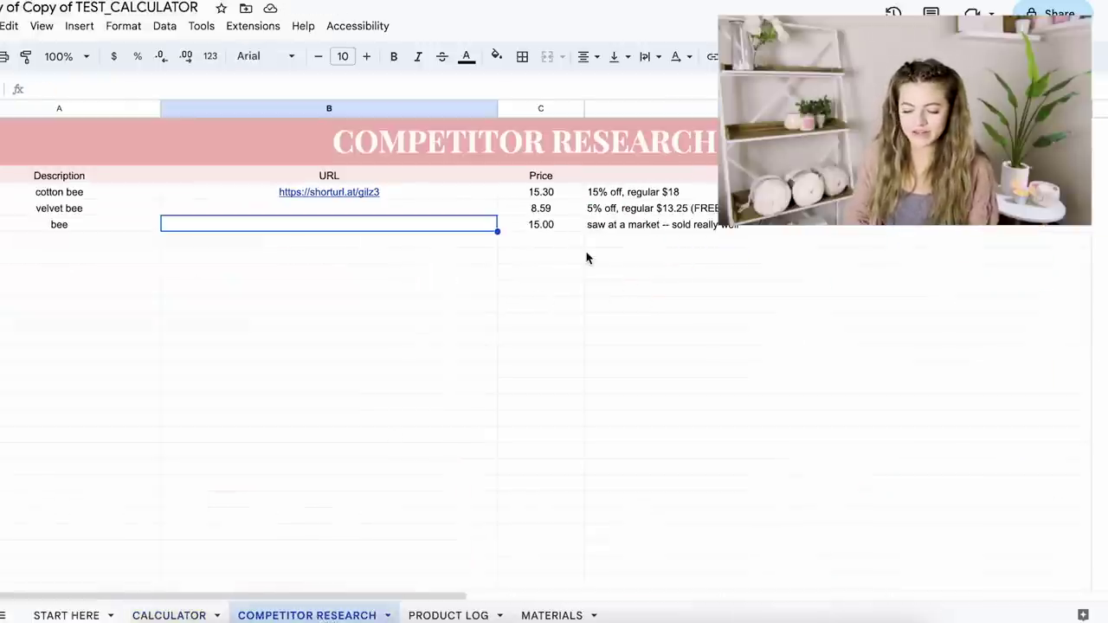
{"action": "left_click", "coordinate": [448, 614]}
{"action": "double_click", "coordinate": [470, 191]}
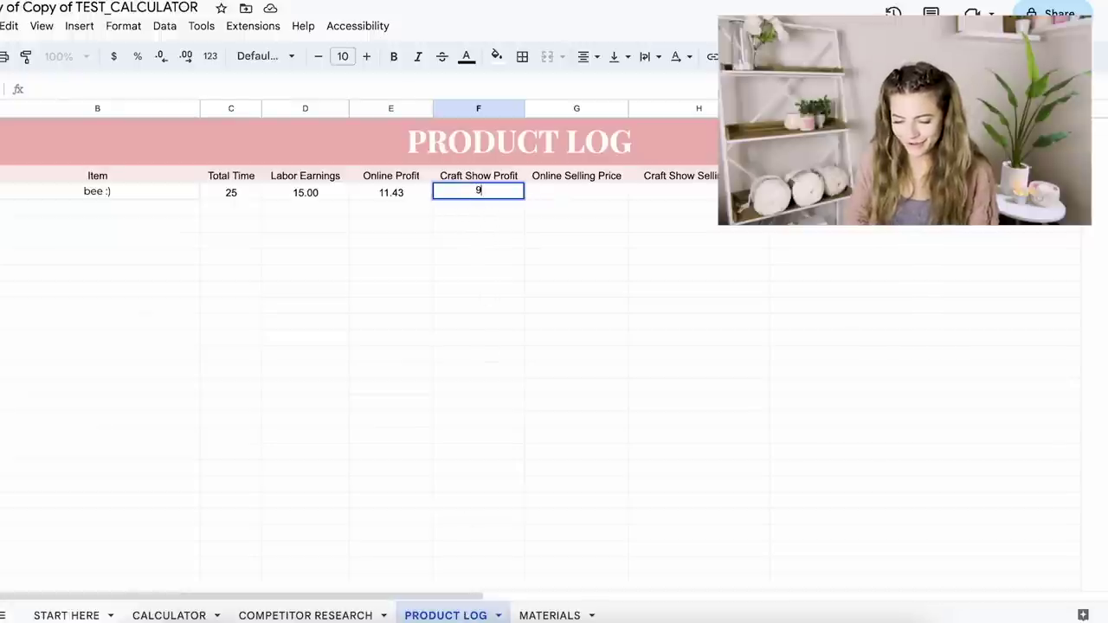
- Look up the website selling price in the calculator and enter 23.23 as the bee's Online Selling Price
{"action": "left_click", "coordinate": [602, 191]}
{"action": "left_click", "coordinate": [307, 611]}
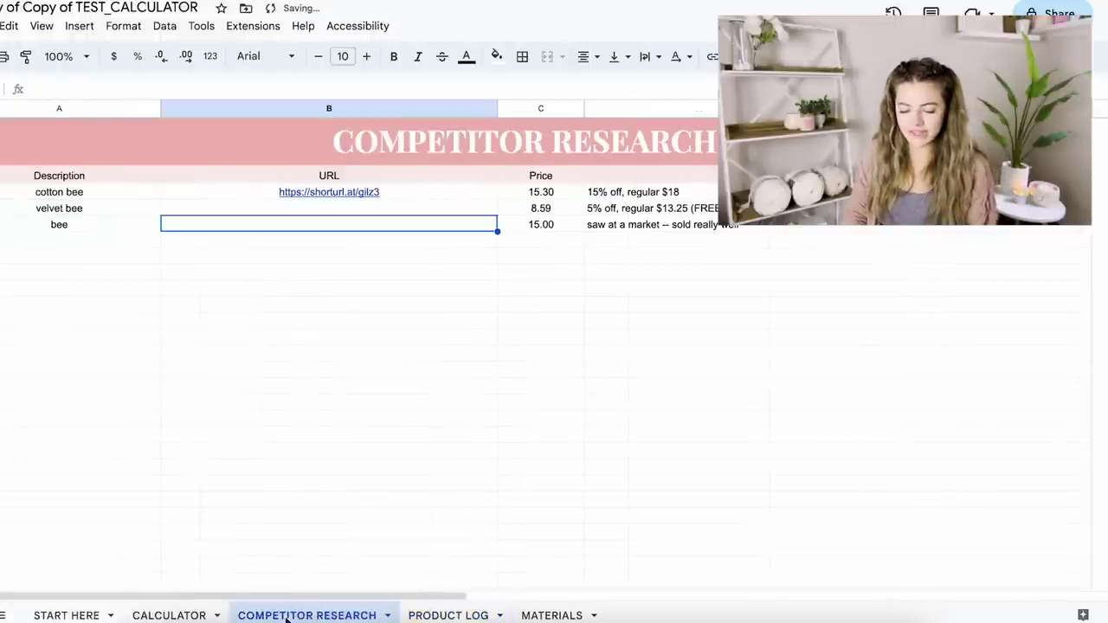
{"action": "left_click", "coordinate": [210, 614]}
{"action": "scroll", "coordinate": [475, 545], "scroll_direction": "down", "scroll_amount": 3}
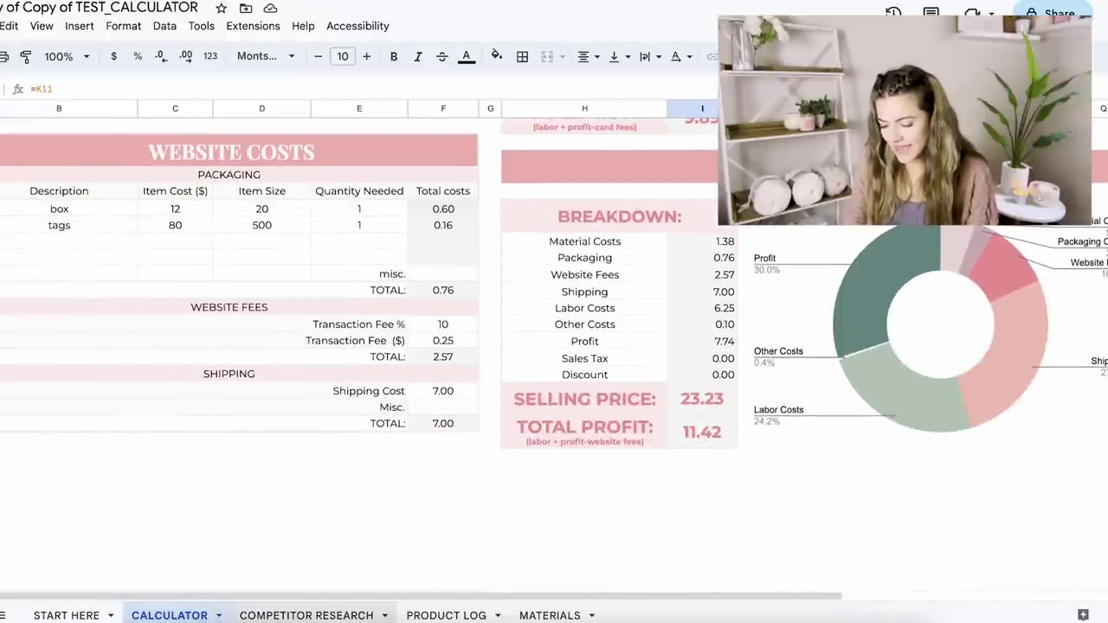
{"action": "left_click", "coordinate": [445, 614]}
{"action": "double_click", "coordinate": [588, 191]}
{"action": "type", "text": "24"}
{"action": "key", "text": "BackSpace"}
{"action": "type", "text": "3.23"}
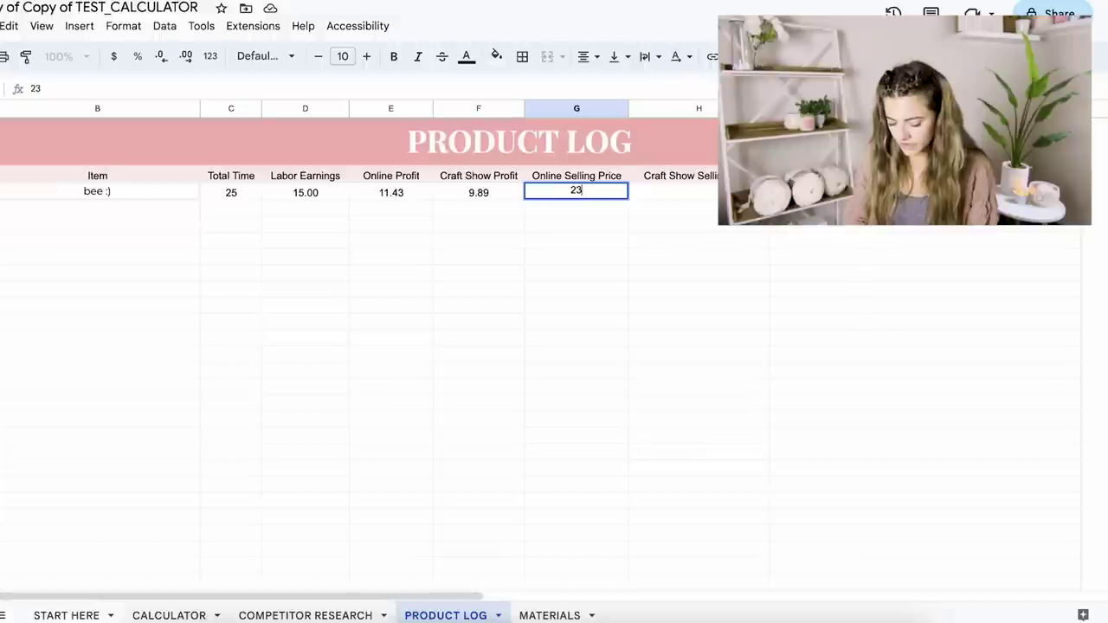
- Look up the craft show selling price in the calculator and enter 12.78 as the bee's Craft Show Selling Price
{"action": "left_click", "coordinate": [660, 193]}
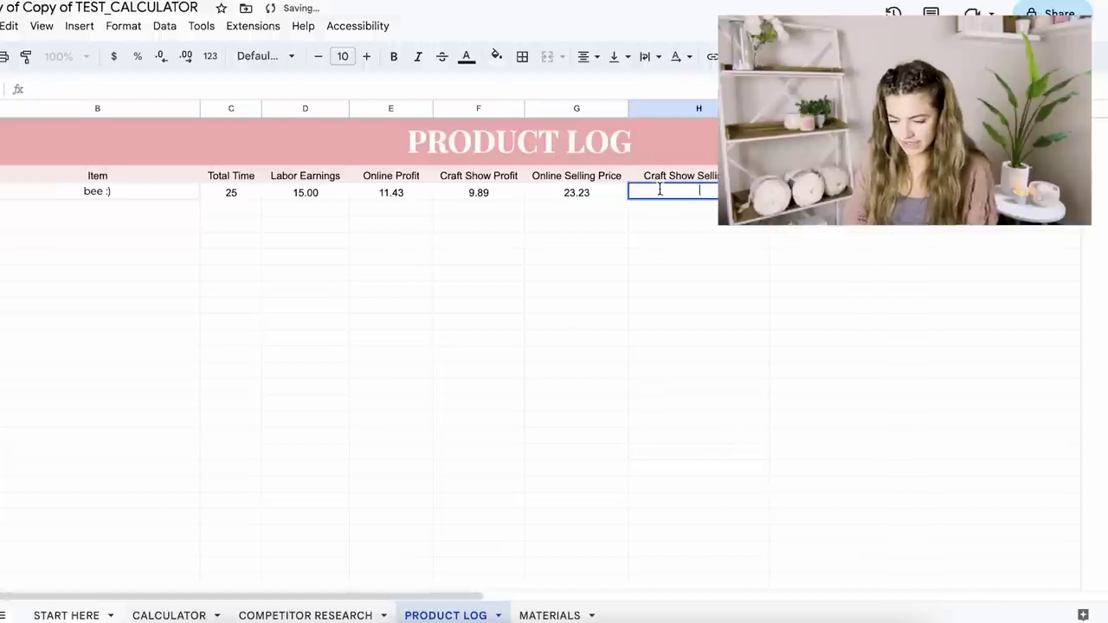
{"action": "left_click", "coordinate": [185, 614]}
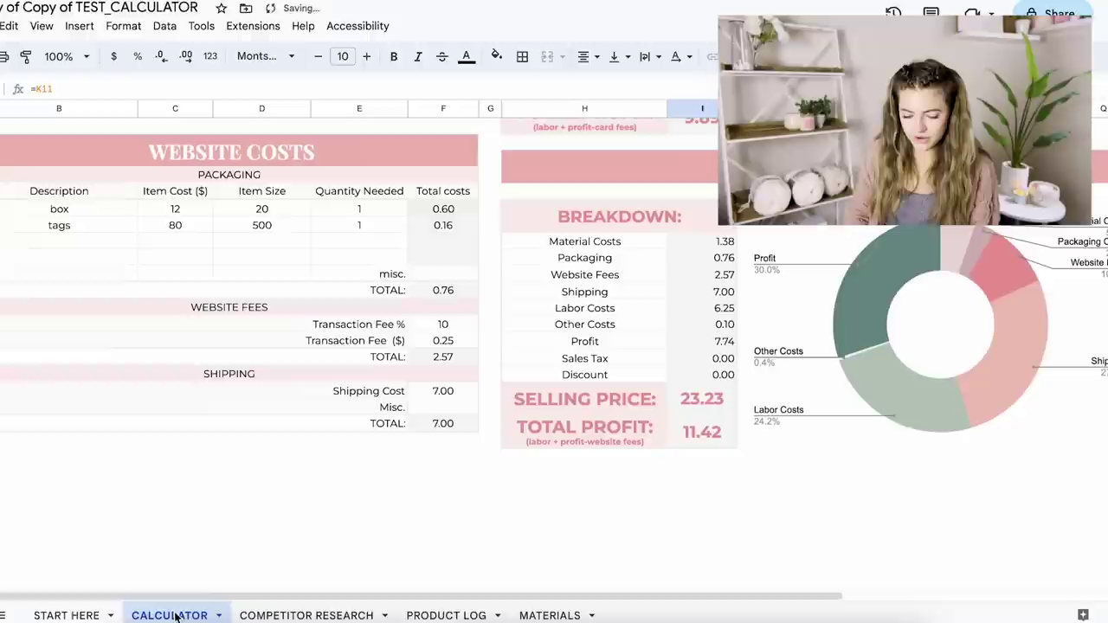
{"action": "scroll", "coordinate": [594, 443], "scroll_direction": "up", "scroll_amount": 5}
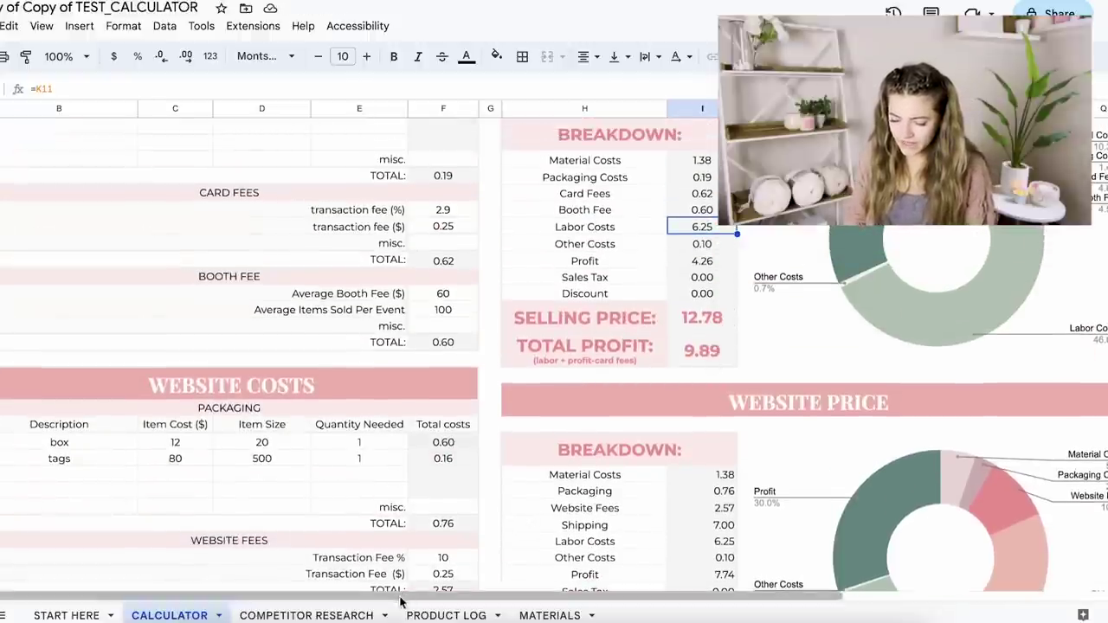
{"action": "left_click", "coordinate": [433, 614]}
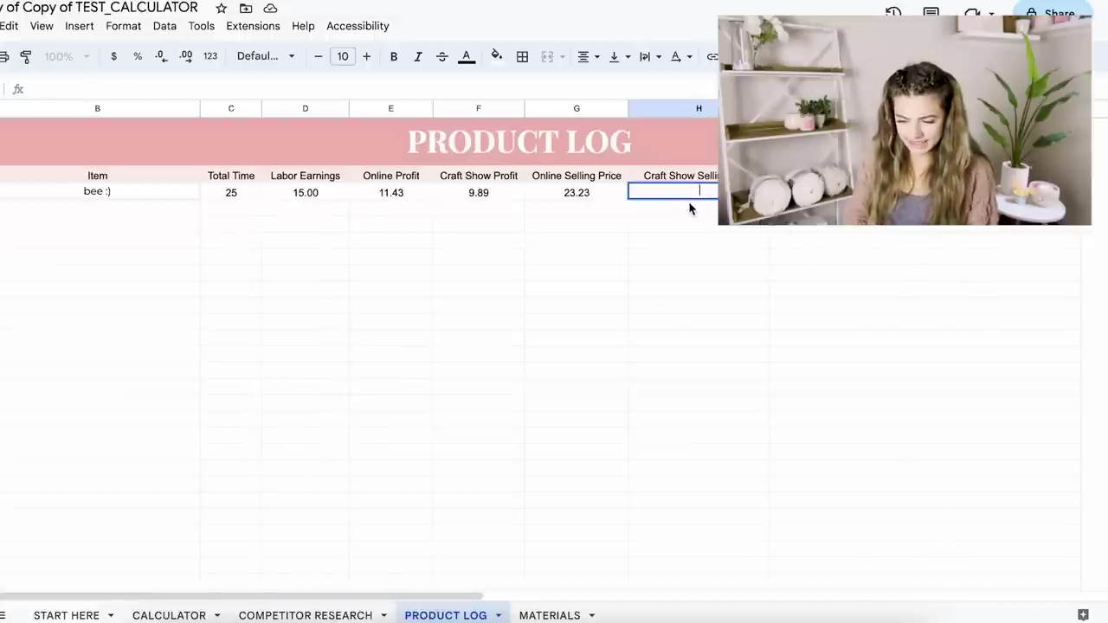
{"action": "type", "text": "12.78"}
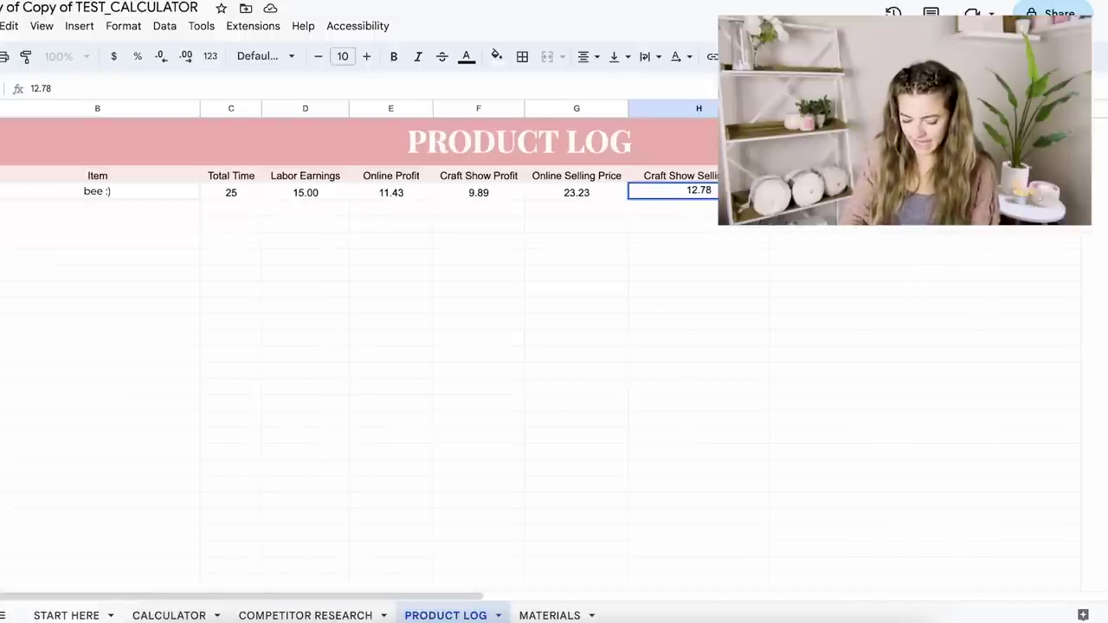
{"action": "key", "text": "Return"}
- Add the note "Don't discount more than $5 off," to the bee's row in the product log
{"action": "double_click", "coordinate": [903, 190]}
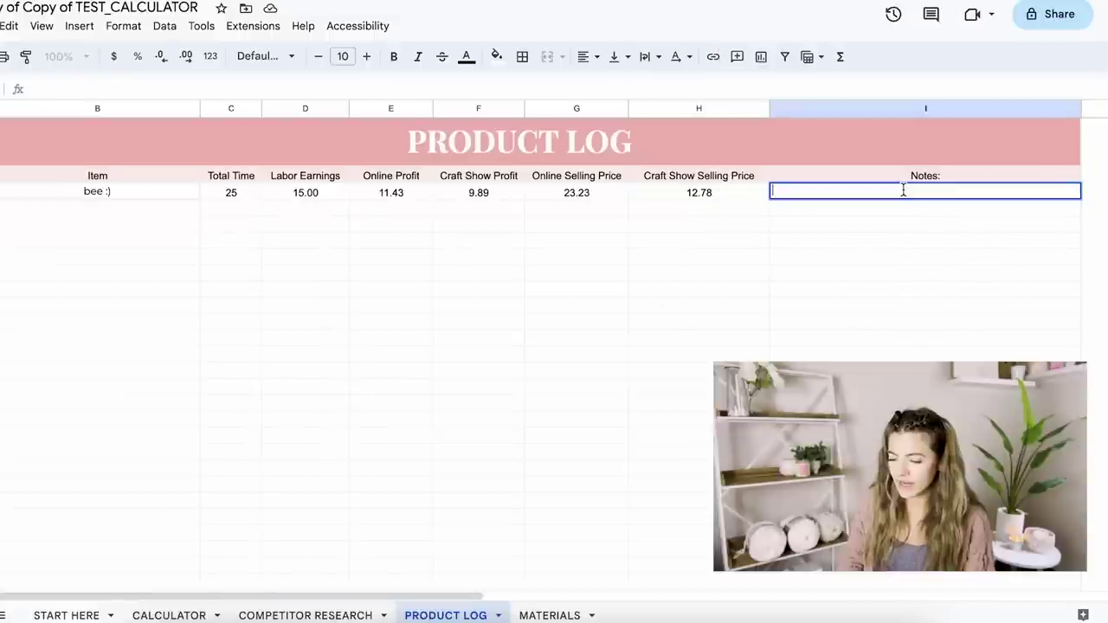
{"action": "type", "text": "Don't discount more than $5 off"}
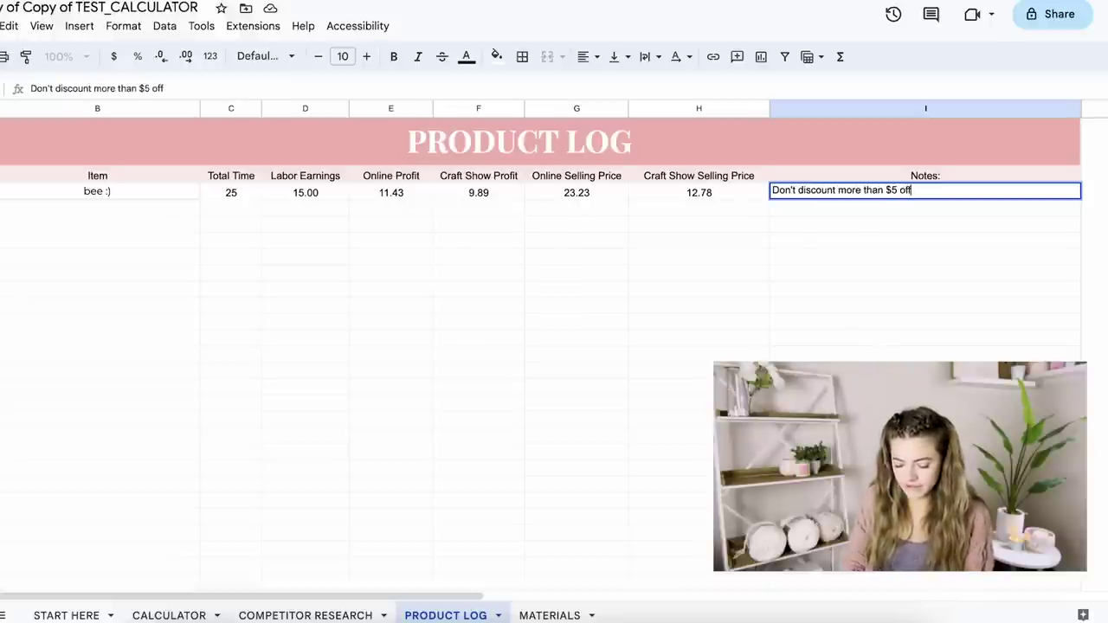
{"action": "key", "text": "super+space"}
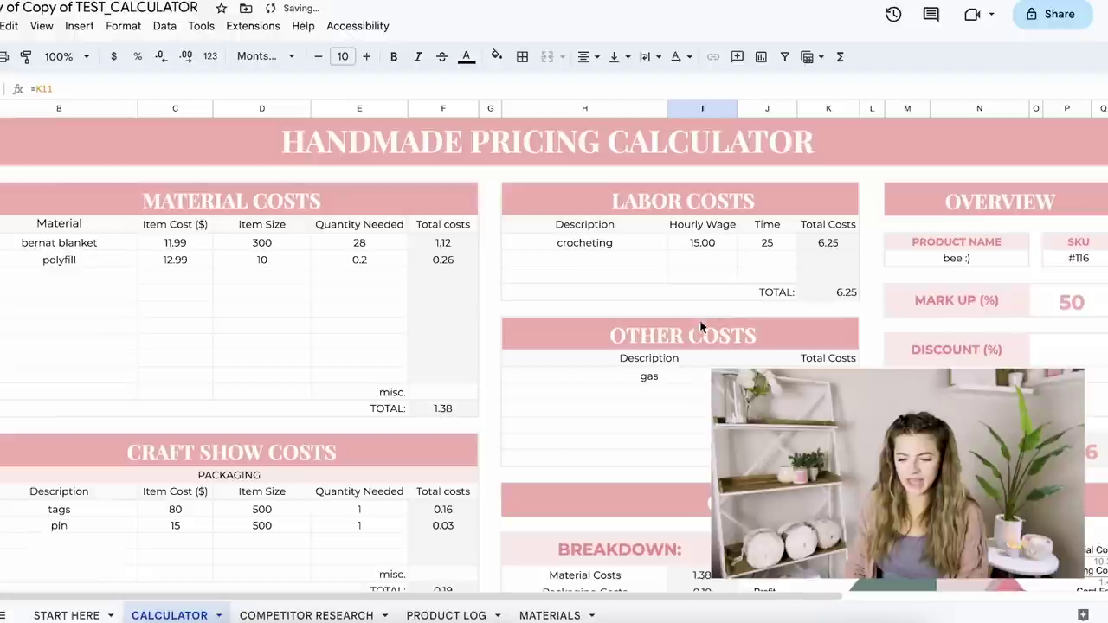
- Review the craft show and website price breakdowns and append "shipping included online price" to the bee's note in the product log
{"action": "scroll", "coordinate": [655, 480], "scroll_direction": "down", "scroll_amount": 5}
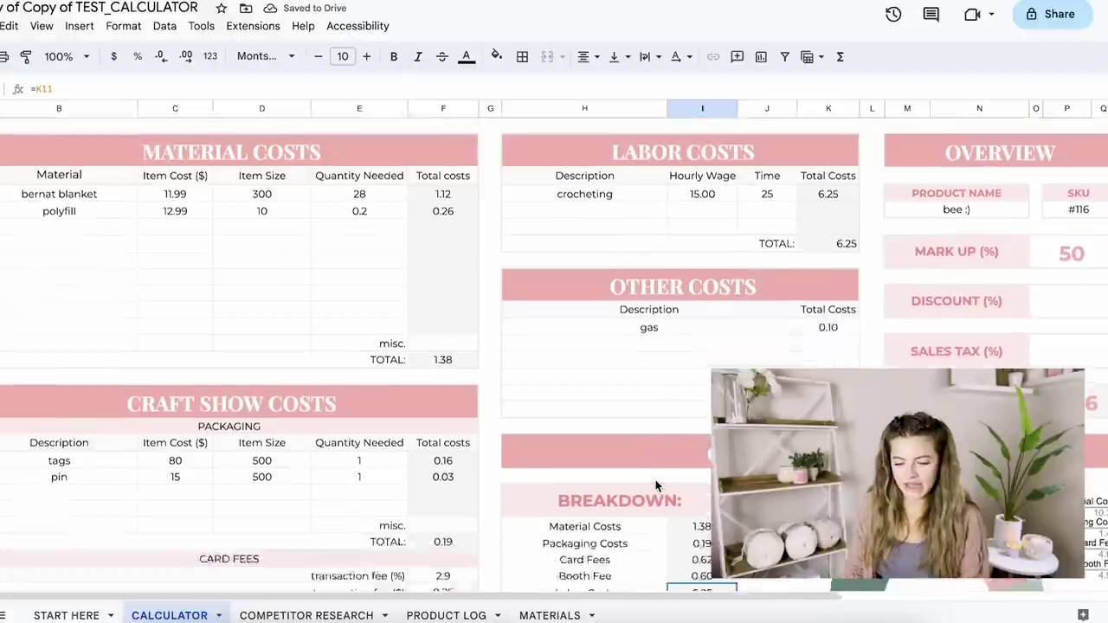
{"action": "scroll", "coordinate": [655, 480], "scroll_direction": "down", "scroll_amount": 3}
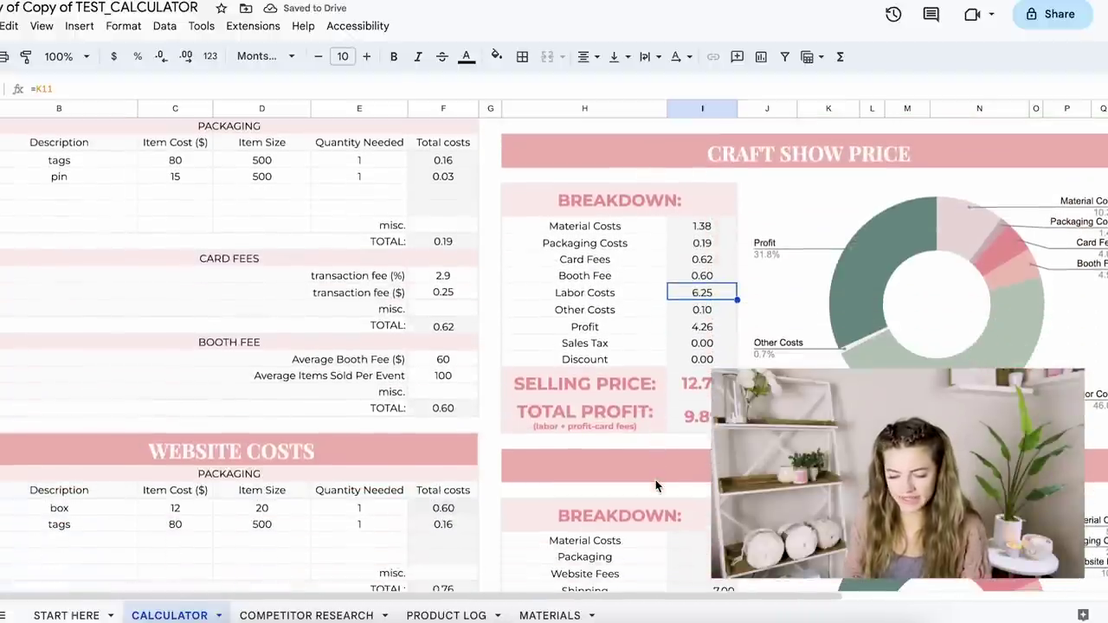
{"action": "scroll", "coordinate": [424, 506], "scroll_direction": "down", "scroll_amount": 5}
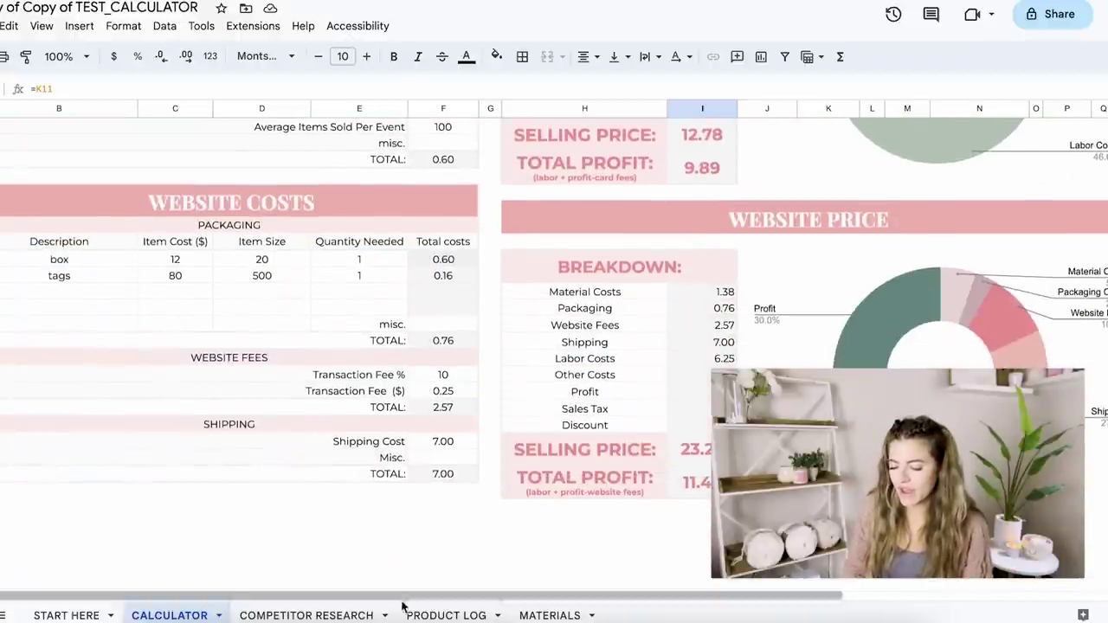
{"action": "left_click", "coordinate": [432, 615]}
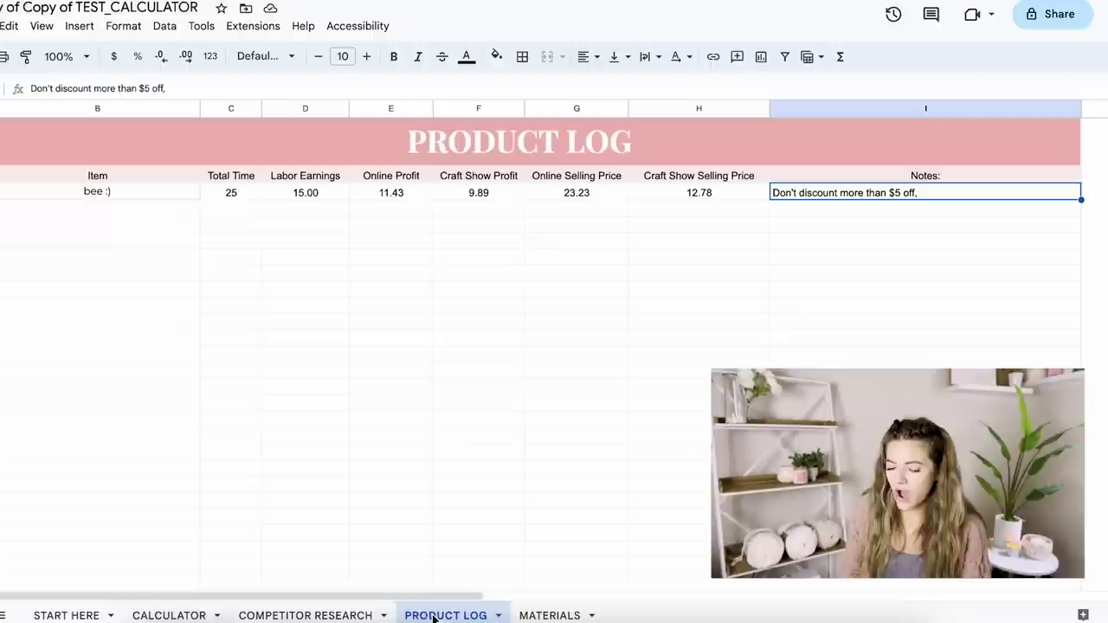
{"action": "double_click", "coordinate": [944, 188]}
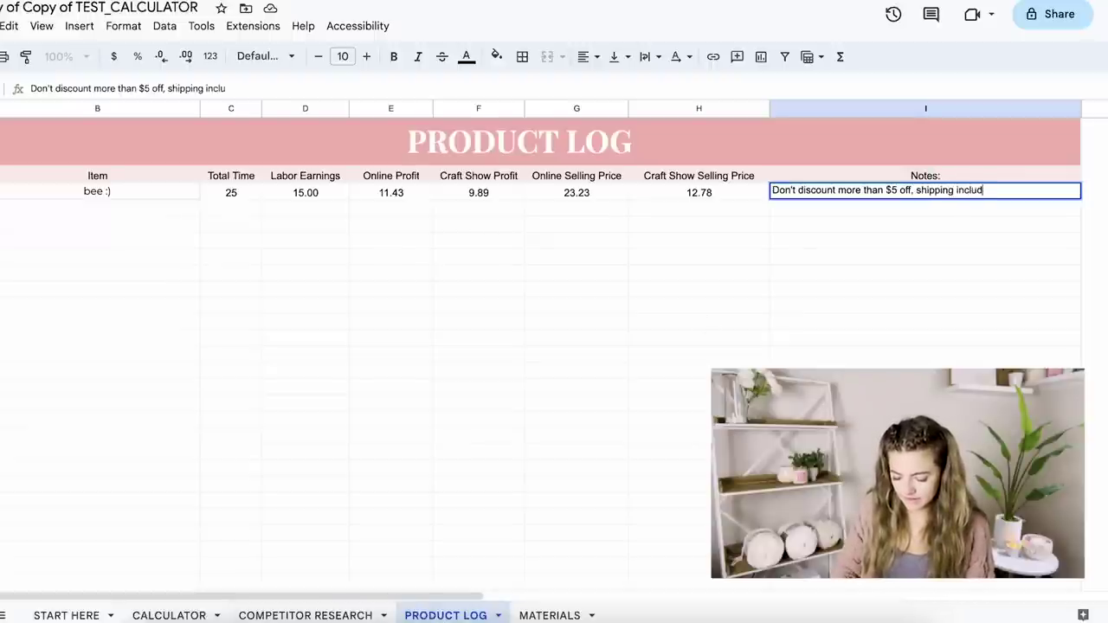
{"action": "type", "text": "shipping included online price"}
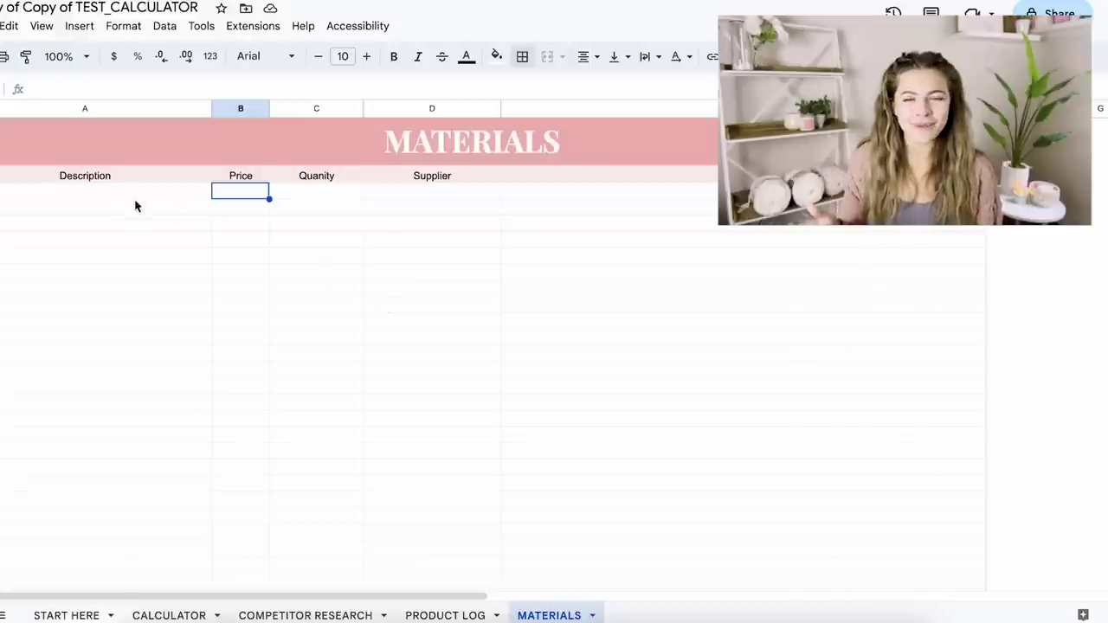
- Add "bernat blanket" to the first row of the materials list with a price of 11.99 and a quantity of 300
{"action": "double_click", "coordinate": [127, 190]}
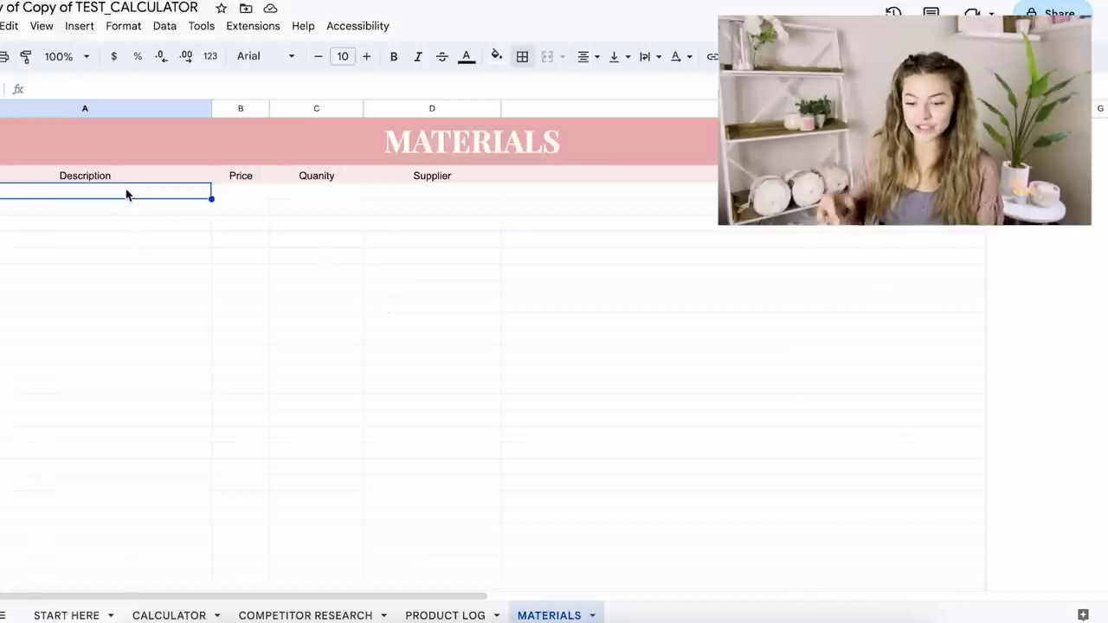
{"action": "type", "text": "bernat blank"}
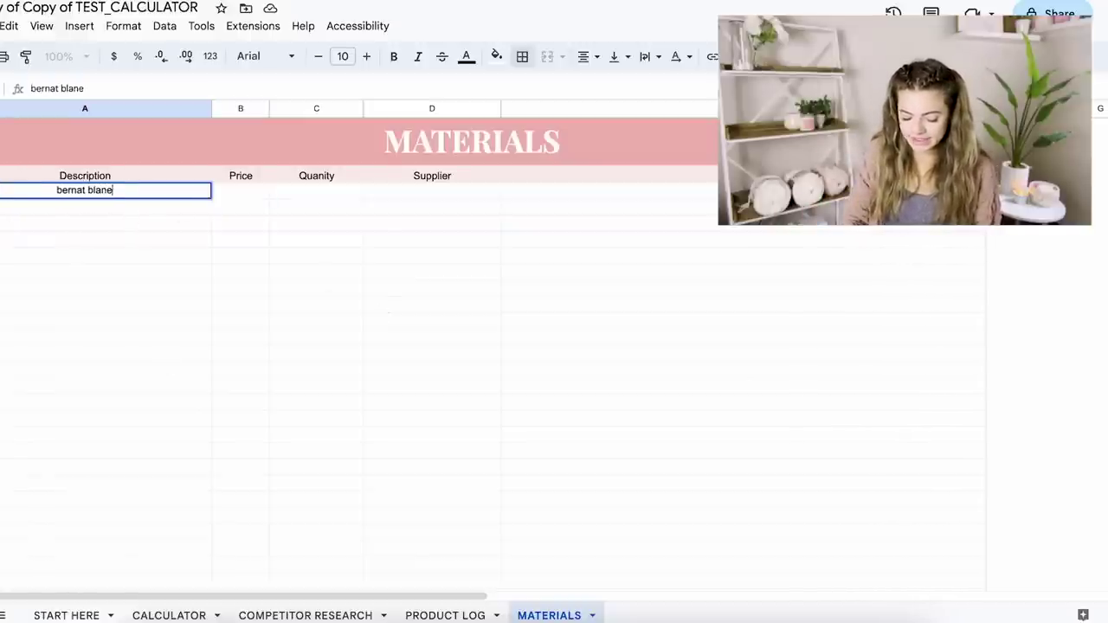
{"action": "type", "text": "er"}
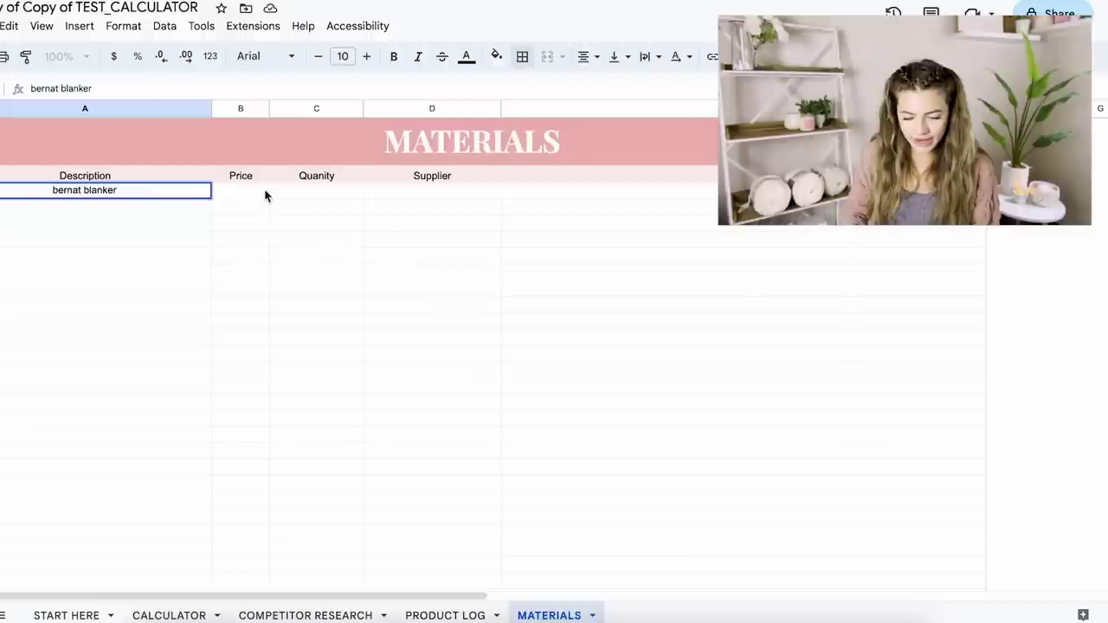
{"action": "key", "text": "BackSpace"}
{"action": "type", "text": "t"}
{"action": "double_click", "coordinate": [247, 194]}
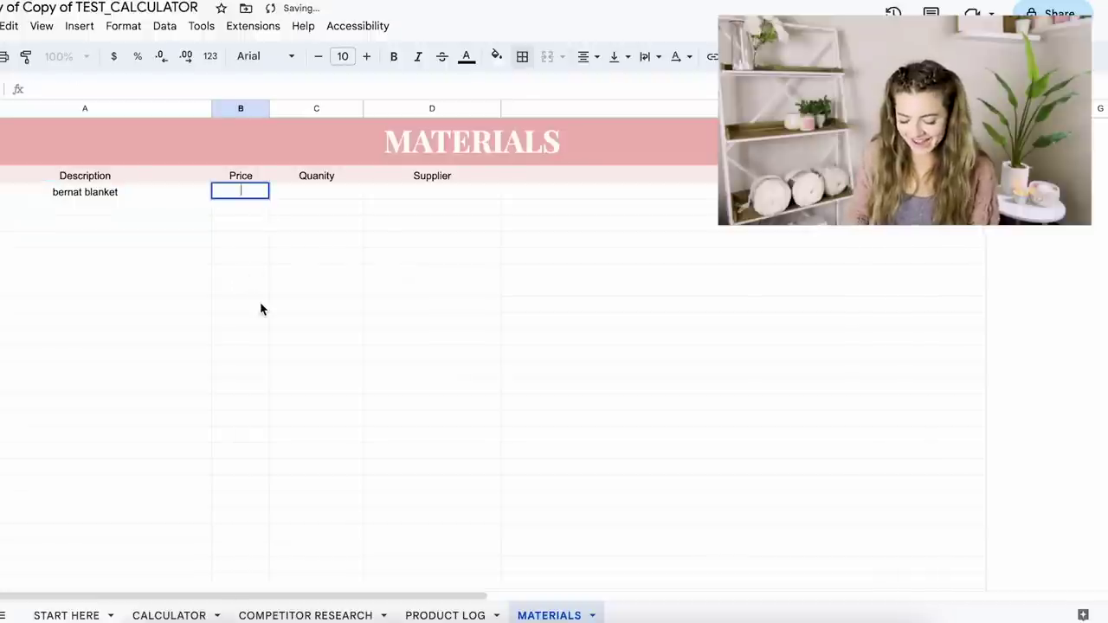
{"action": "type", "text": "11.99"}
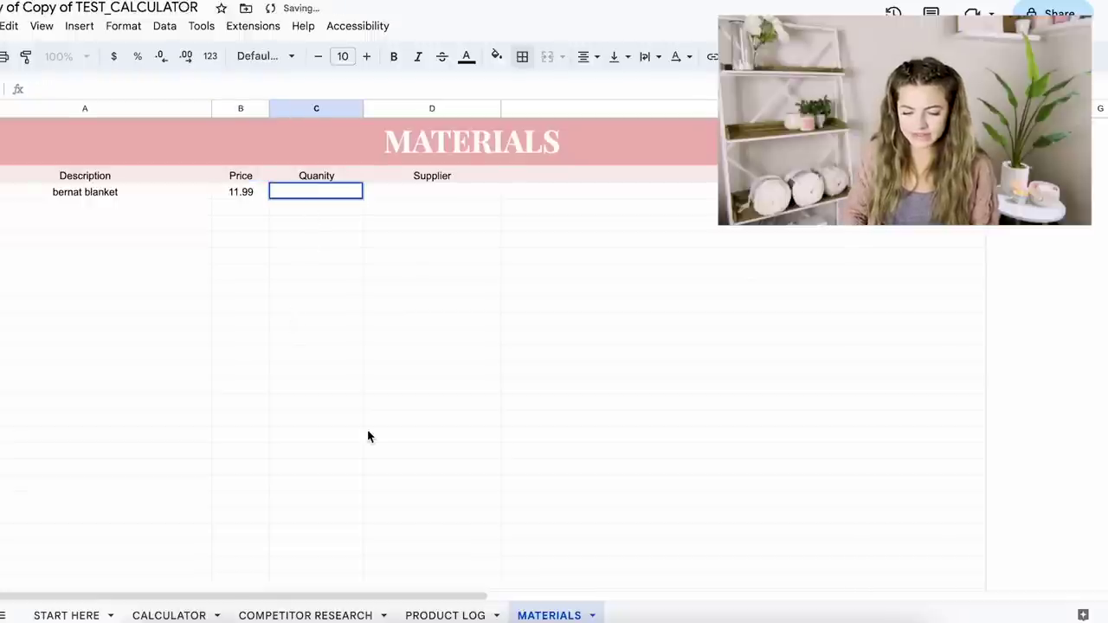
{"action": "type", "text": "300"}
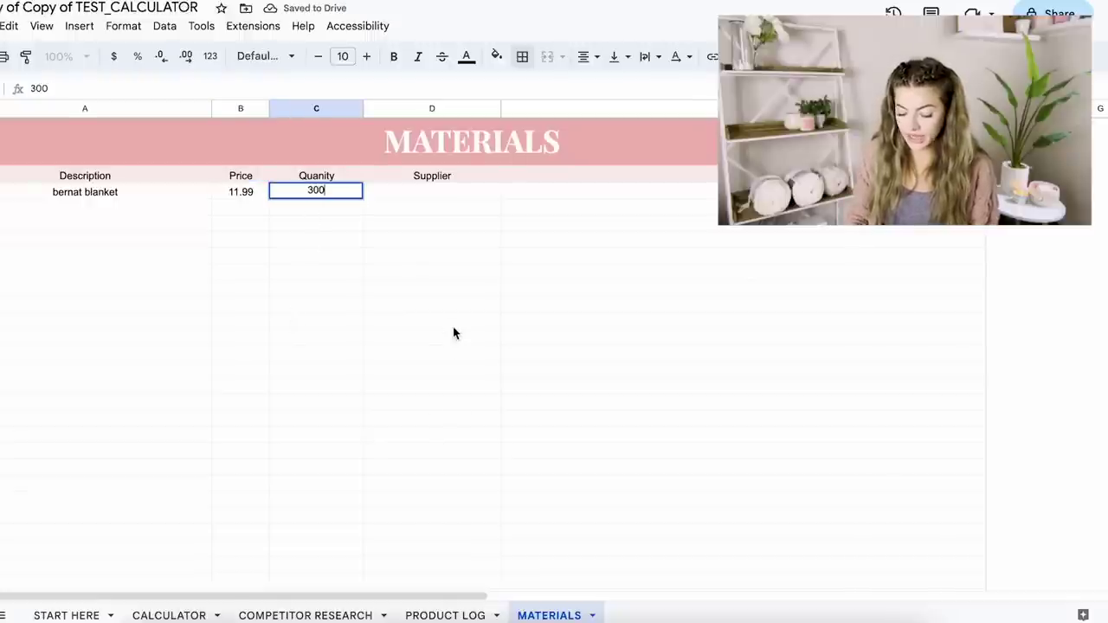
- Add "tgas" to the second row of the materials list with a price of 80 and a quantity of 500
{"action": "left_click", "coordinate": [153, 208]}
{"action": "type", "text": "tgas"}
{"action": "left_click", "coordinate": [247, 208]}
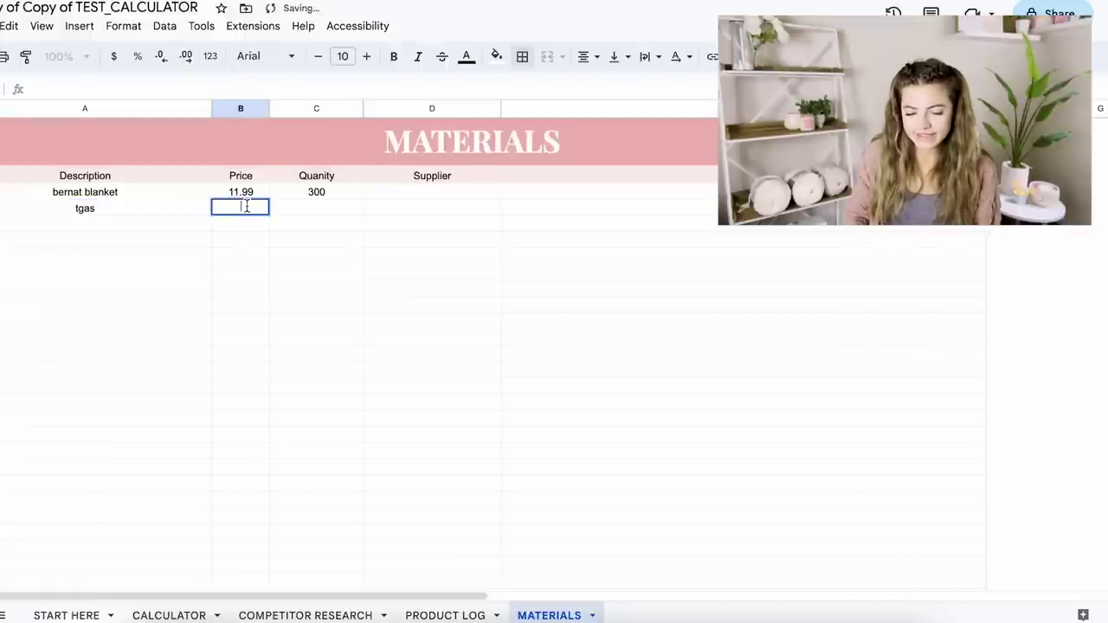
{"action": "type", "text": "80"}
{"action": "left_click", "coordinate": [320, 214]}
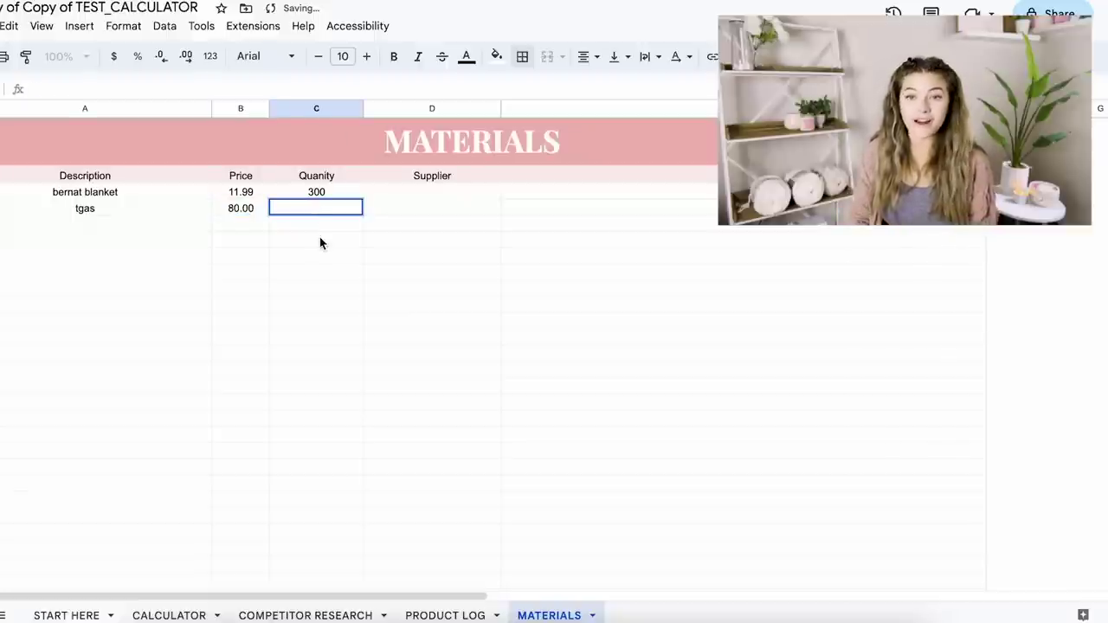
{"action": "type", "text": "500"}
- Enter "vista print" as the supplier for the tgas row and "joanns" as the supplier for the bernat blanket row
{"action": "left_click", "coordinate": [423, 207]}
{"action": "double_click", "coordinate": [423, 207]}
{"action": "type", "text": "vista print"}
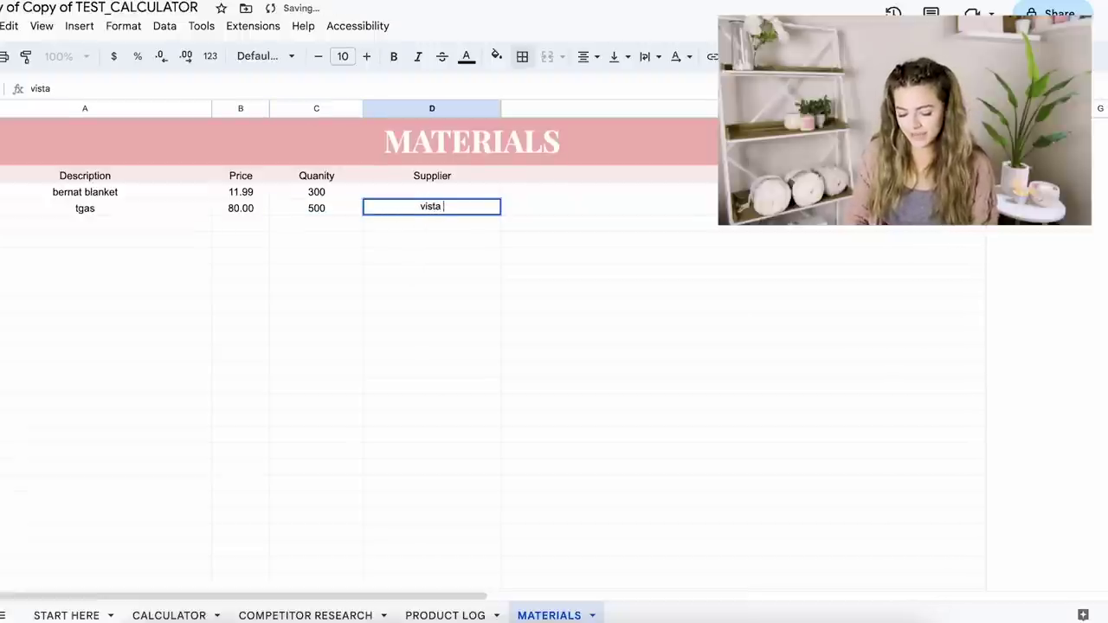
{"action": "double_click", "coordinate": [439, 189]}
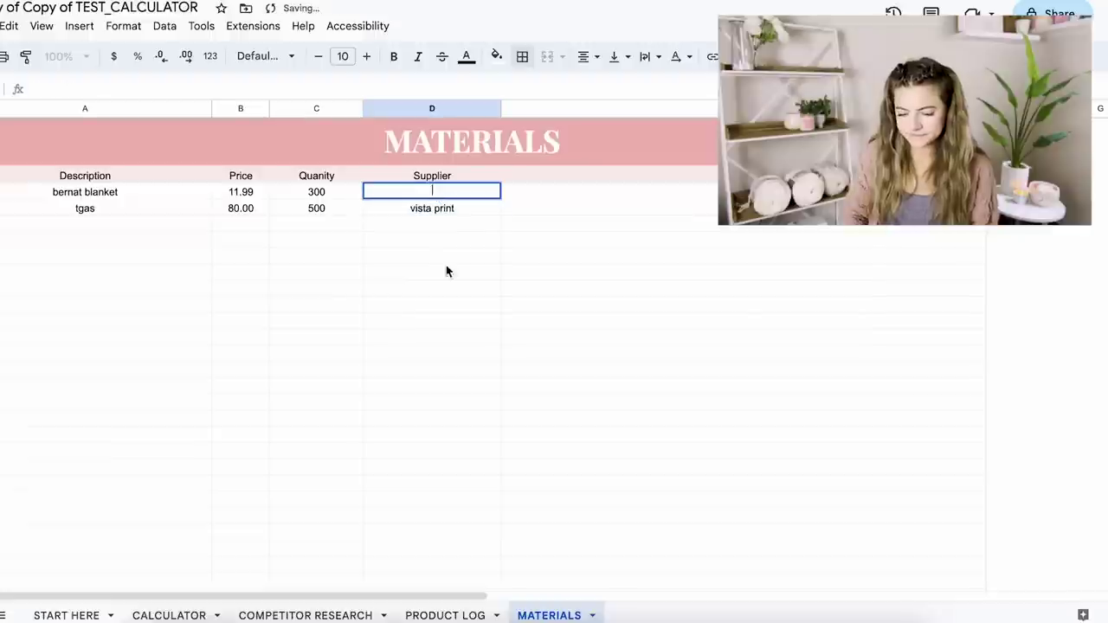
{"action": "type", "text": "joanns"}
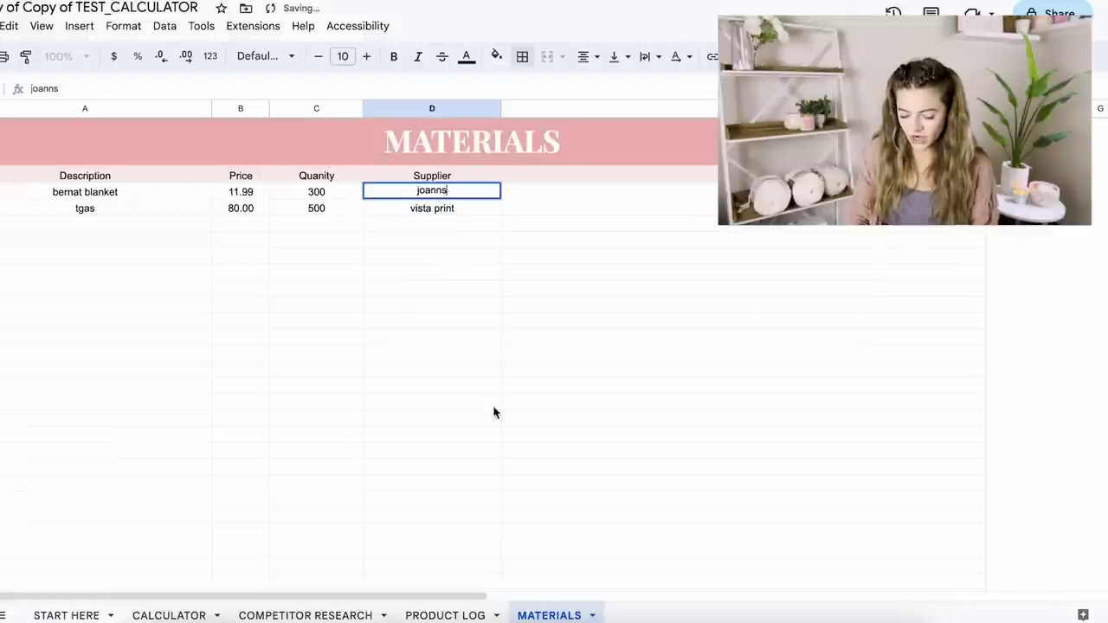
- Add the note "order on black friday next -- sale coming up" to the tgas row of the materials list
{"action": "left_click", "coordinate": [605, 190]}
{"action": "double_click", "coordinate": [534, 192]}
{"action": "double_click", "coordinate": [515, 208]}
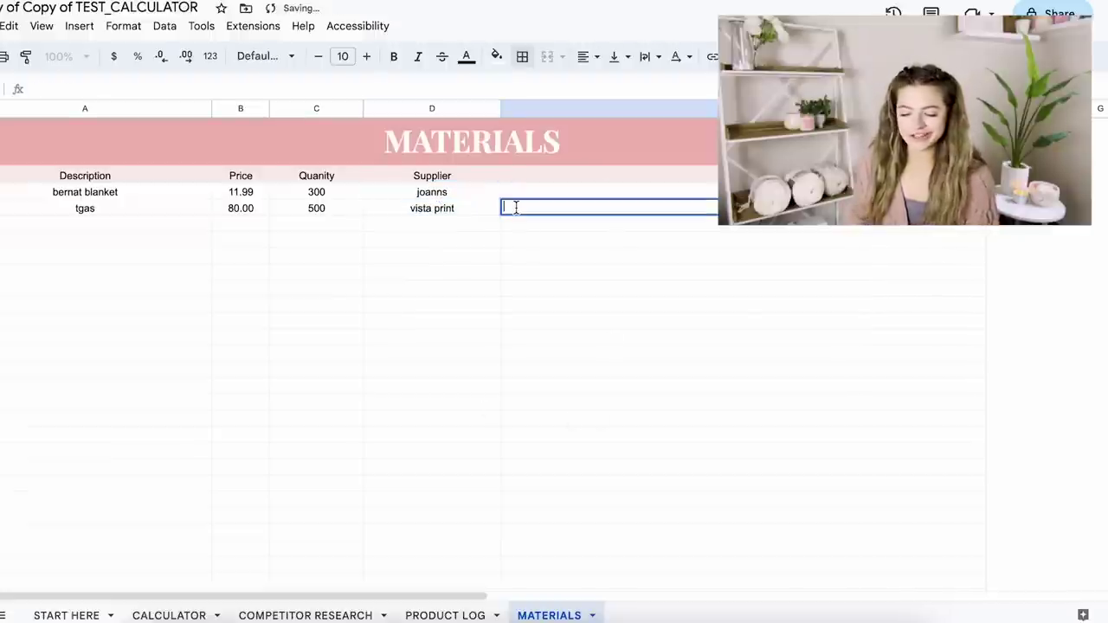
{"action": "type", "text": "order"}
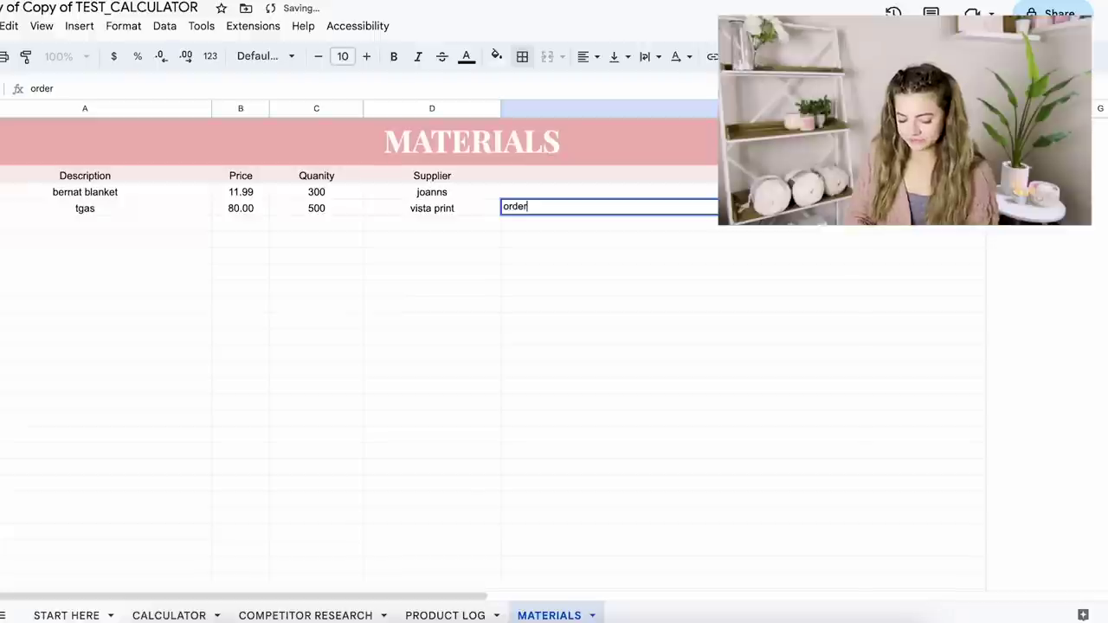
{"action": "type", "text": " on black friday next -- sale coming up"}
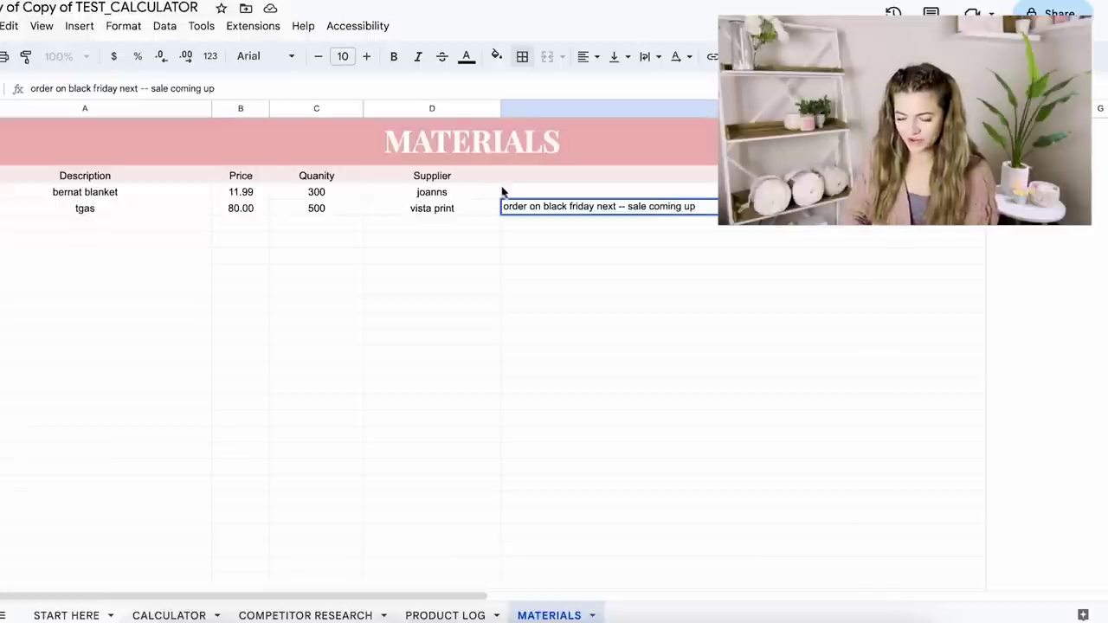
- Add the note "better price at joanns with pick up in person coupon, get here not online" to the bernat blanket row
{"action": "left_click", "coordinate": [504, 190]}
{"action": "type", "text": "better price a"}
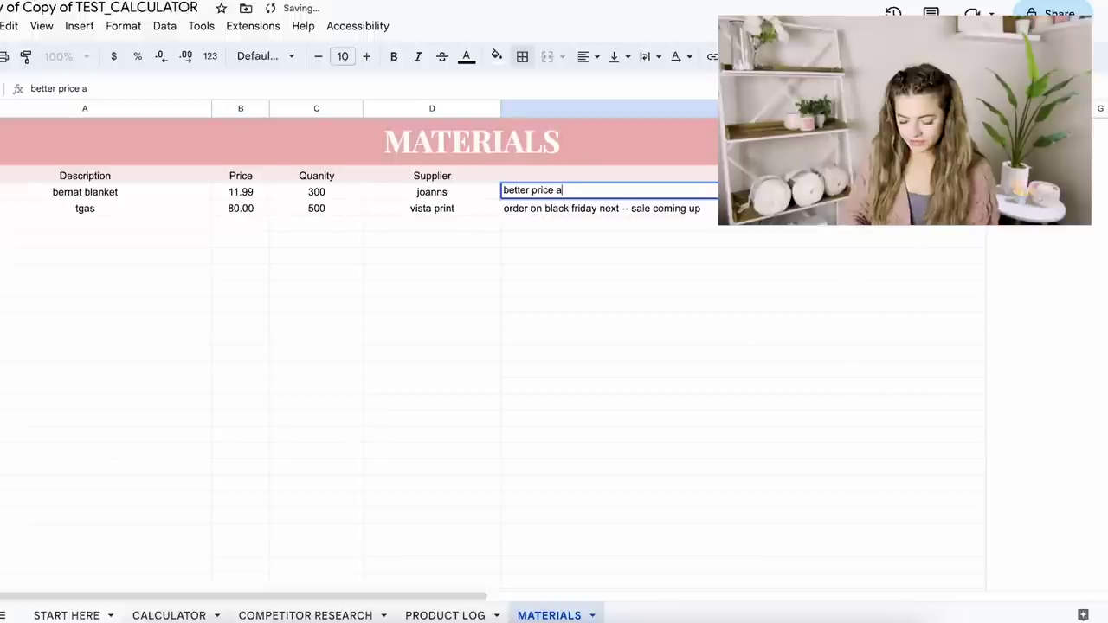
{"action": "type", "text": "t joanns with"}
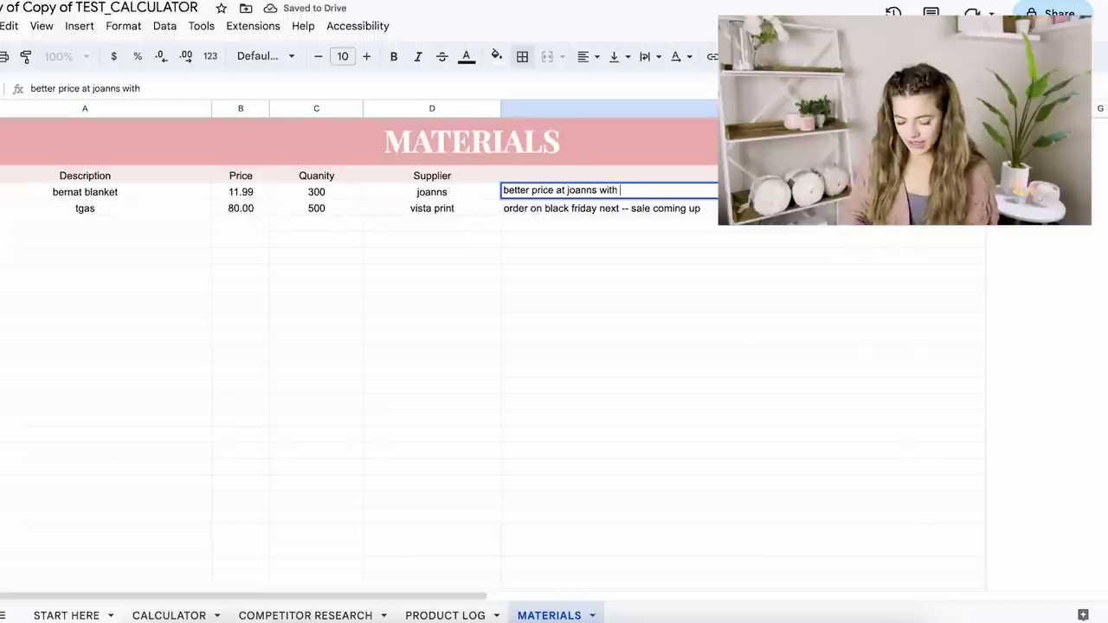
{"action": "type", "text": " picj k"}
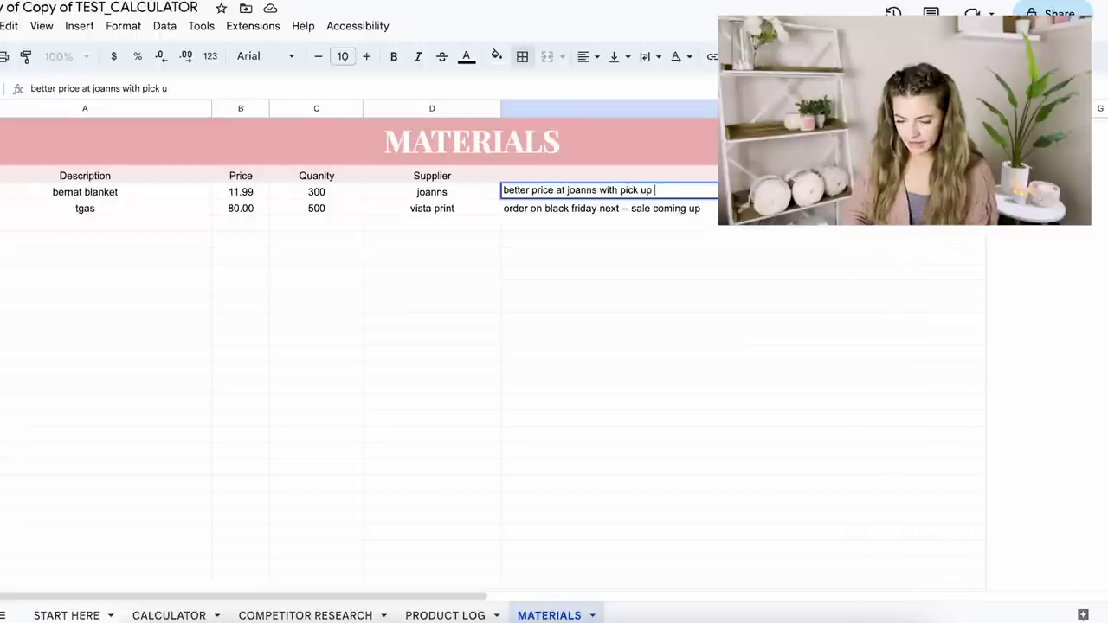
{"action": "type", "text": "on coupon, get here not online"}
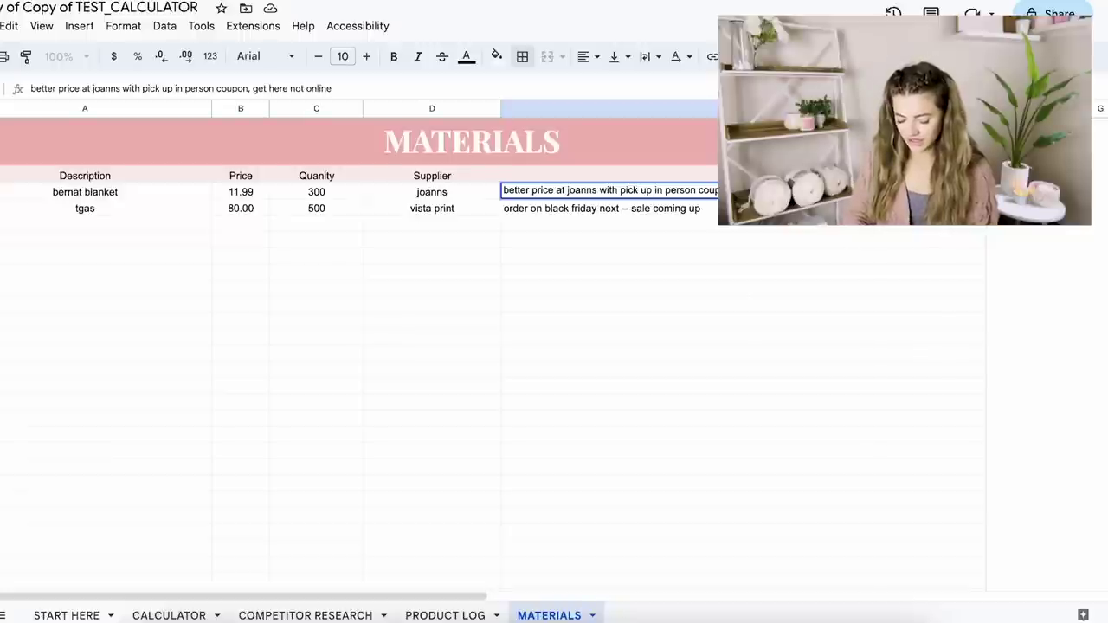
{"action": "left_click", "coordinate": [499, 272]}
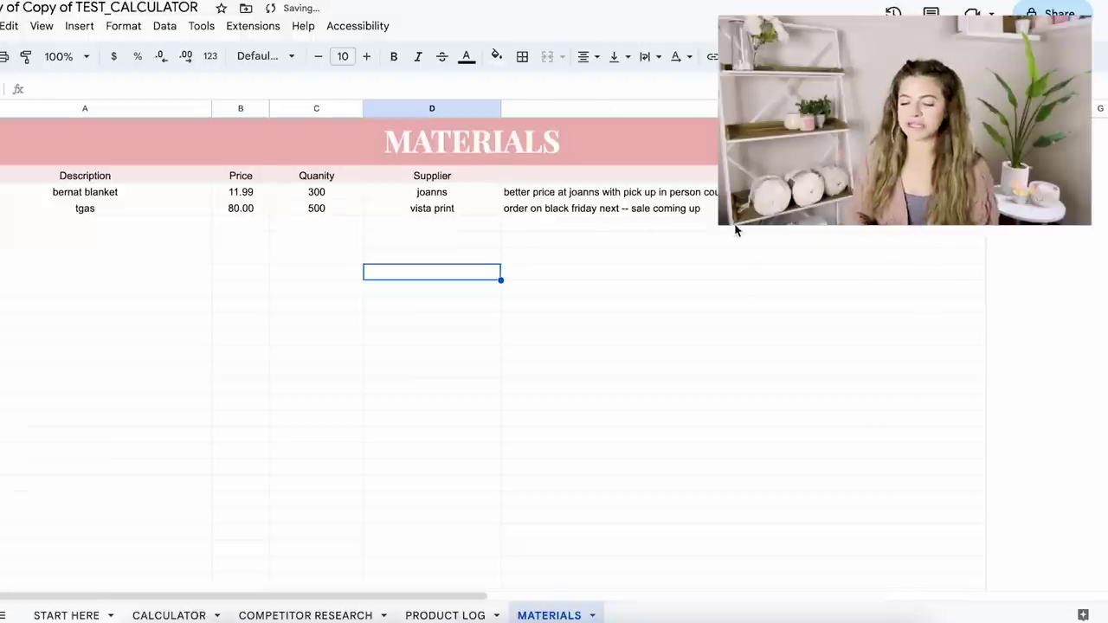
{"action": "left_click", "coordinate": [447, 258]}
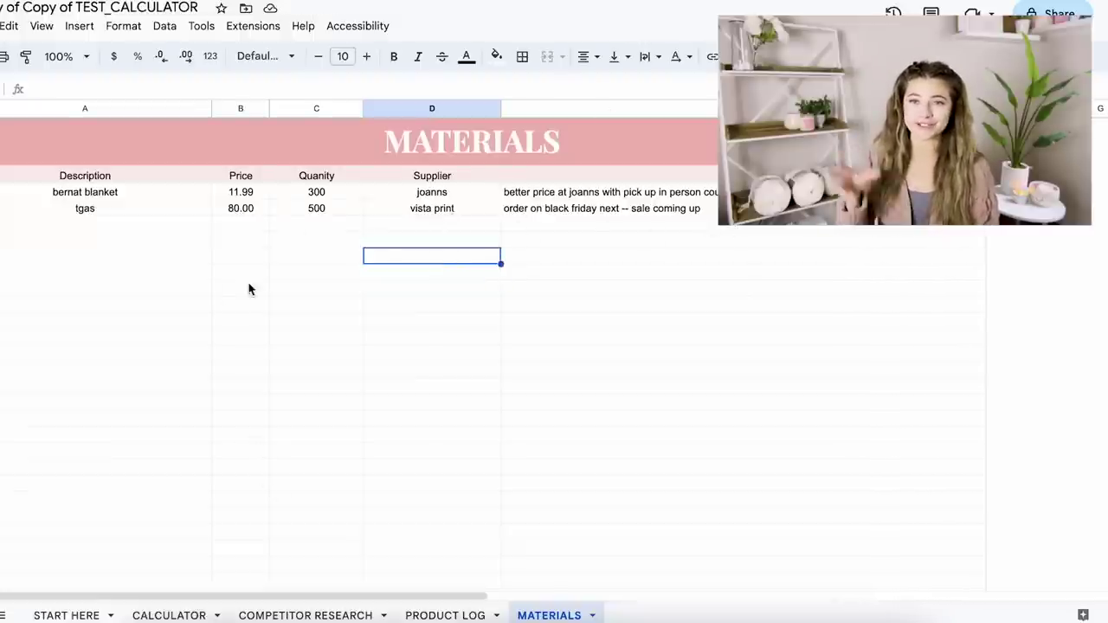
- Add "bernat blanket" as the third material in the calculator's Material Costs table
{"action": "left_click", "coordinate": [160, 615]}
{"action": "scroll", "coordinate": [109, 244], "scroll_direction": "up", "scroll_amount": 5}
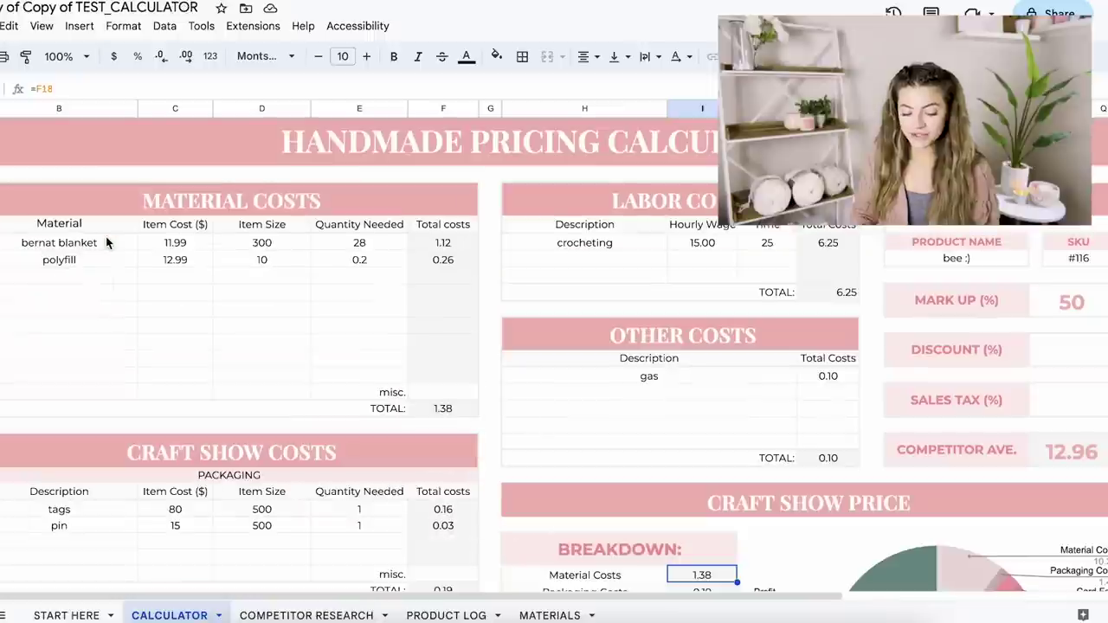
{"action": "left_click", "coordinate": [90, 278]}
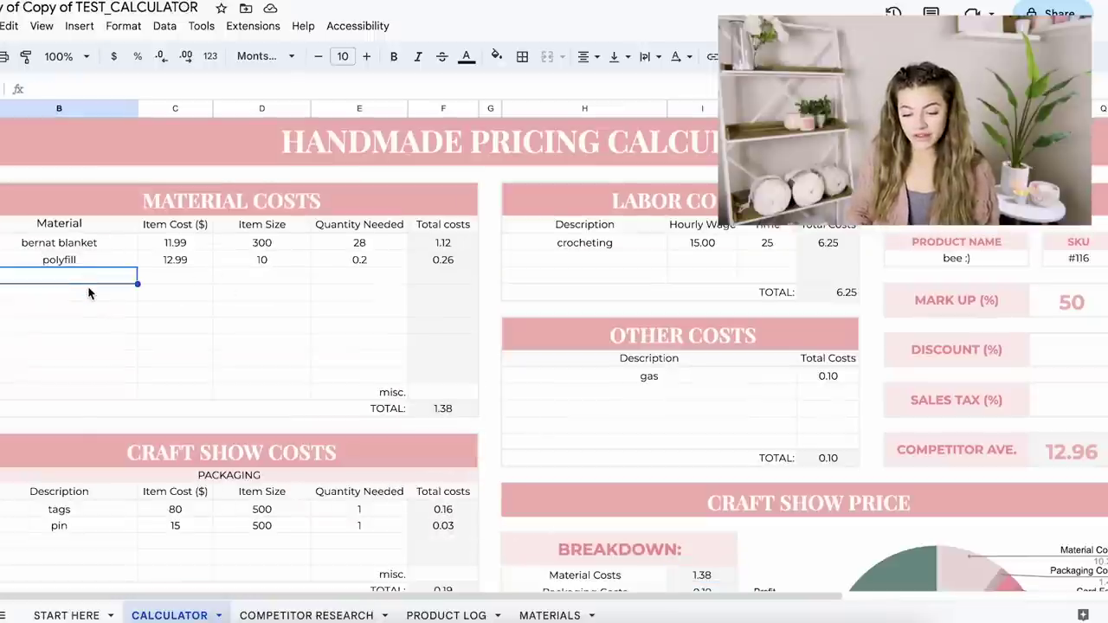
{"action": "type", "text": "berna"}
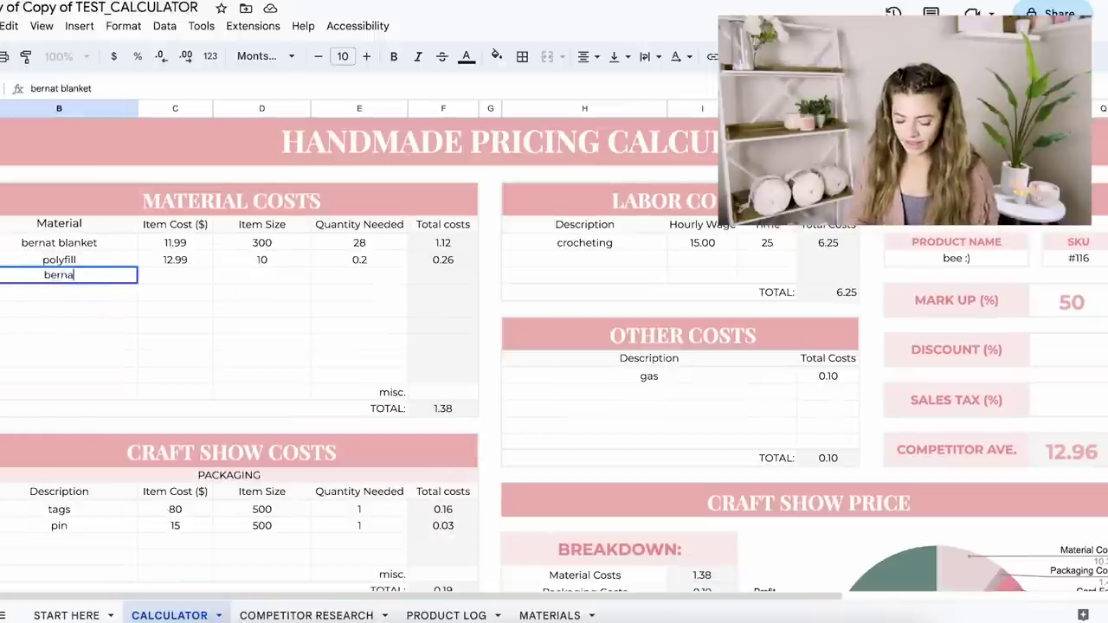
{"action": "type", "text": "t blanket"}
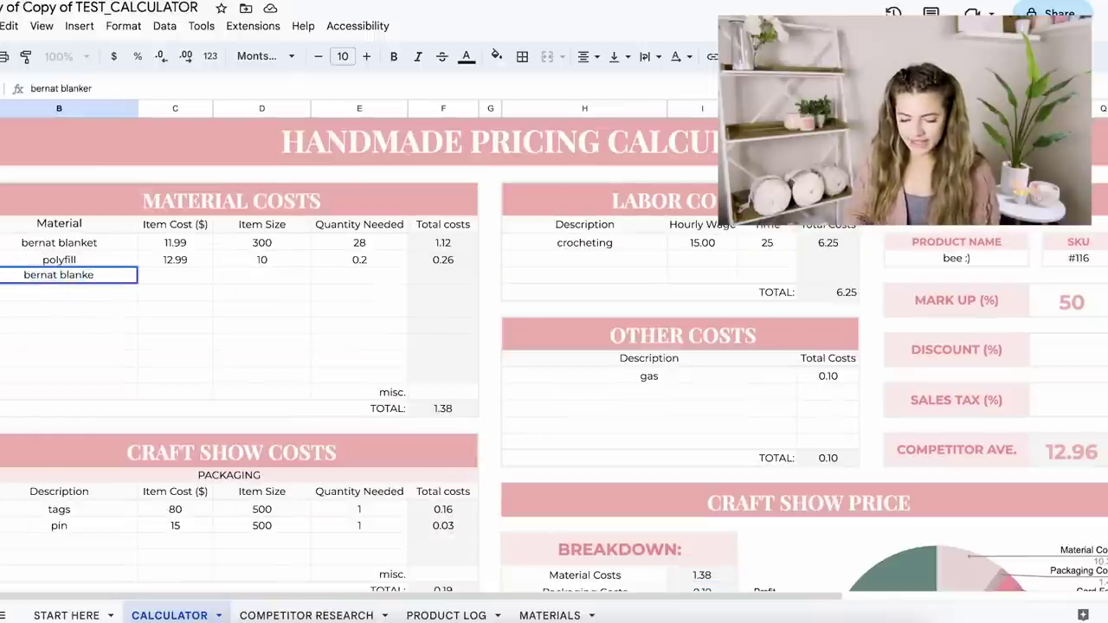
- Look up the bernat blanket price in the materials list and enter 11.99 as the third material's Item Cost
{"action": "left_click", "coordinate": [547, 616]}
{"action": "left_click", "coordinate": [254, 198]}
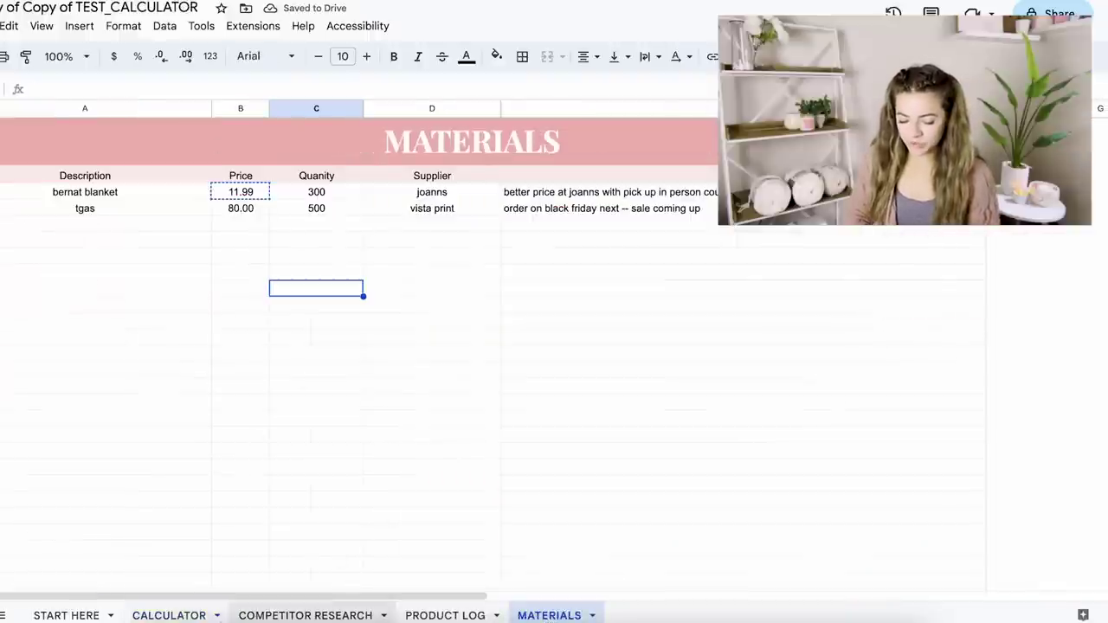
{"action": "left_click", "coordinate": [185, 616]}
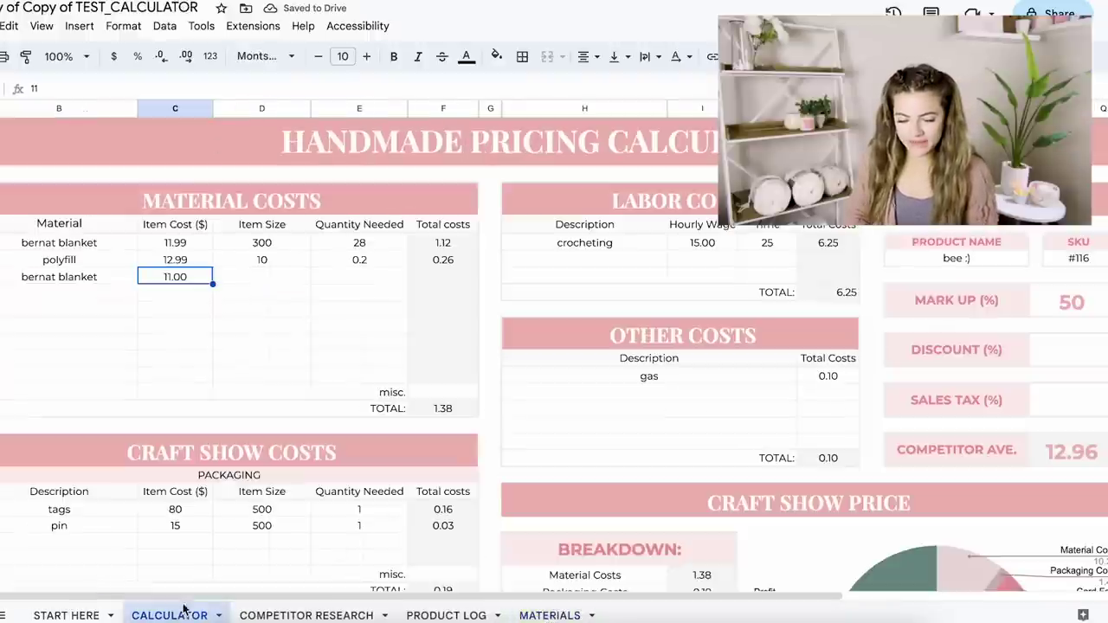
{"action": "double_click", "coordinate": [184, 277]}
{"action": "type", "text": ".99"}
{"action": "key", "text": "Return"}
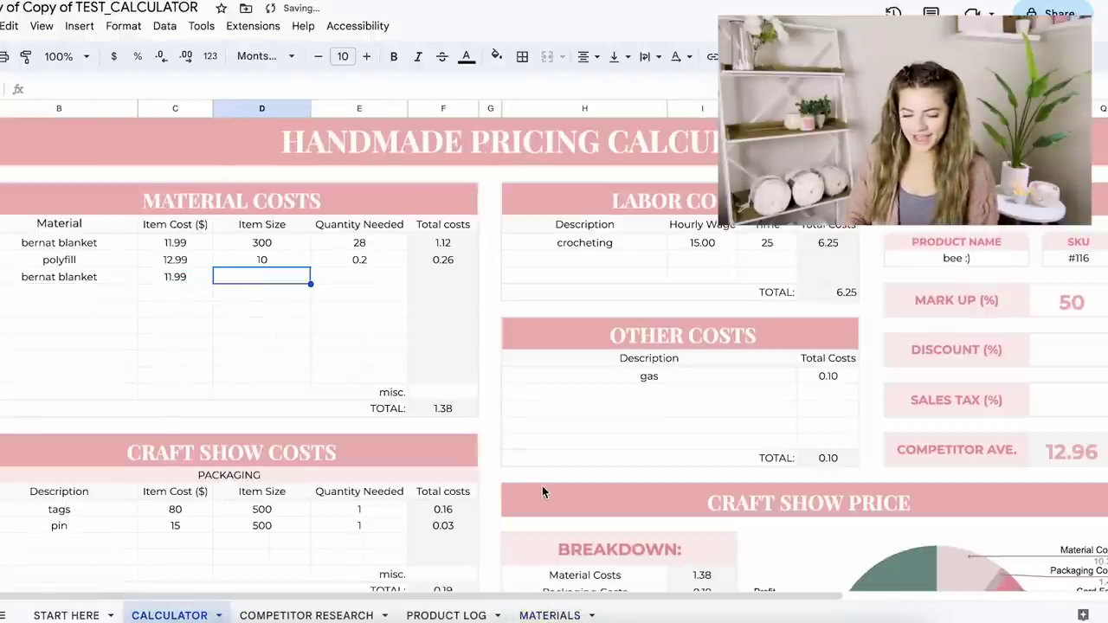
- Look up the bernat blanket quantity in the materials list and enter 300 as the third material's Item Size
{"action": "left_click", "coordinate": [550, 616]}
{"action": "left_click", "coordinate": [346, 191]}
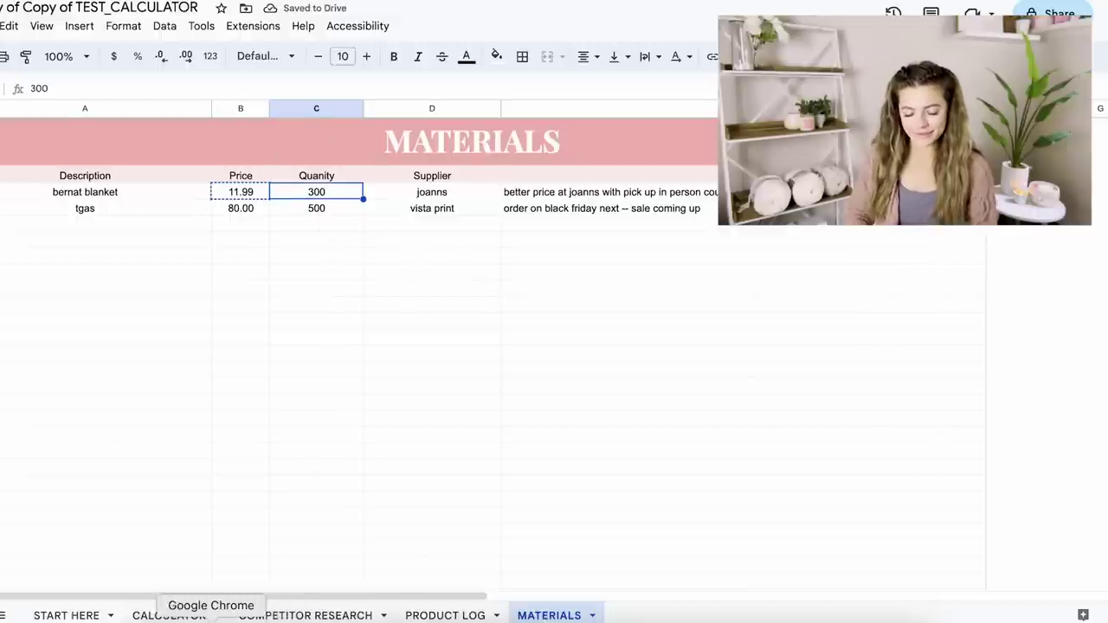
{"action": "left_click", "coordinate": [160, 615]}
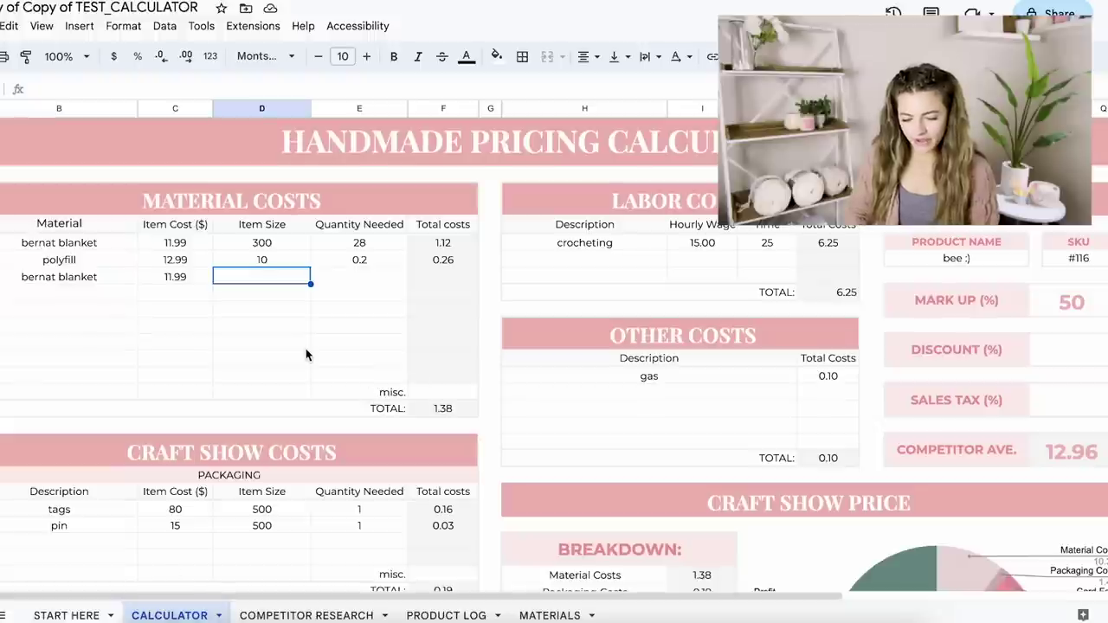
{"action": "type", "text": "300"}
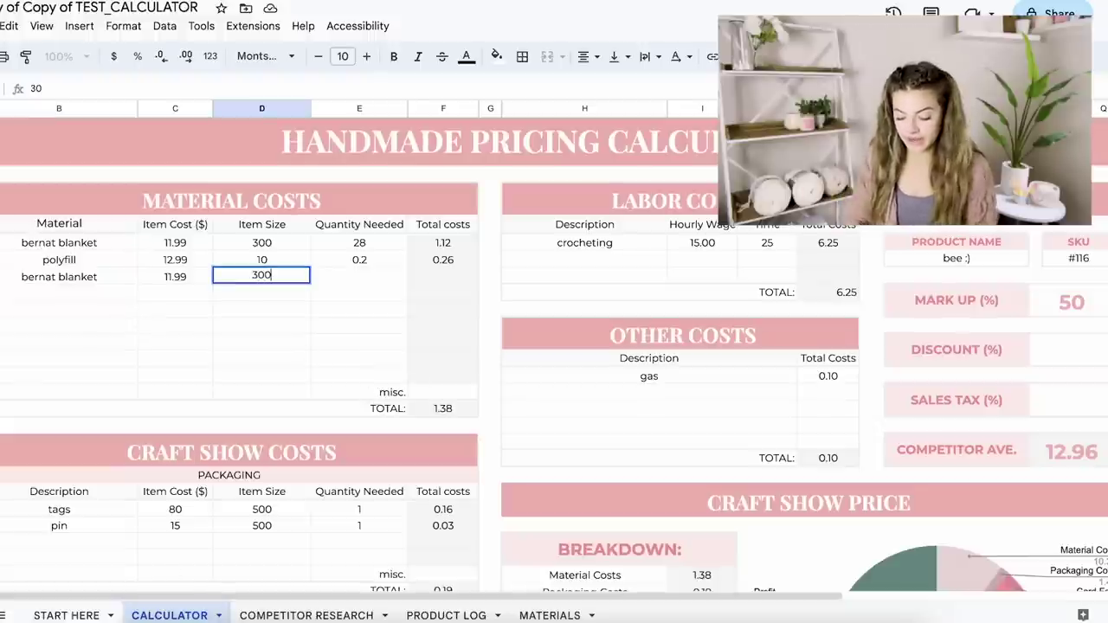
{"action": "key", "text": "Tab"}
- Check the suppliers in the materials list and set the third material's Quantity Needed to 10 in the calculator
{"action": "left_click", "coordinate": [543, 615]}
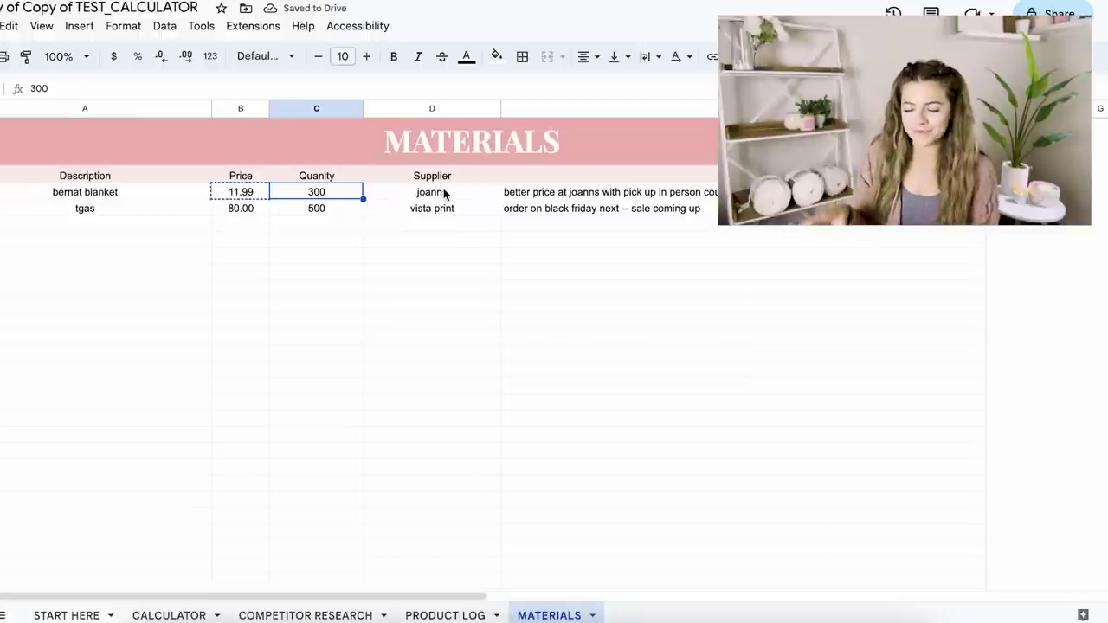
{"action": "left_click", "coordinate": [417, 226]}
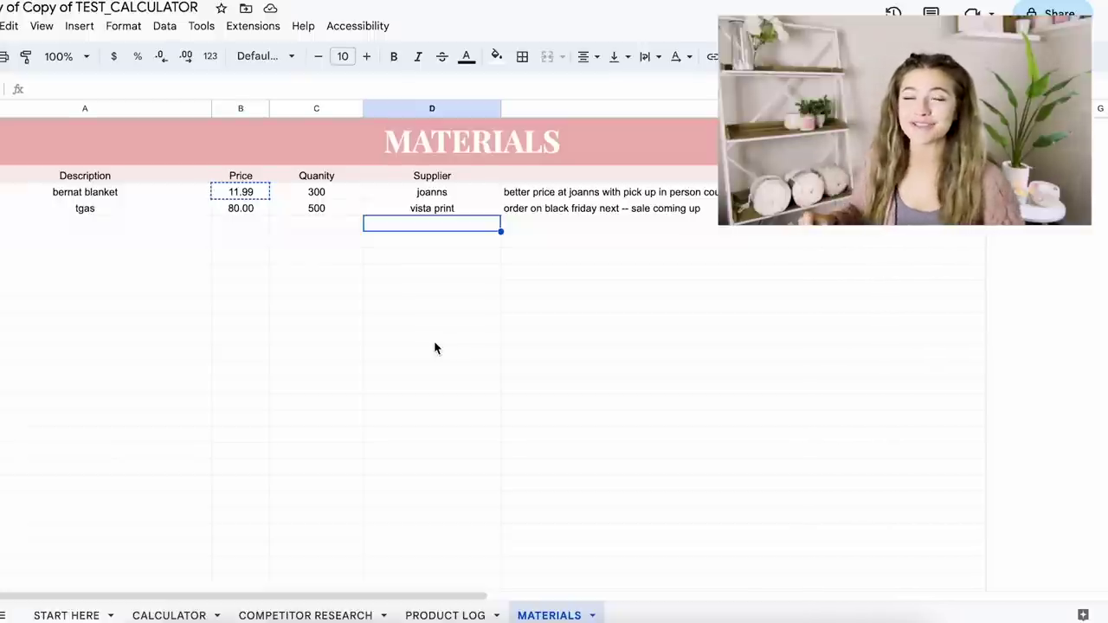
{"action": "left_click", "coordinate": [152, 616]}
{"action": "double_click", "coordinate": [355, 276]}
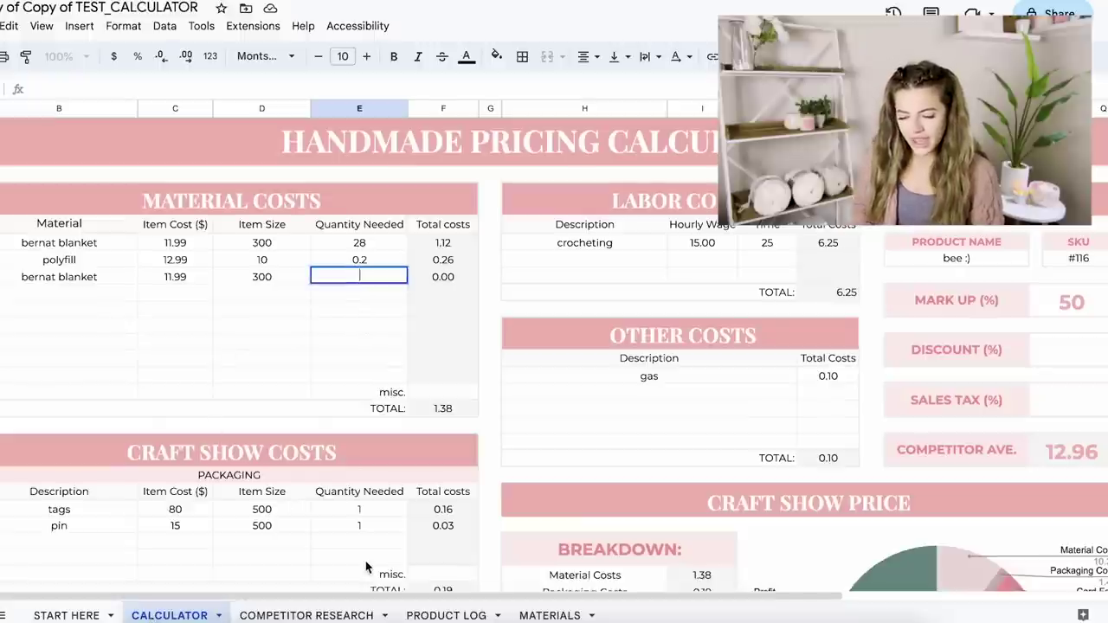
{"action": "type", "text": "10"}
{"action": "left_click", "coordinate": [372, 615]}
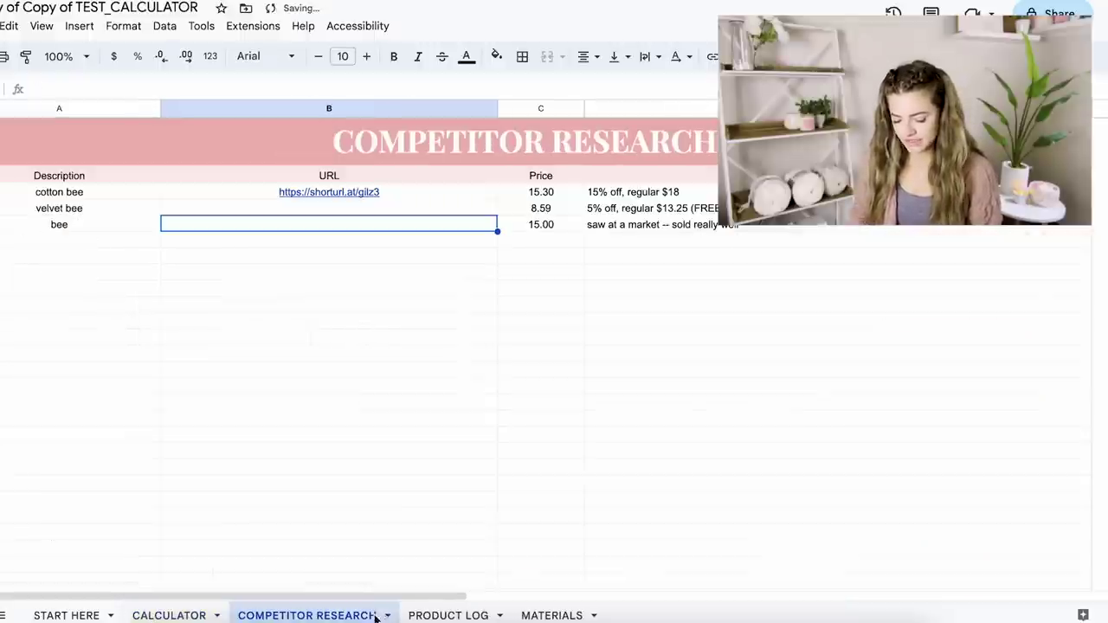
{"action": "left_click", "coordinate": [170, 615]}
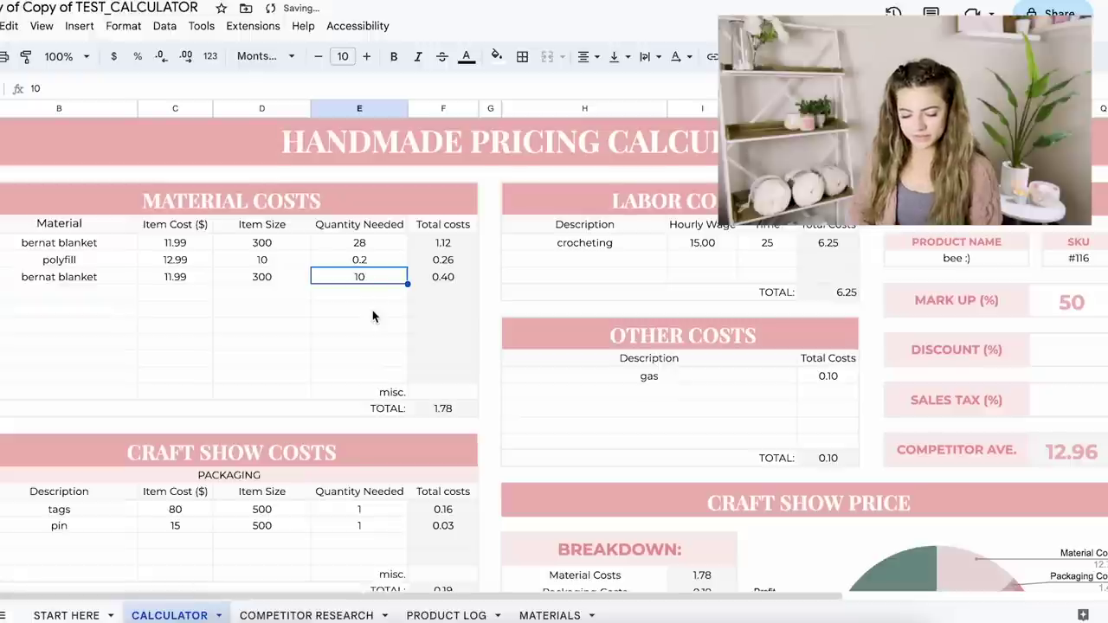
- Review the craft show and website price breakdowns with the three materials entered
{"action": "left_click", "coordinate": [467, 310]}
{"action": "scroll", "coordinate": [475, 314], "scroll_direction": "down", "scroll_amount": 4}
{"action": "scroll", "coordinate": [837, 487], "scroll_direction": "down", "scroll_amount": 4}
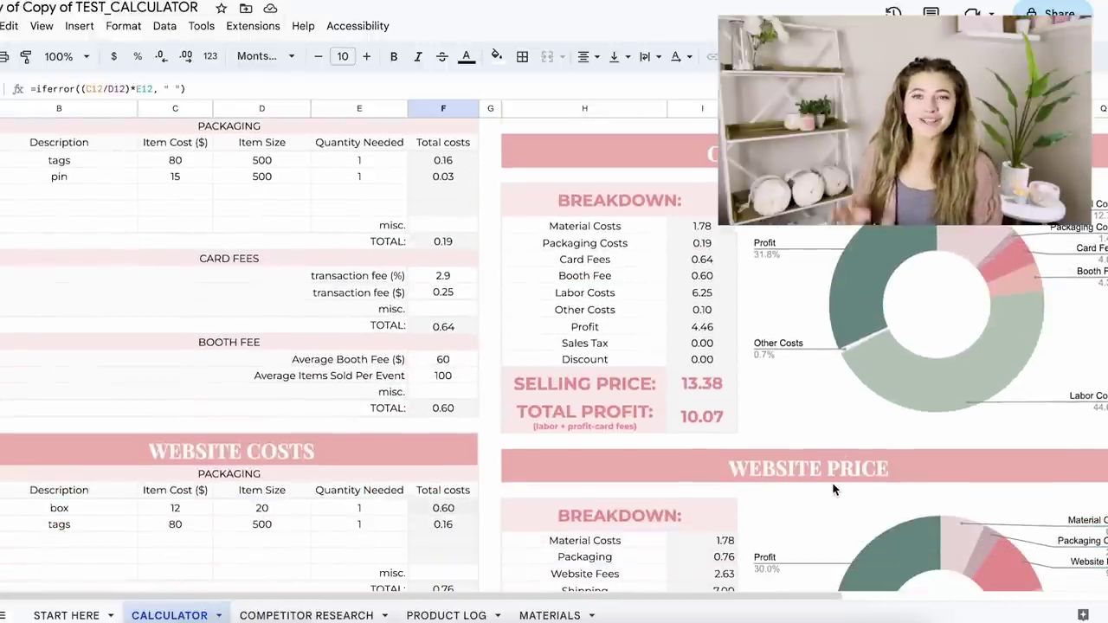
{"action": "scroll", "coordinate": [682, 443], "scroll_direction": "down", "scroll_amount": 9}
{"action": "scroll", "coordinate": [683, 447], "scroll_direction": "up", "scroll_amount": 17}
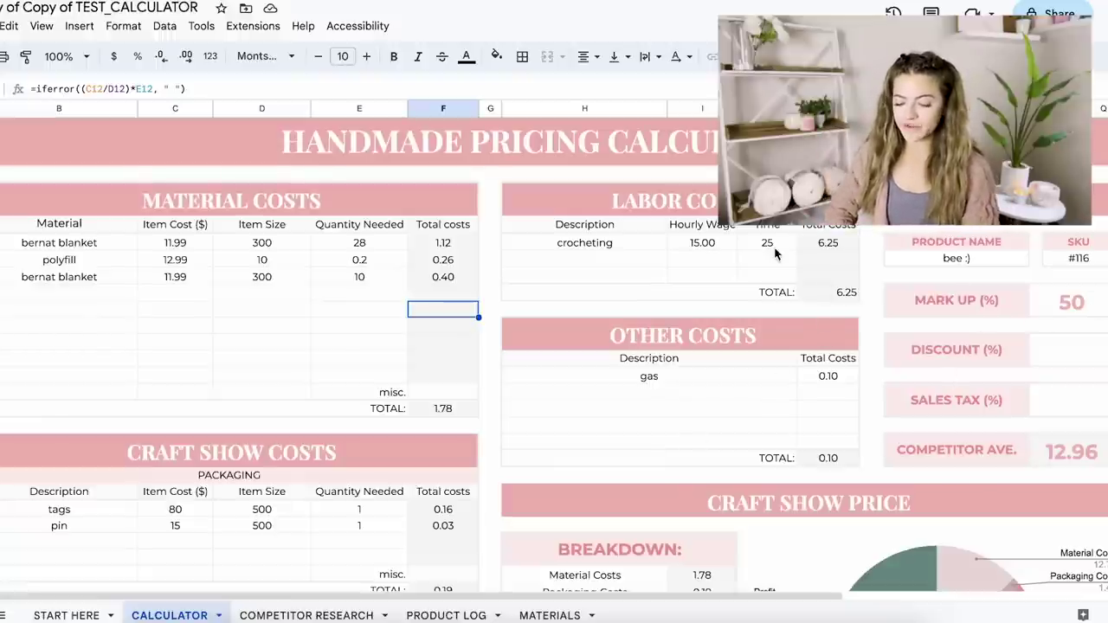
- Set the Hourly Wage for crocheting to 20 in the Labor Costs table
{"action": "left_click", "coordinate": [701, 242]}
{"action": "double_click", "coordinate": [700, 243]}
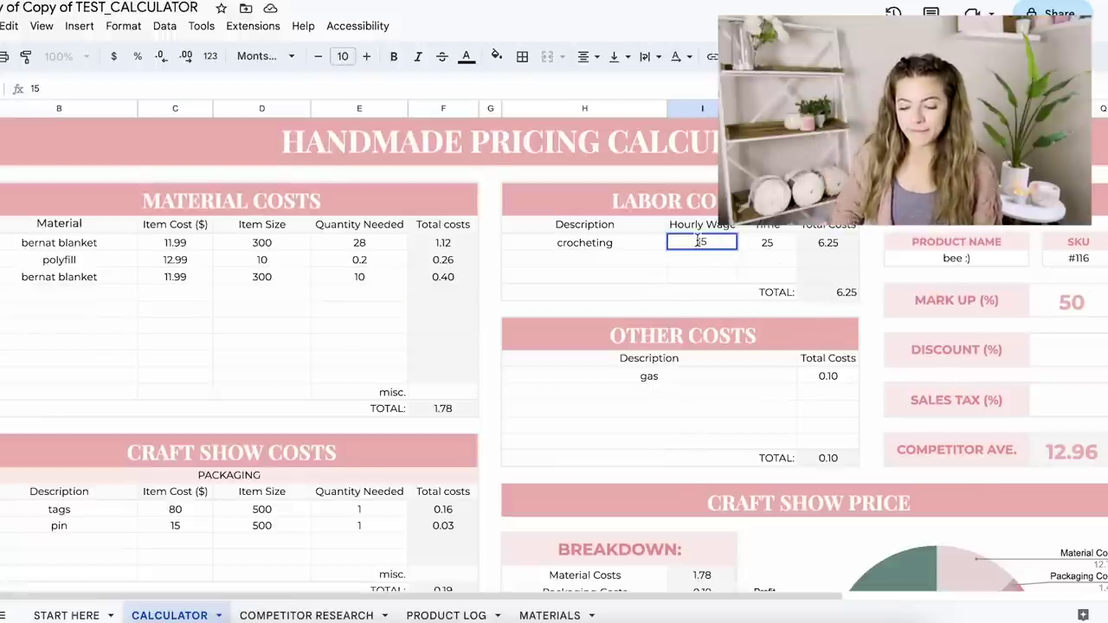
{"action": "key", "text": "BackSpace"}
{"action": "key", "text": "BackSpace"}
{"action": "type", "text": "20"}
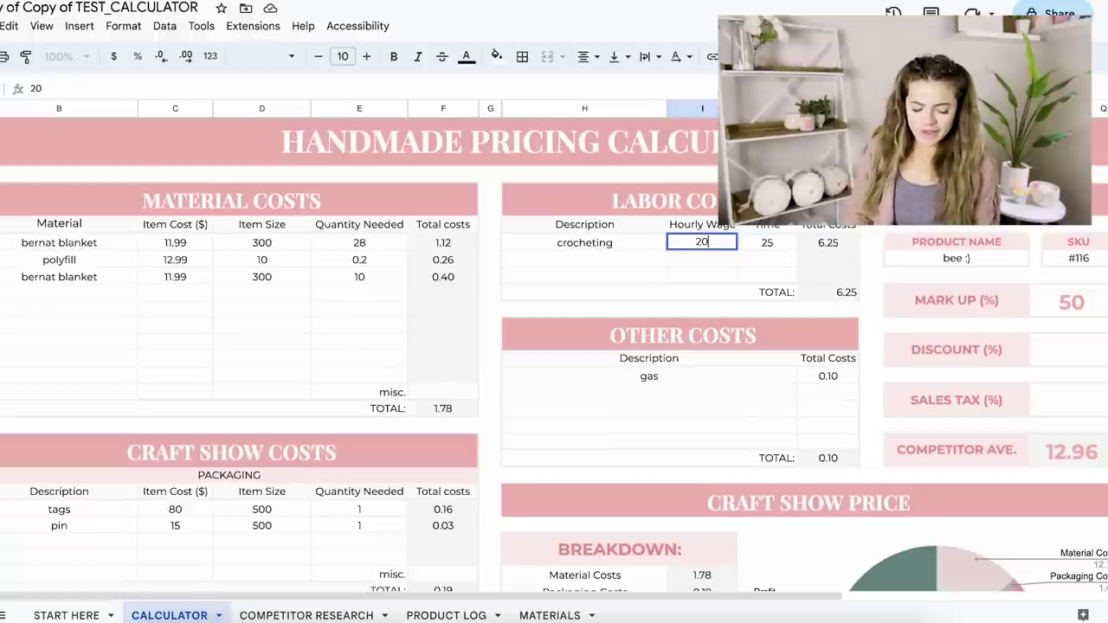
{"action": "key", "text": "Return"}
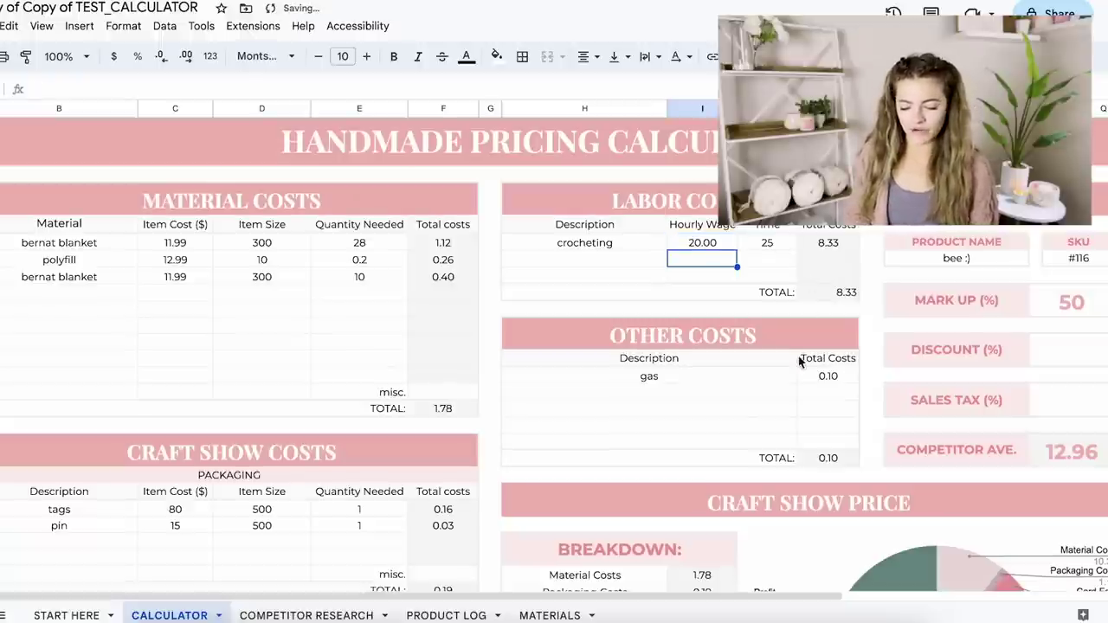
- Set the product's Mark Up (%) to 0
{"action": "scroll", "coordinate": [798, 356], "scroll_direction": "down", "scroll_amount": 3}
{"action": "scroll", "coordinate": [810, 354], "scroll_direction": "down", "scroll_amount": 1}
{"action": "left_click", "coordinate": [995, 140]}
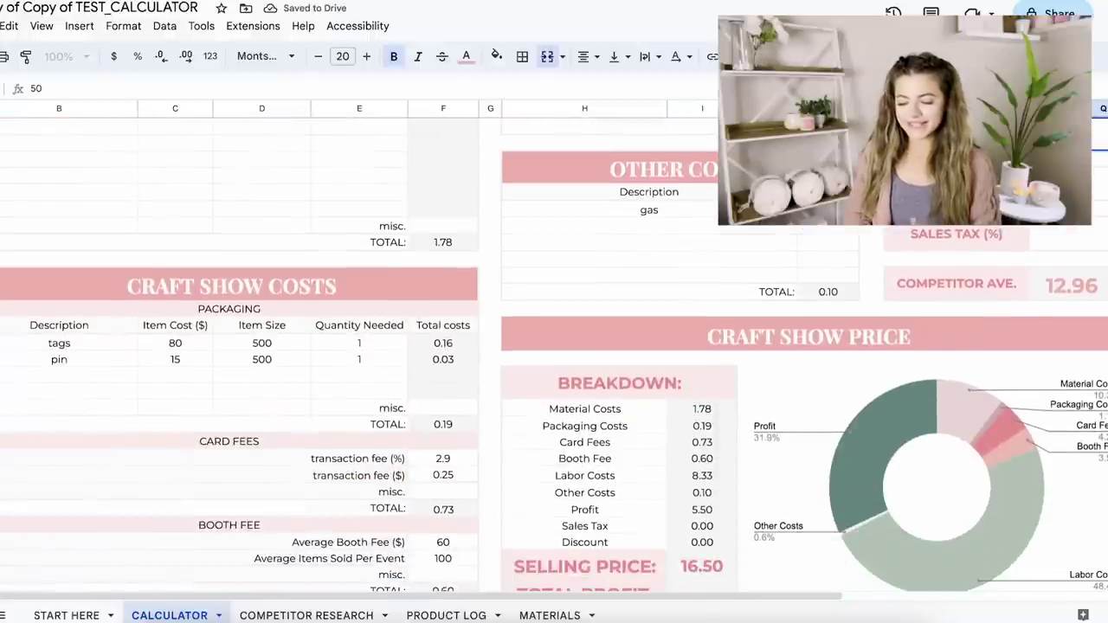
{"action": "type", "text": "0"}
{"action": "key", "text": "Return"}
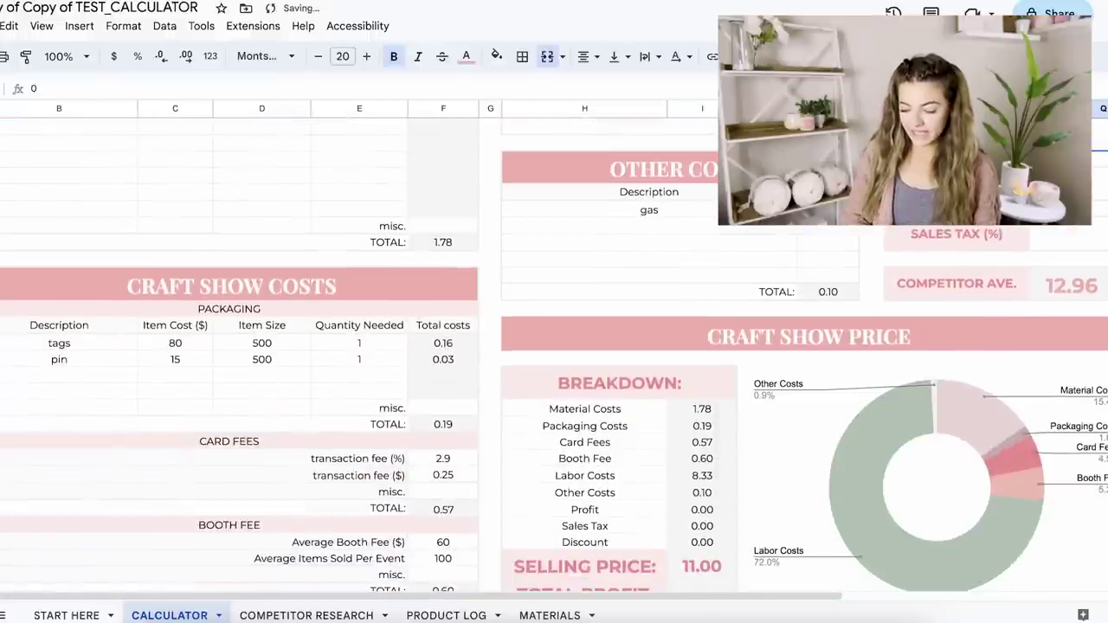
- Compare the selling price and total profit in the craft show and website breakdowns
{"action": "scroll", "coordinate": [793, 476], "scroll_direction": "down", "scroll_amount": 2}
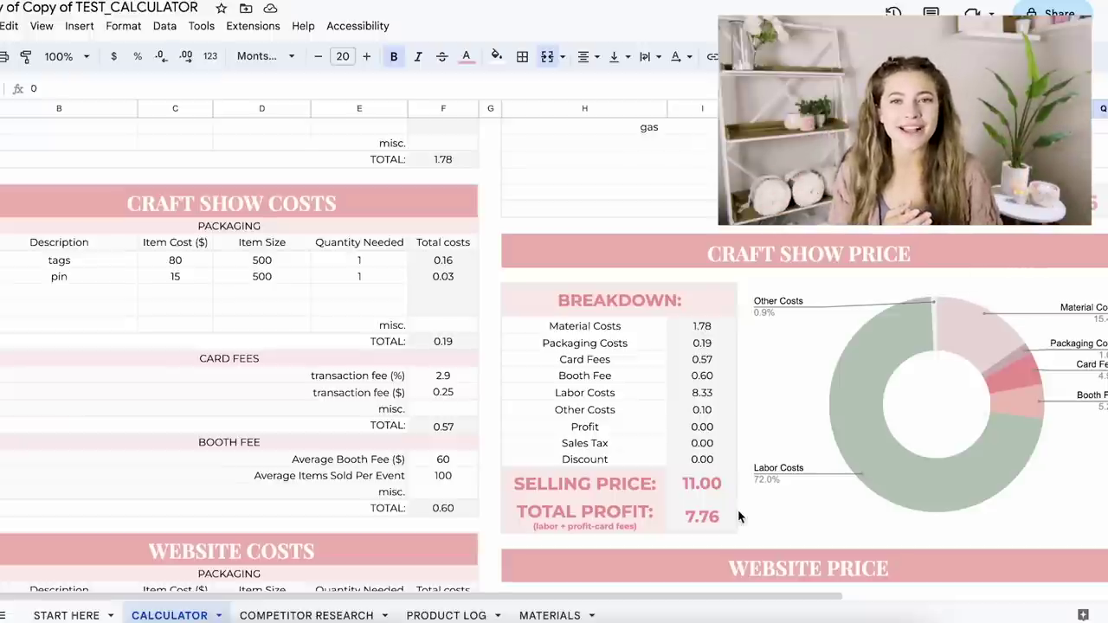
{"action": "scroll", "coordinate": [739, 511], "scroll_direction": "up", "scroll_amount": 3}
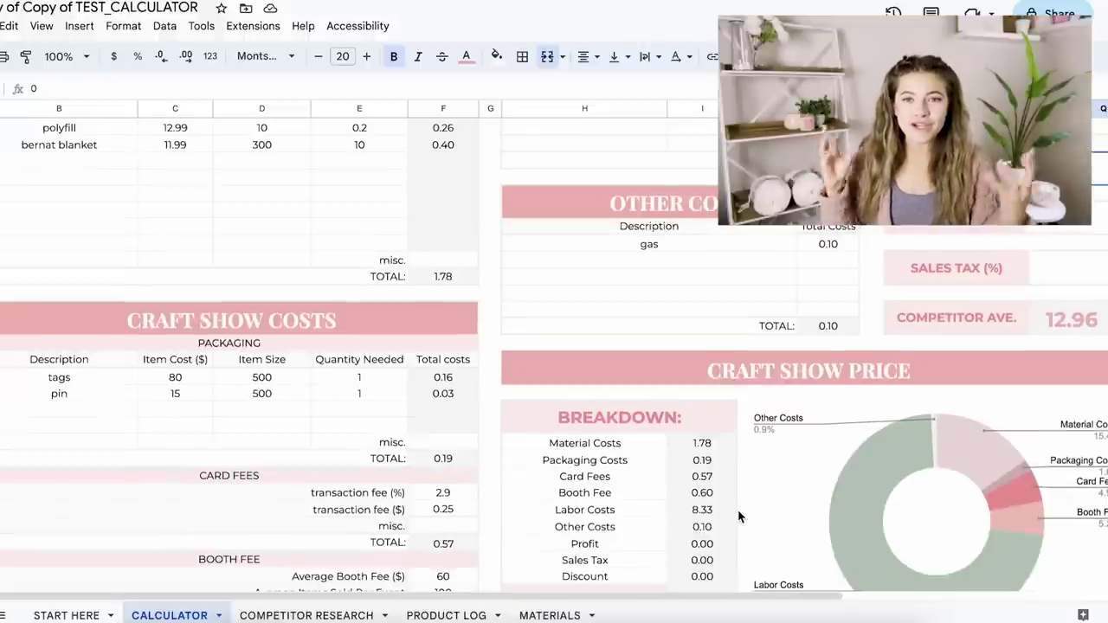
{"action": "scroll", "coordinate": [738, 517], "scroll_direction": "down", "scroll_amount": 2}
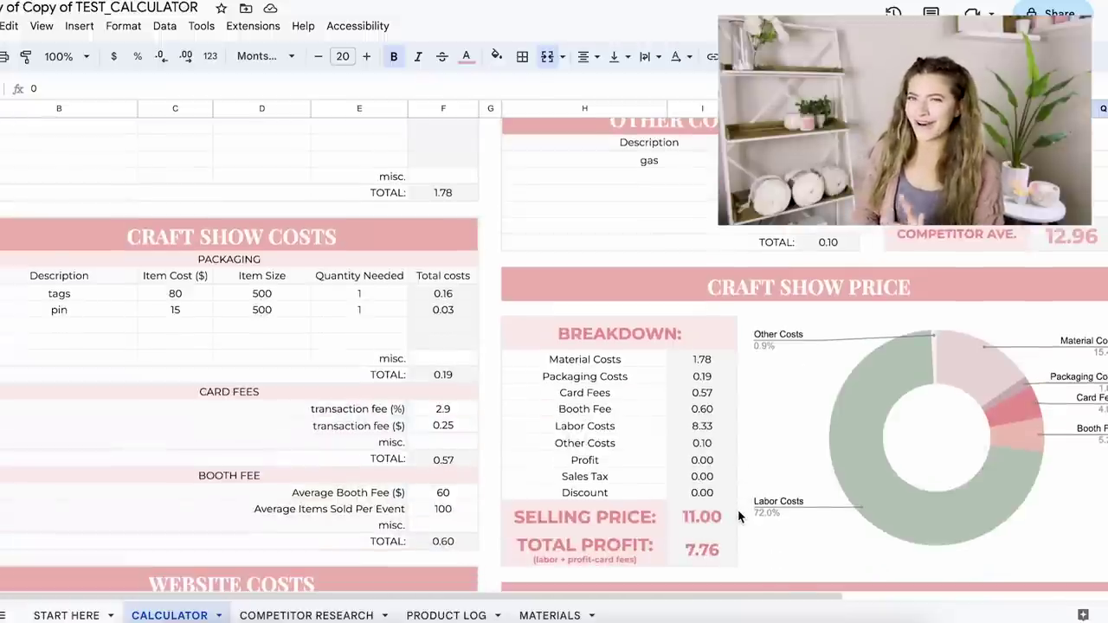
{"action": "scroll", "coordinate": [738, 516], "scroll_direction": "down", "scroll_amount": 2}
{"action": "scroll", "coordinate": [770, 451], "scroll_direction": "down", "scroll_amount": 7}
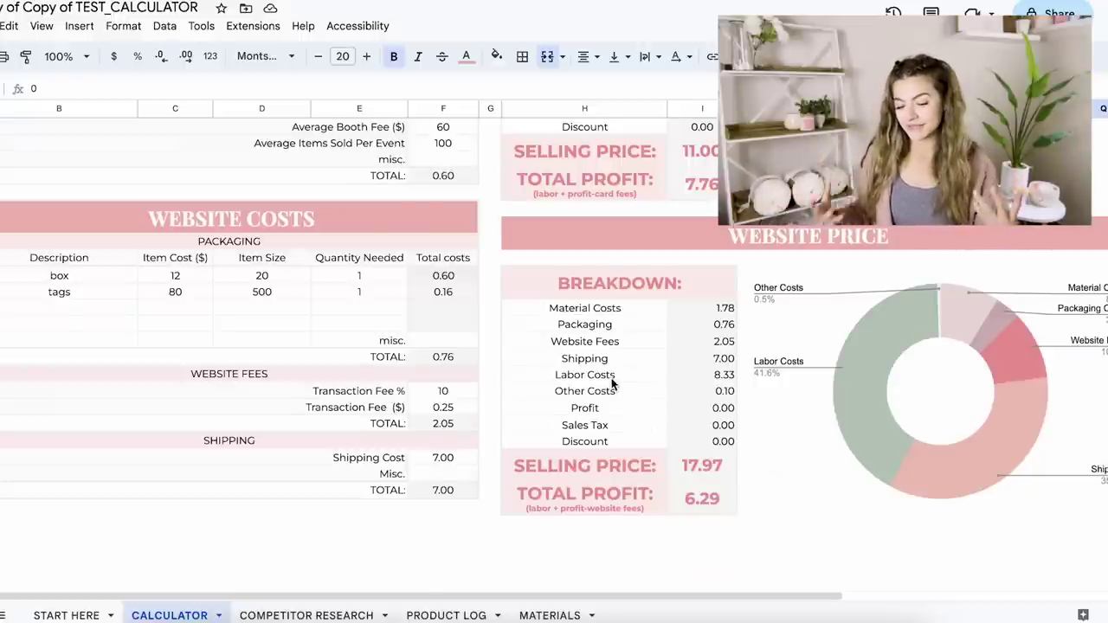
- Set the Item Cost of the first bernat blanket row in Material Costs to 7.99
{"action": "scroll", "coordinate": [611, 384], "scroll_direction": "up", "scroll_amount": 8}
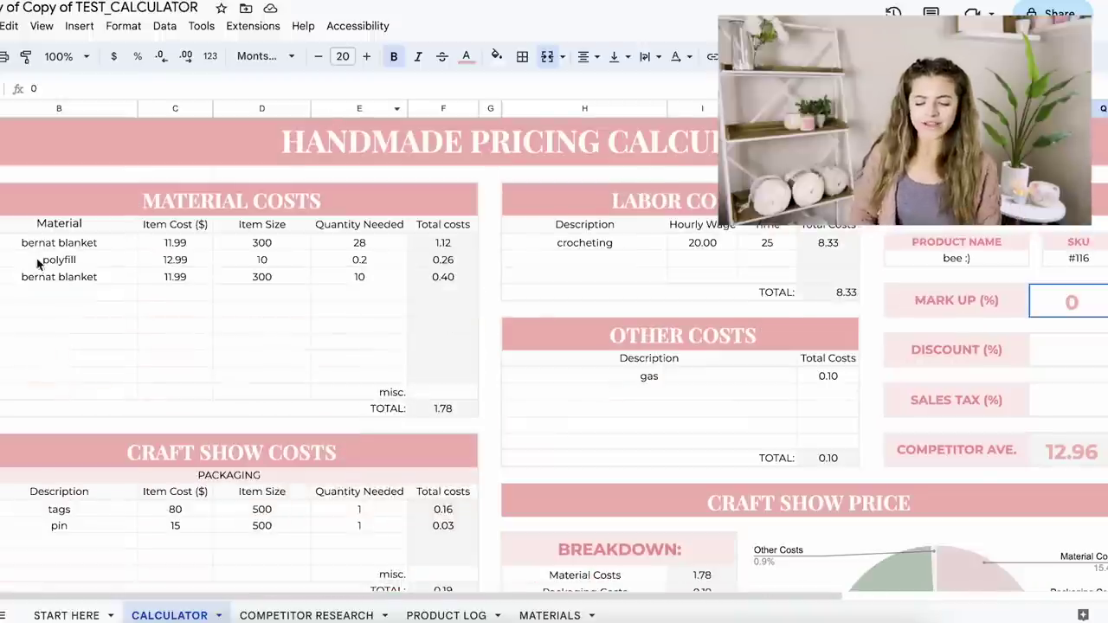
{"action": "left_click", "coordinate": [173, 258]}
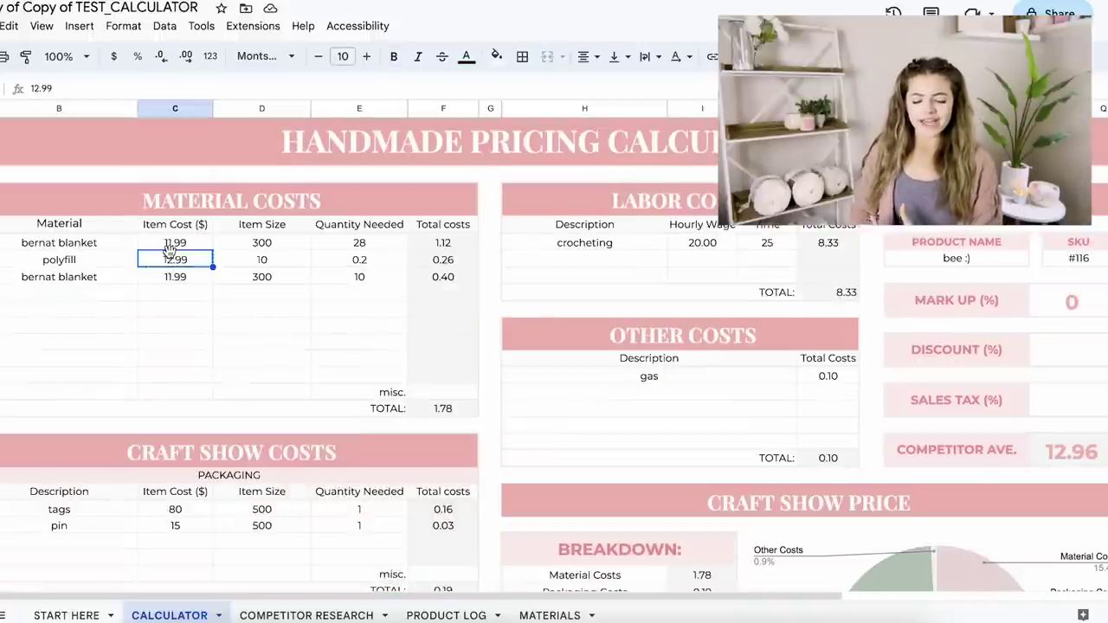
{"action": "double_click", "coordinate": [171, 242]}
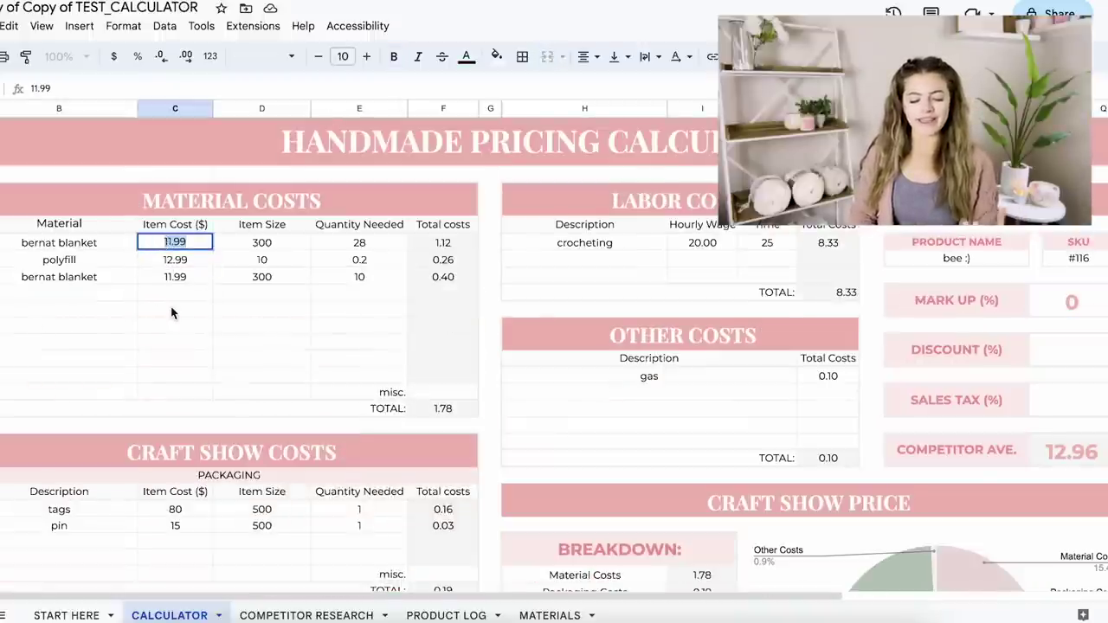
{"action": "type", "text": "7.99"}
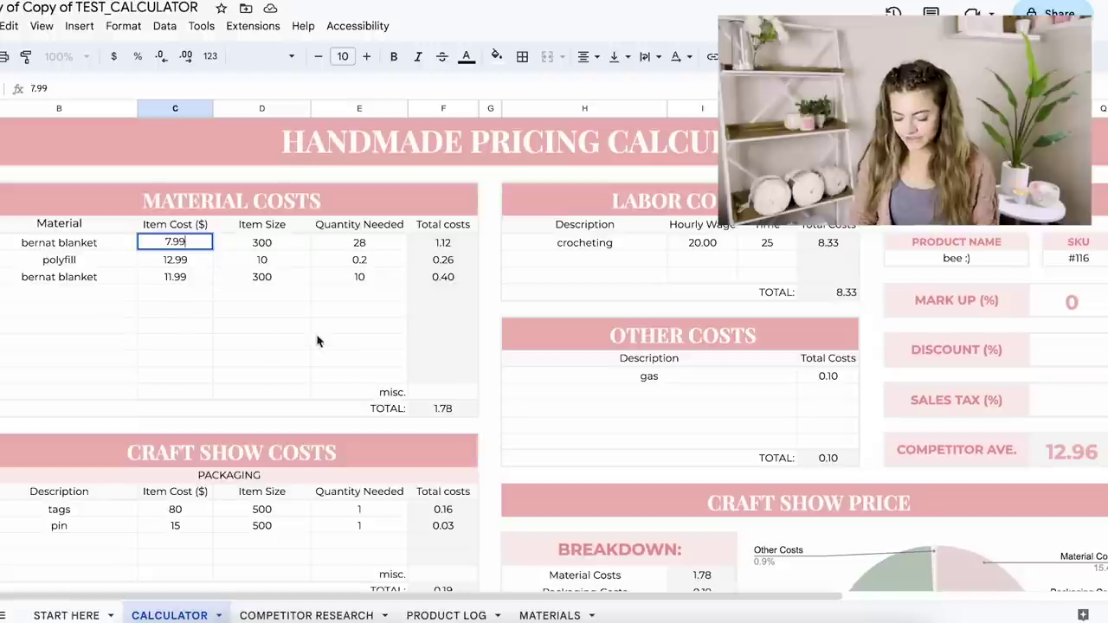
- Clear the entries of the third material, the second bernat blanket row, from the Material Costs table
{"action": "left_click", "coordinate": [364, 279]}
{"action": "key", "text": "Delete"}
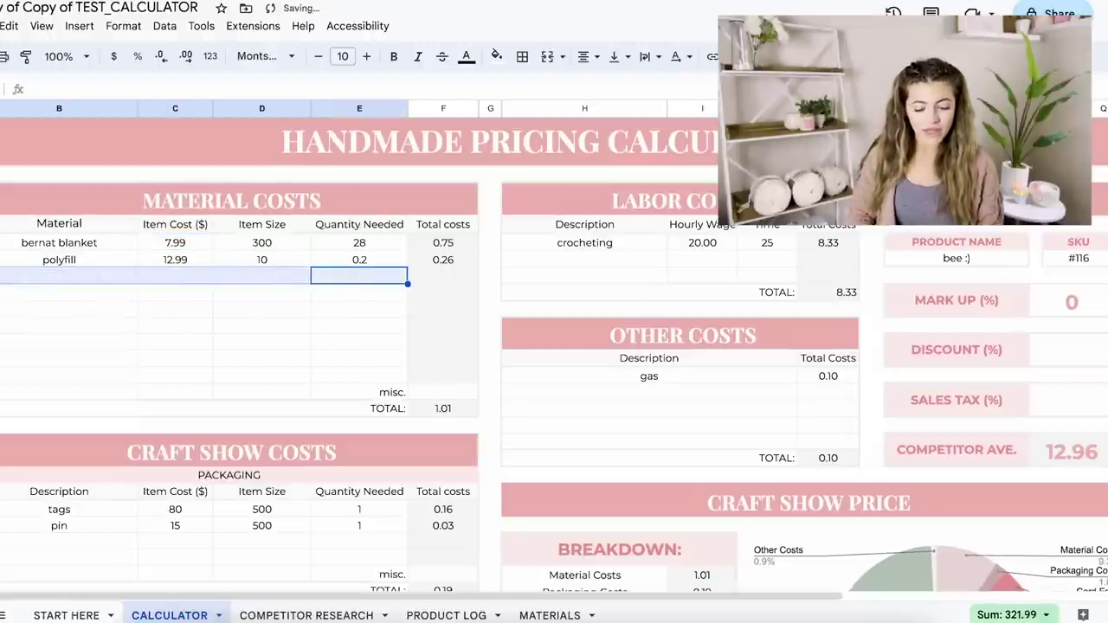
{"action": "left_click", "coordinate": [116, 342]}
- Check how the lower material costs affect the craft show and website prices and profits
{"action": "scroll", "coordinate": [737, 304], "scroll_direction": "down", "scroll_amount": 5}
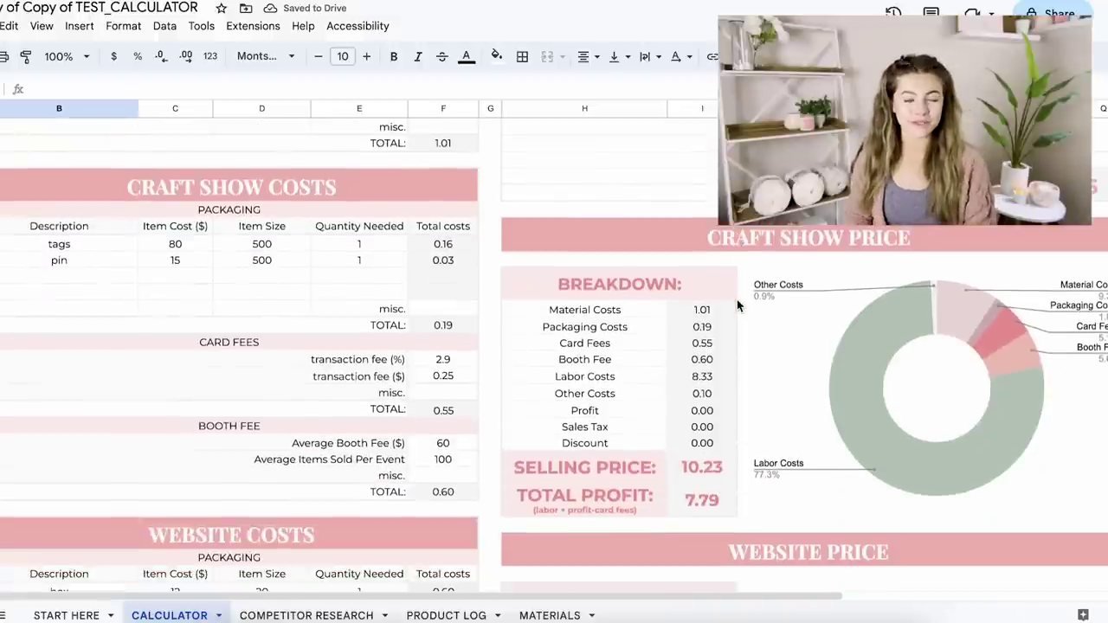
{"action": "scroll", "coordinate": [737, 305], "scroll_direction": "down", "scroll_amount": 6}
{"action": "scroll", "coordinate": [737, 304], "scroll_direction": "up", "scroll_amount": 9}
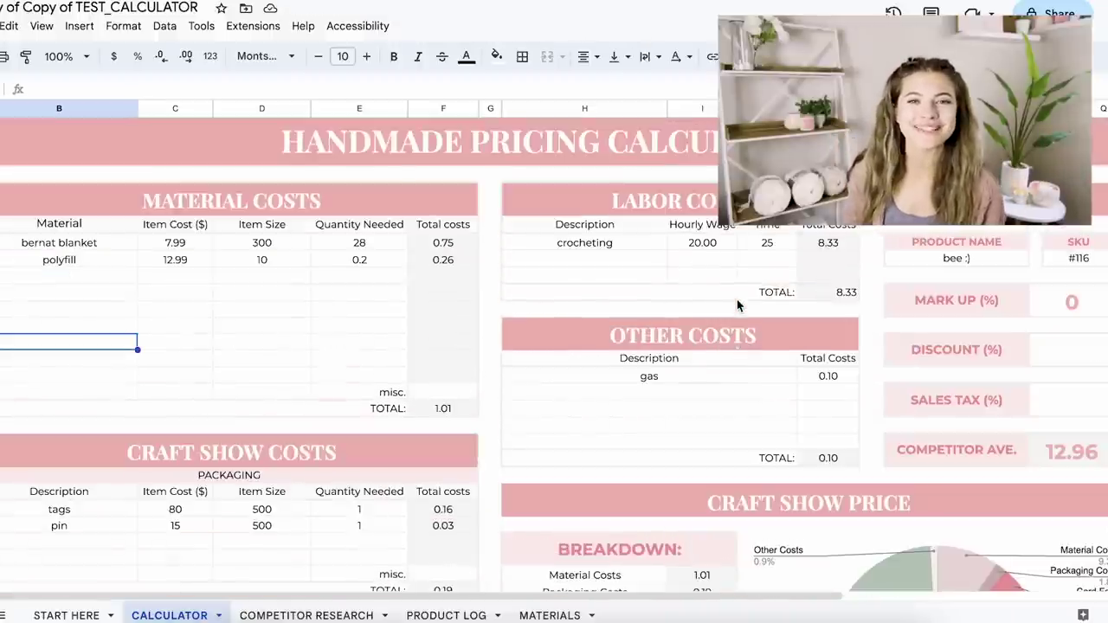
{"action": "scroll", "coordinate": [736, 305], "scroll_direction": "down", "scroll_amount": 3}
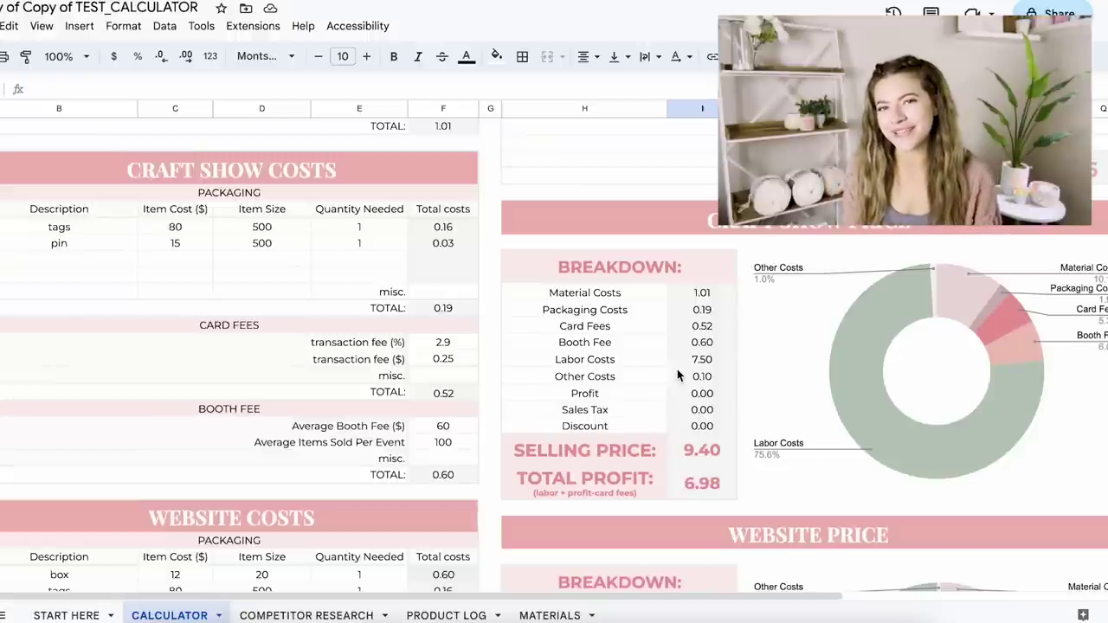